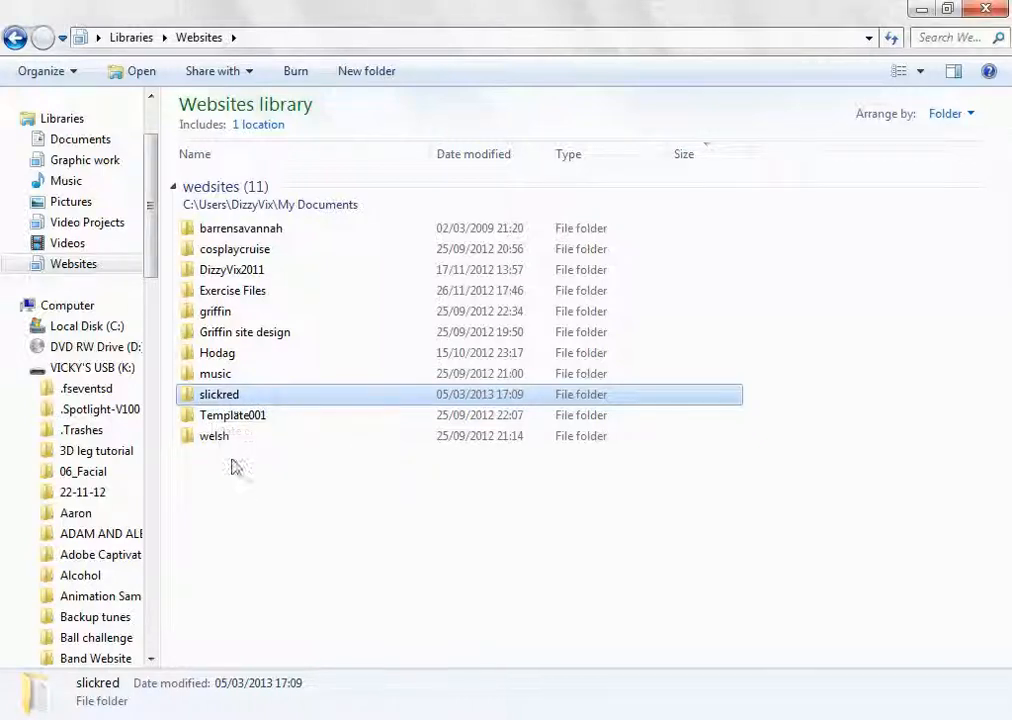
Open the slickred folder and review the template text in the content file, closing the file when done
double_click(232, 400)
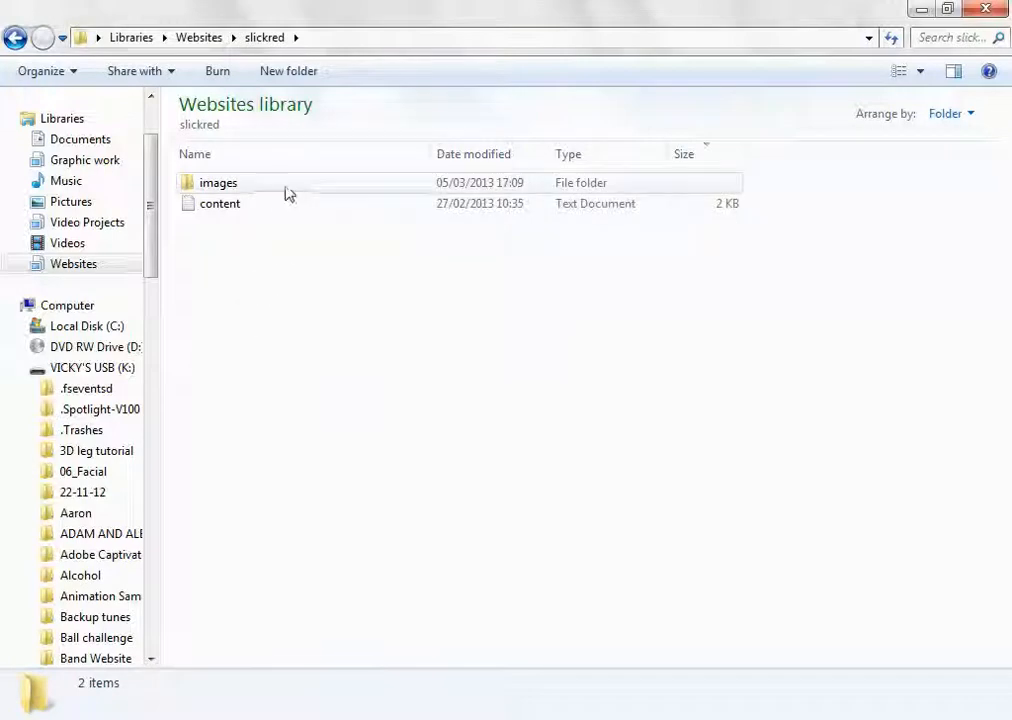
double_click(224, 206)
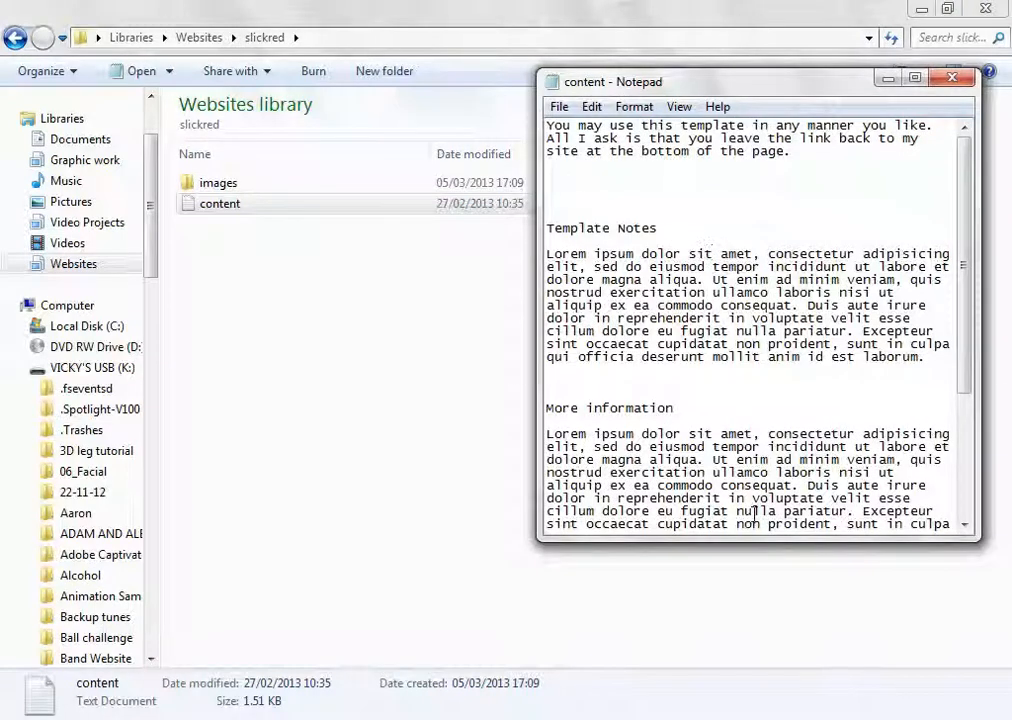
left_click_drag(975, 305, 1008, 272)
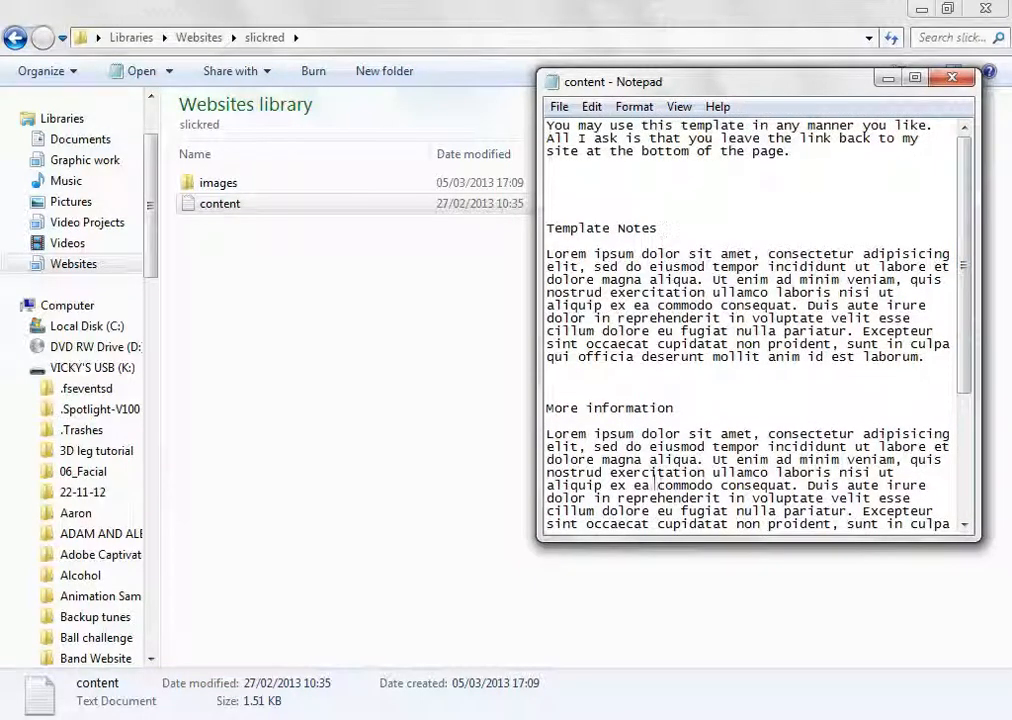
left_click(952, 78)
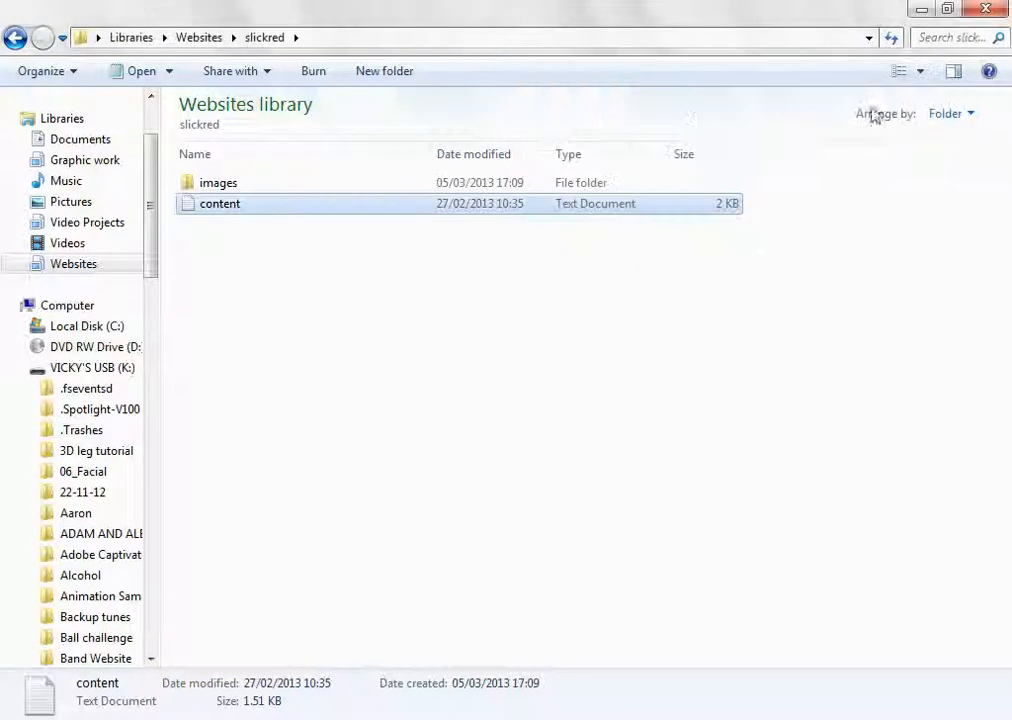
Open the preview JPEG from the slickred images folder in Photoshop
double_click(224, 186)
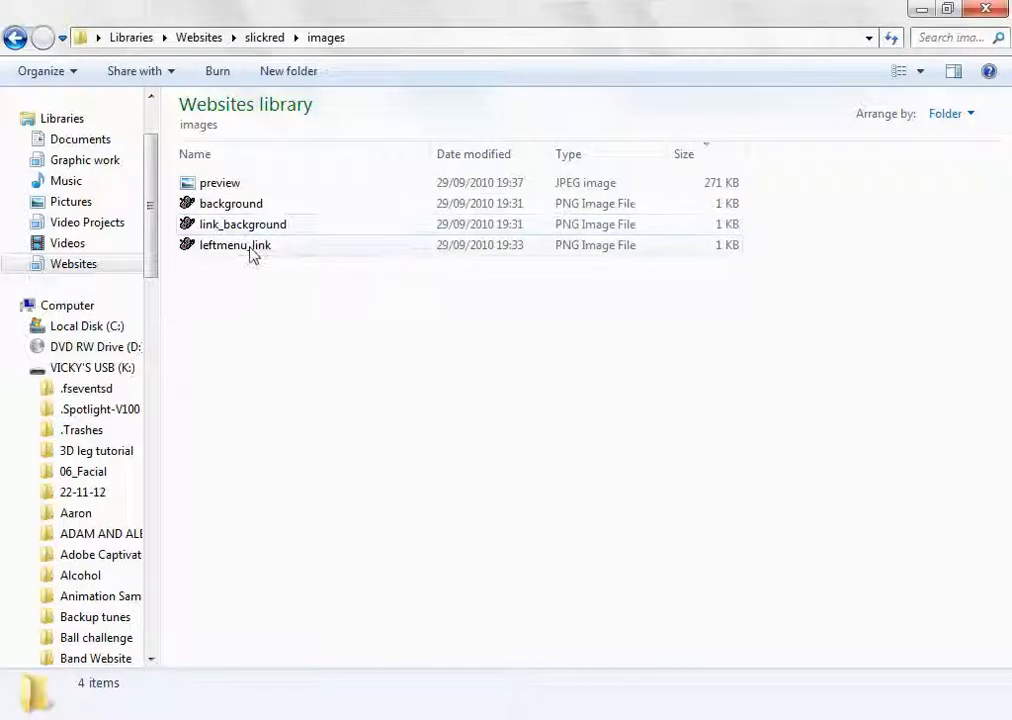
left_click(250, 247)
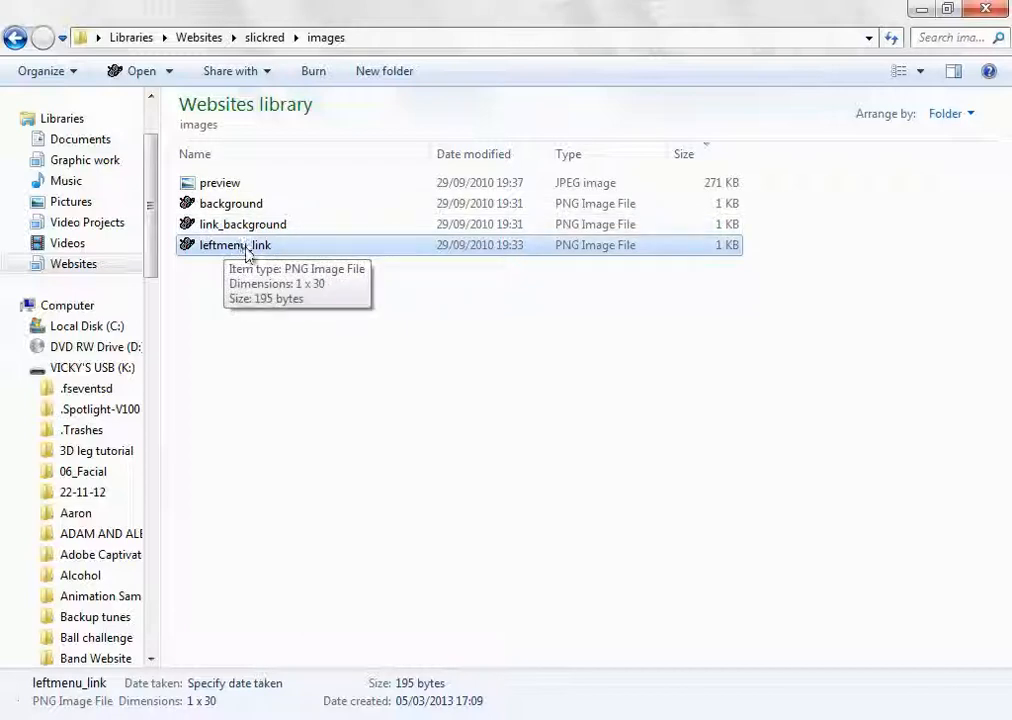
left_click(212, 190)
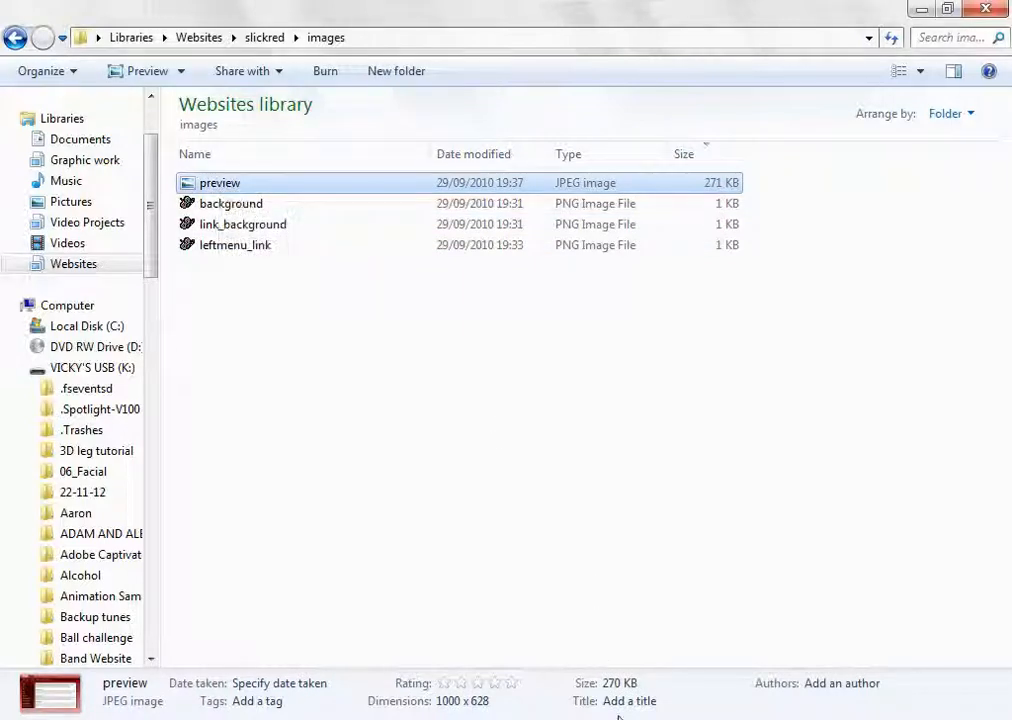
right_click(225, 184)
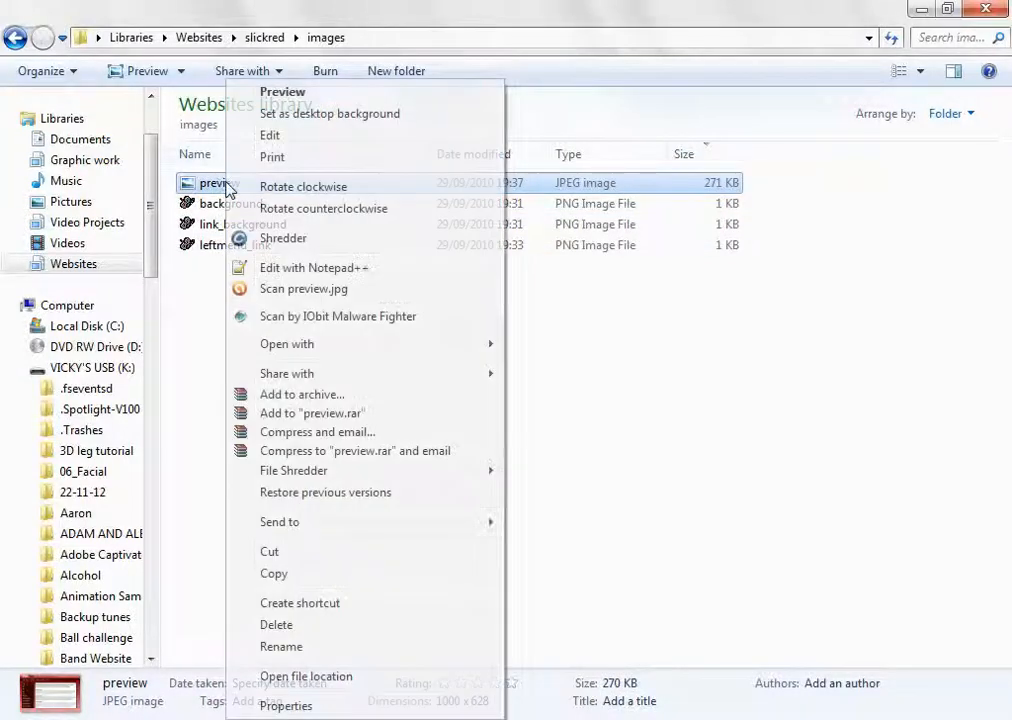
mouse_move(438, 348)
left_click(600, 370)
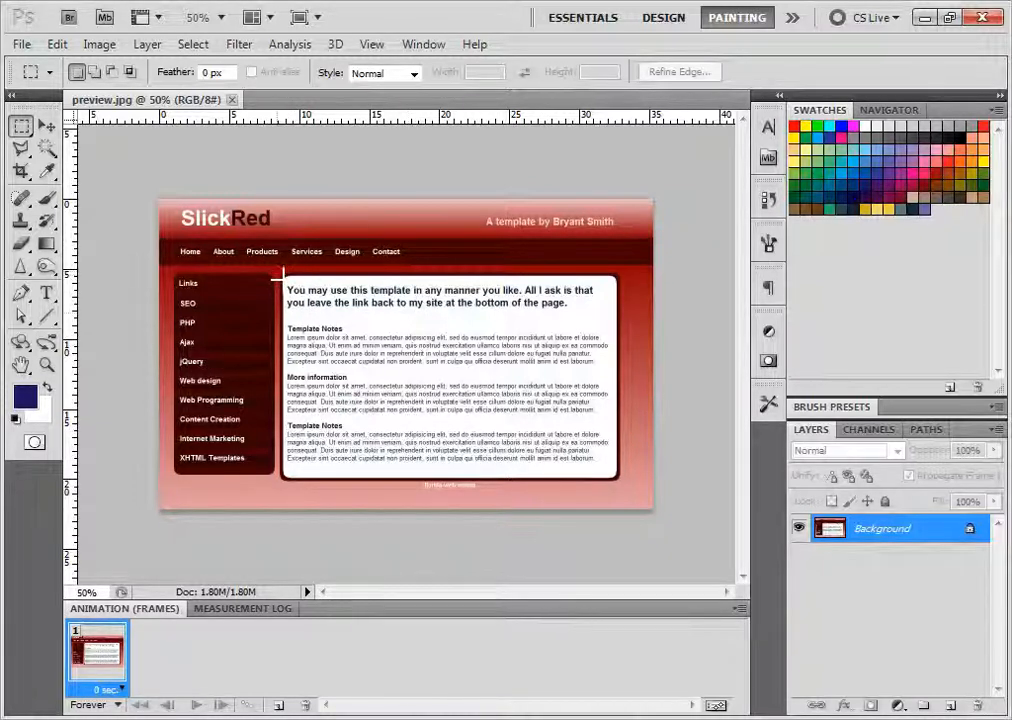
Add a new layer and mark out the template's page sections one after another with rectangular marquee selections, clearing the last selection
left_click(951, 706)
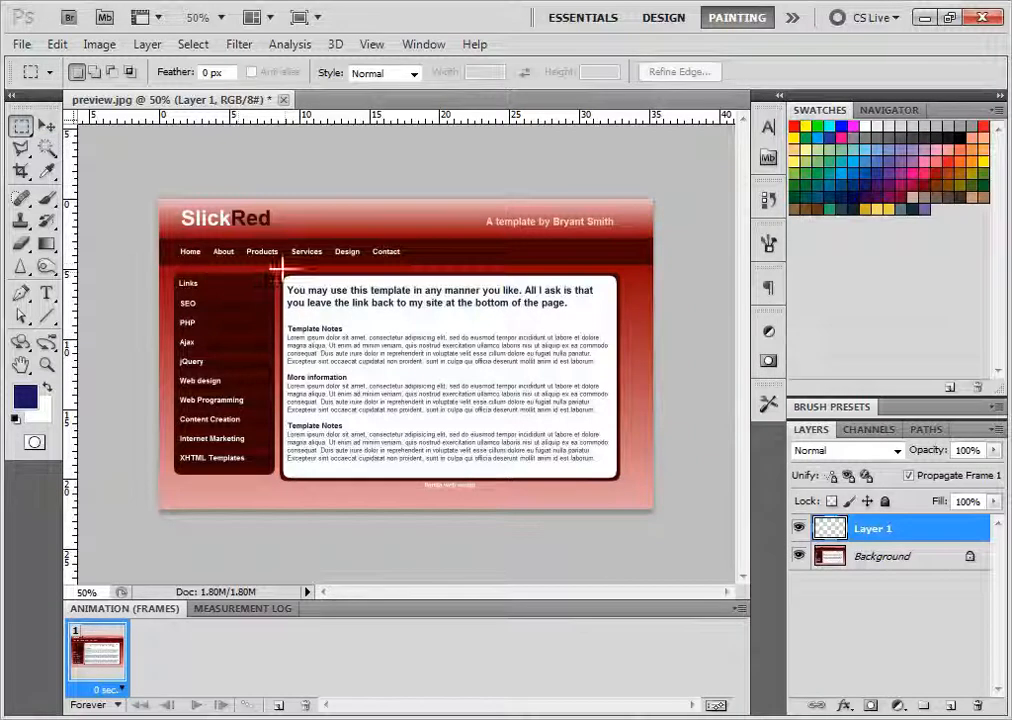
left_click_drag(281, 271, 621, 483)
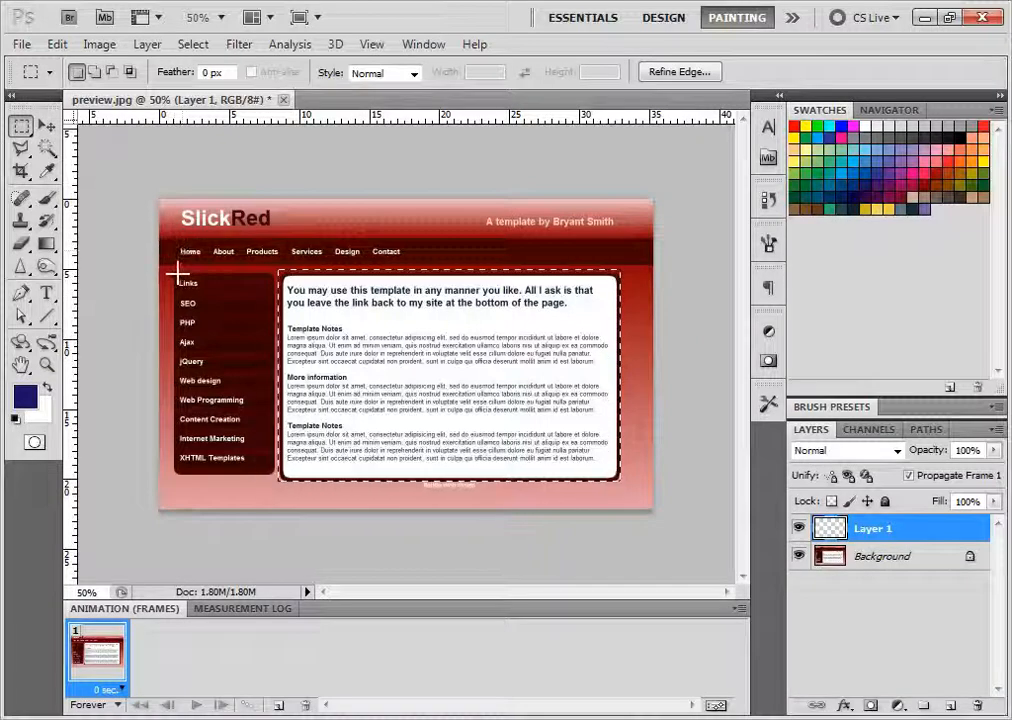
mouse_move(177, 274)
left_mouse_down()
mouse_move(276, 450)
mouse_move(276, 484)
mouse_move(274, 473)
left_mouse_up()
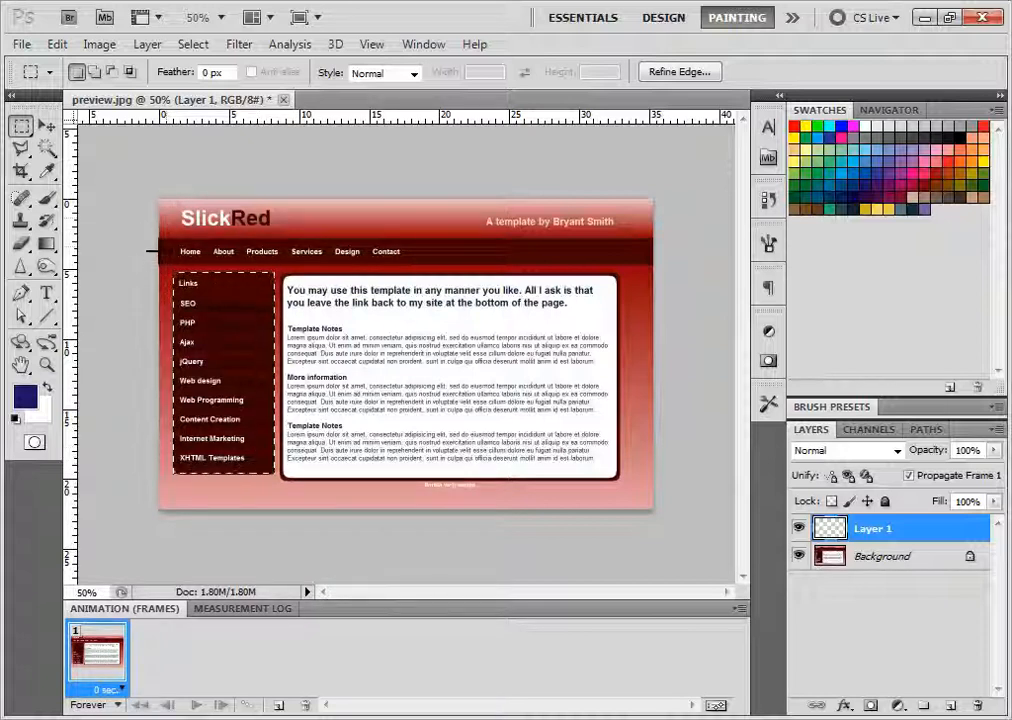
left_click_drag(162, 233, 657, 265)
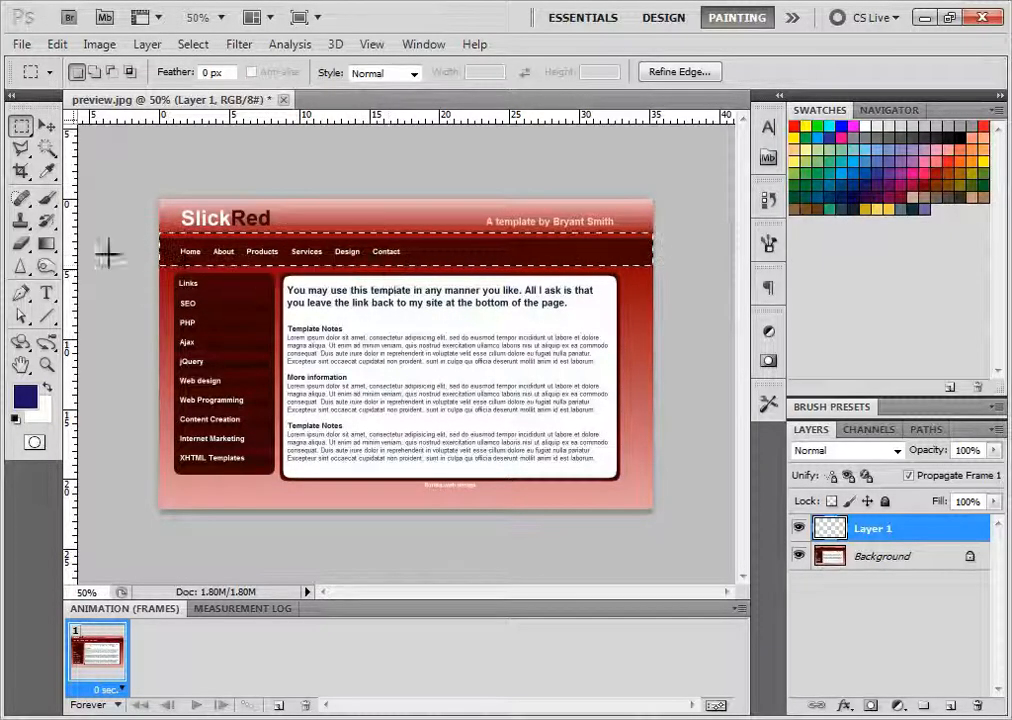
left_click_drag(160, 201, 473, 224)
left_click_drag(542, 228, 655, 236)
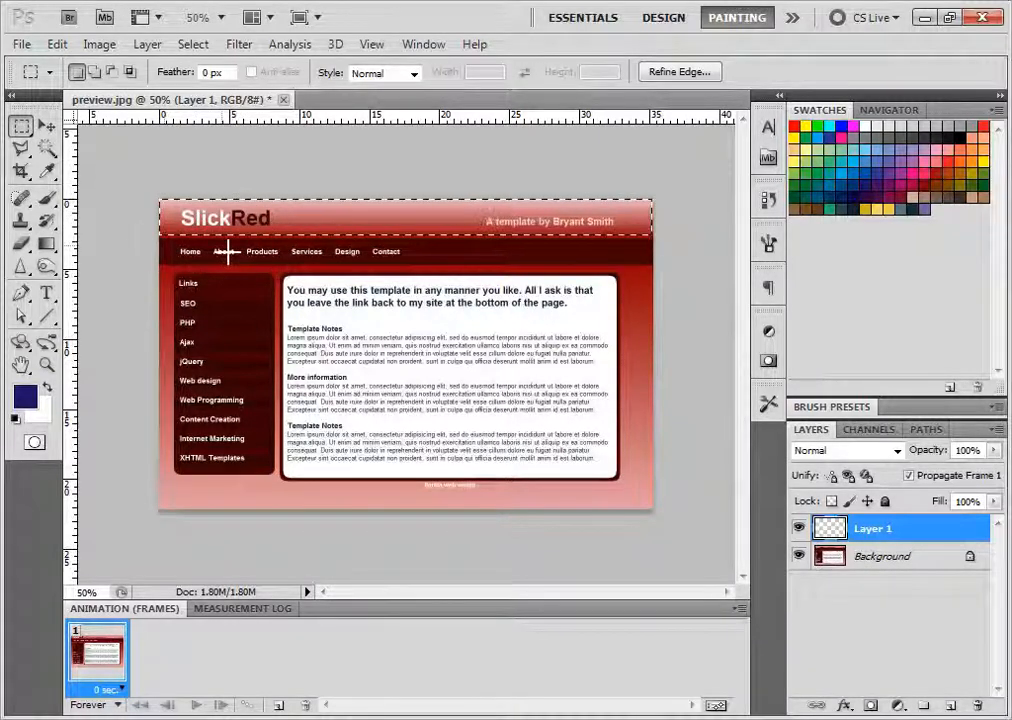
left_click(355, 485)
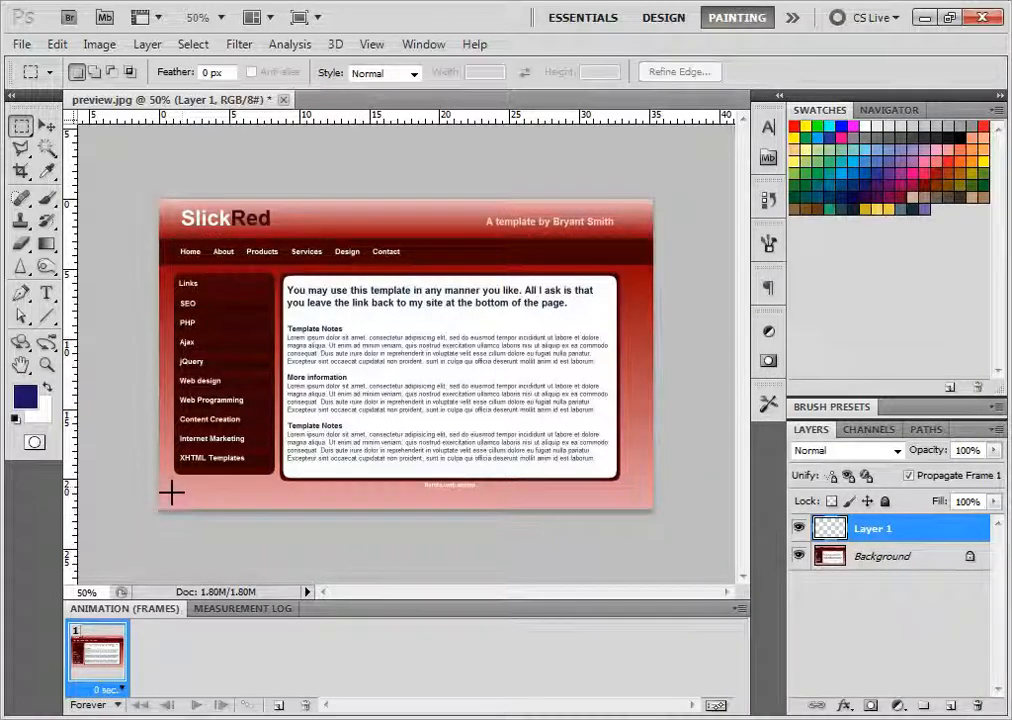
left_click_drag(166, 480, 696, 522)
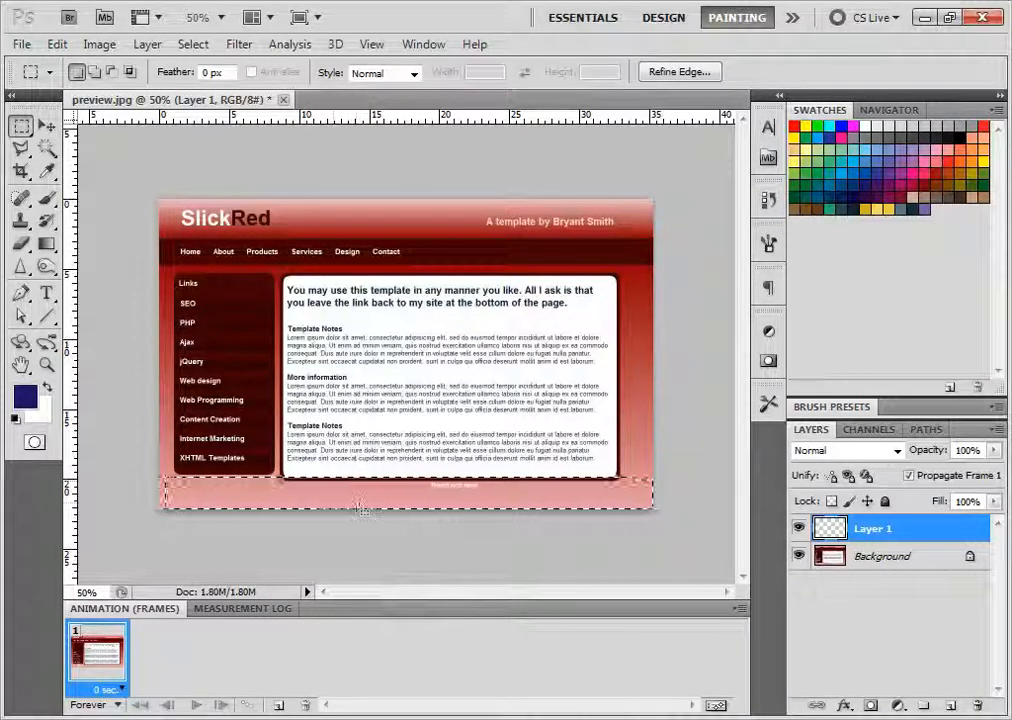
left_click(695, 404)
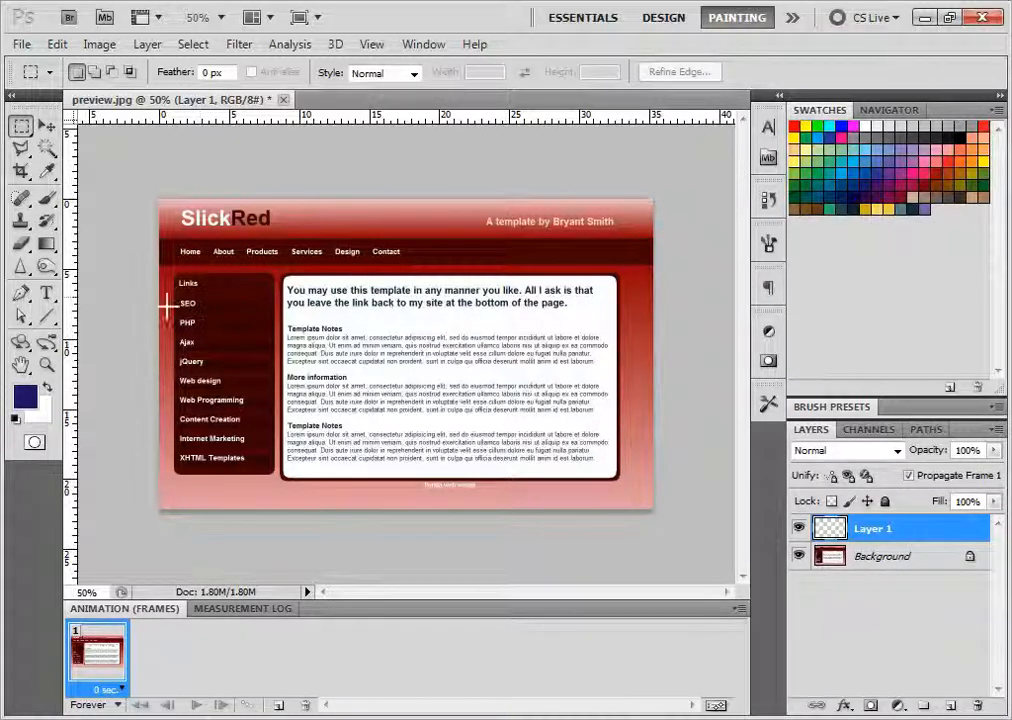
Sample the dark red of the navigation bar with the Eyedropper and copy its hex code 420001
left_click(47, 172)
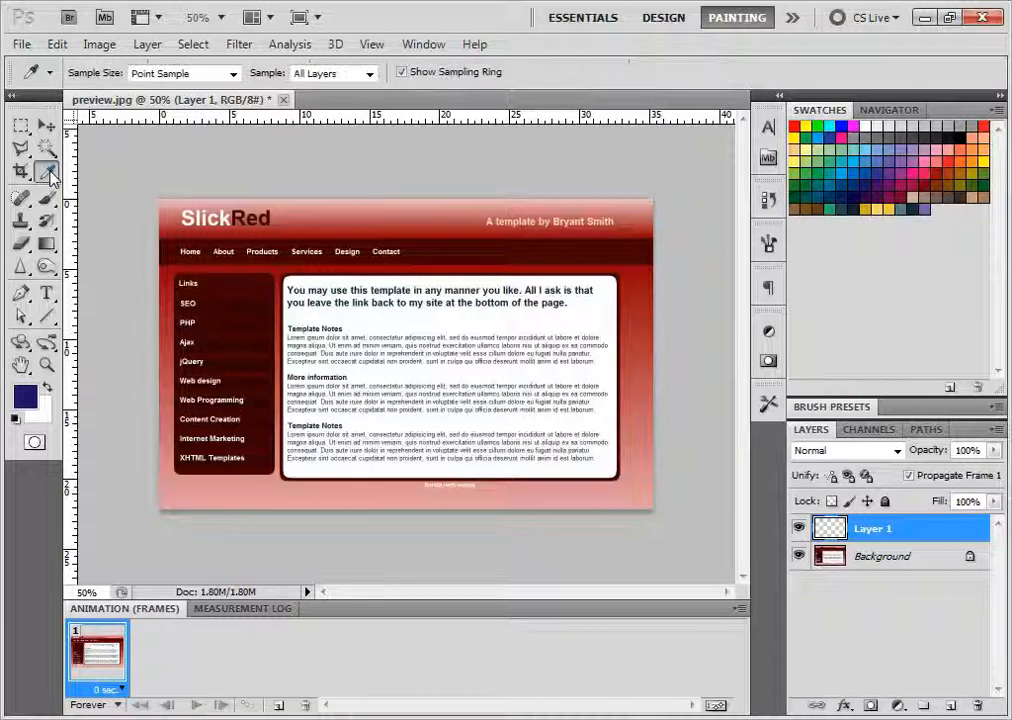
left_click(450, 260)
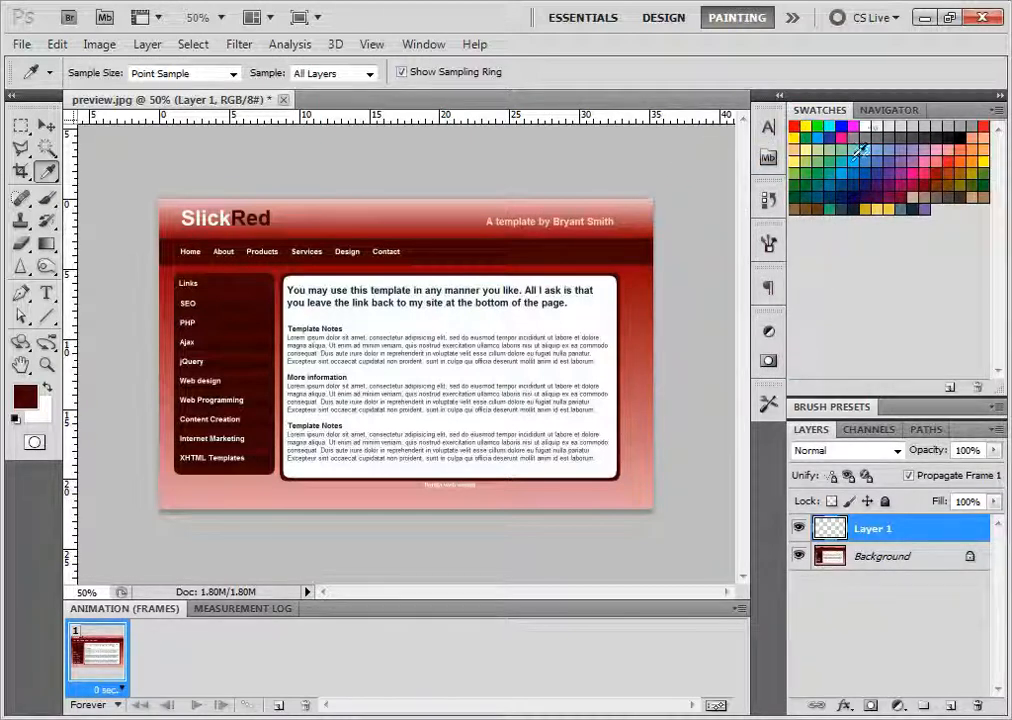
left_click(27, 400)
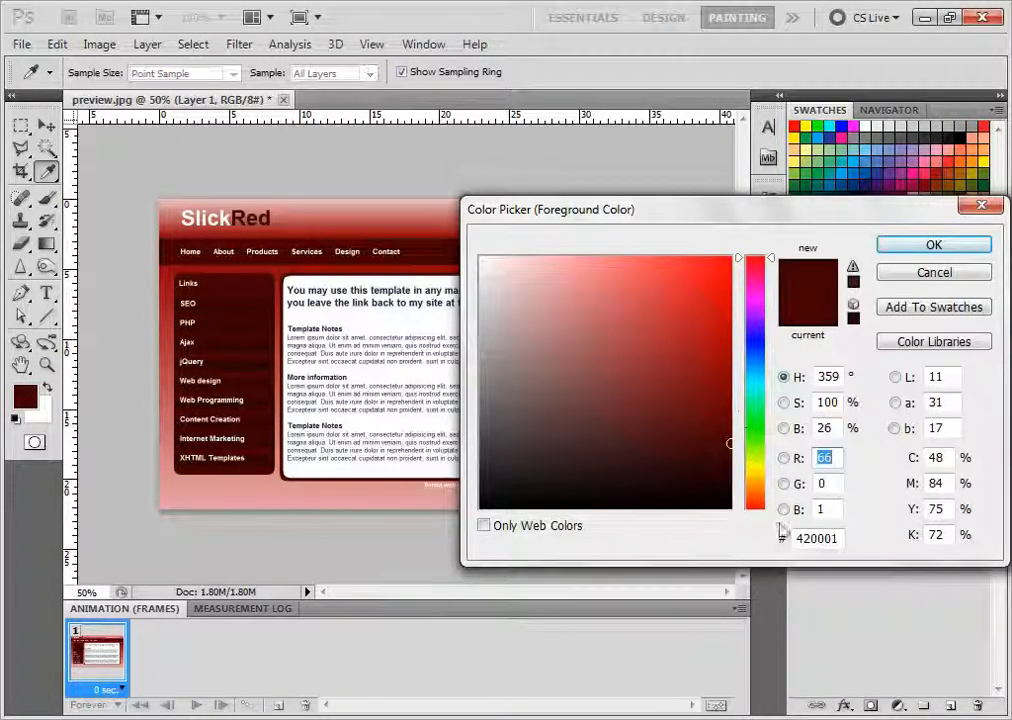
left_click_drag(838, 537, 745, 530)
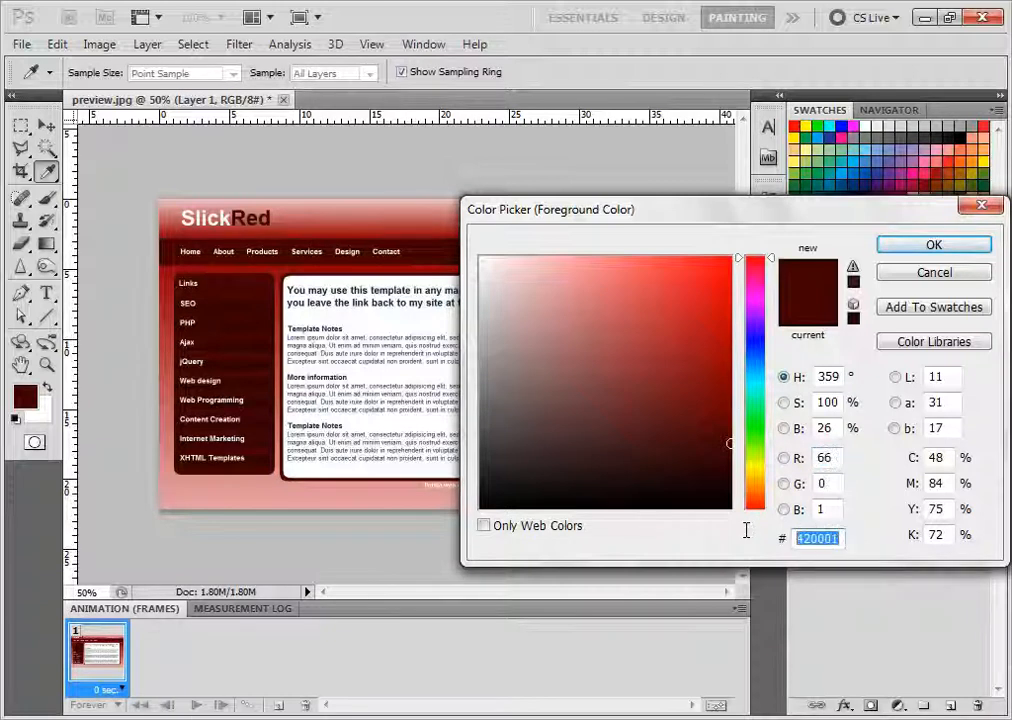
right_click(818, 540)
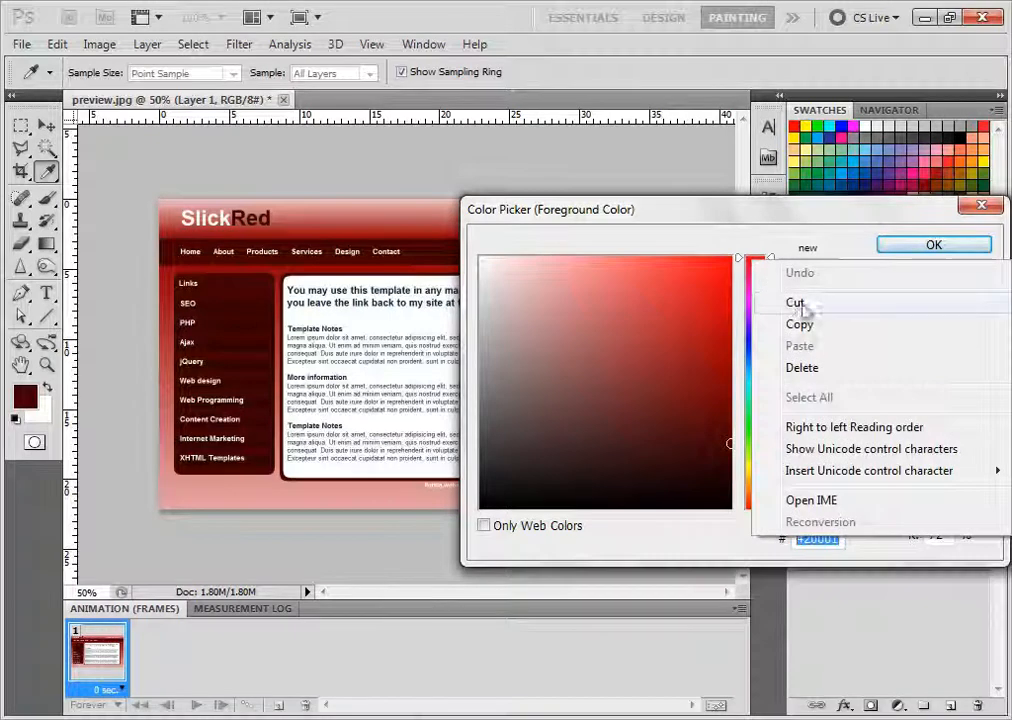
left_click(813, 337)
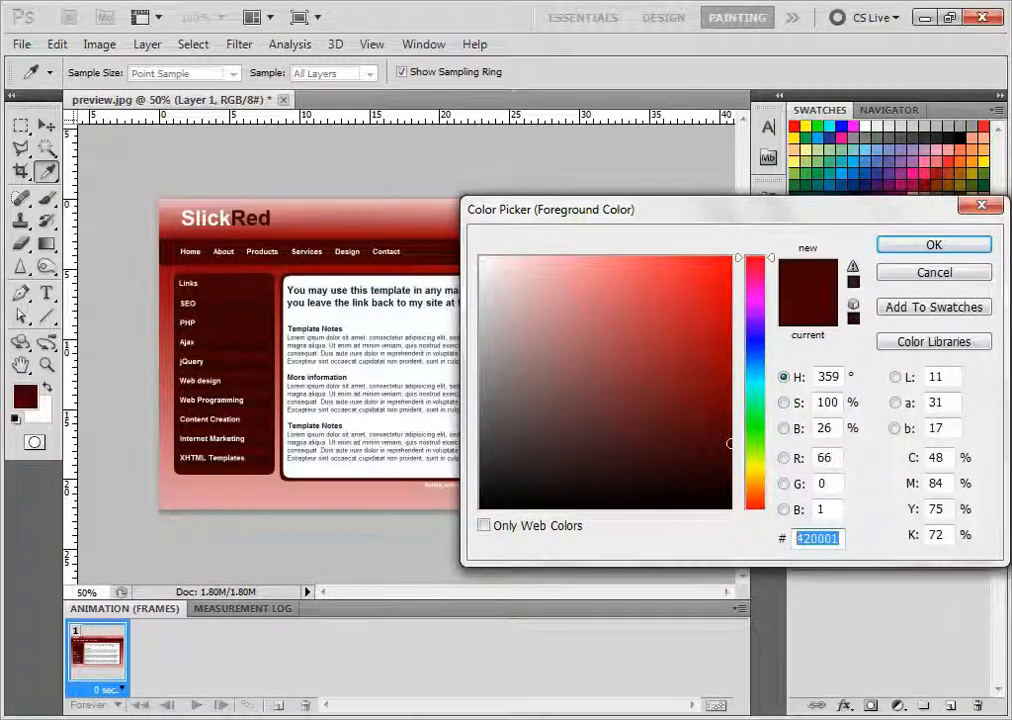
Switch to the blank Notepad document and record "Dark red" with the copied hex code 420001 on the line below
left_click(667, 718)
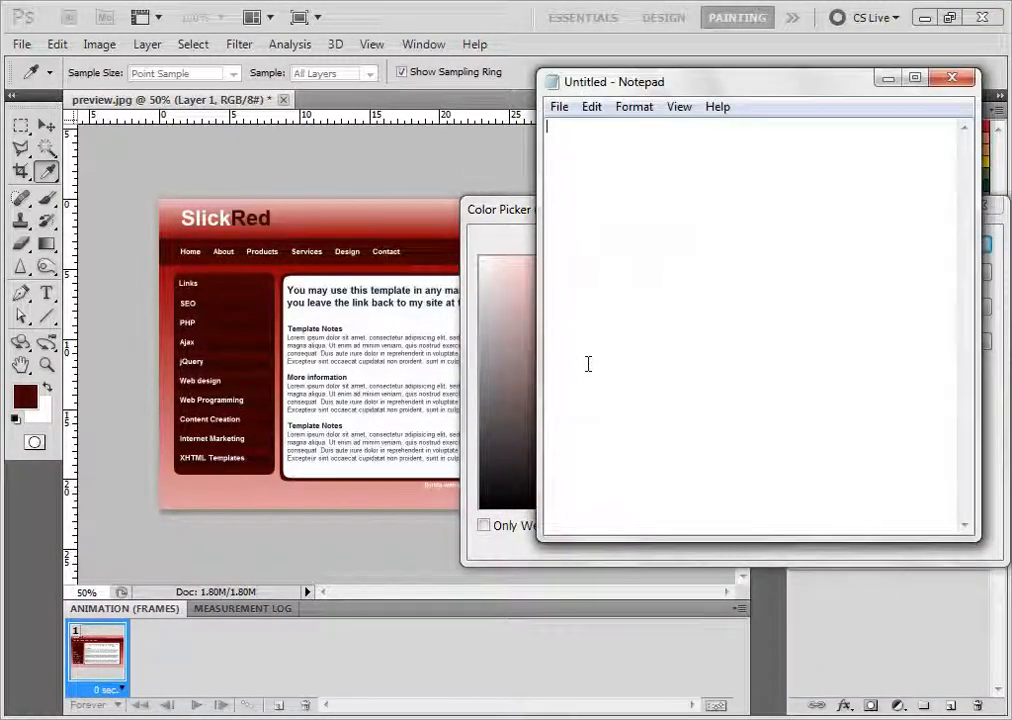
type("Dark ")
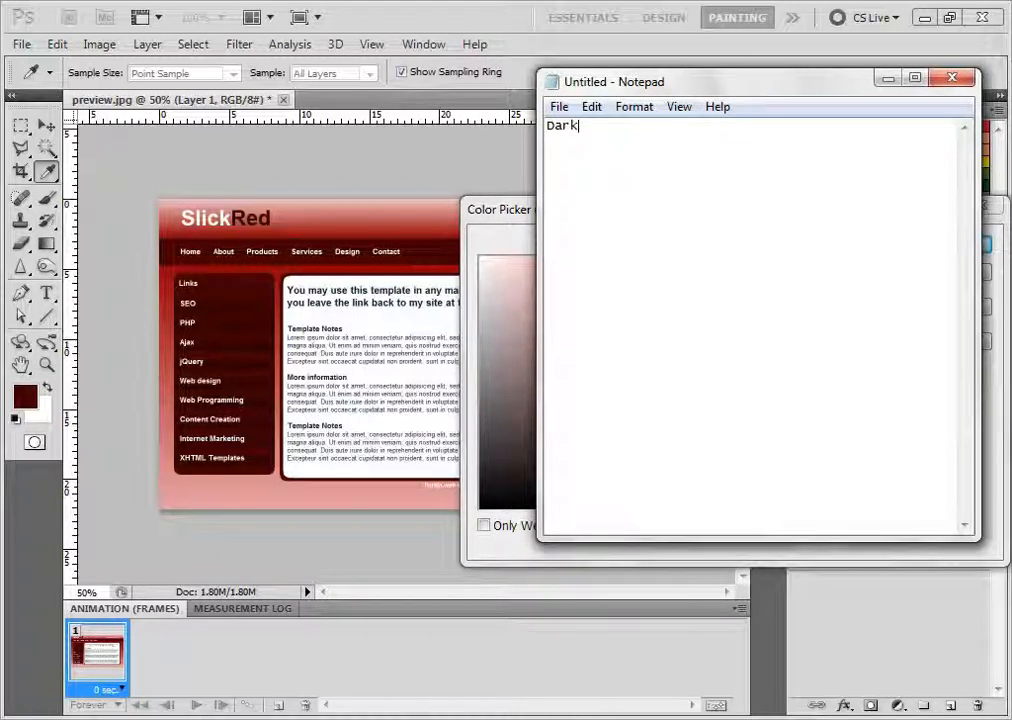
type("red ")
type("#20001")
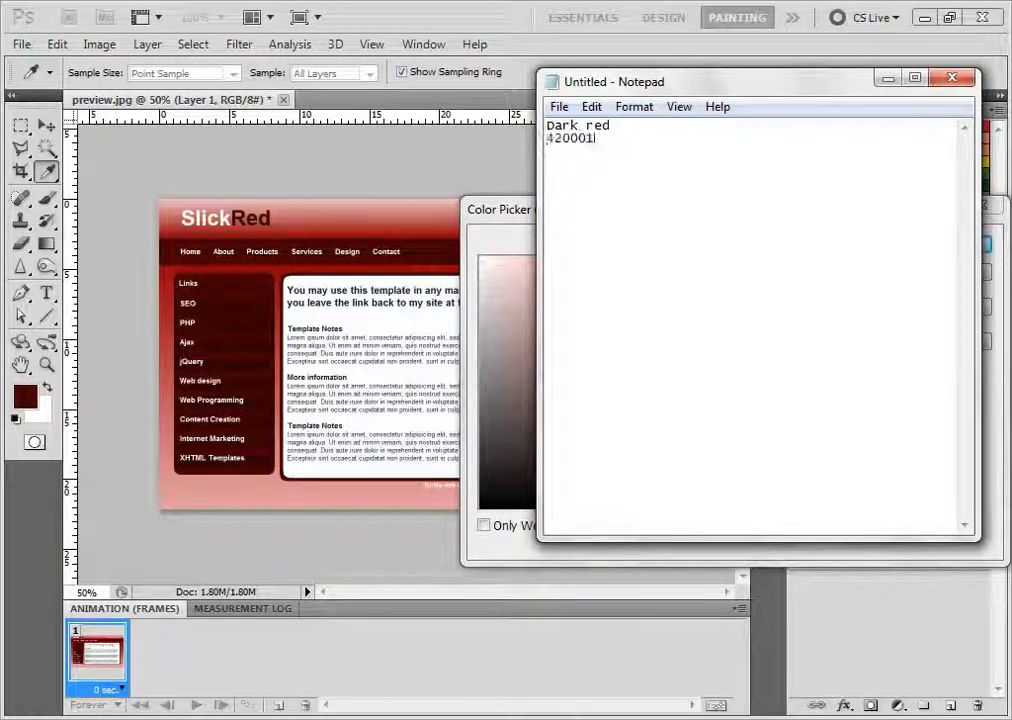
key("Return")
key("Return")
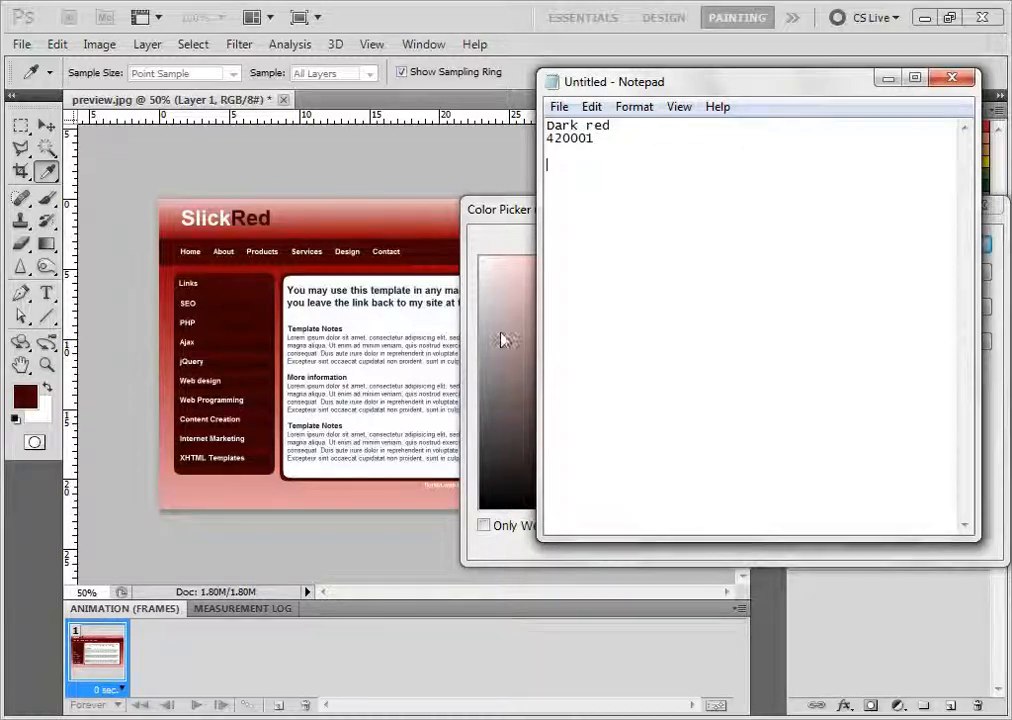
Open the background PNG from the slickred images folder in Photoshop, dismissing the open Color Picker
left_click(301, 181)
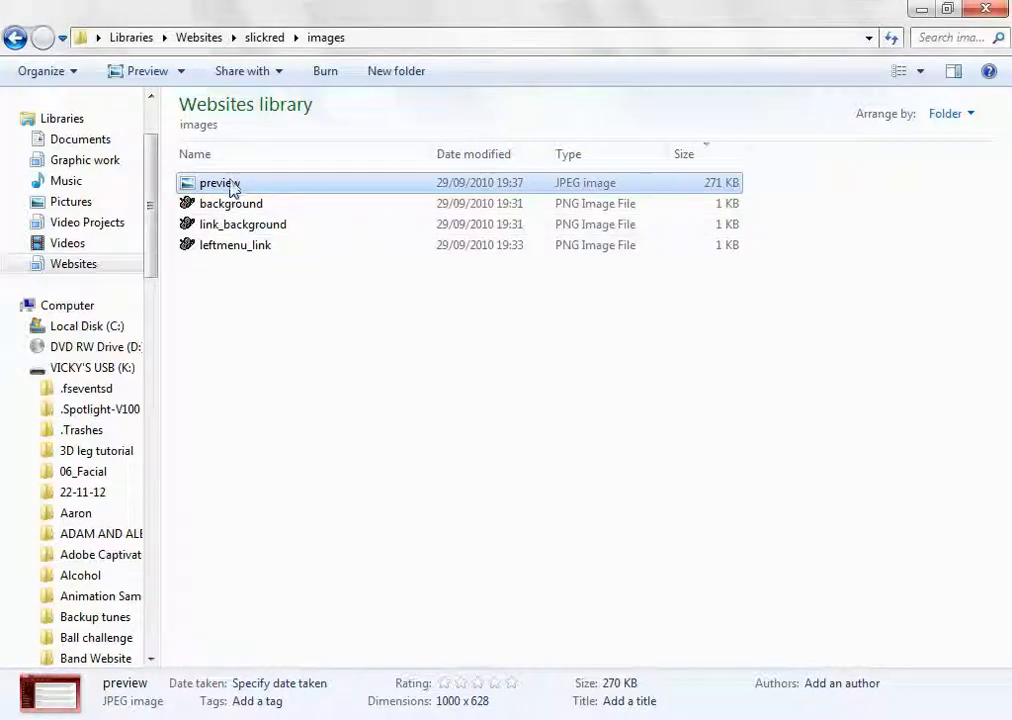
left_click(229, 209)
right_click(229, 209)
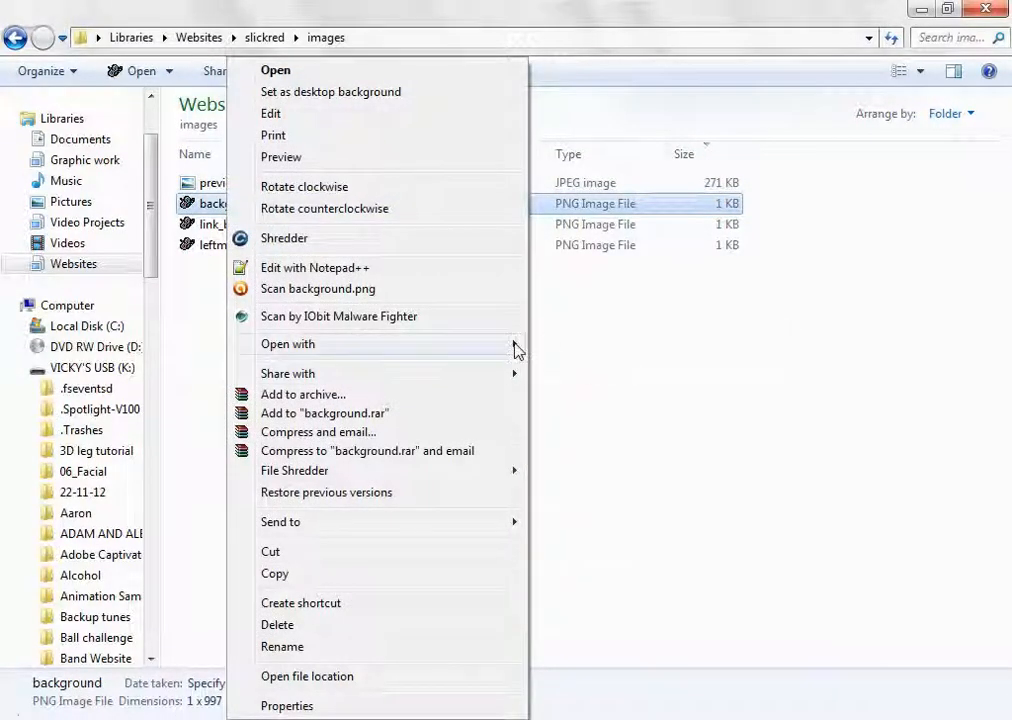
mouse_move(515, 344)
left_click(592, 370)
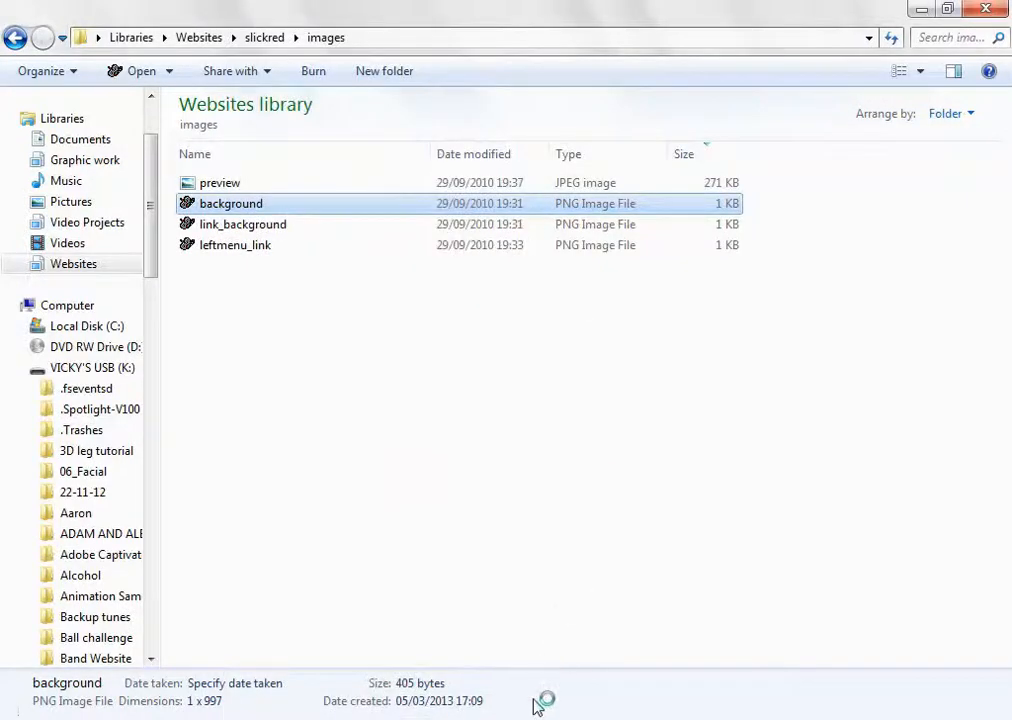
left_click(935, 274)
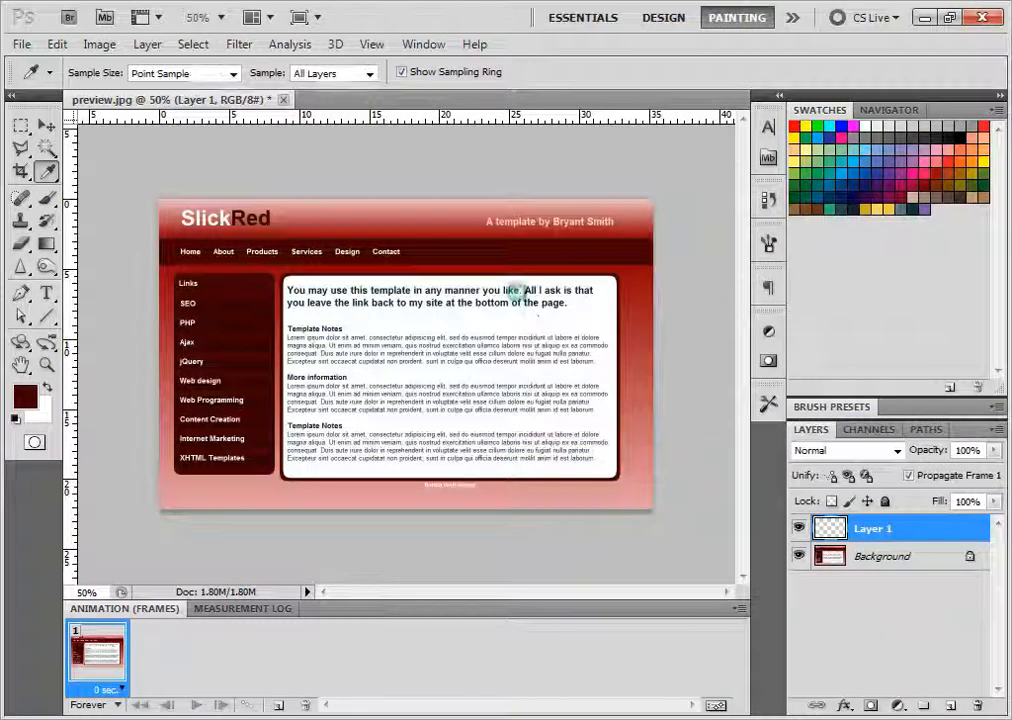
Sample the light pink at the lower end of the background strip with the Eyedropper and copy its hex code facfcf
scroll(483, 431, "down", 5)
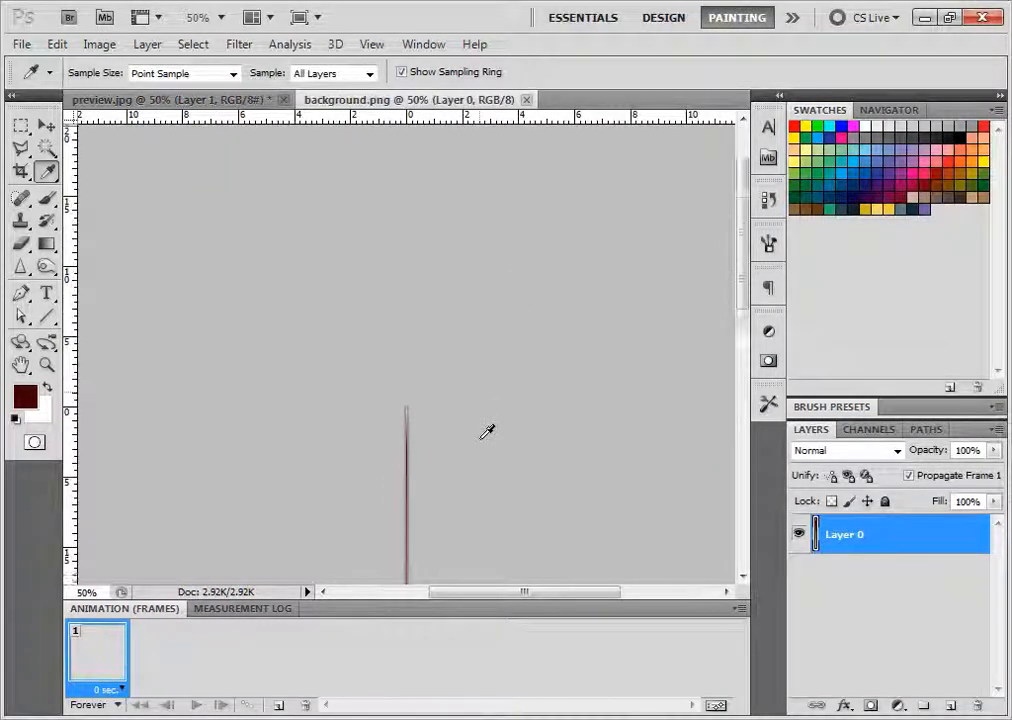
key("ctrl+plus")
key("ctrl+plus")
key("ctrl+plus")
key("ctrl+plus")
key("ctrl+plus")
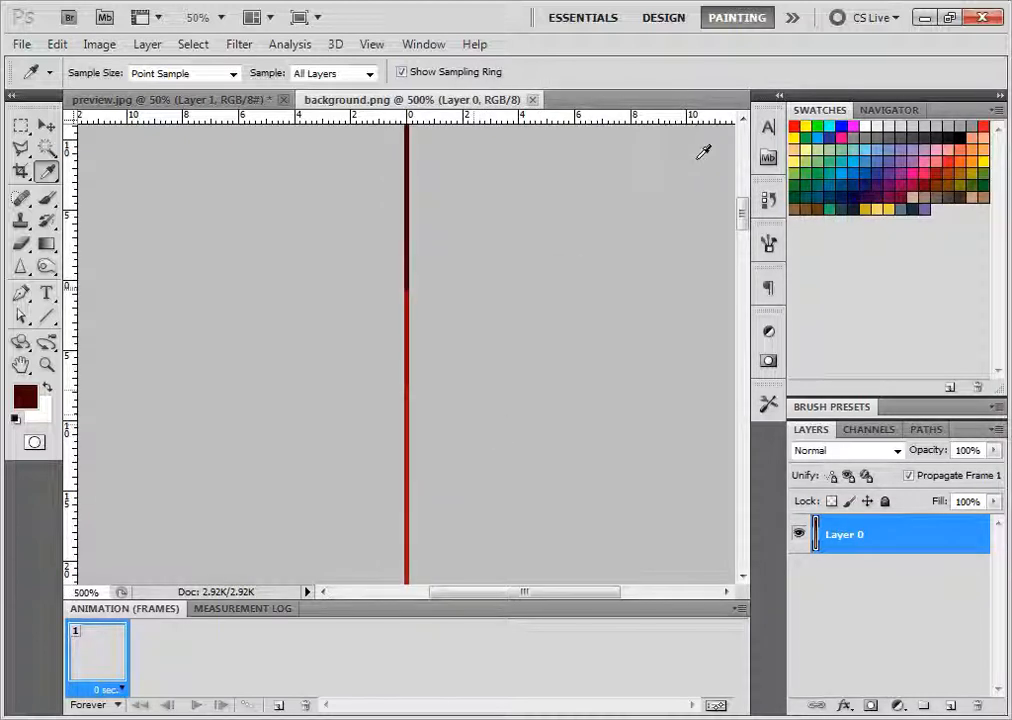
left_click_drag(745, 208, 770, 490)
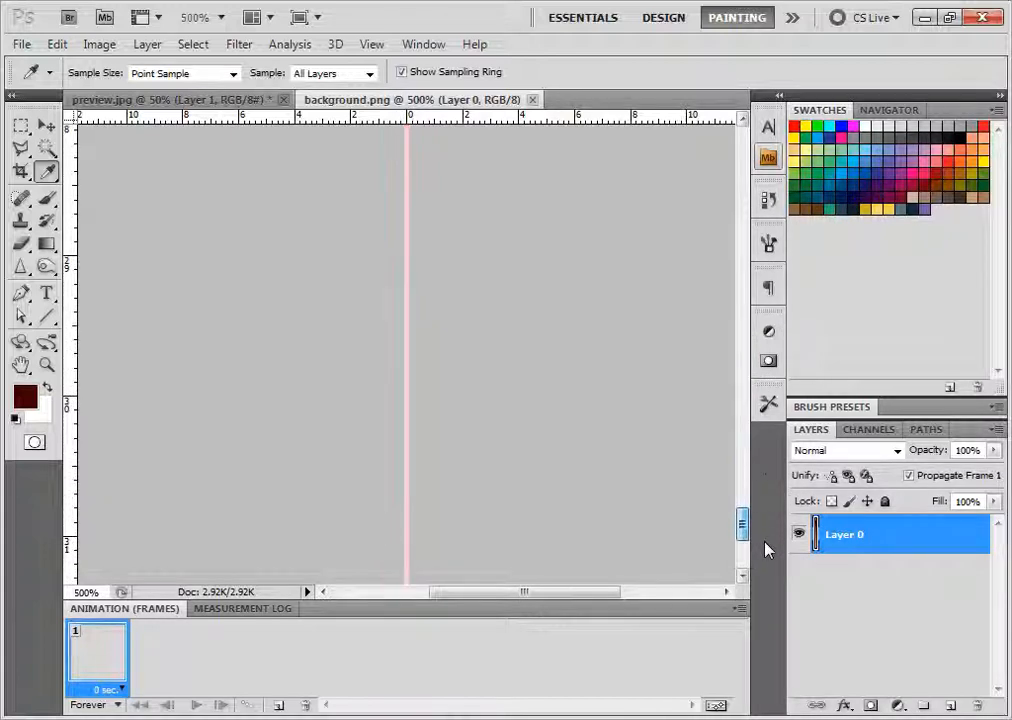
left_click_drag(767, 543, 761, 575)
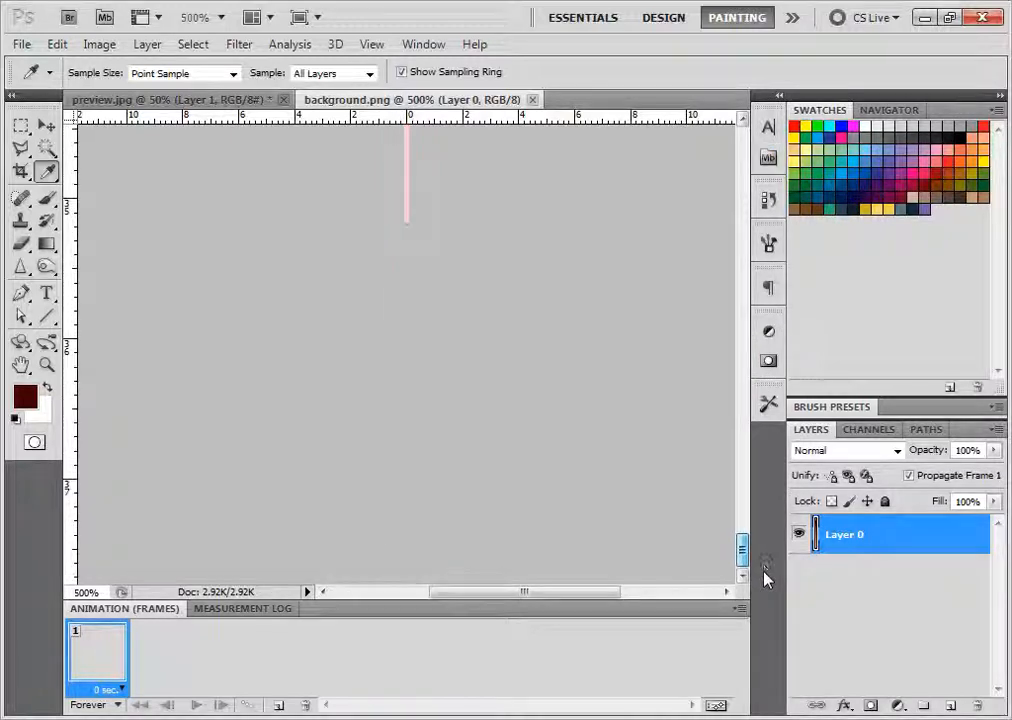
left_click(408, 216)
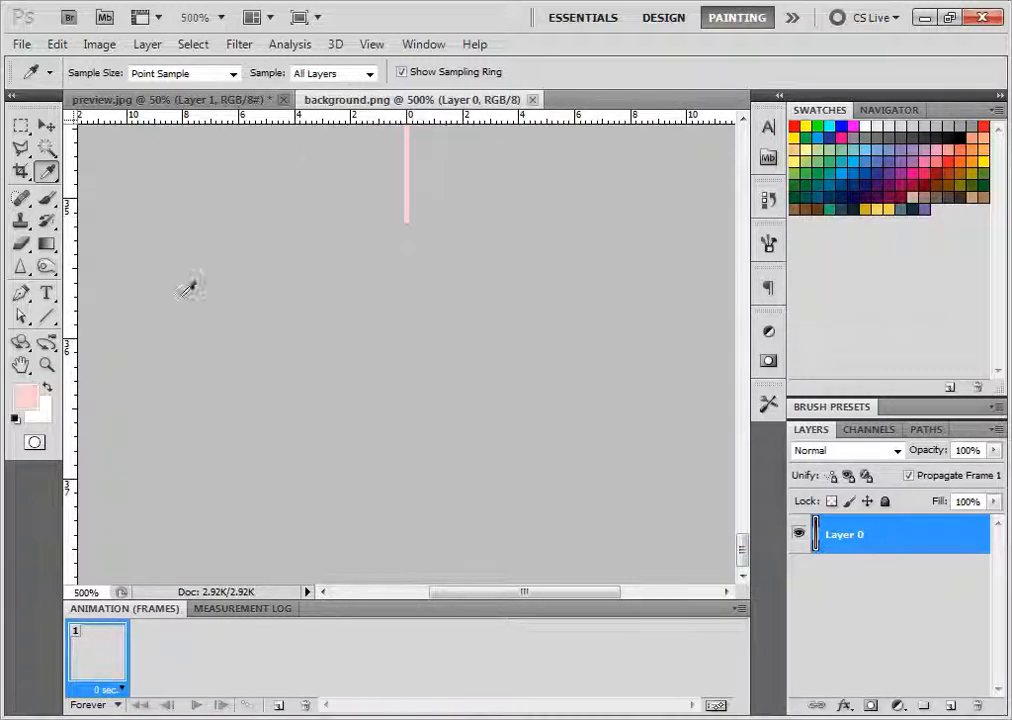
left_click(27, 398)
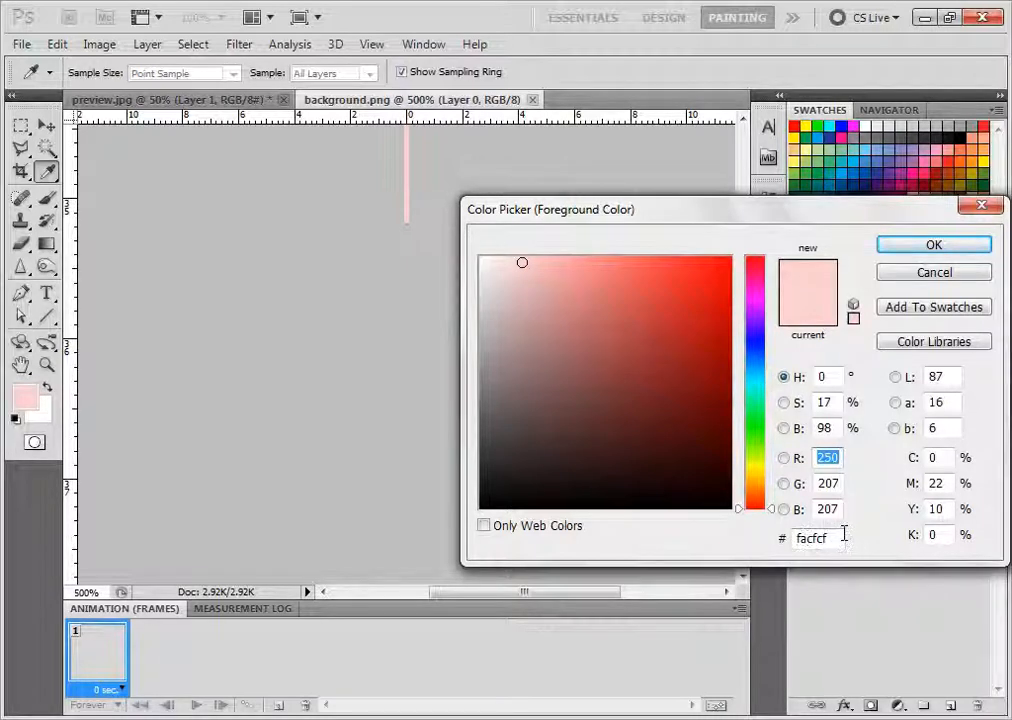
left_click_drag(844, 534, 760, 538)
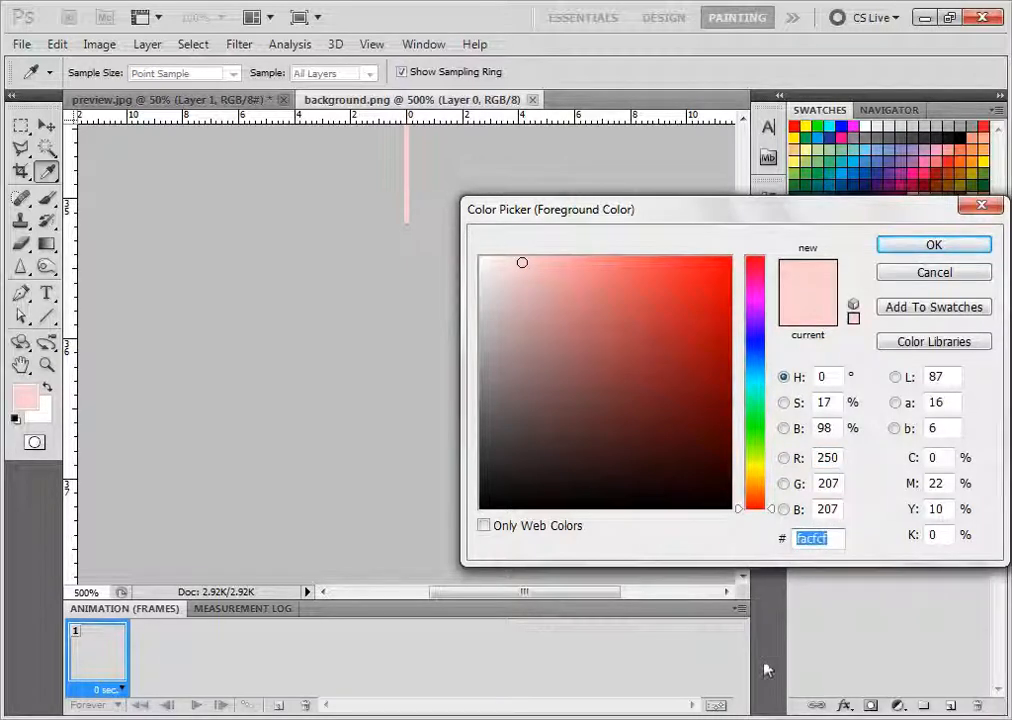
Switch to the Notepad document and record "Light Pink" with the copied hex code facfcf below the dark red entry, leaving a blank line between
key("alt+Tab")
key("Return")
key("Return")
type("Ligh")
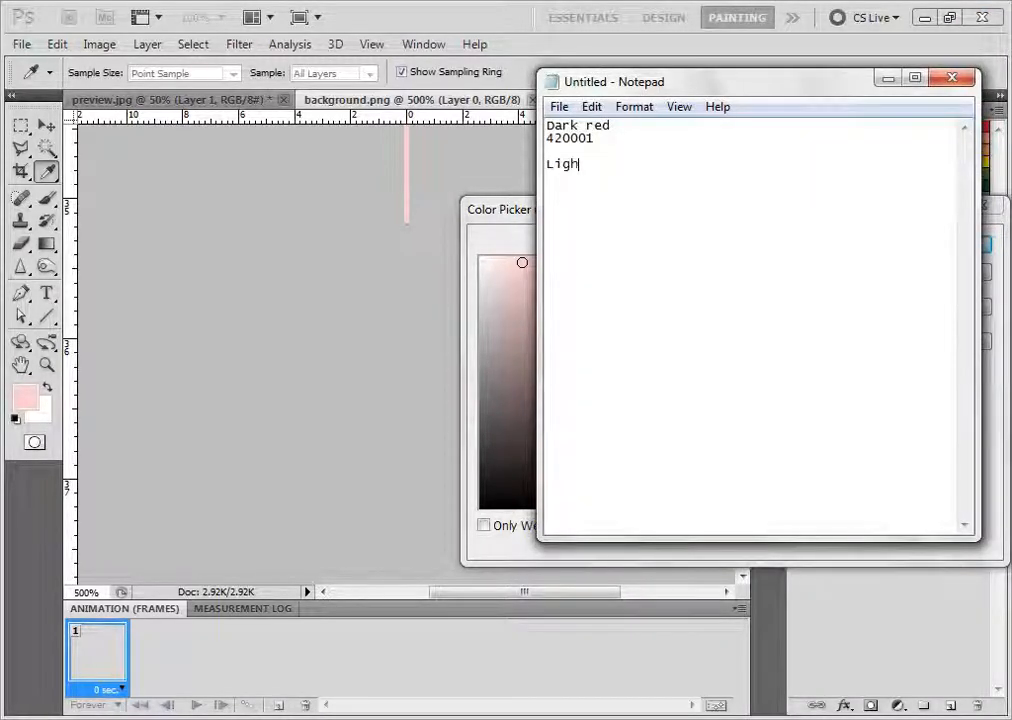
type("t Pink")
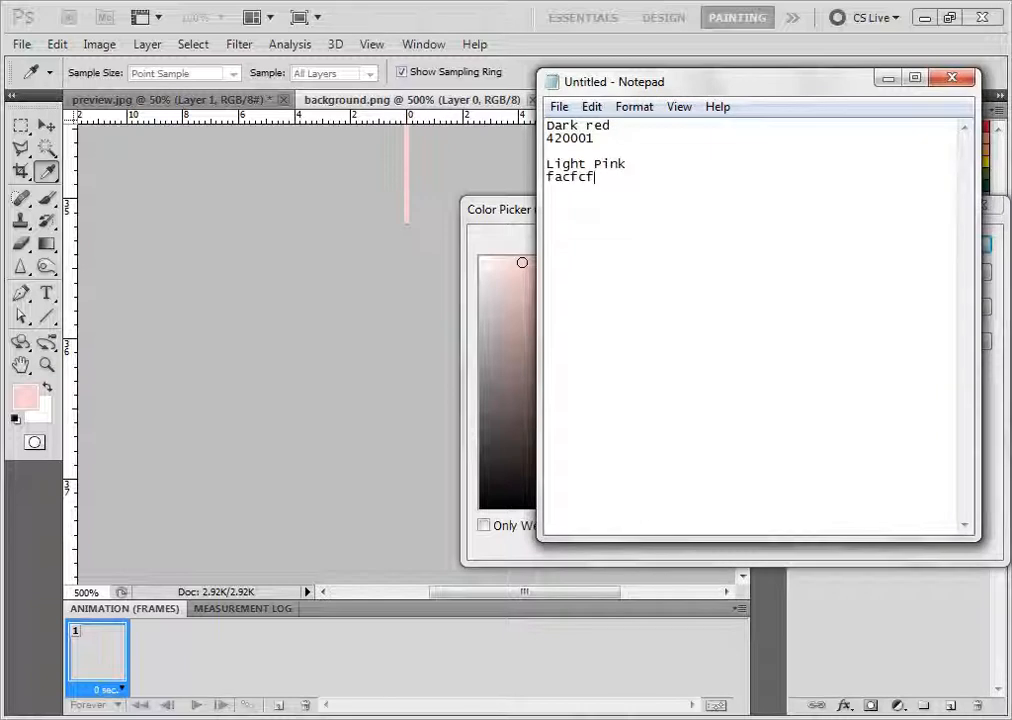
Return to Photoshop, dismiss the Color Picker without changes and close the background PNG
left_click_drag(662, 189, 478, 183)
left_click(355, 375)
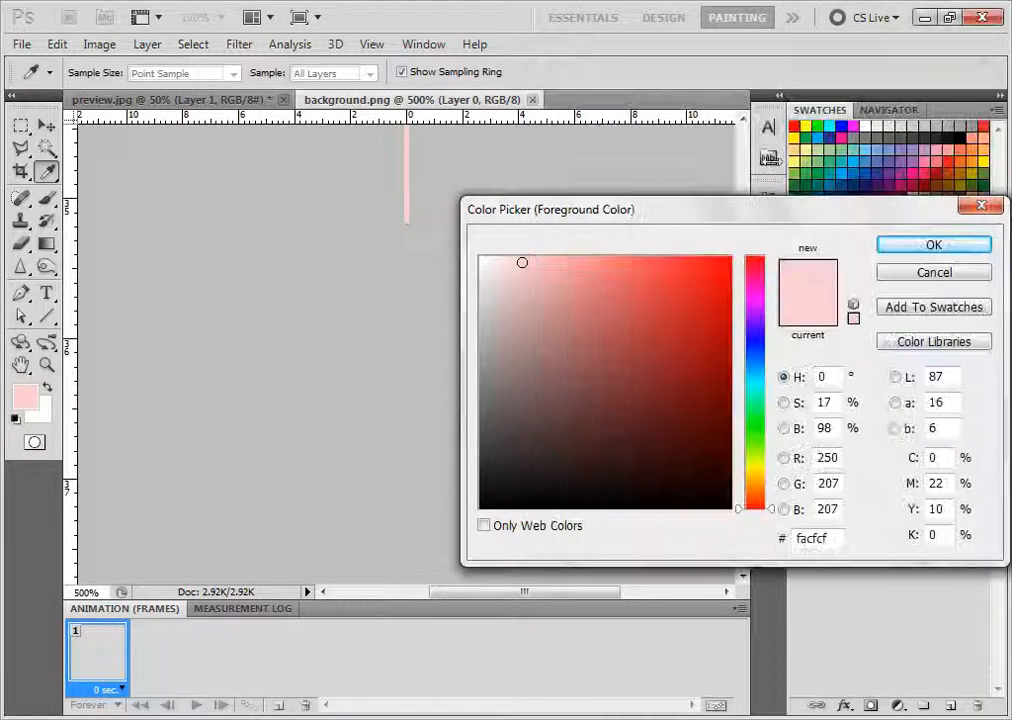
left_click(933, 272)
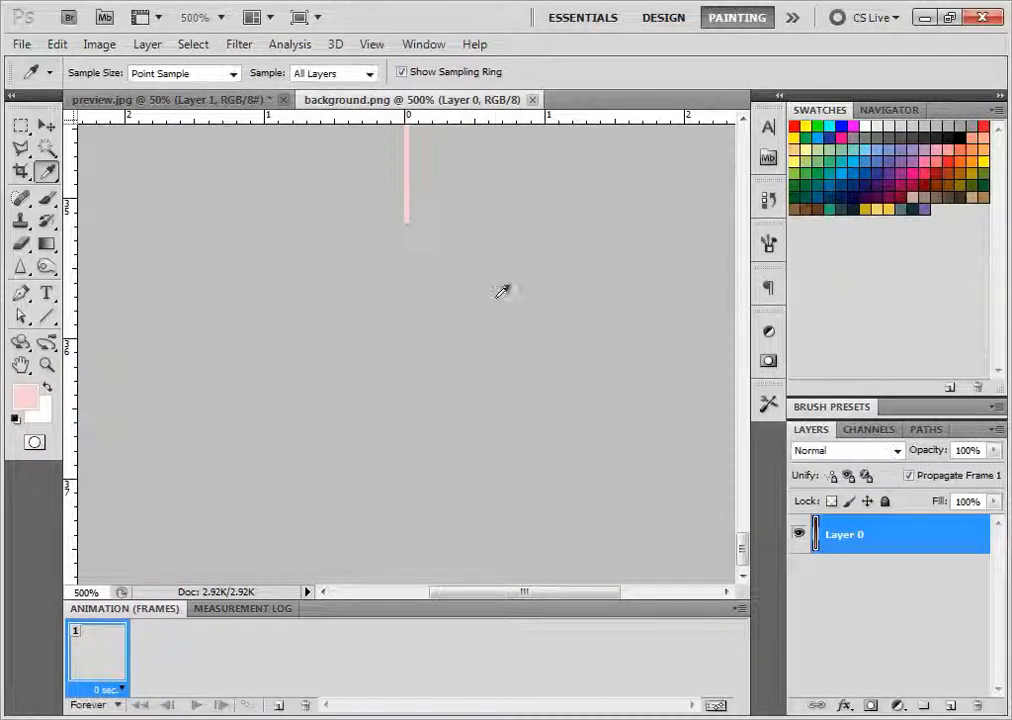
key("ctrl+w")
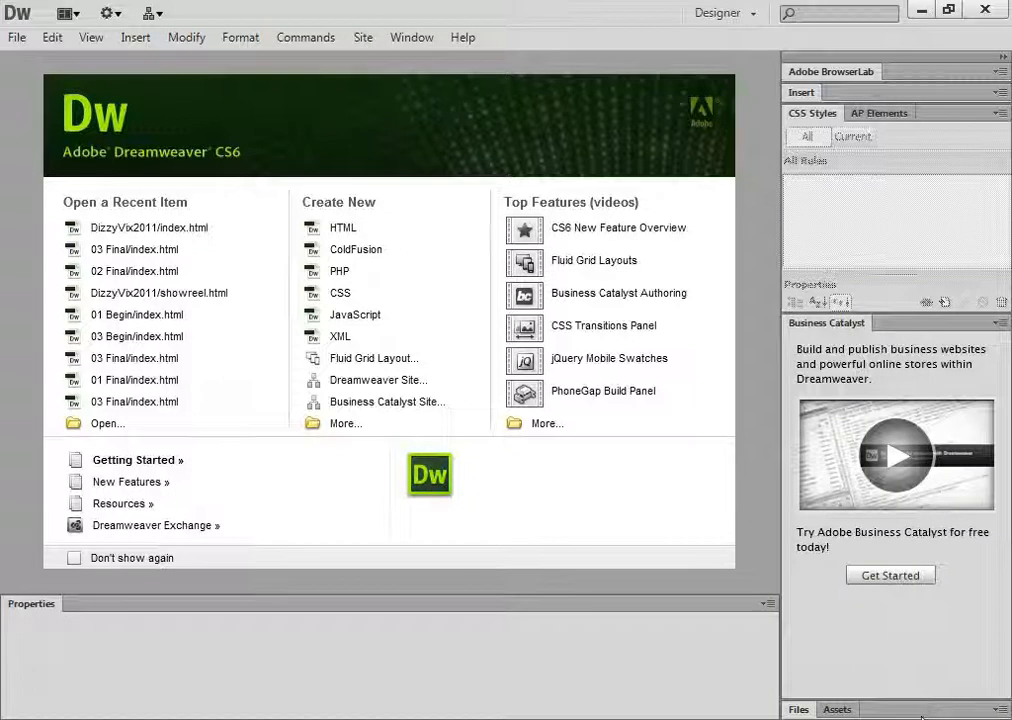
Switch to Dreamweaver and start a new site, choosing the slickred folder from the Websites library as its local site folder
left_click(797, 709)
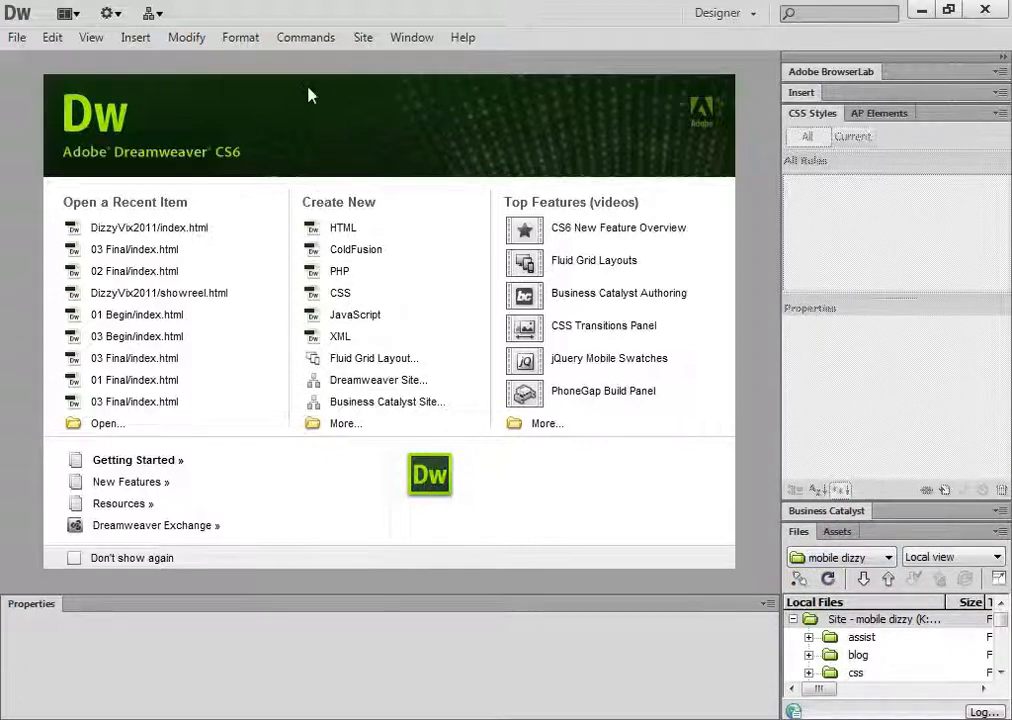
left_click(361, 44)
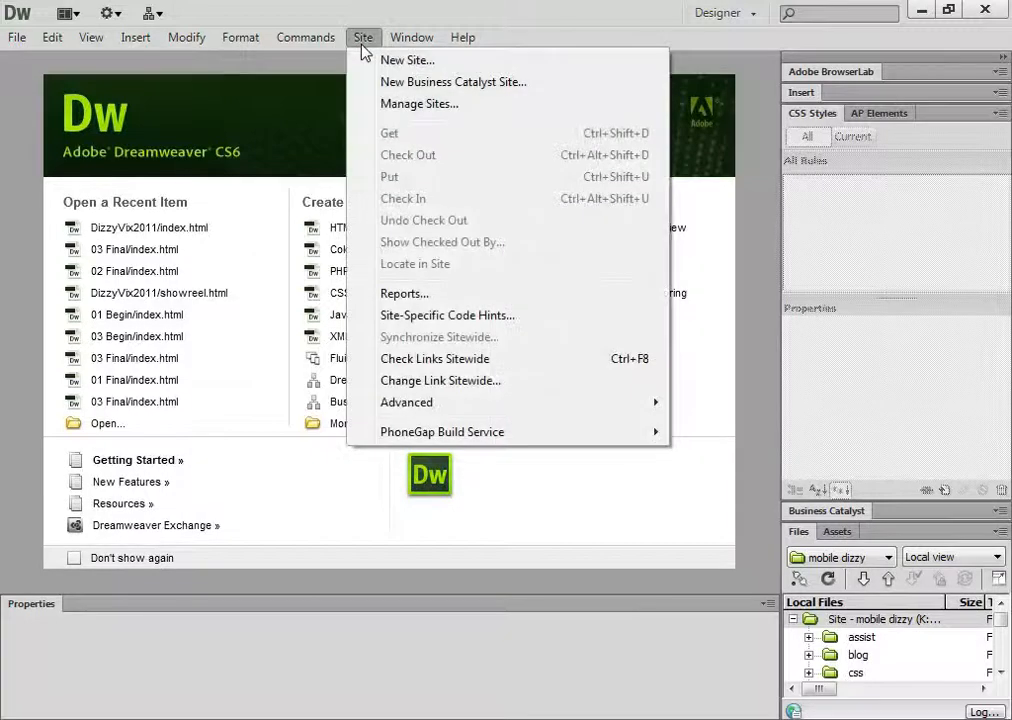
left_click(445, 64)
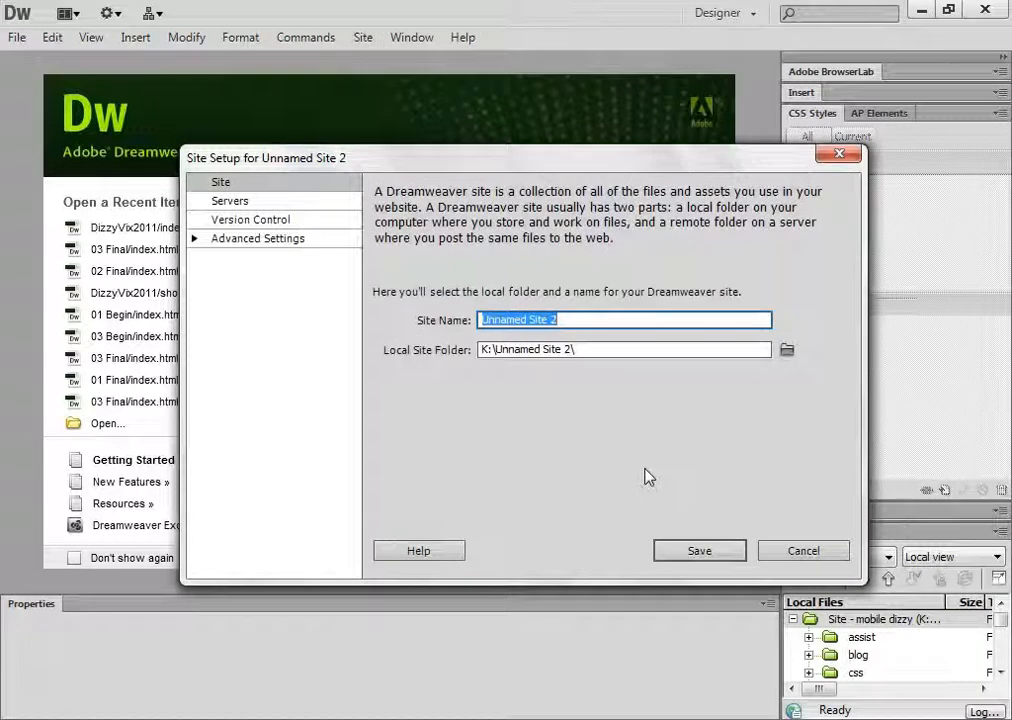
left_click(789, 350)
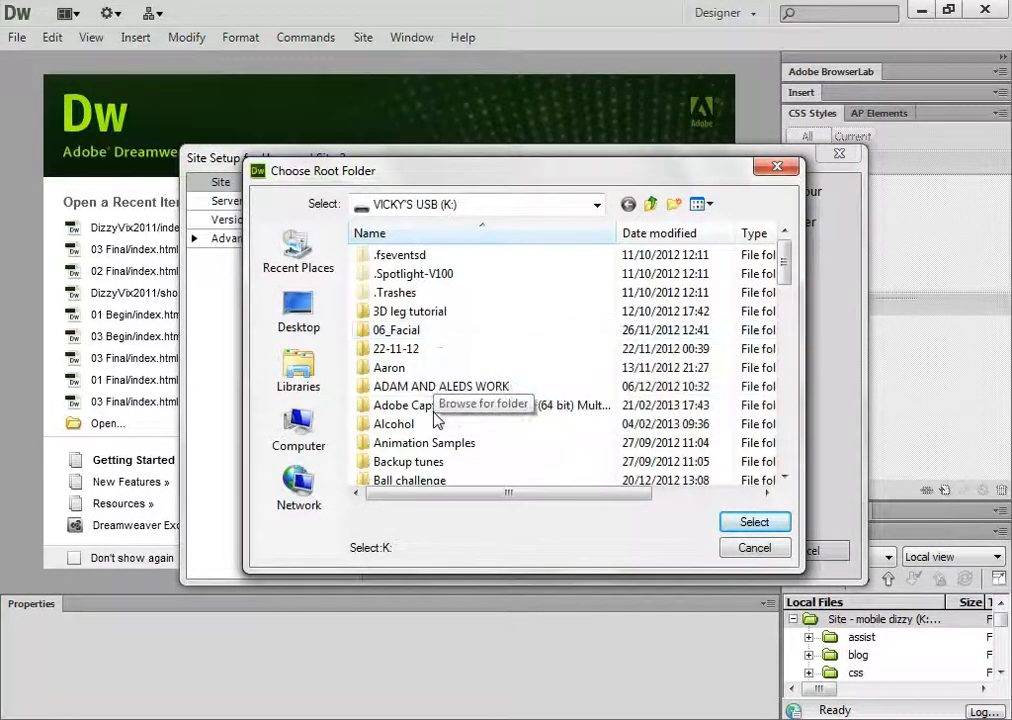
left_click(312, 368)
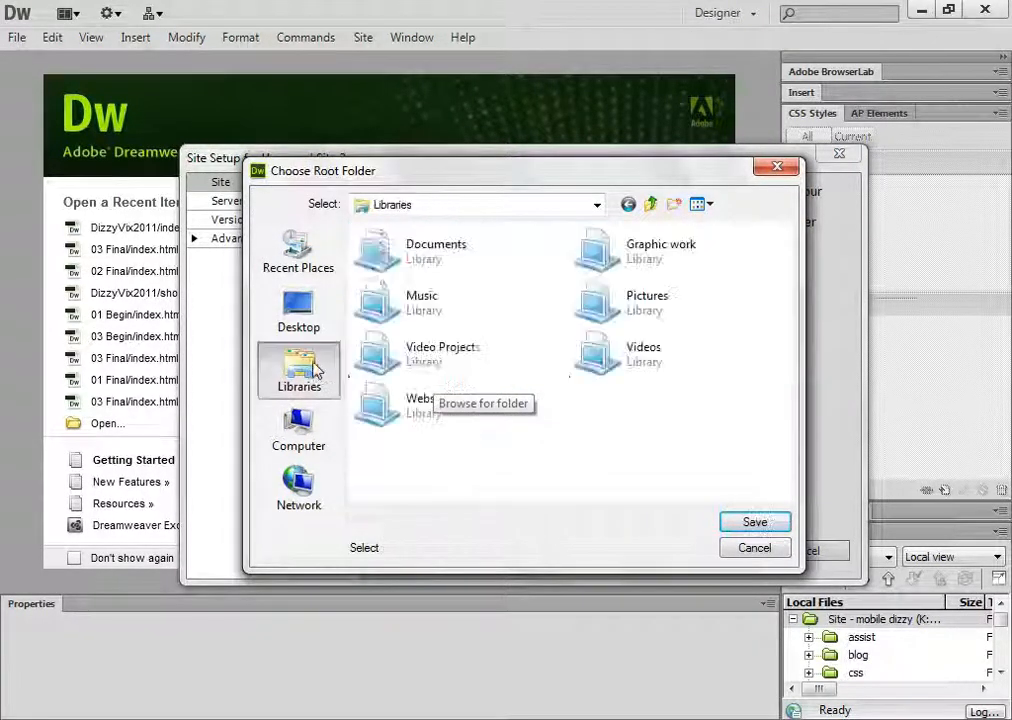
double_click(396, 412)
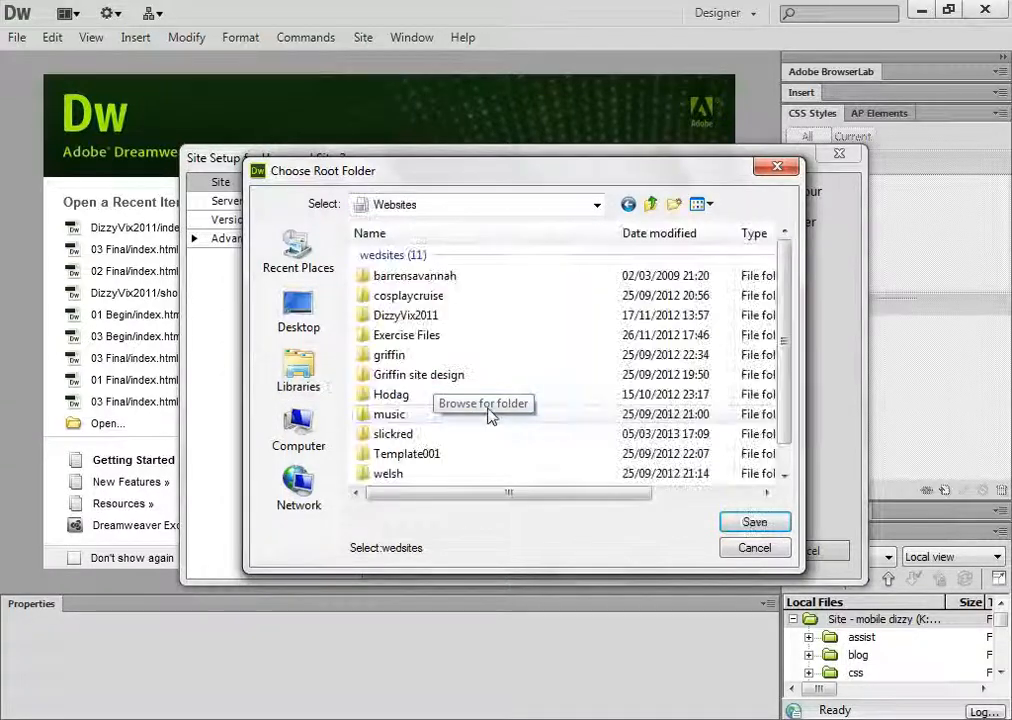
left_click(390, 436)
left_click(752, 524)
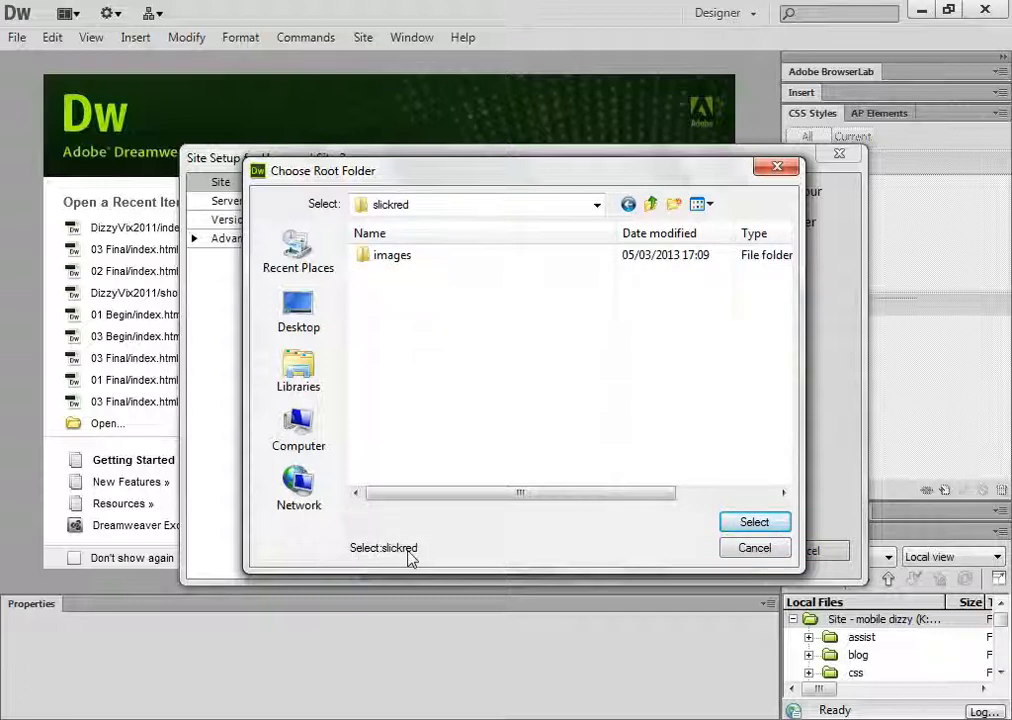
left_click(757, 526)
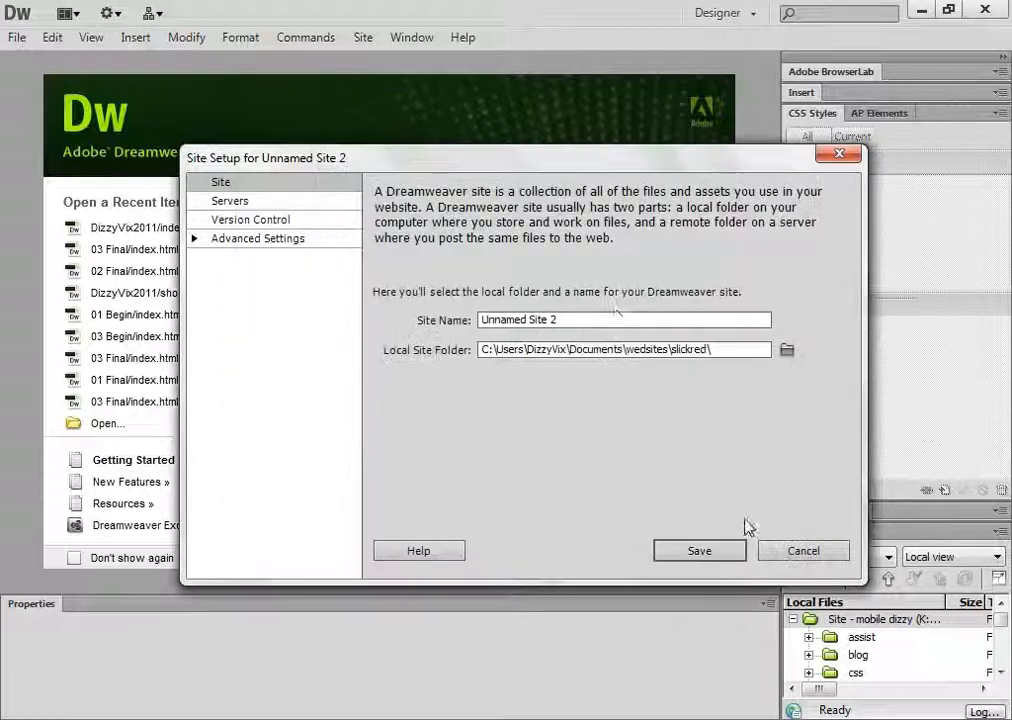
Name the new site slickred and save the site setup
left_click_drag(601, 323, 249, 331)
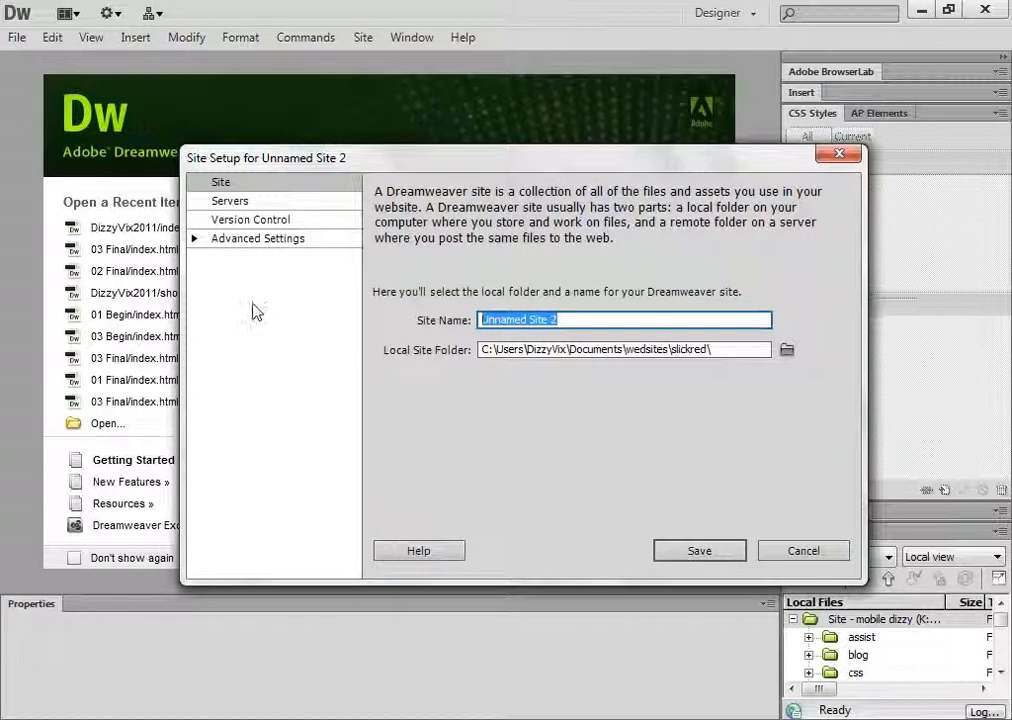
type("slickred")
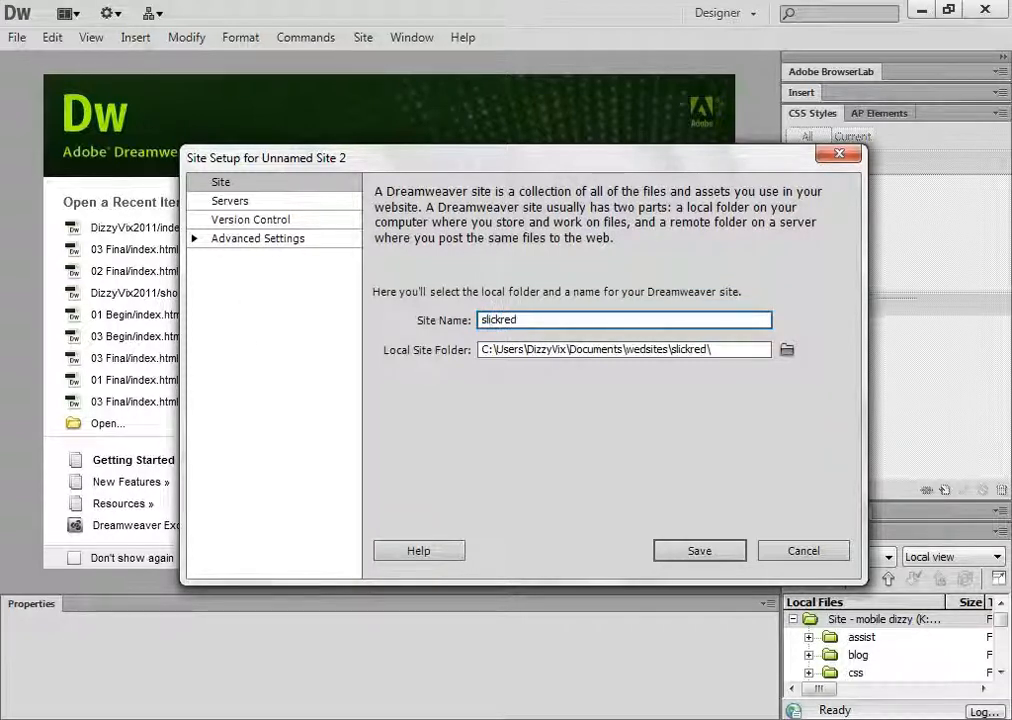
left_click(703, 551)
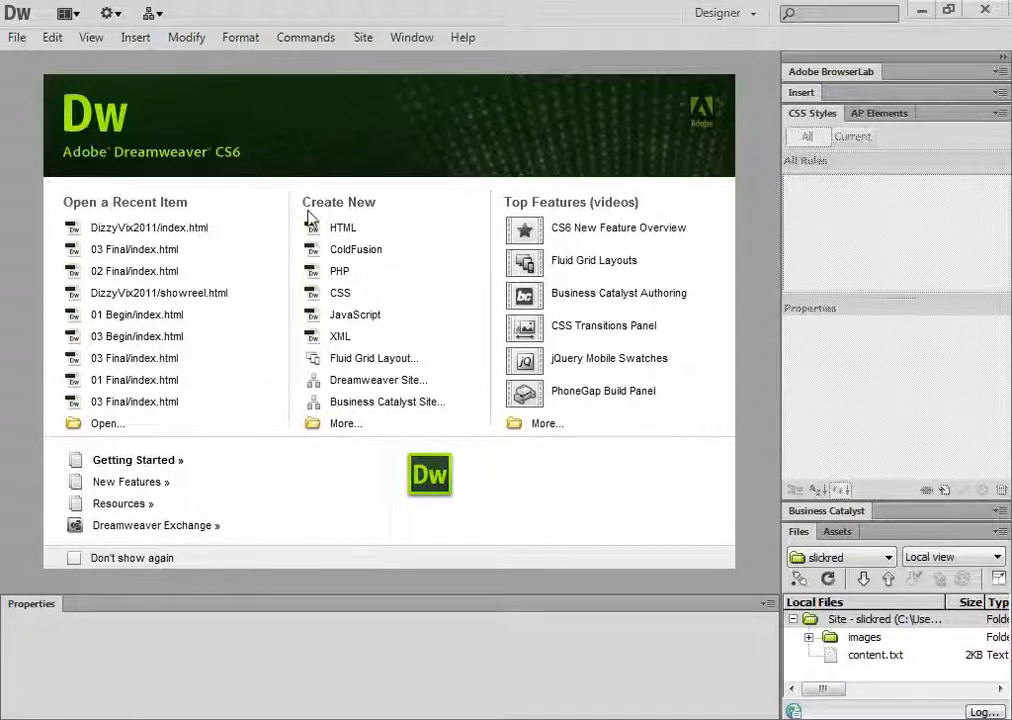
Set up a new blank HTML page with the two-column fixed layout with left sidebar, header and footer, previewing the one-column layouts first
left_click(321, 430)
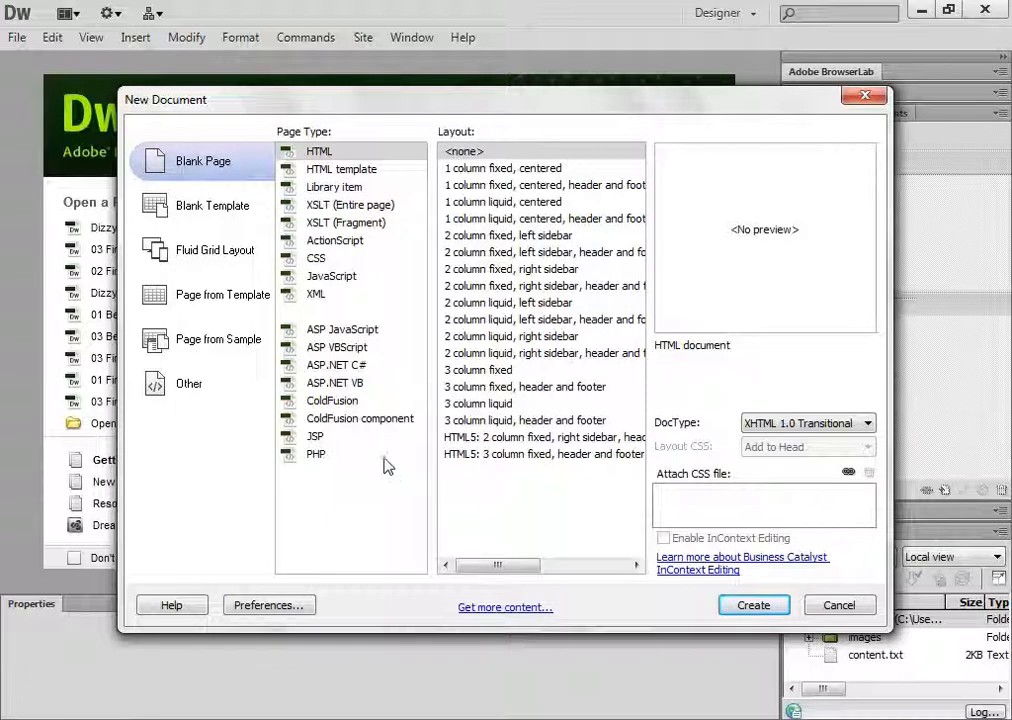
left_click(344, 170)
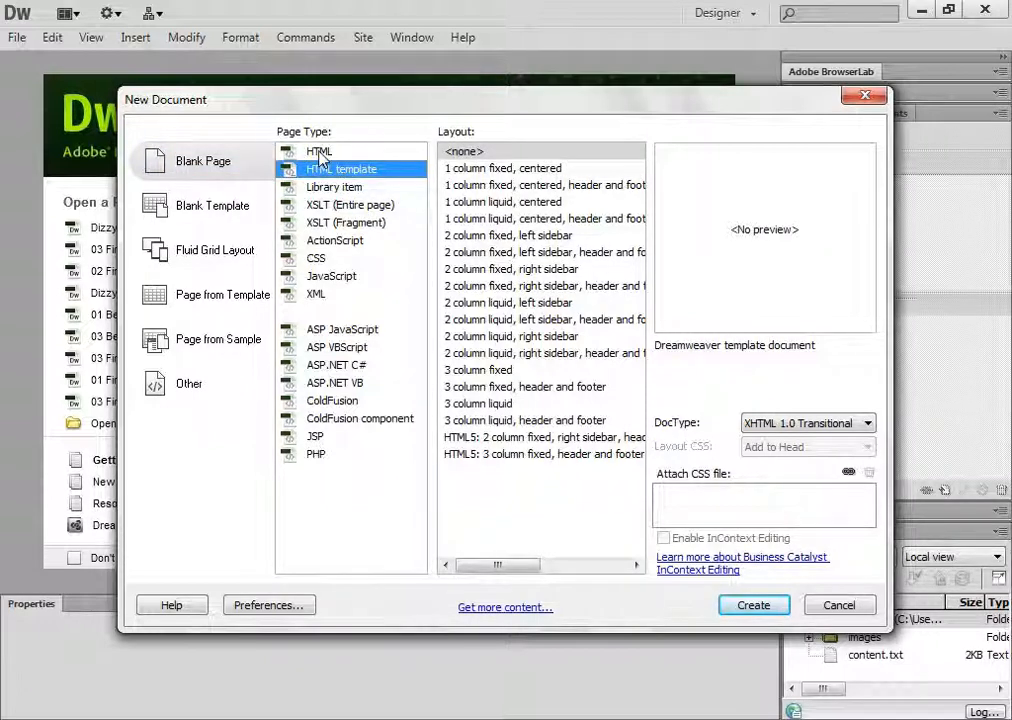
left_click(320, 153)
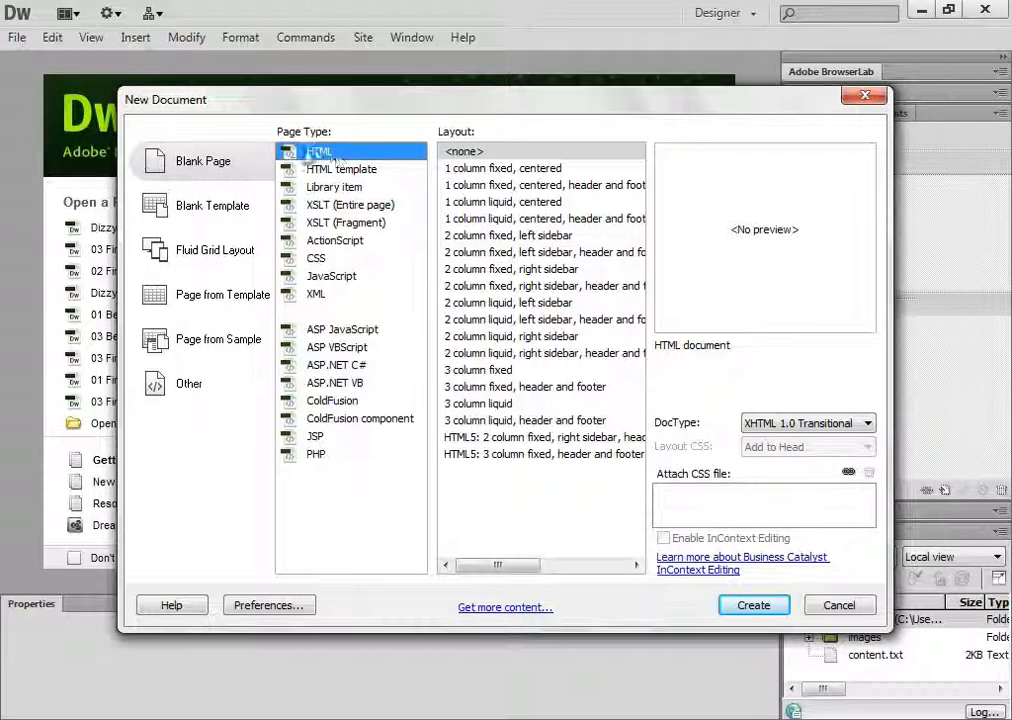
left_click(524, 172)
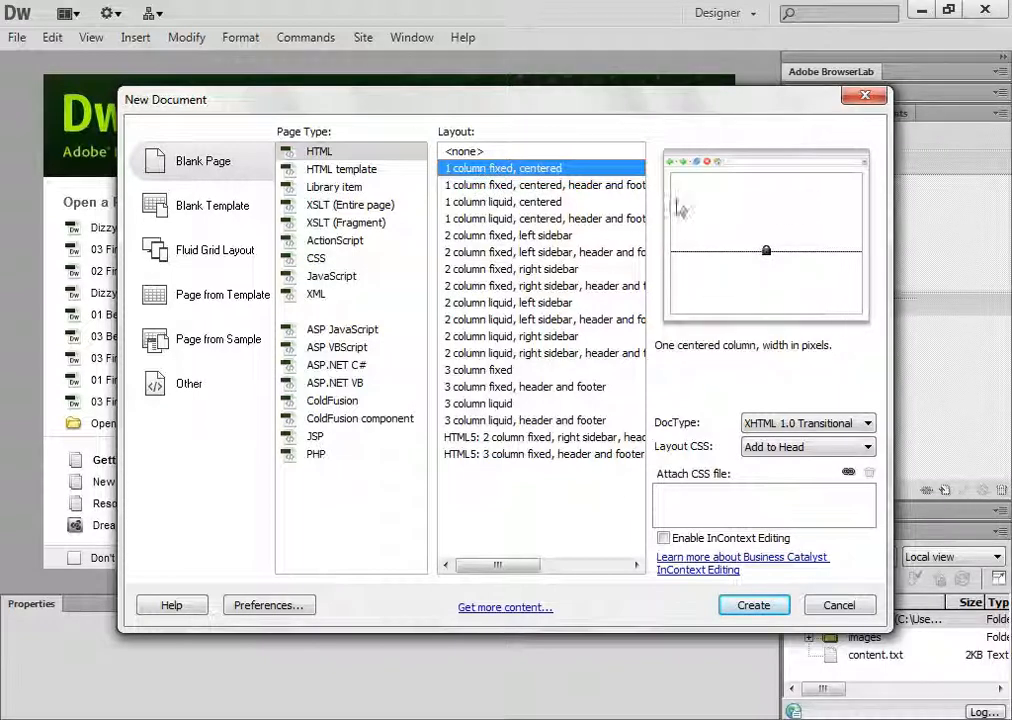
left_click(585, 192)
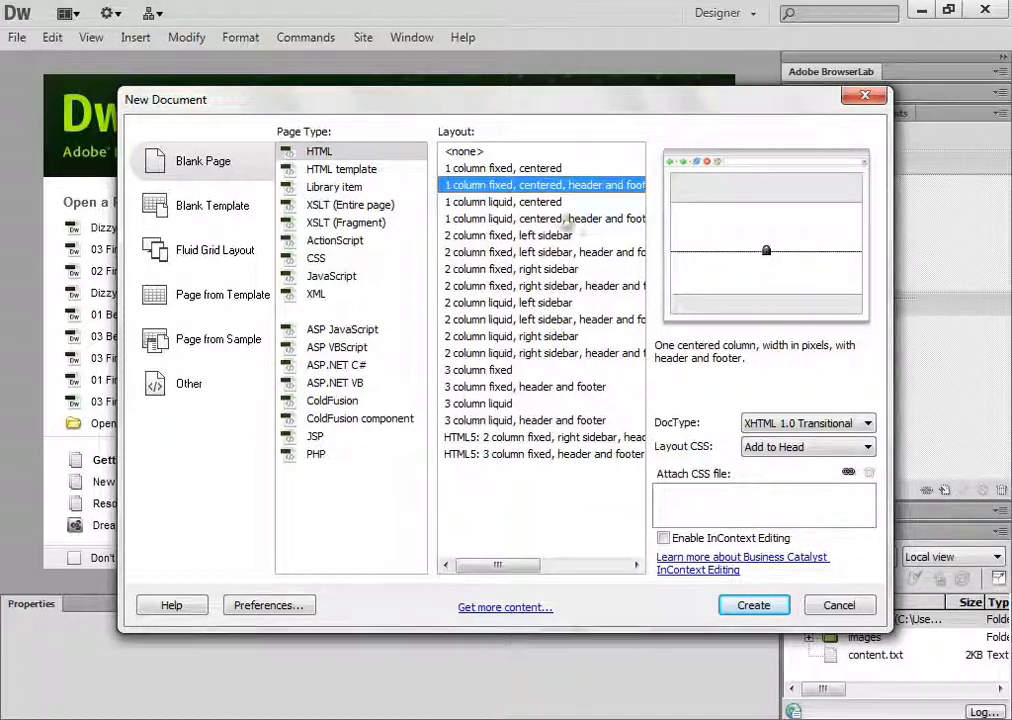
left_click(548, 203)
left_click(553, 219)
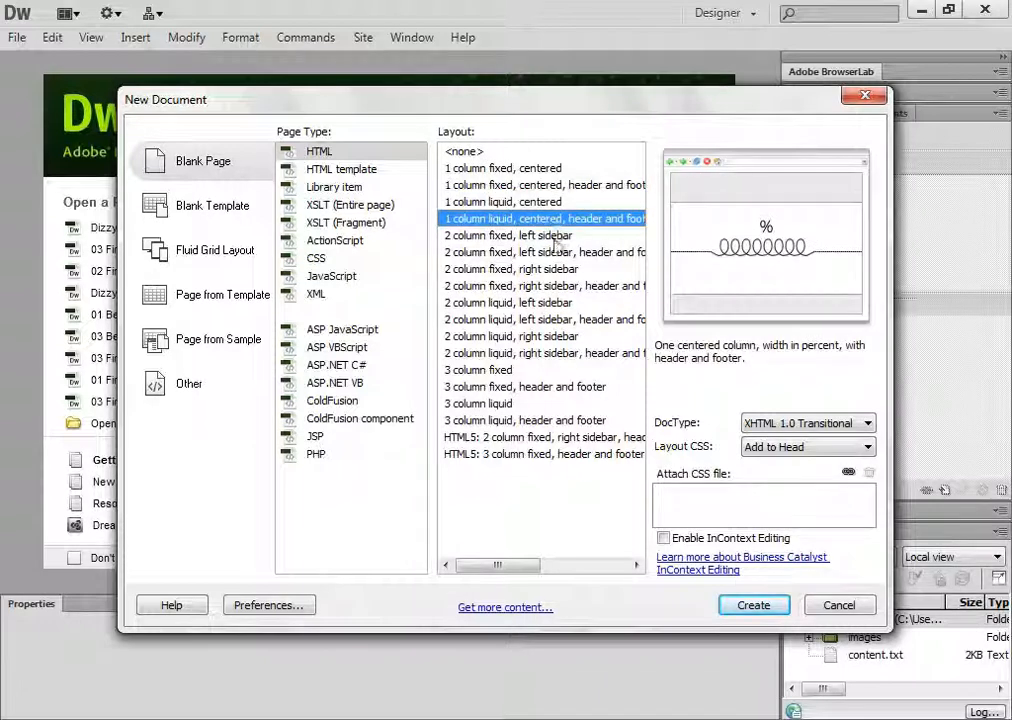
left_click(556, 251)
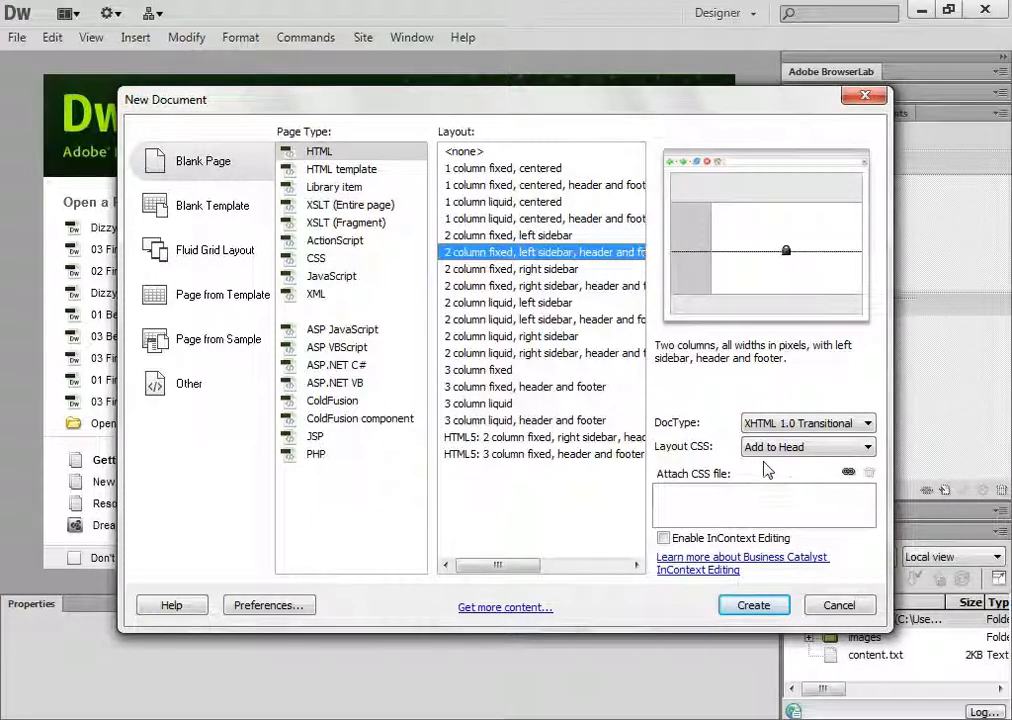
Set the layout CSS to Create New File and create the page
left_click(810, 450)
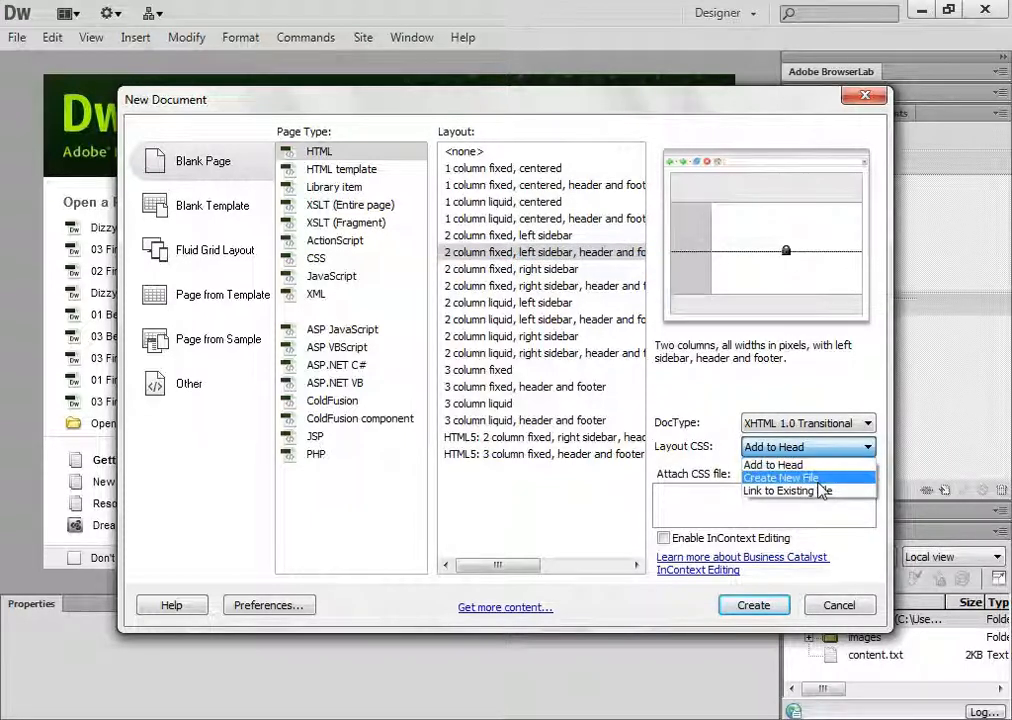
left_click(790, 478)
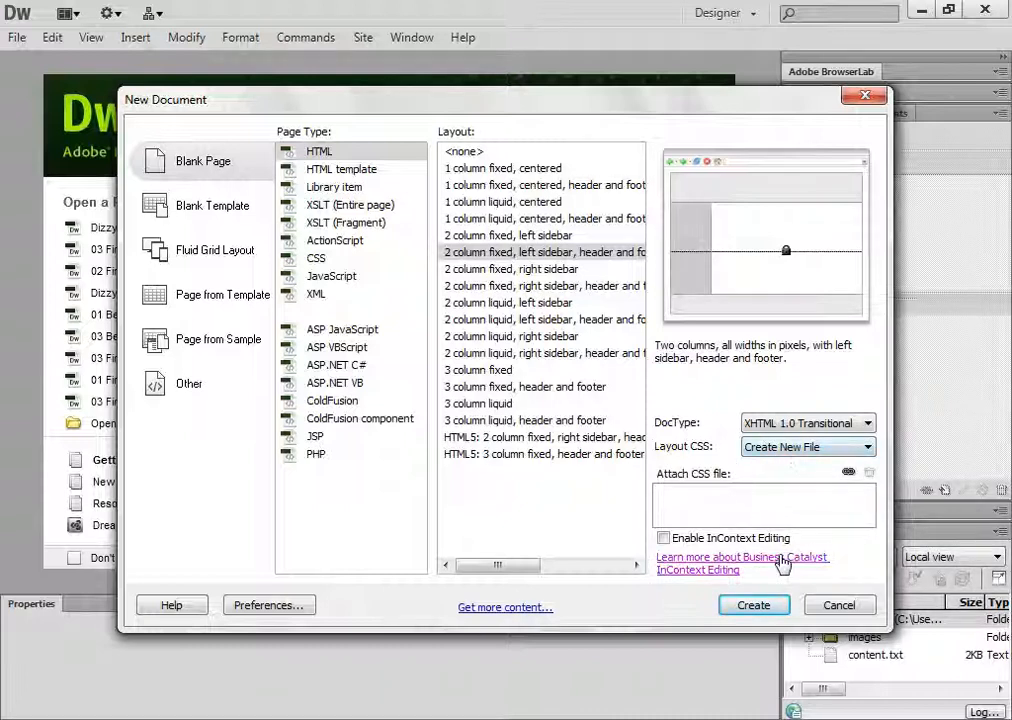
left_click(754, 606)
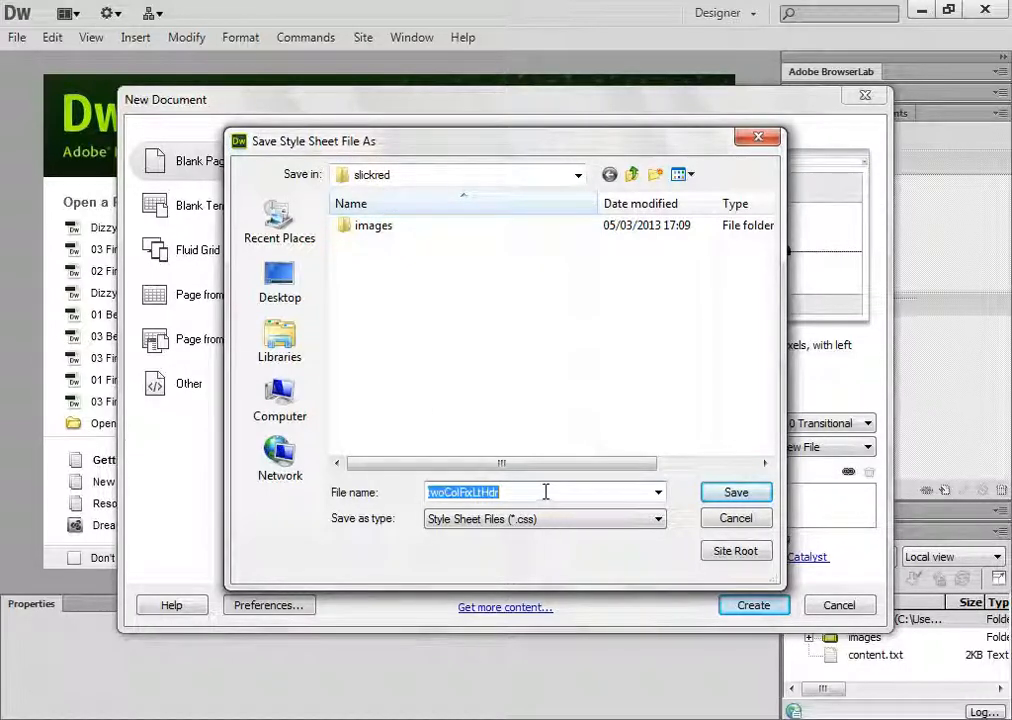
Save the layout's style sheet as style.css in the slickred folder and refresh the site's local file list
type("style.css")
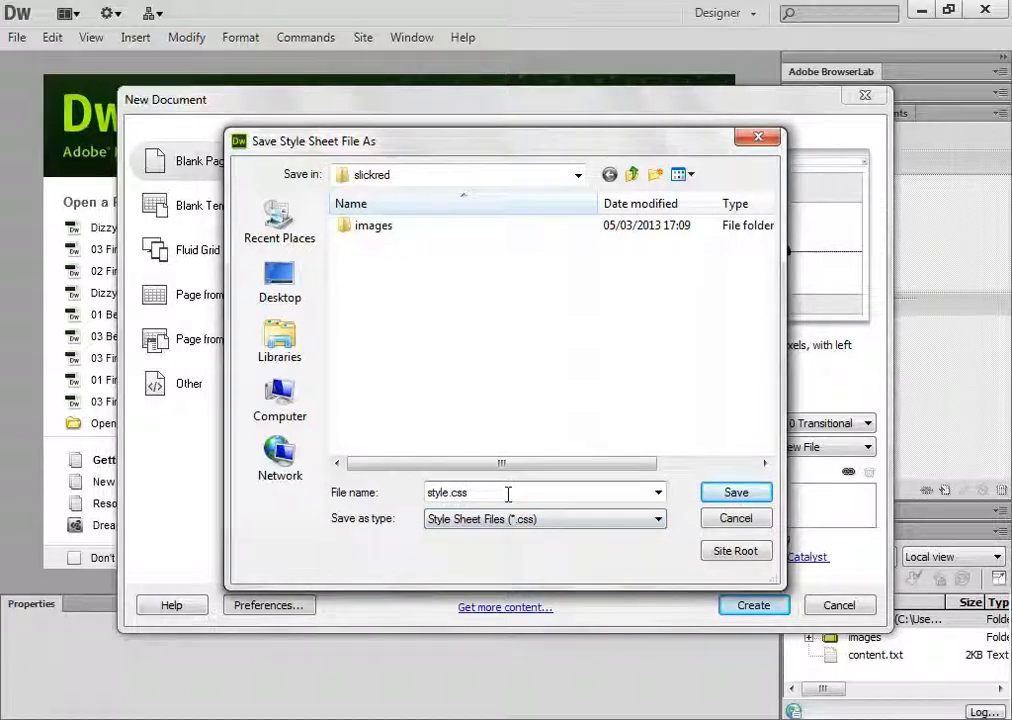
left_click_drag(508, 494, 440, 494)
left_click(513, 493)
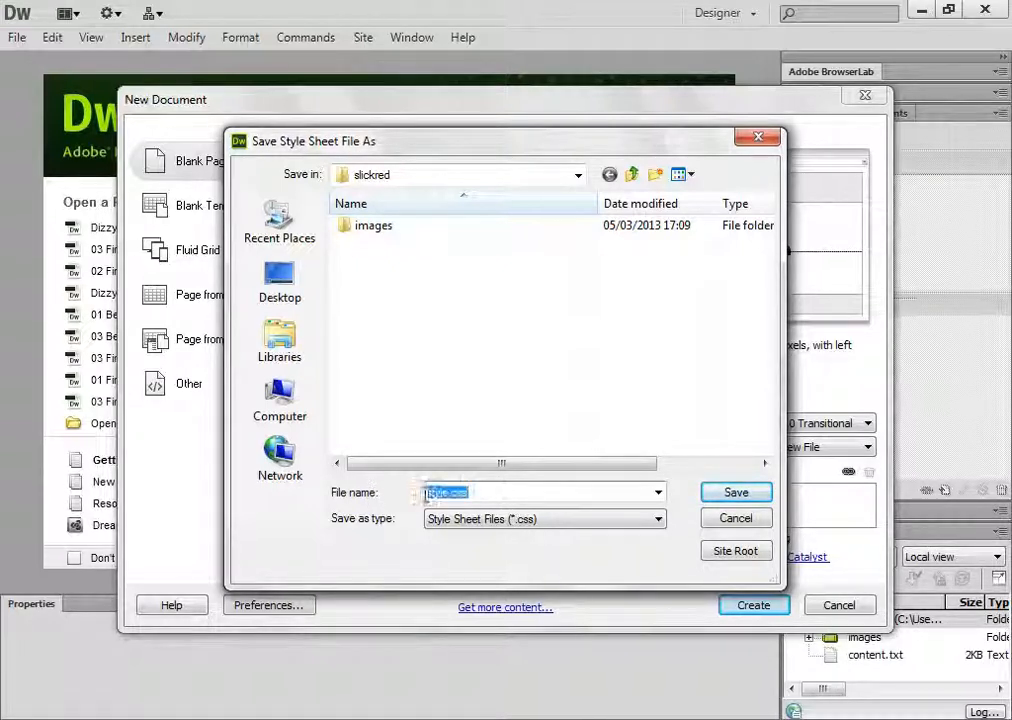
left_click(719, 494)
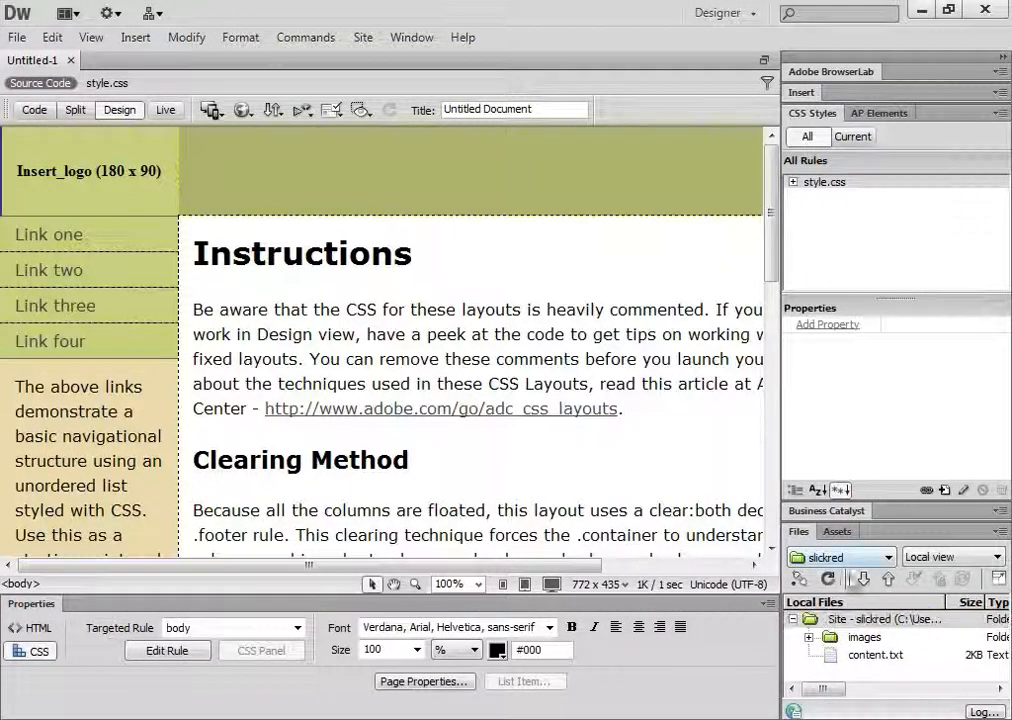
left_click(829, 580)
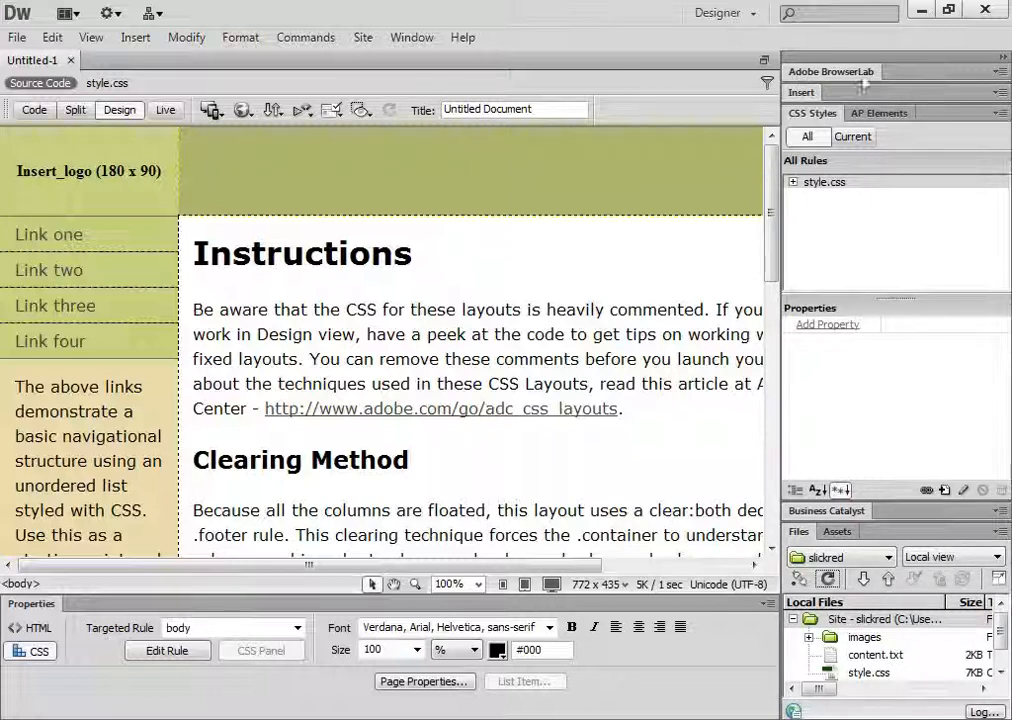
Close the Adobe BrowserLab and Business Catalyst groups and dock Insert alongside CSS Styles and AP Elements, leaving CSS Styles active
left_click(1000, 72)
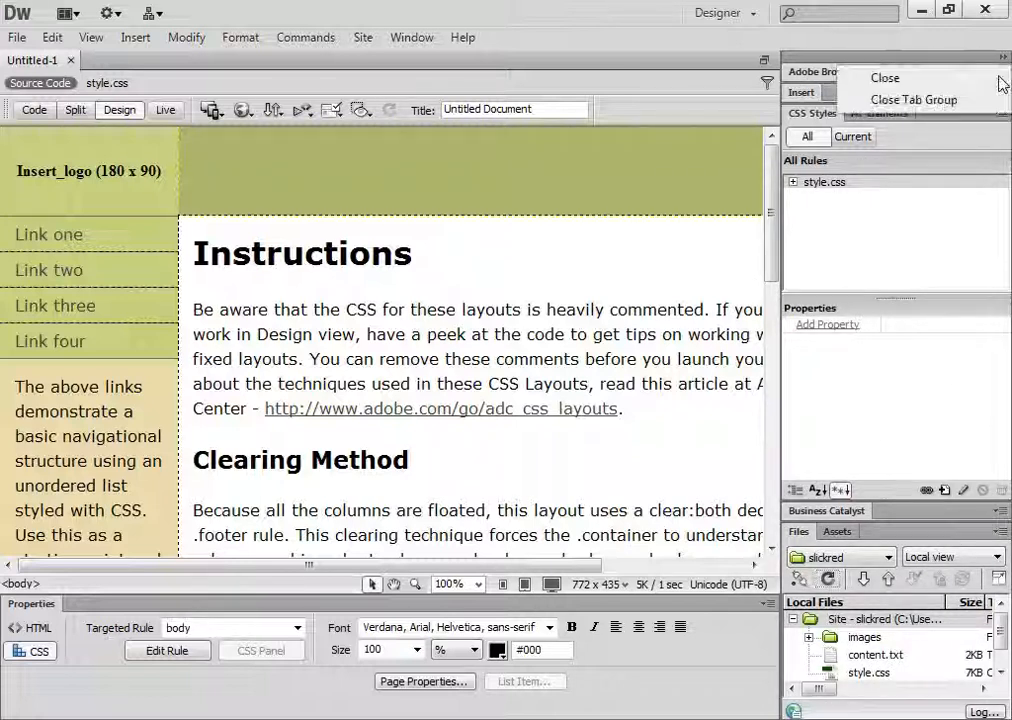
left_click(942, 102)
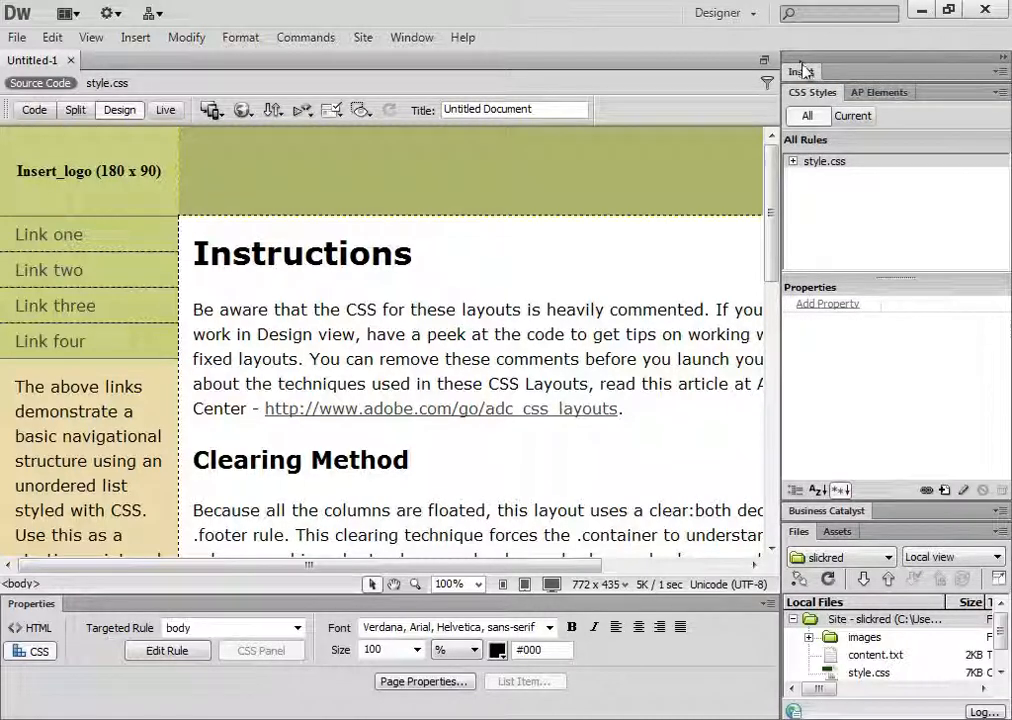
left_click_drag(800, 65, 942, 99)
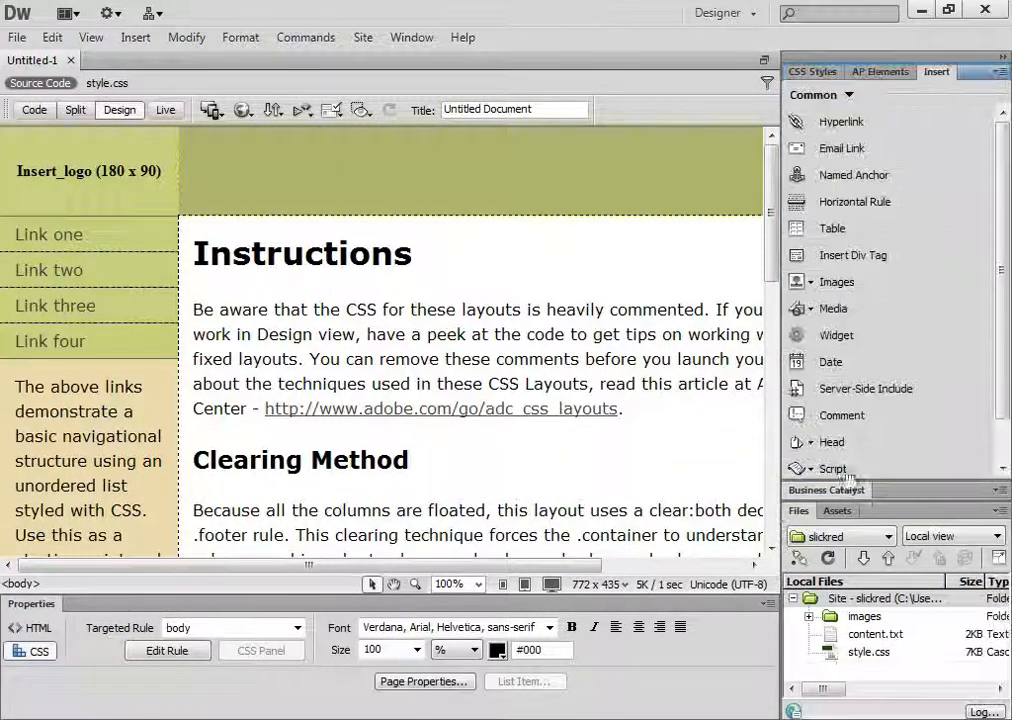
left_click(812, 71)
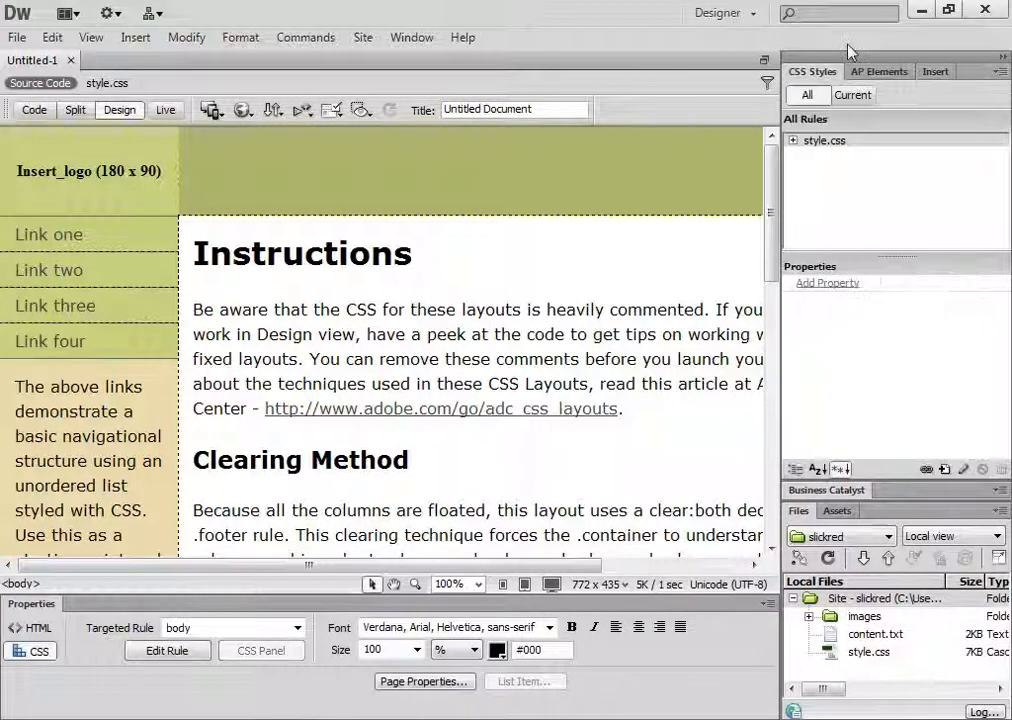
left_click(999, 492)
left_click(926, 540)
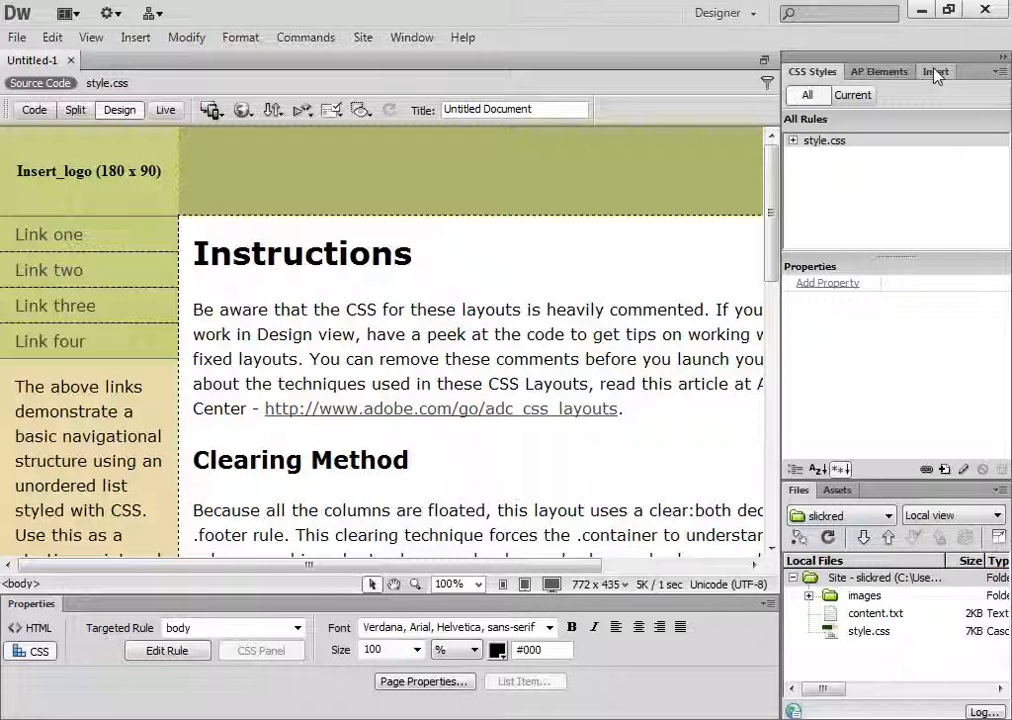
left_click(872, 78)
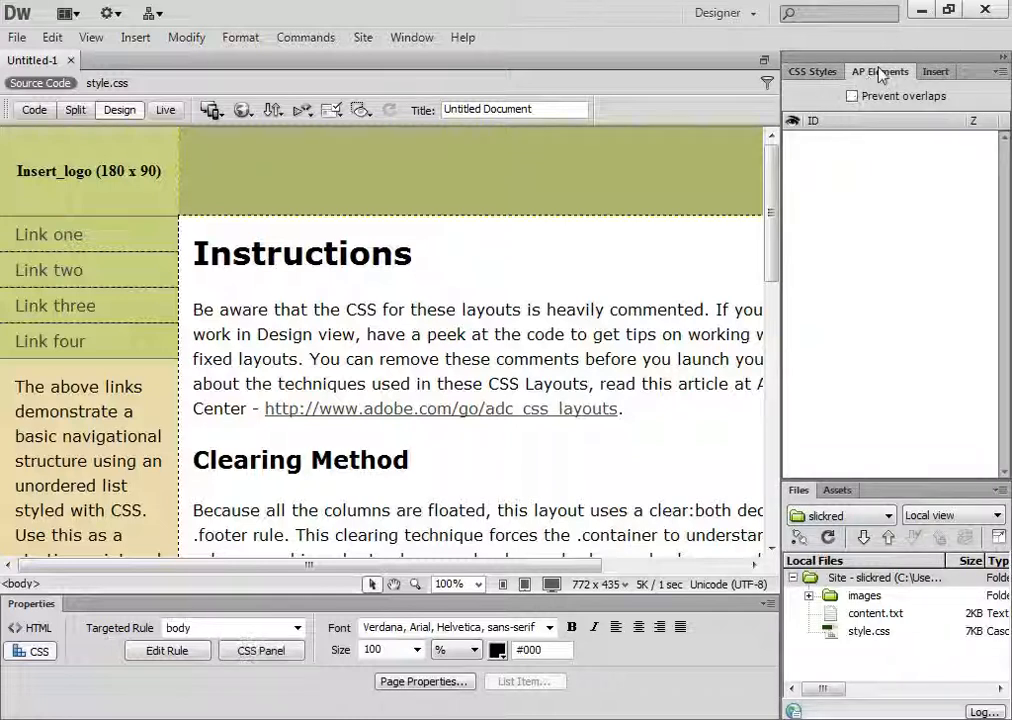
left_click(800, 72)
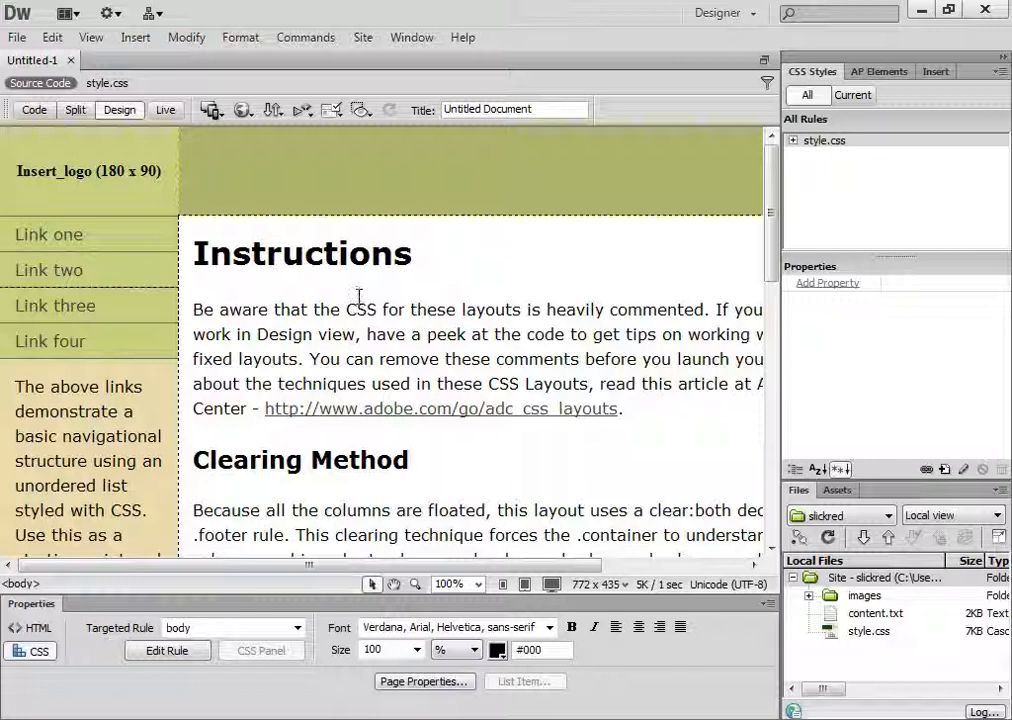
Examine the whole page layout at reduced magnification, checking the extent of the content and container divs
key("ctrl+minus")
key("ctrl+minus")
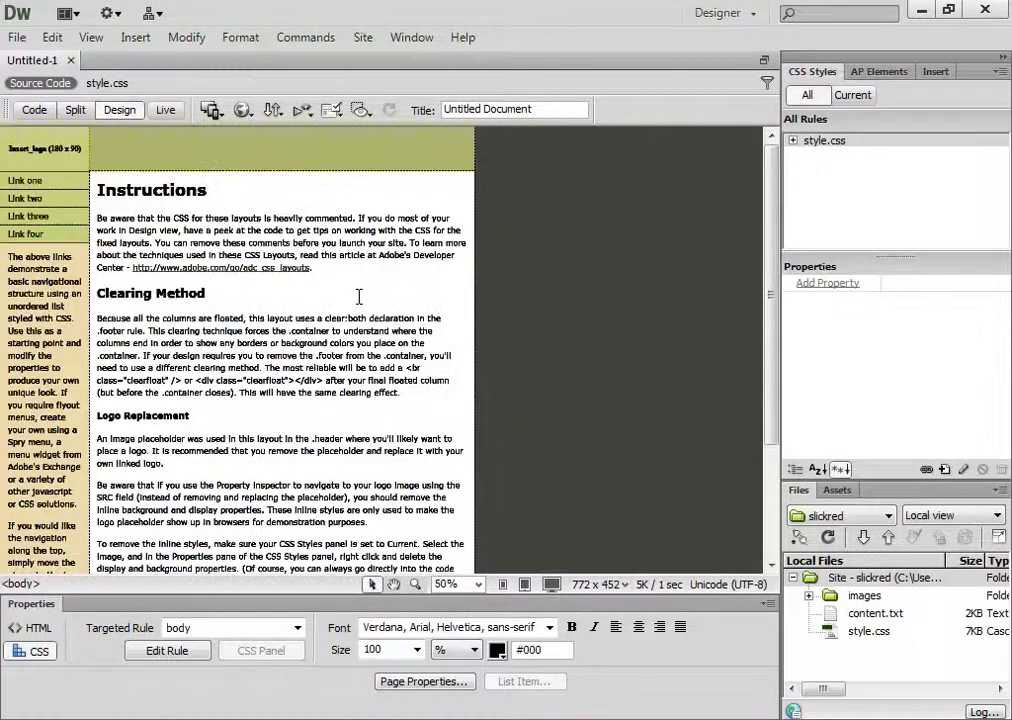
key("ctrl+minus")
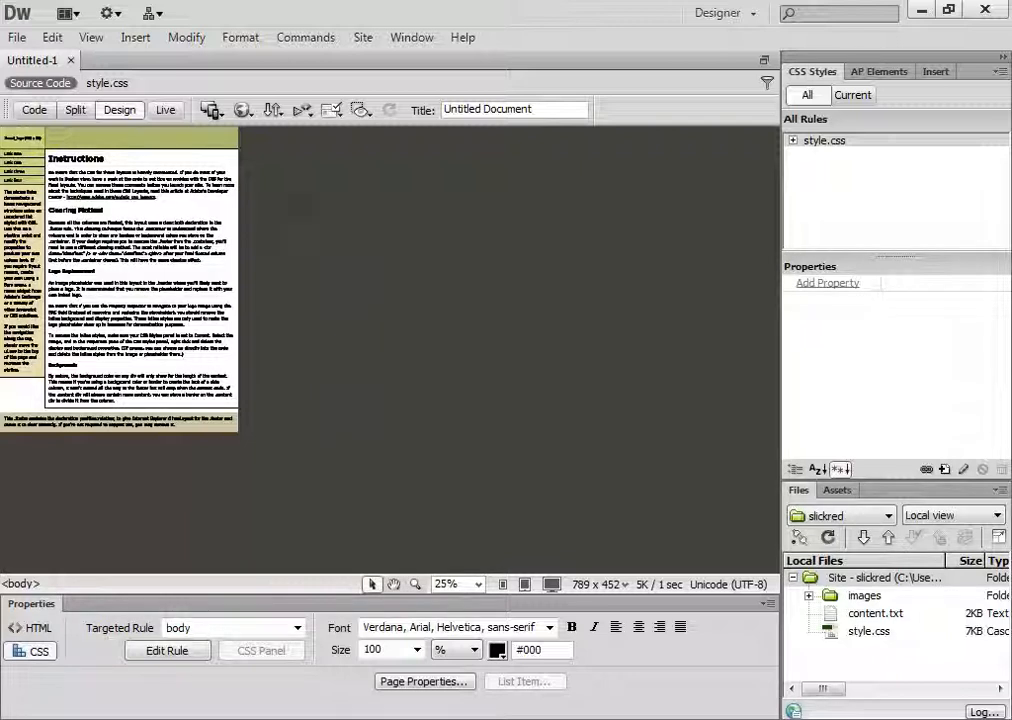
key("ctrl+equal")
key("ctrl+equal")
key("ctrl+equal")
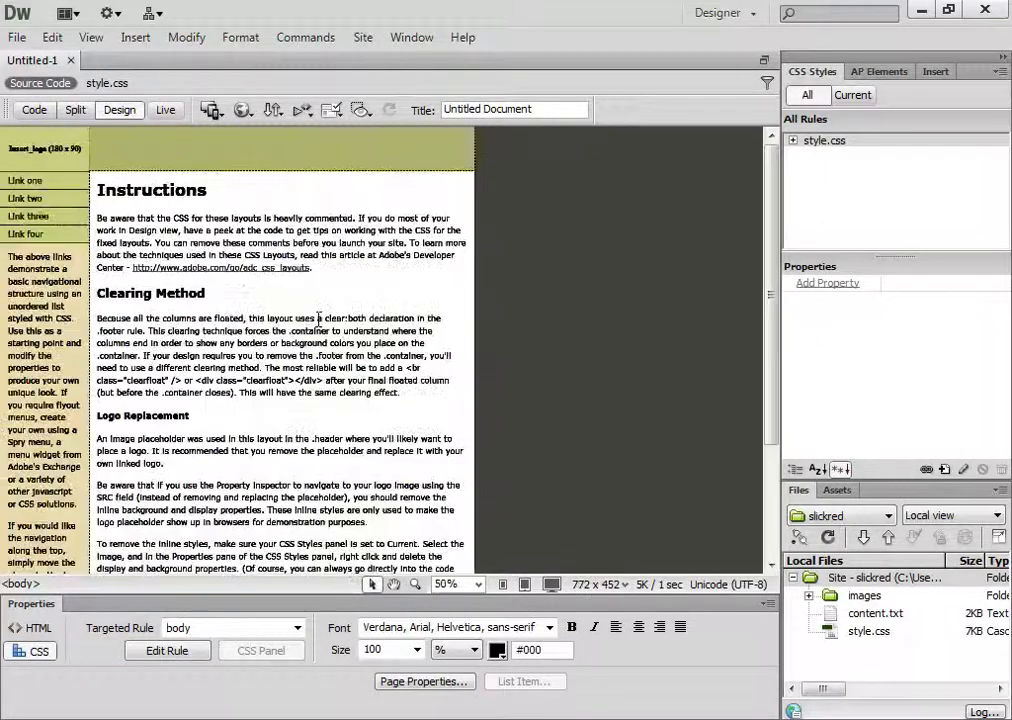
key("ctrl+a")
key("ctrl+a")
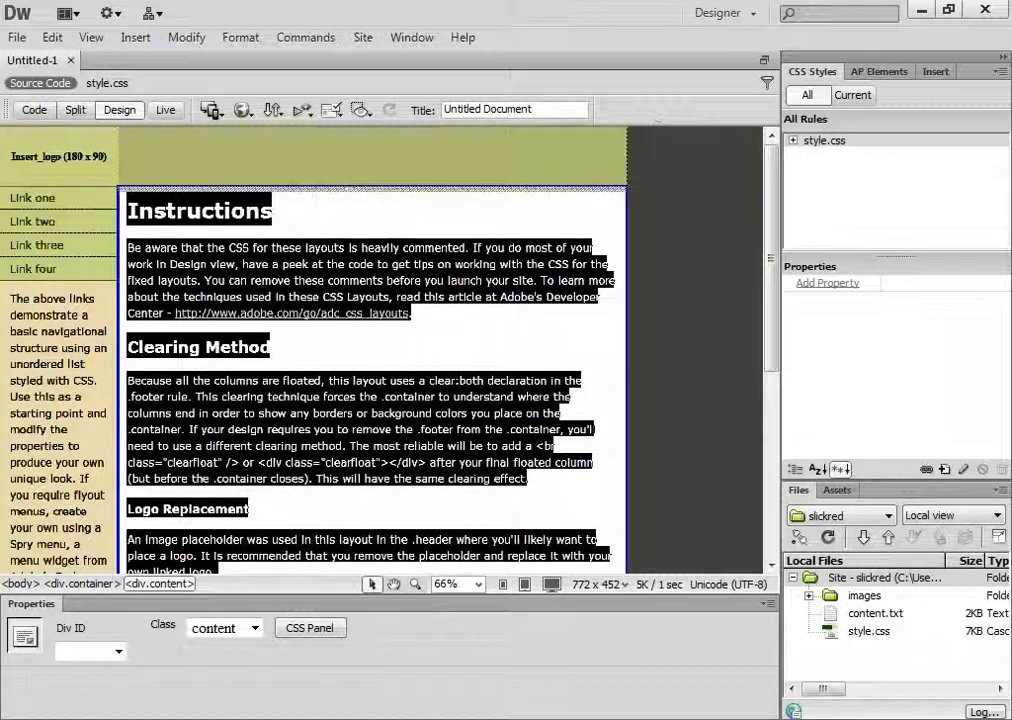
left_click(628, 148)
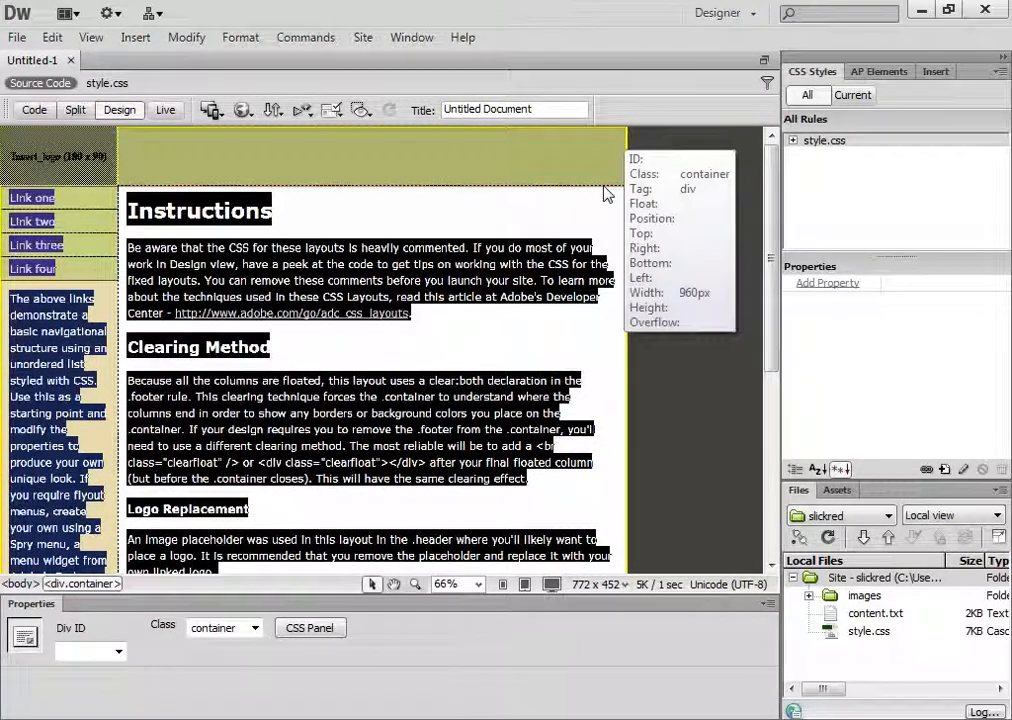
left_click(368, 205)
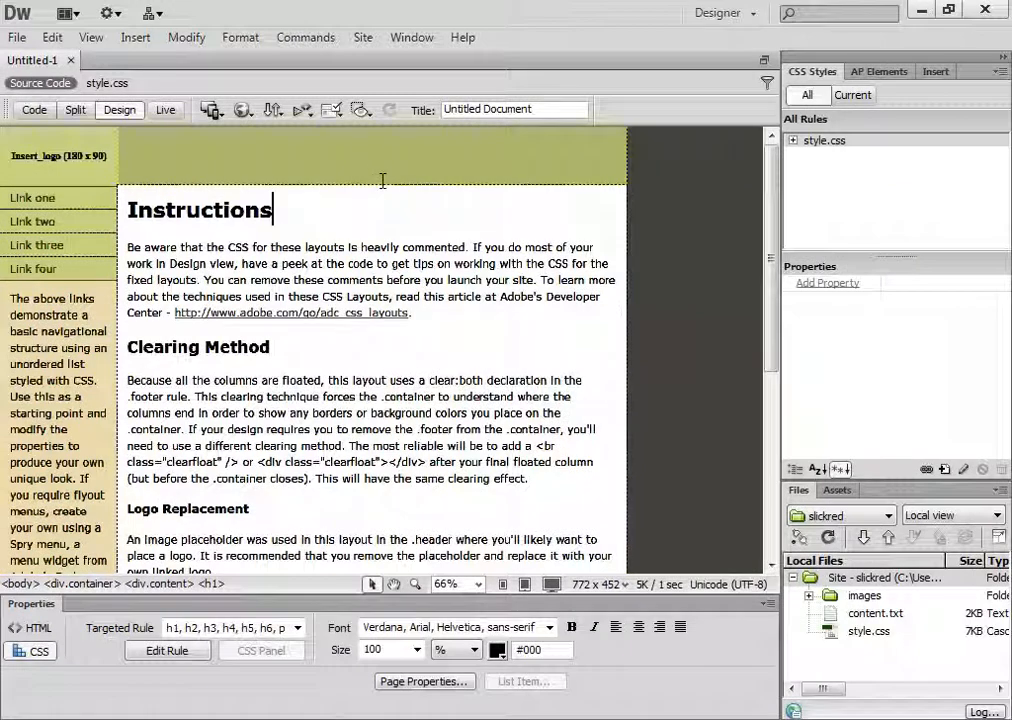
Inspect the tag hierarchy around the header, comparing the body, container div, header div and logo link
left_click(164, 158)
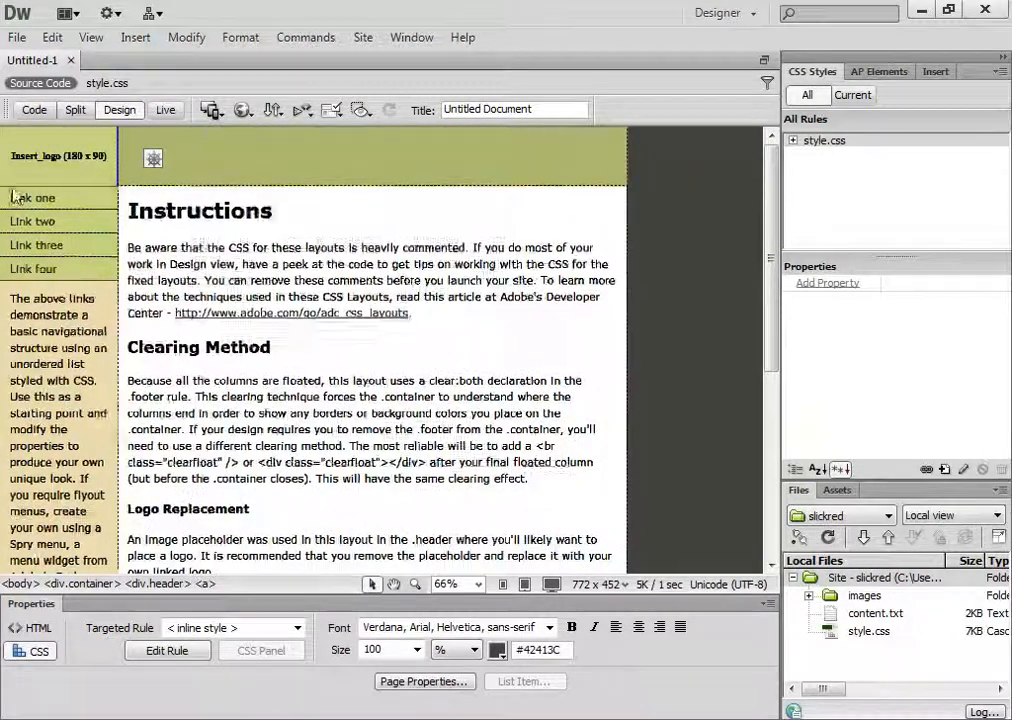
left_click(152, 584)
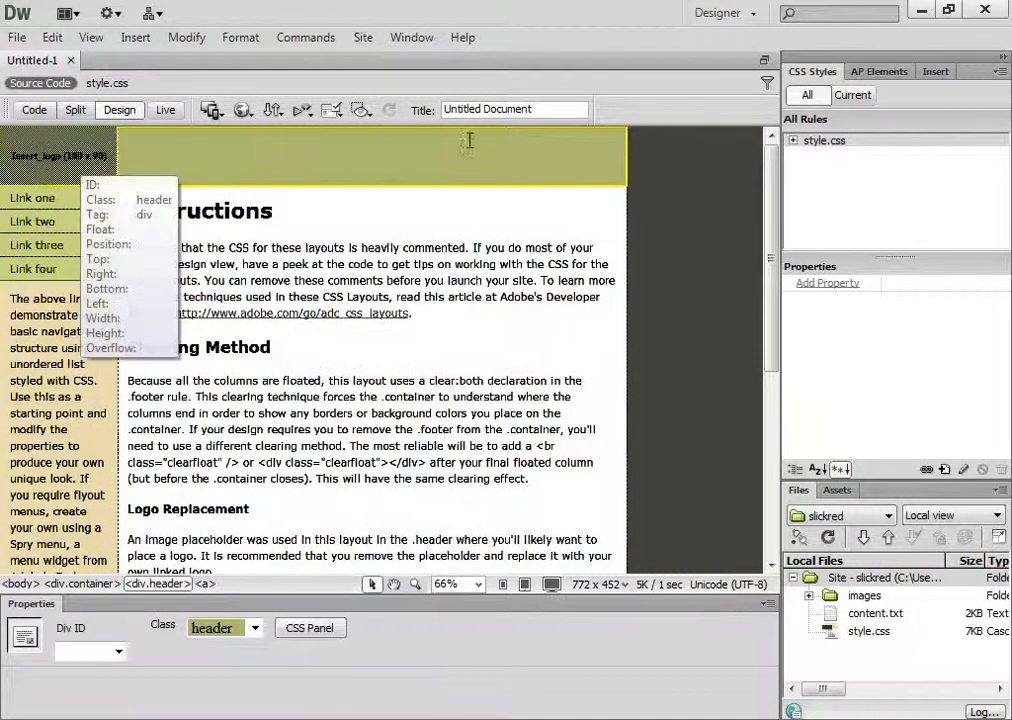
left_click(203, 584)
left_click(95, 585)
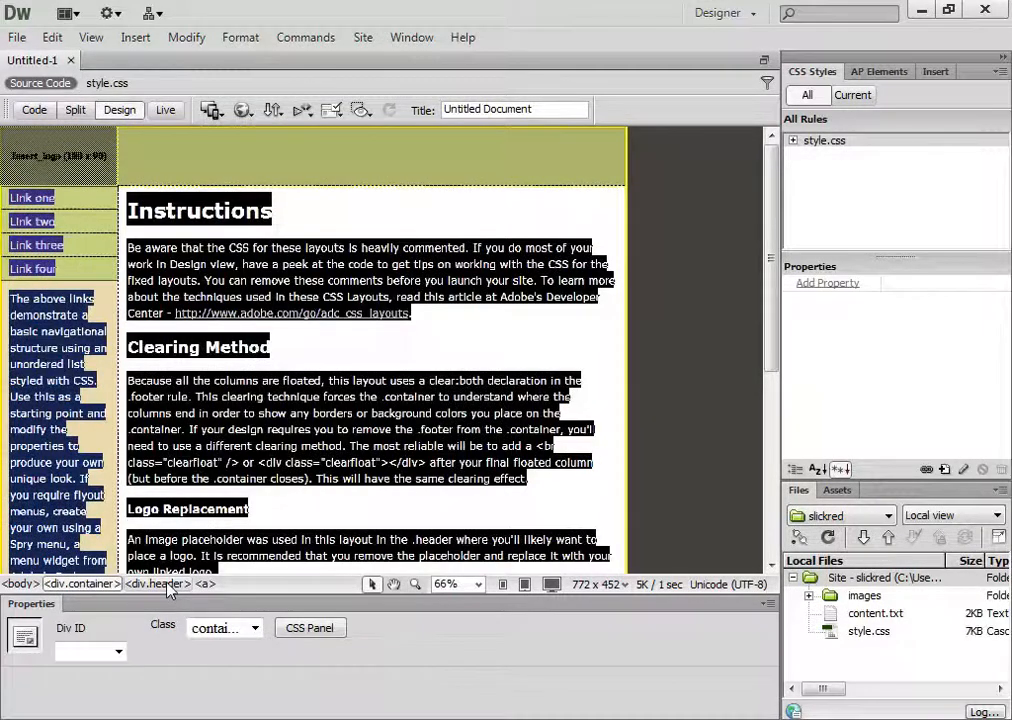
left_click(166, 585)
left_click(21, 584)
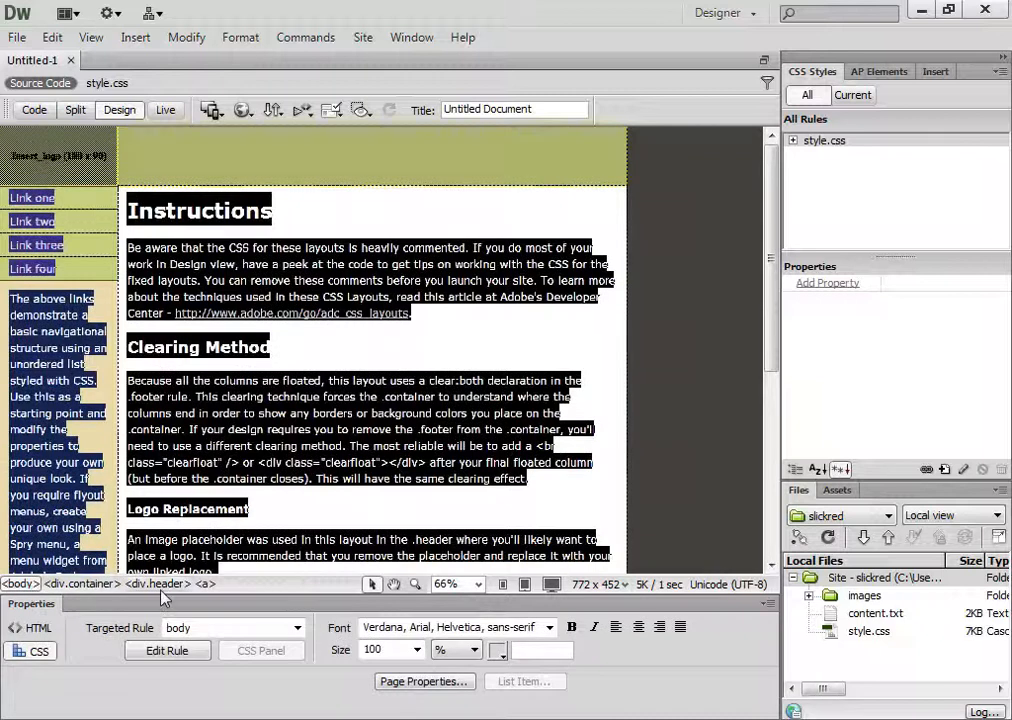
left_click(160, 586)
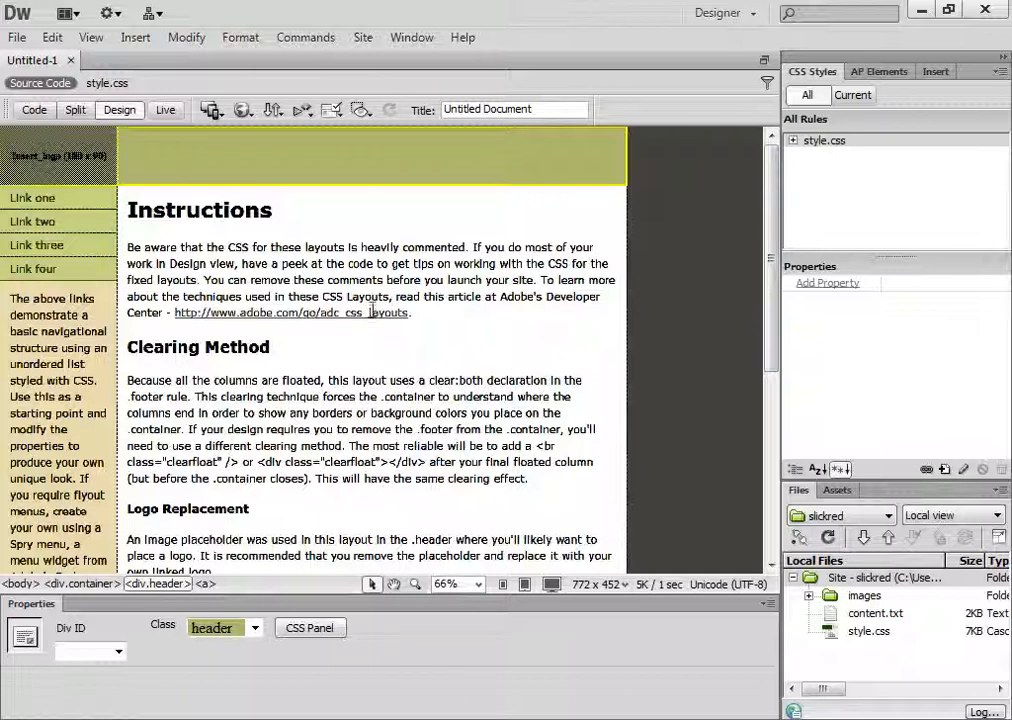
Save the page as index.html in the slickred folder
left_click(17, 39)
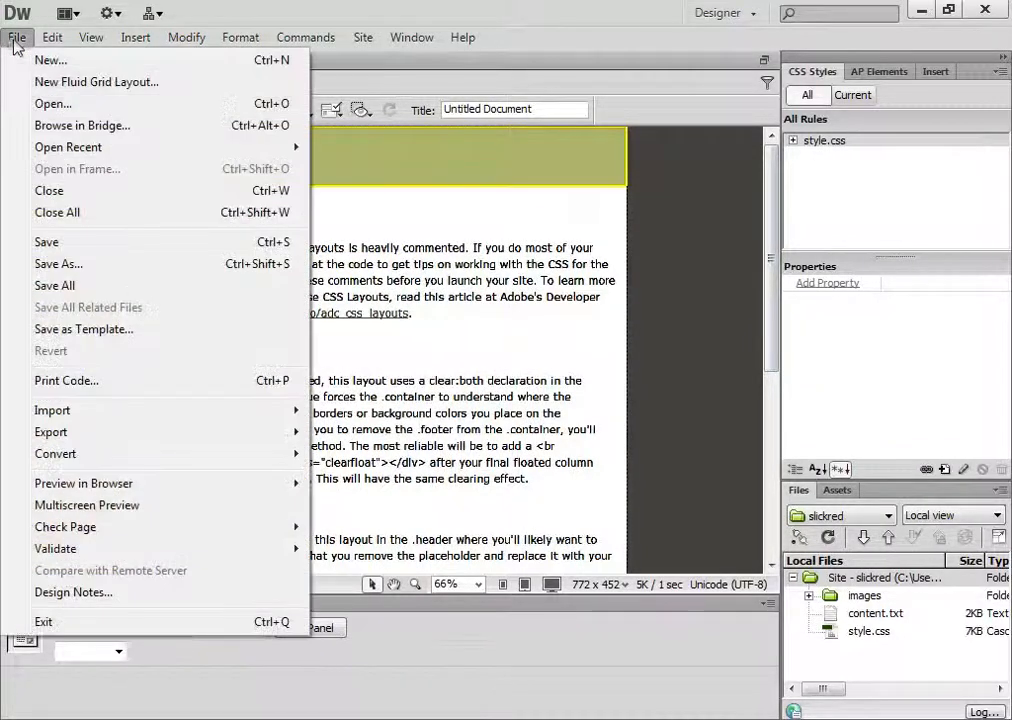
left_click(58, 264)
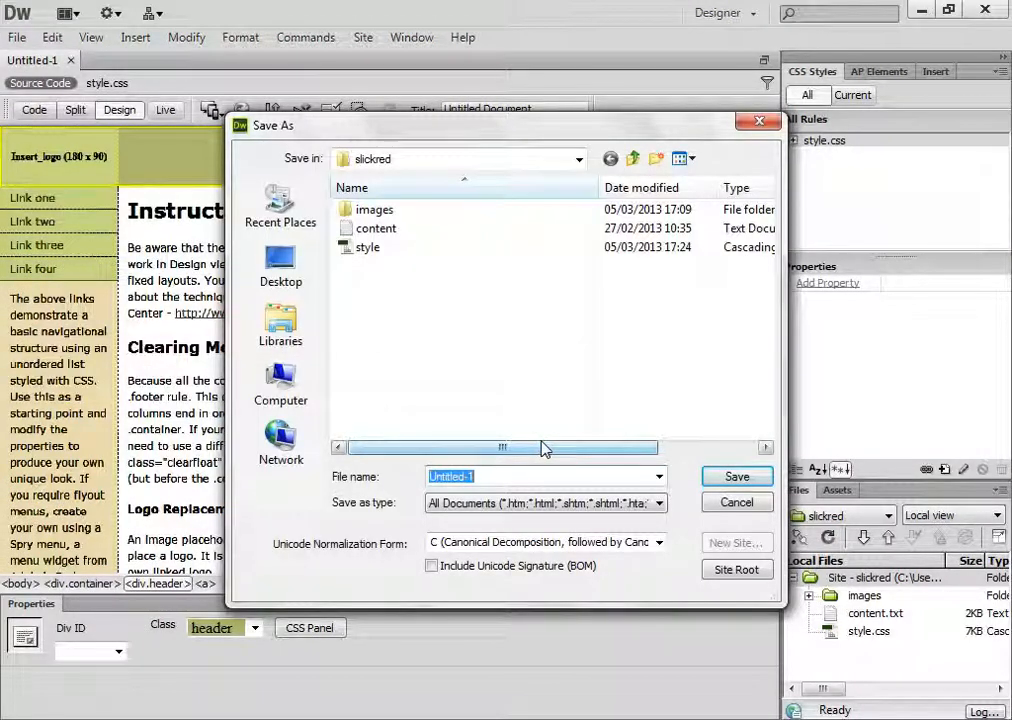
type("index.html")
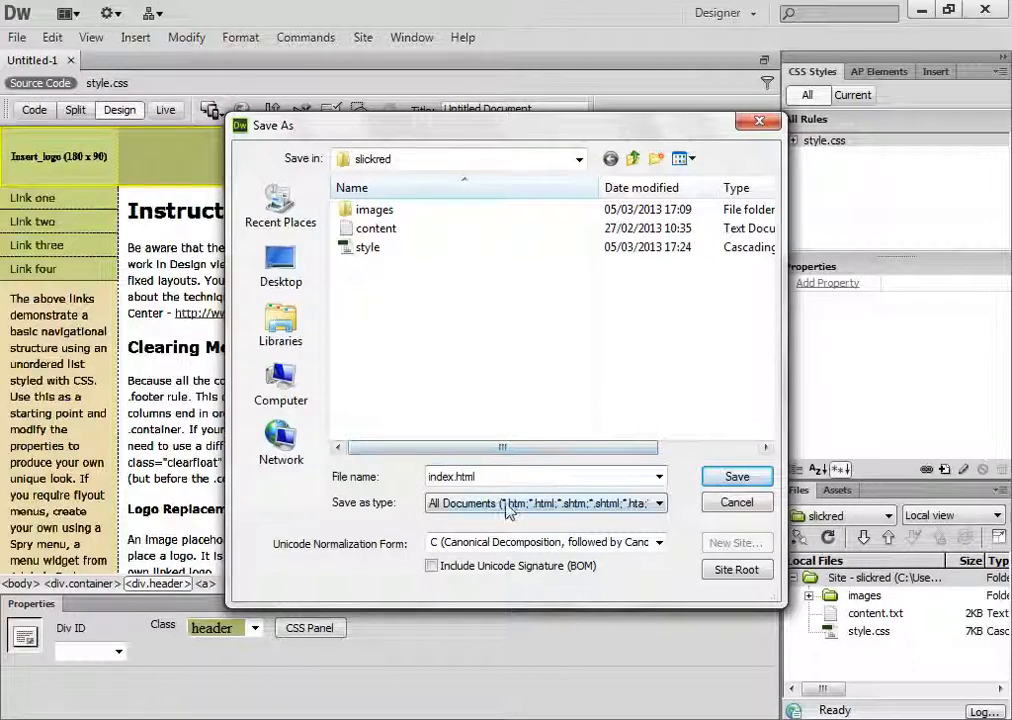
left_click(513, 506)
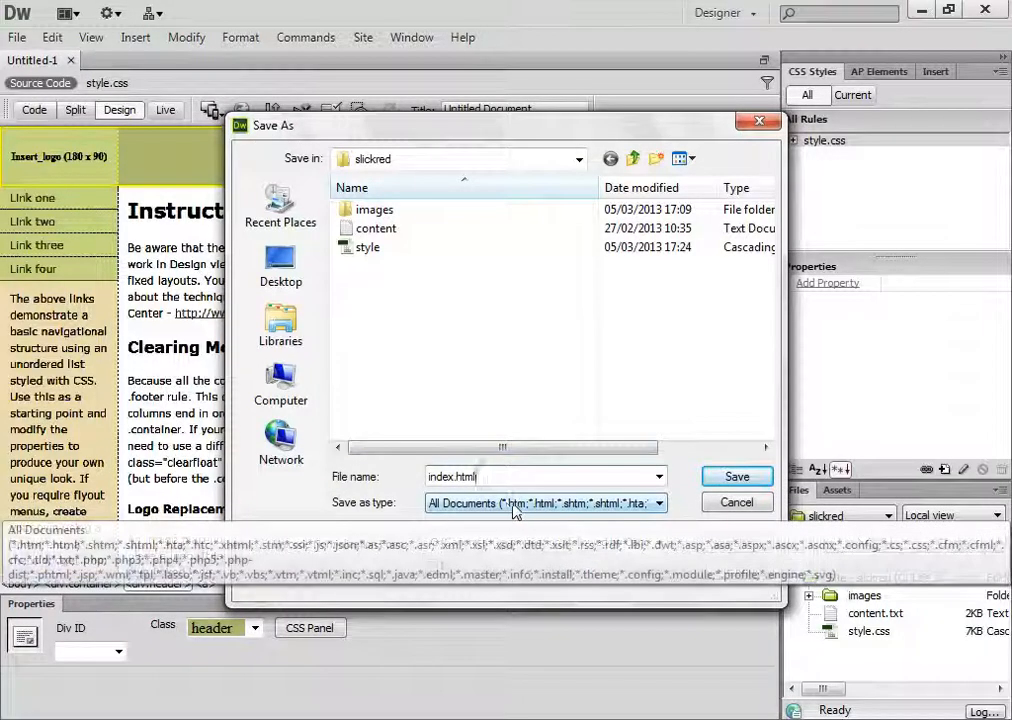
left_click(580, 510)
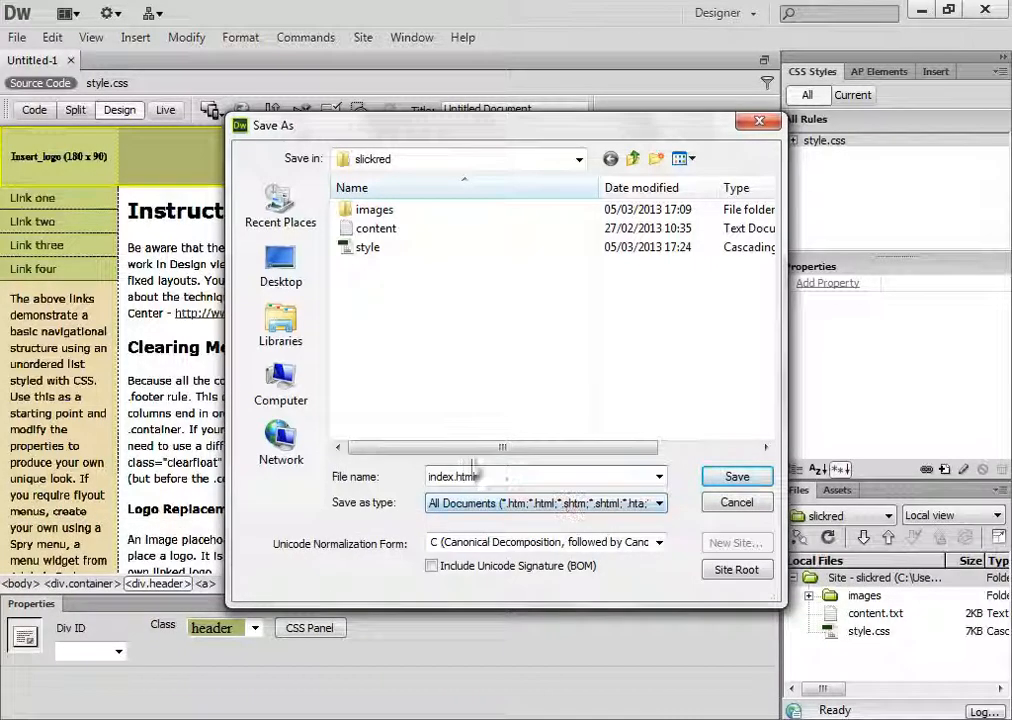
left_click_drag(449, 476, 462, 476)
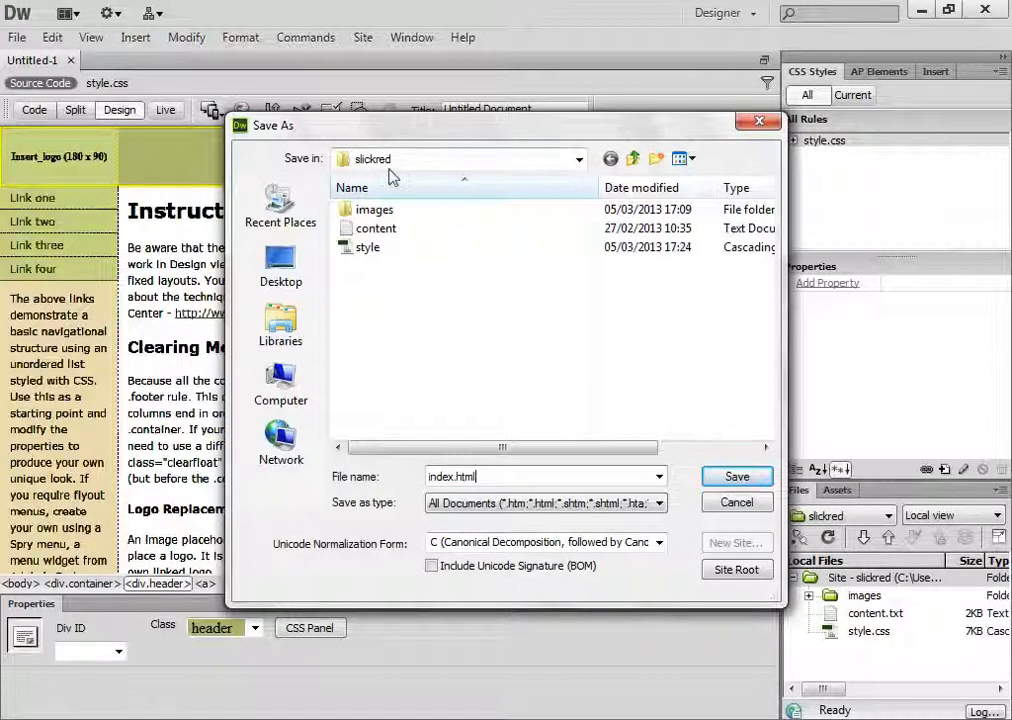
left_click(718, 479)
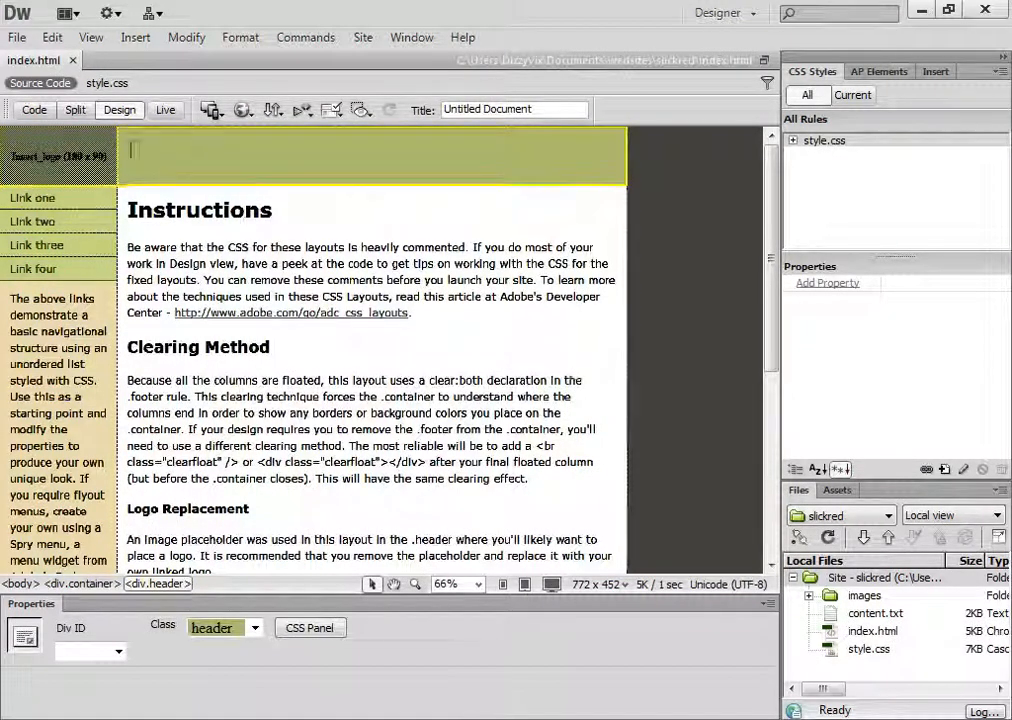
Review the page's source code and its related style.css in Split view, and return to Design view
left_click(102, 84)
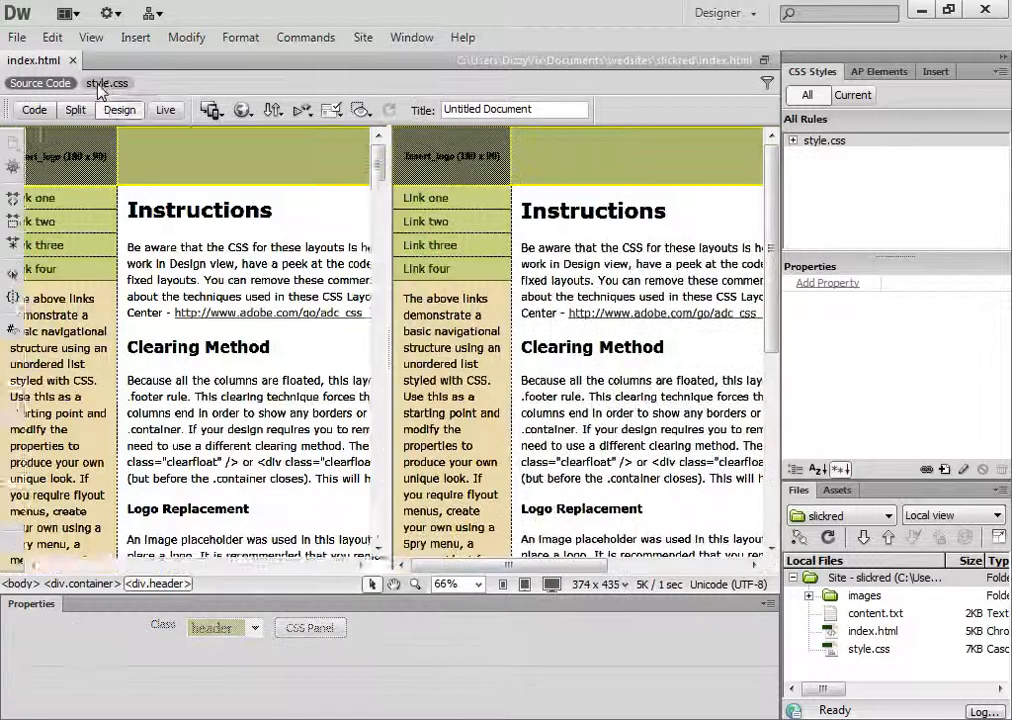
left_click(58, 84)
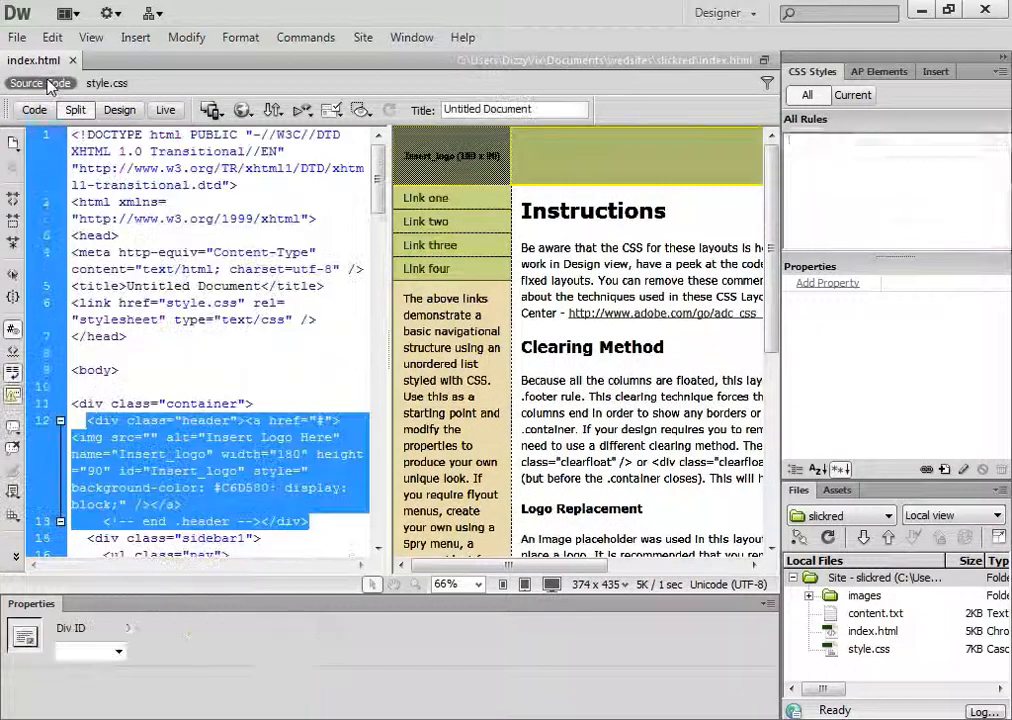
left_click(122, 84)
left_click(66, 85)
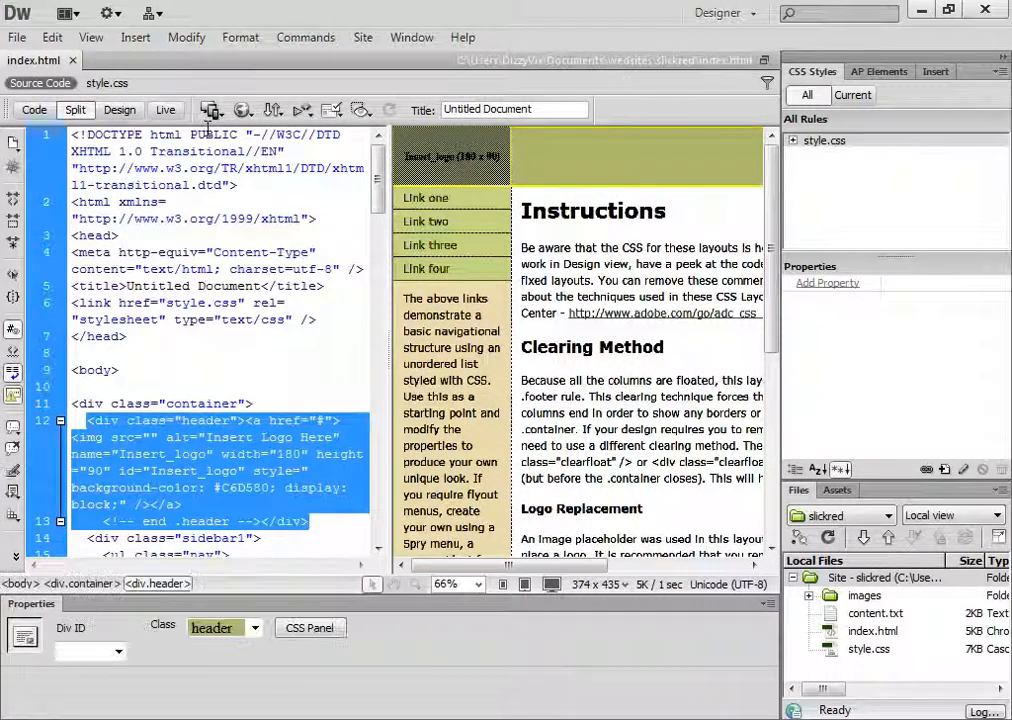
left_click(115, 115)
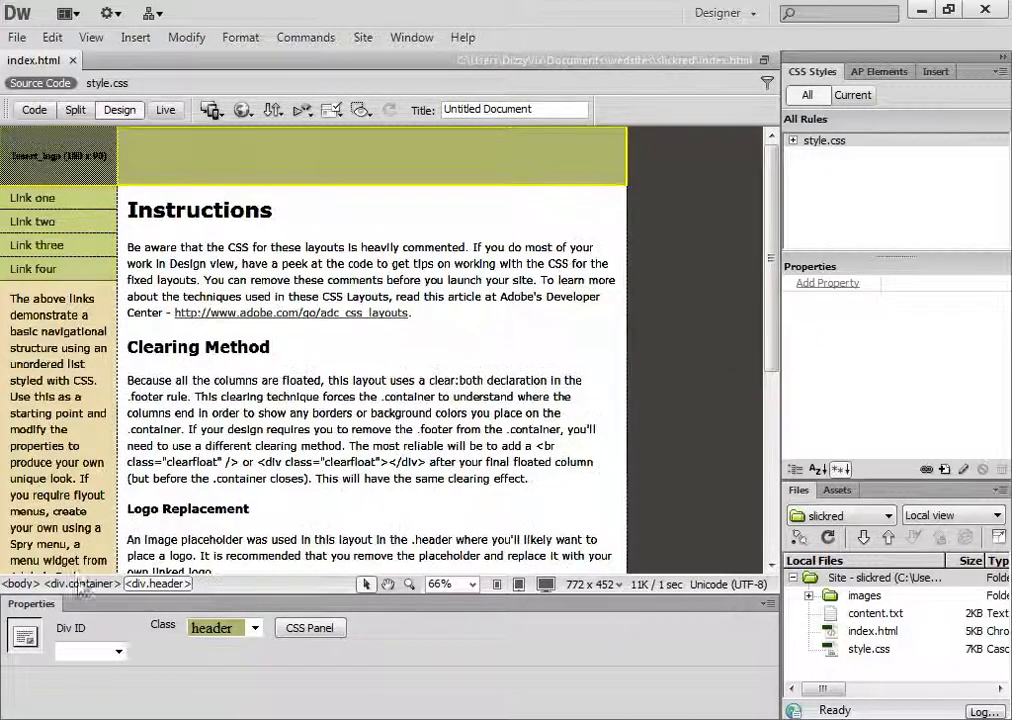
Select the page's body tag, expand the rules of style.css, and show the CSS properties for the current selection
left_click(20, 584)
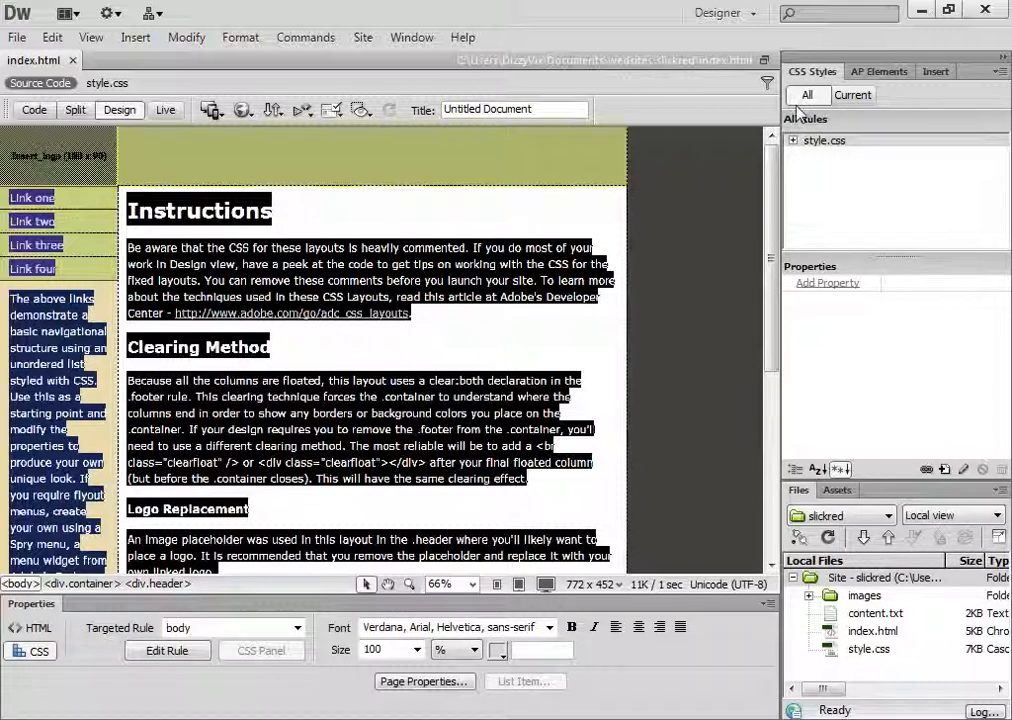
left_click(792, 141)
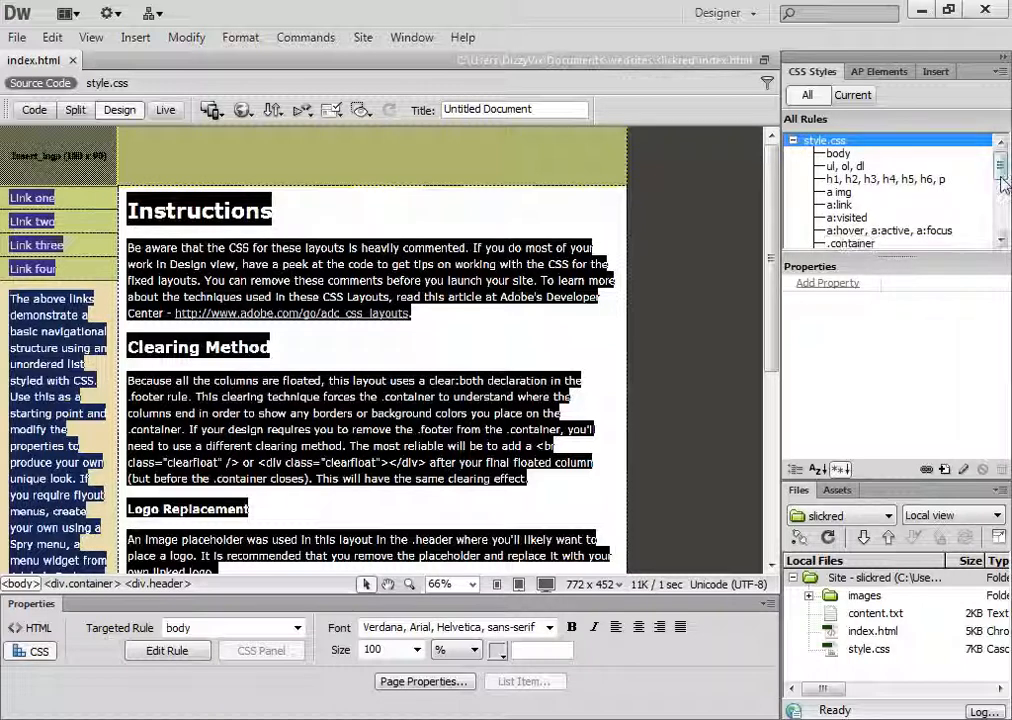
mouse_move(1003, 165)
left_mouse_down()
mouse_move(1004, 228)
mouse_move(1001, 162)
left_mouse_up()
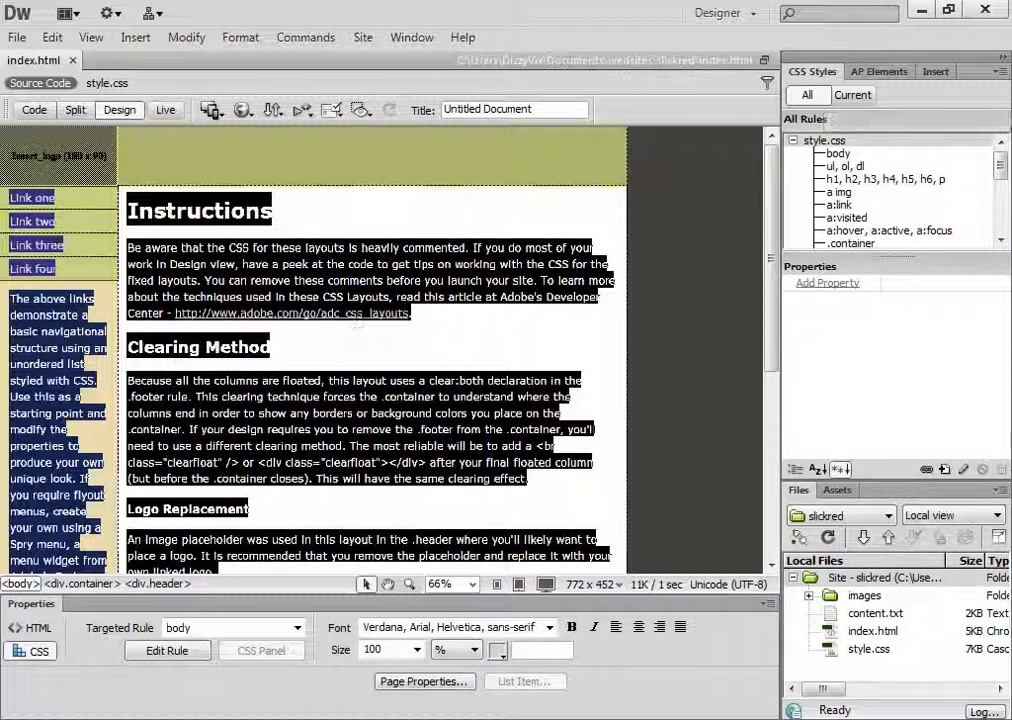
left_click(853, 95)
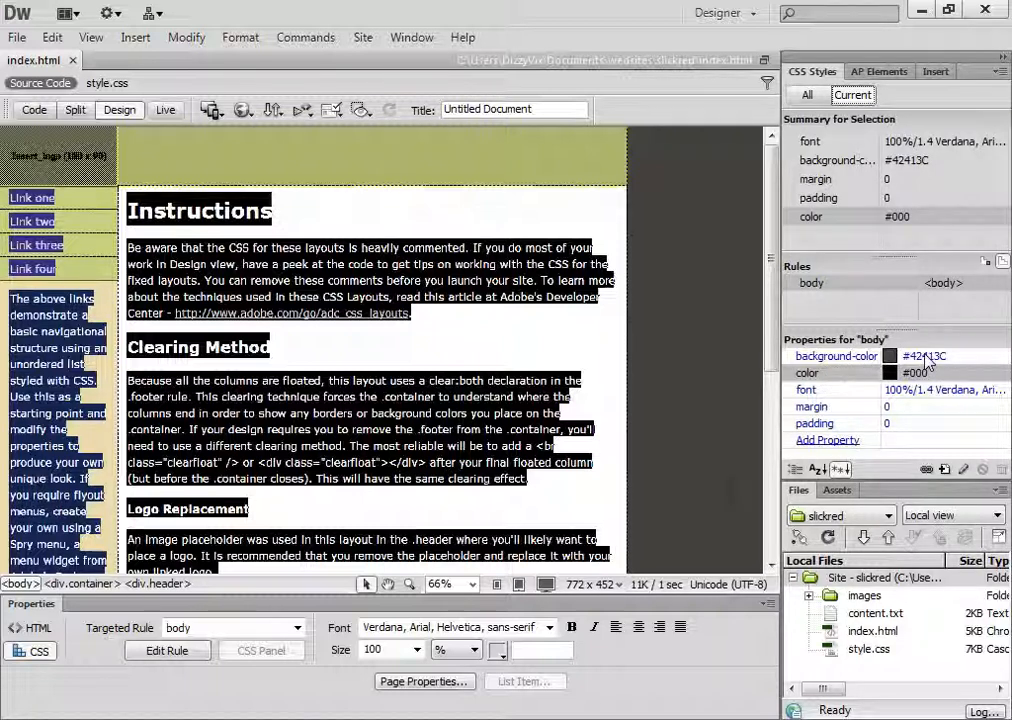
Switch to Notepad, copy the Light Pink colour code facfcf, and return to Dreamweaver
key("alt+Tab")
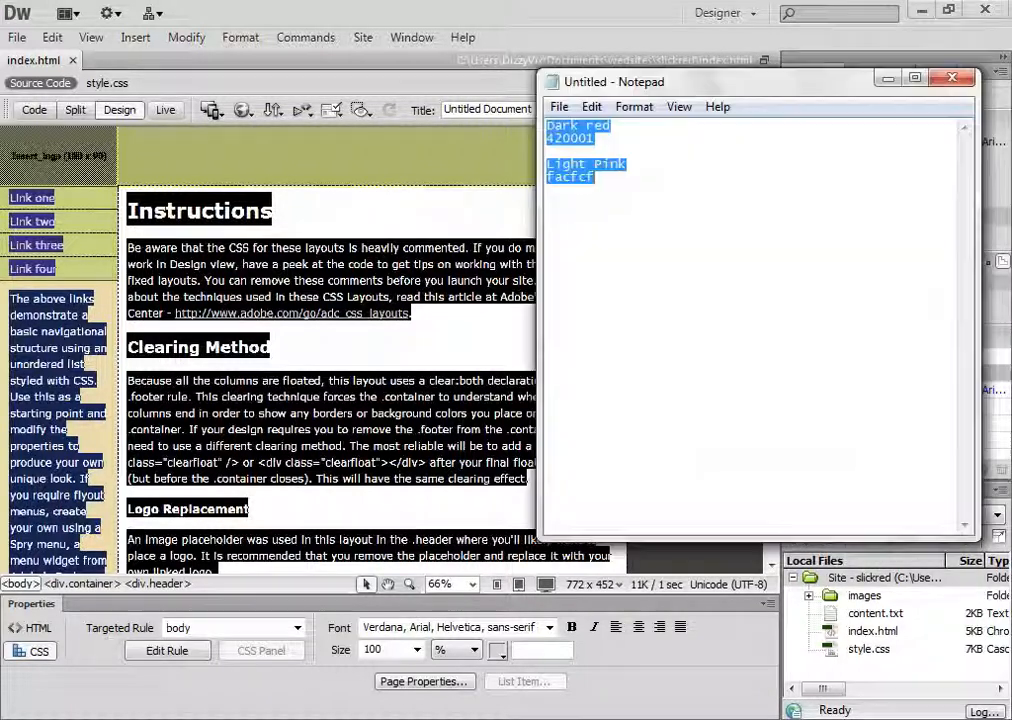
left_click(627, 188)
double_click(604, 182)
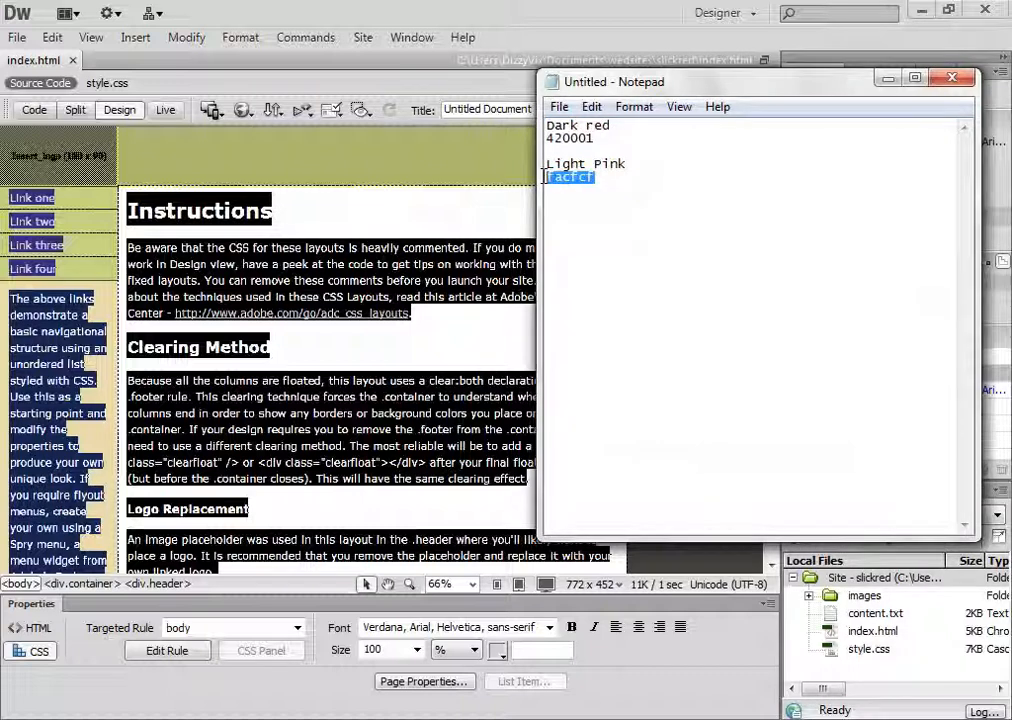
right_click(580, 183)
left_click(648, 246)
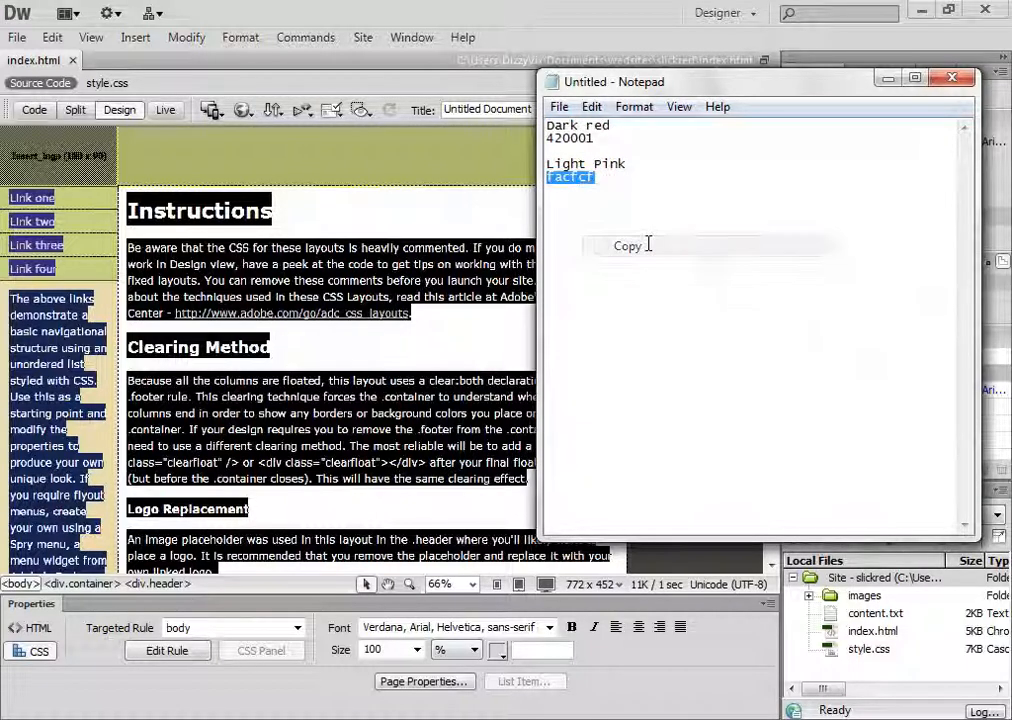
key("alt+Tab")
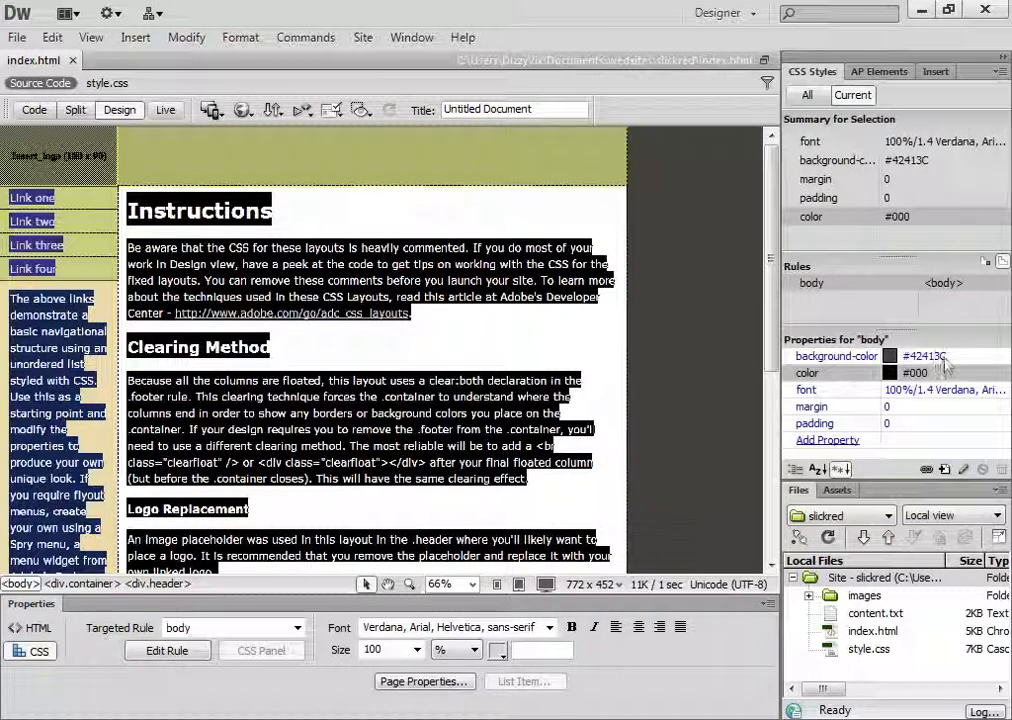
Set the body rule's background colour to the copied code #facfcf in its CSS rule definition
left_click(815, 287)
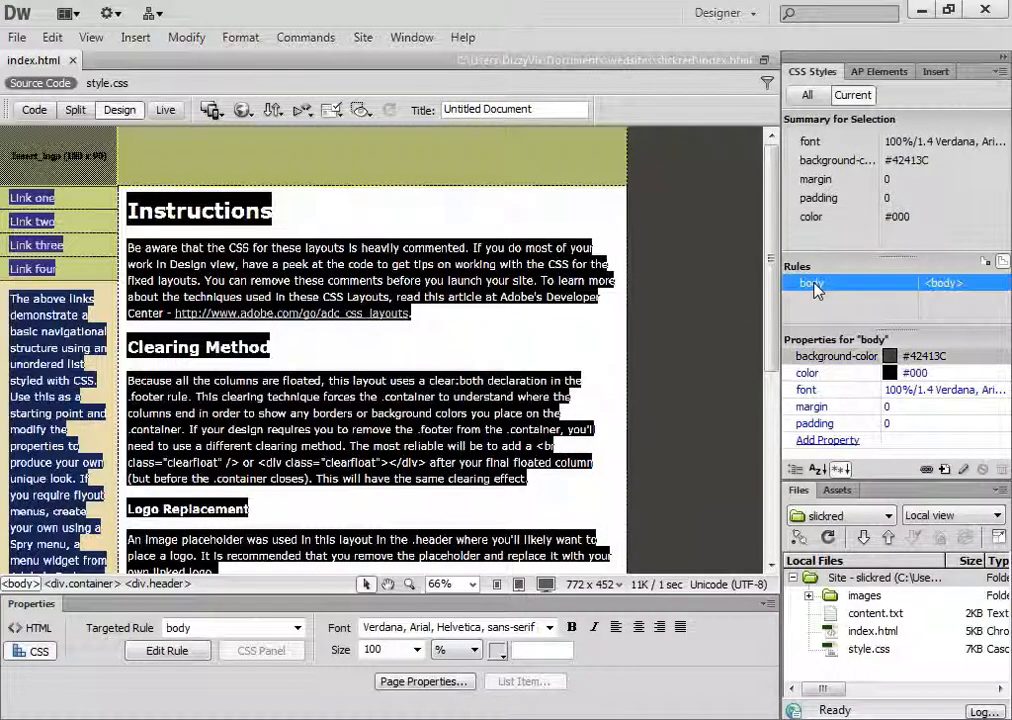
double_click(815, 287)
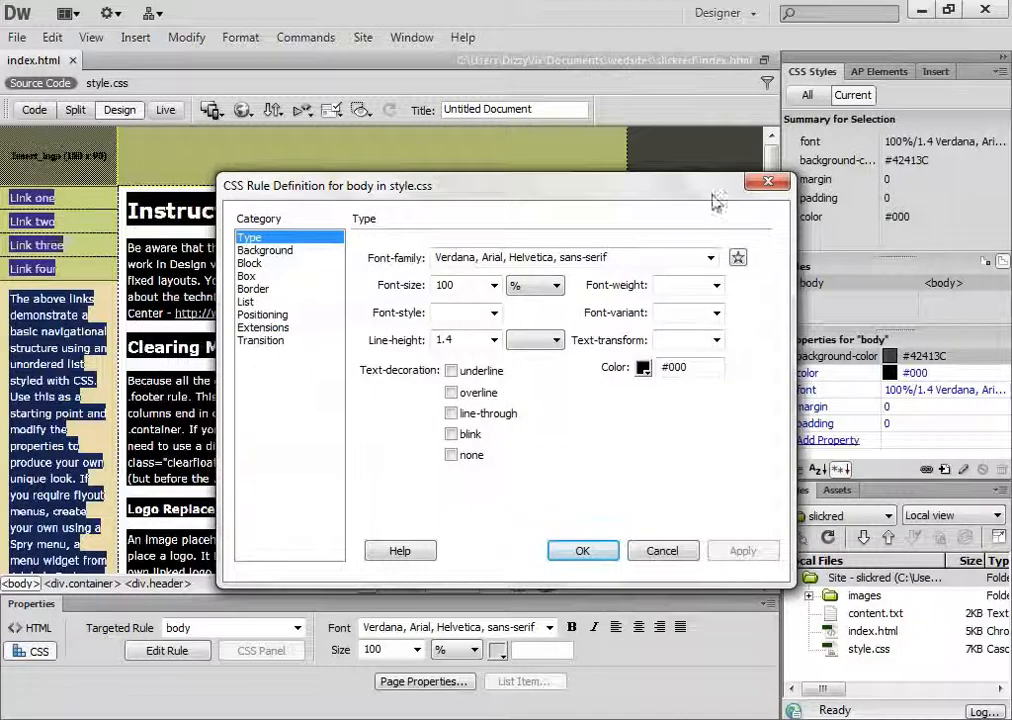
left_click_drag(714, 197, 575, 174)
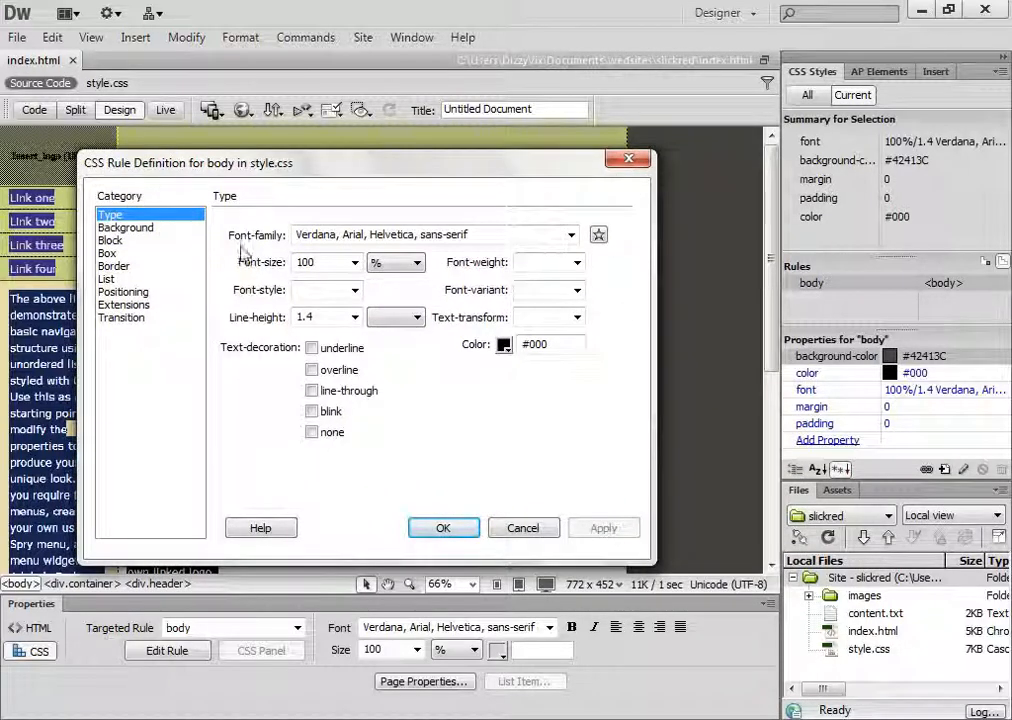
left_click(111, 229)
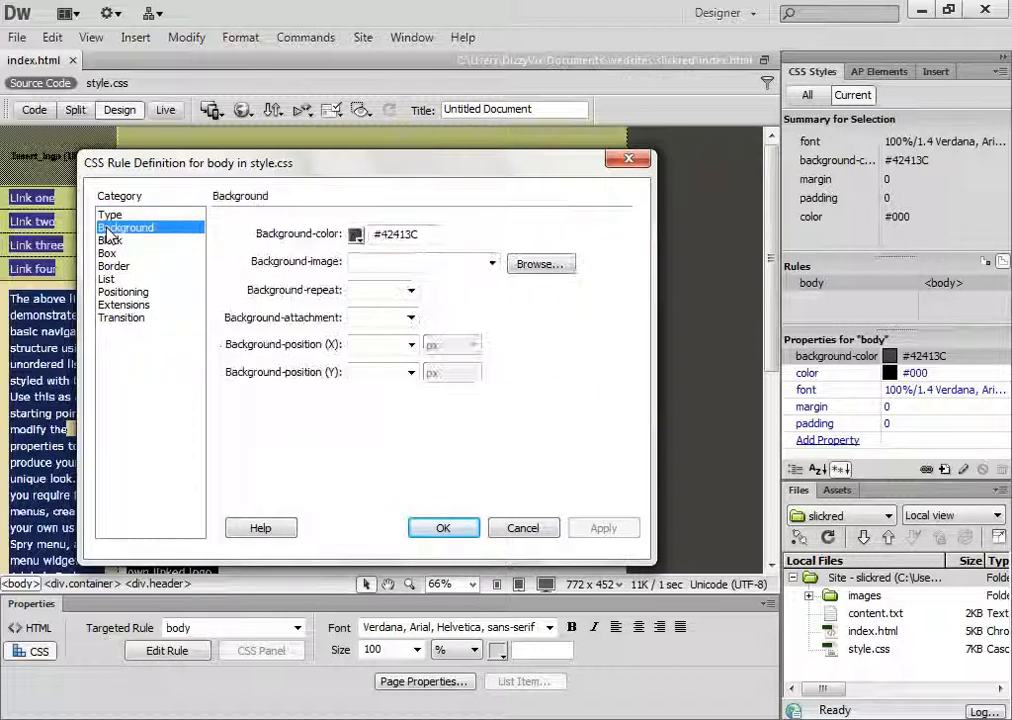
left_click_drag(426, 234, 379, 235)
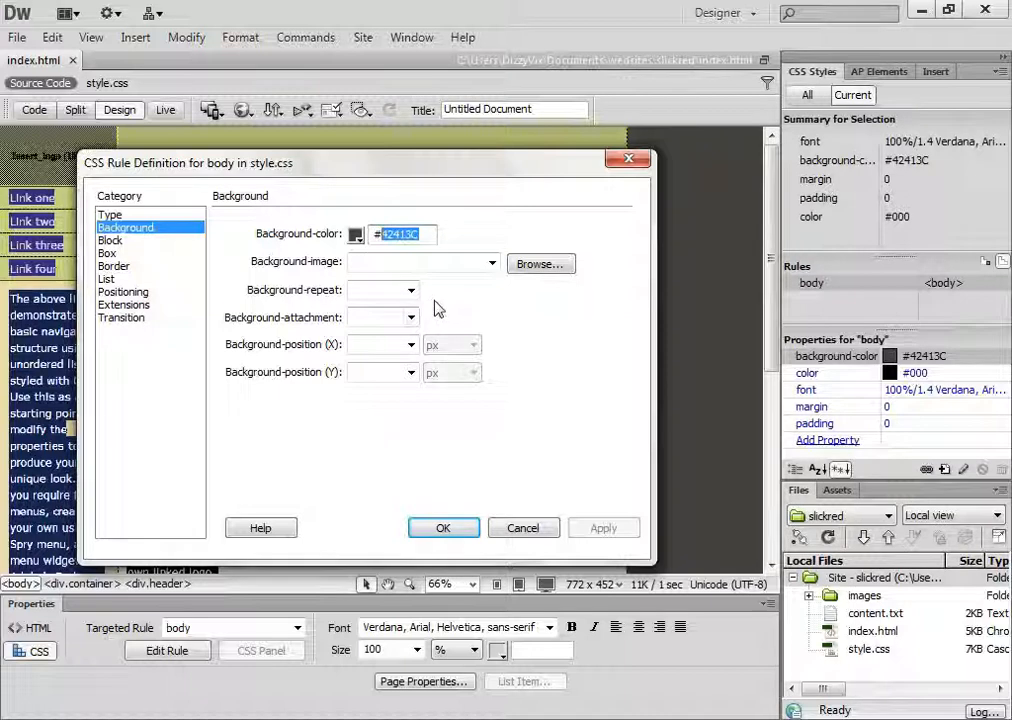
right_click(414, 235)
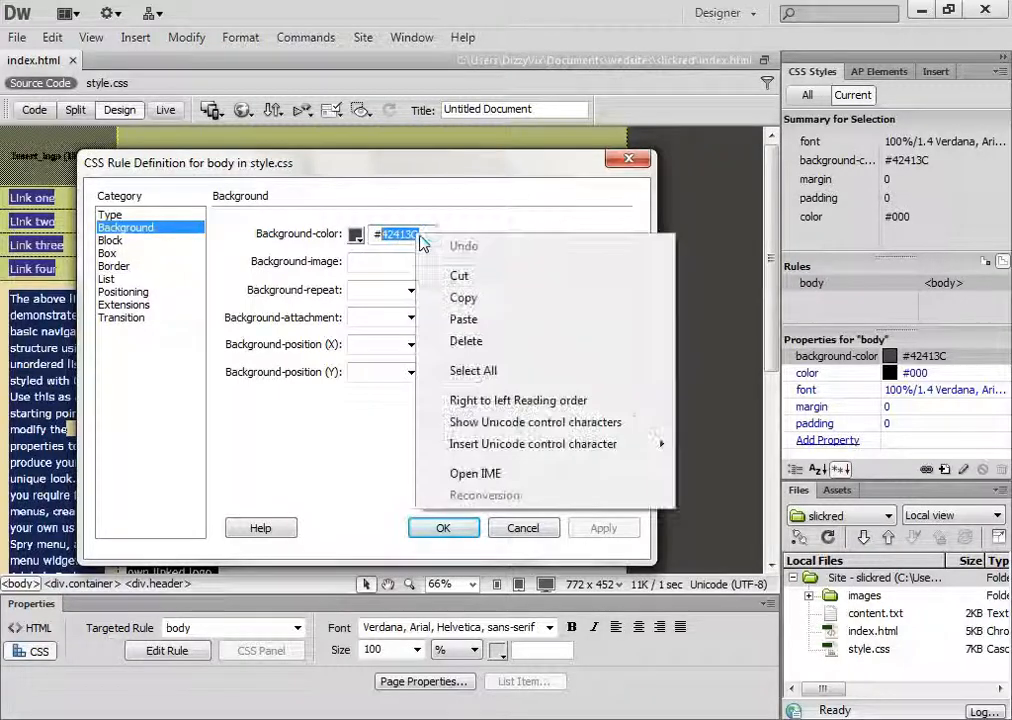
left_click(490, 322)
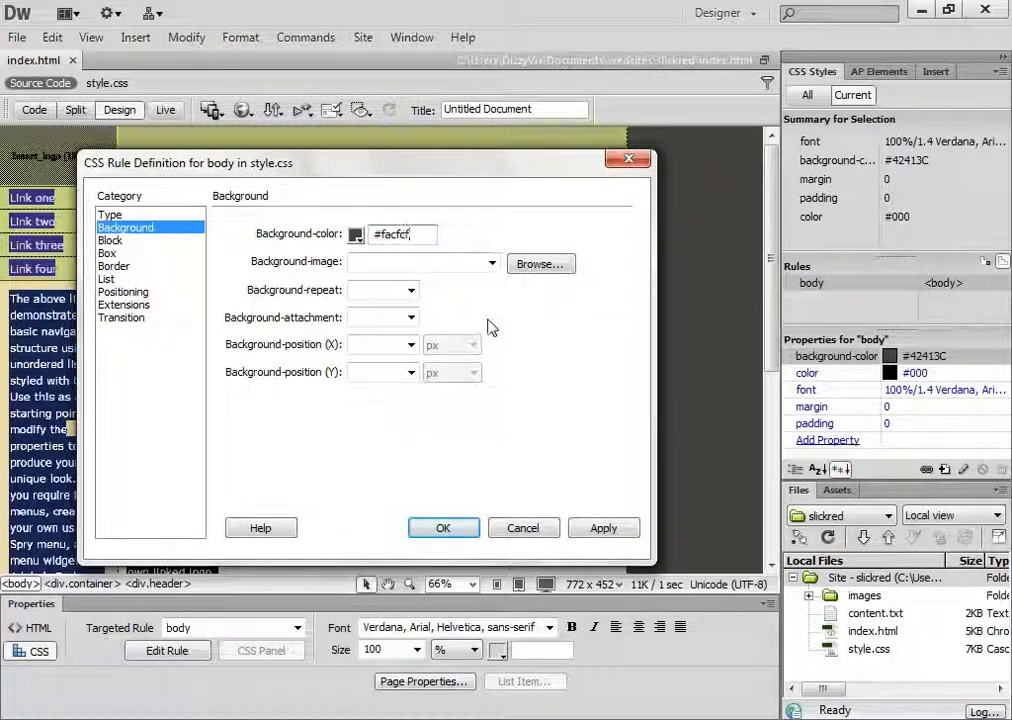
left_click(601, 528)
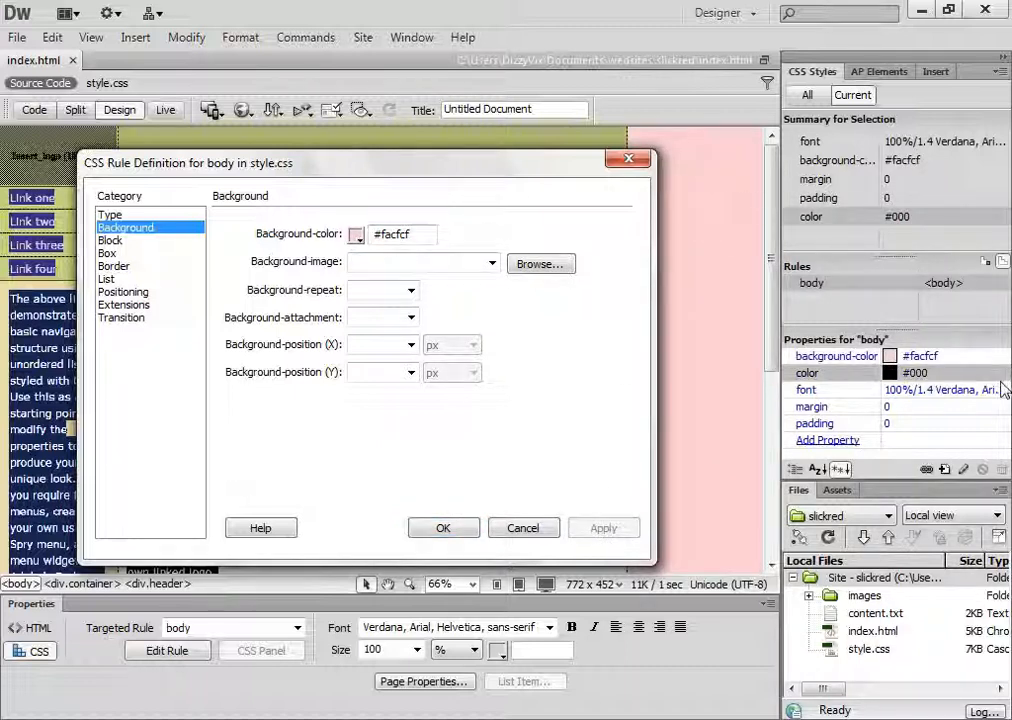
left_click(951, 357)
left_click(539, 521)
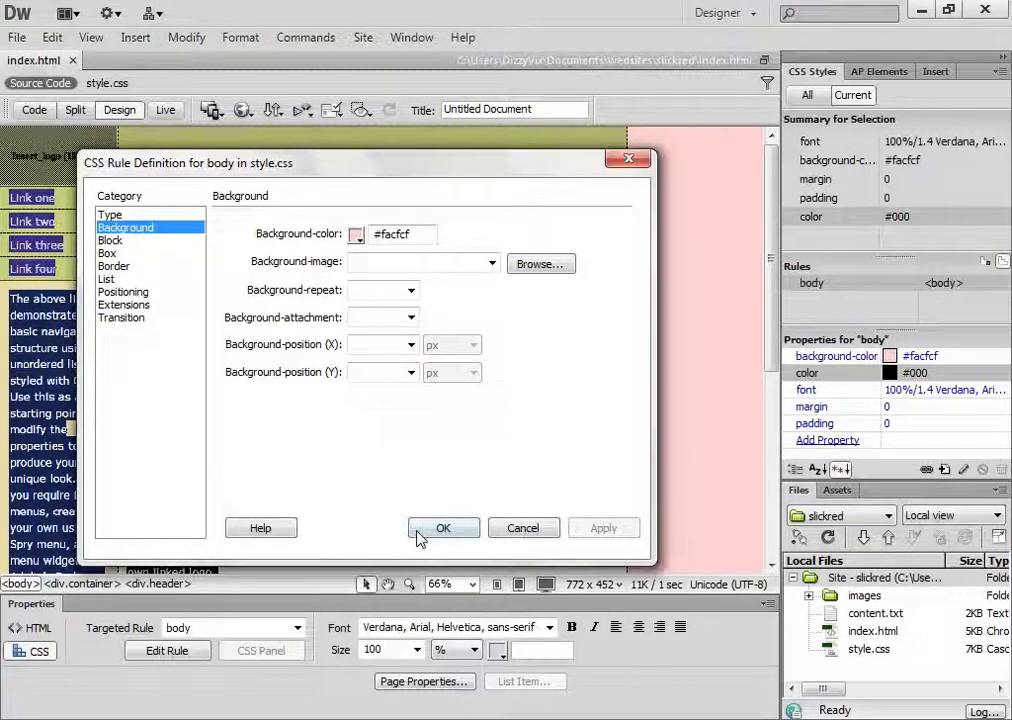
left_click(450, 528)
left_click(949, 357)
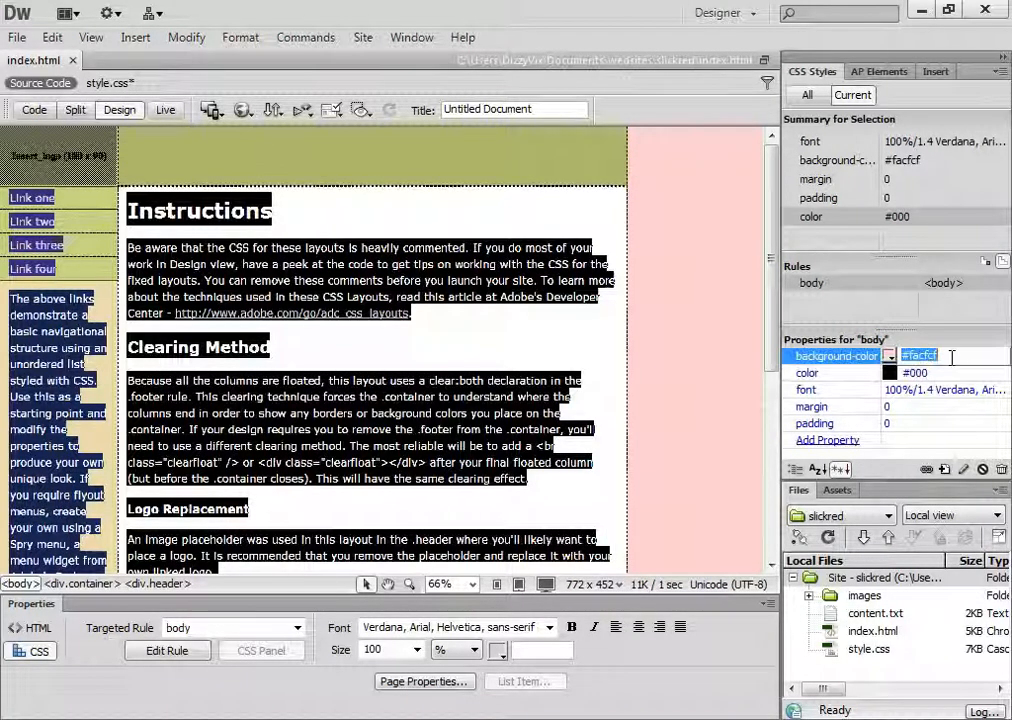
left_click_drag(947, 357, 921, 355)
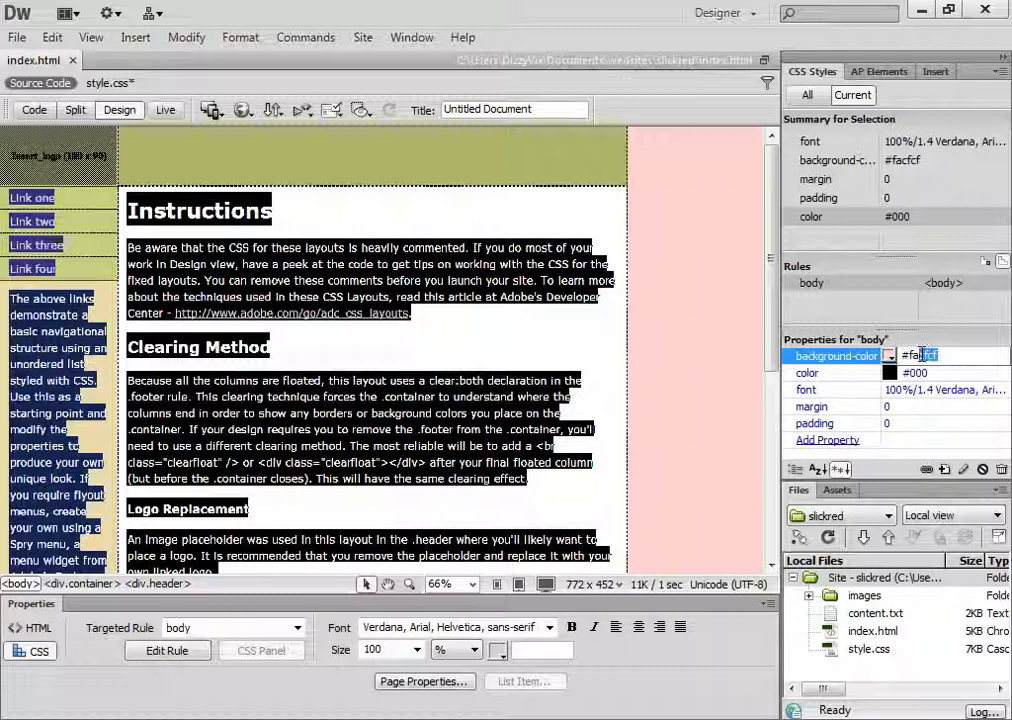
left_click(964, 373)
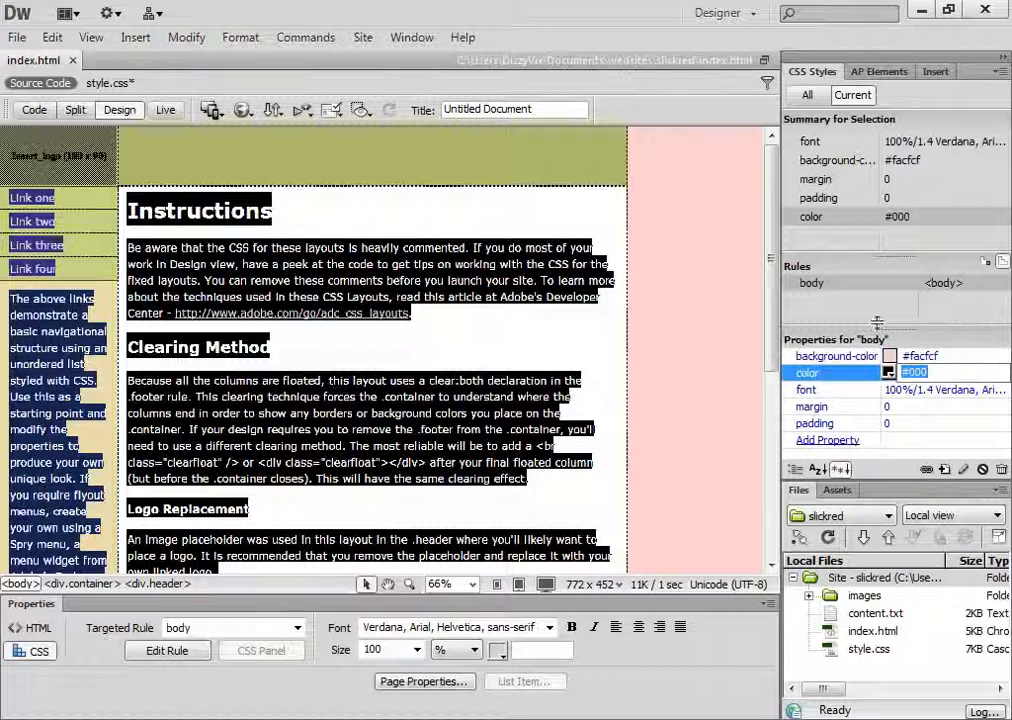
Reopen the body rule's definition and set its background image to background.png from the site's images folder
double_click(810, 284)
left_click_drag(608, 194, 473, 174)
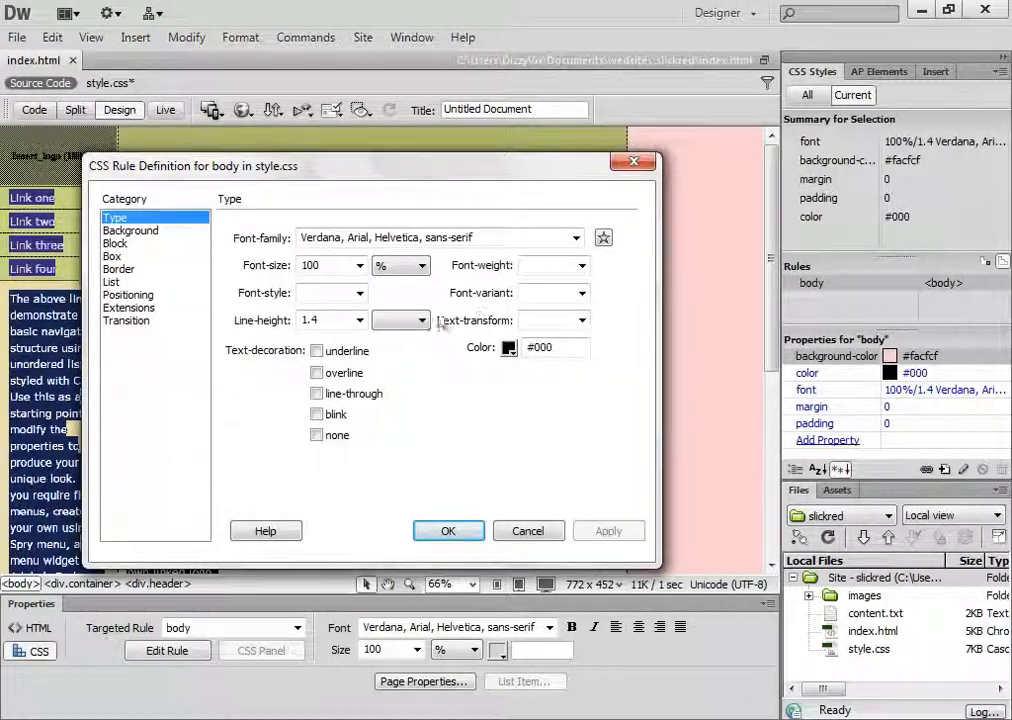
left_click(130, 230)
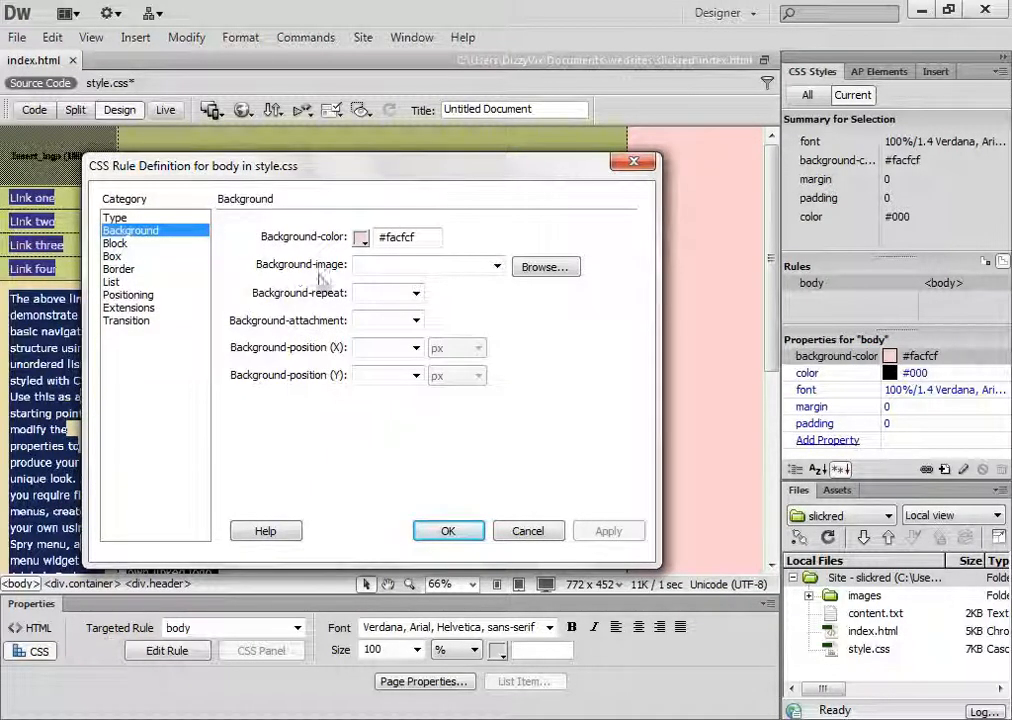
left_click(537, 281)
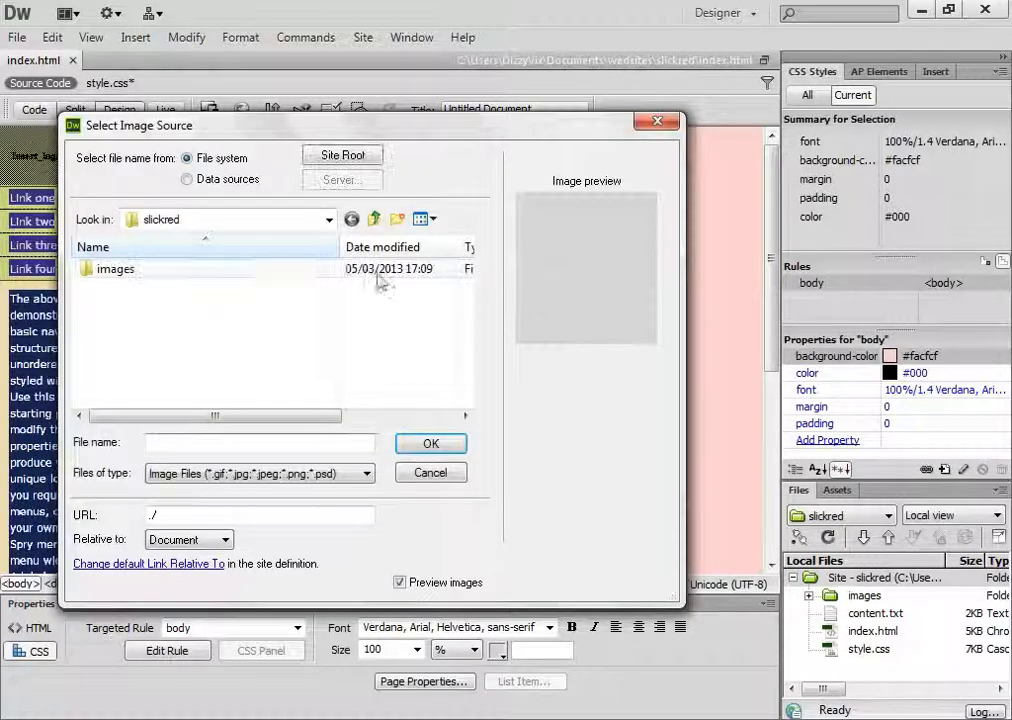
double_click(150, 276)
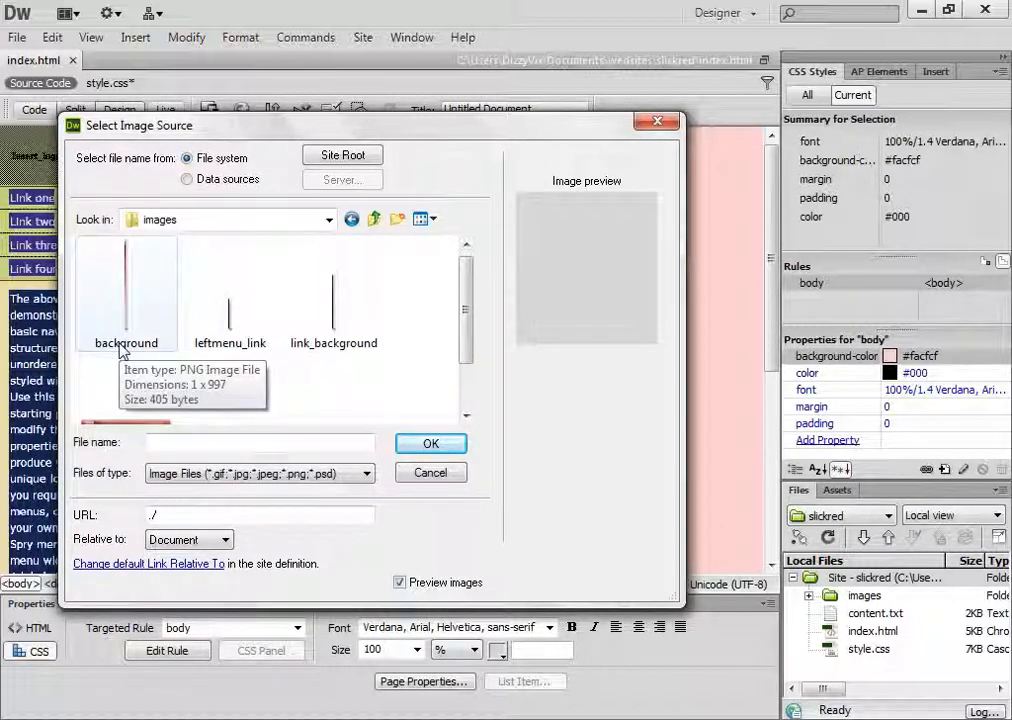
left_click(121, 348)
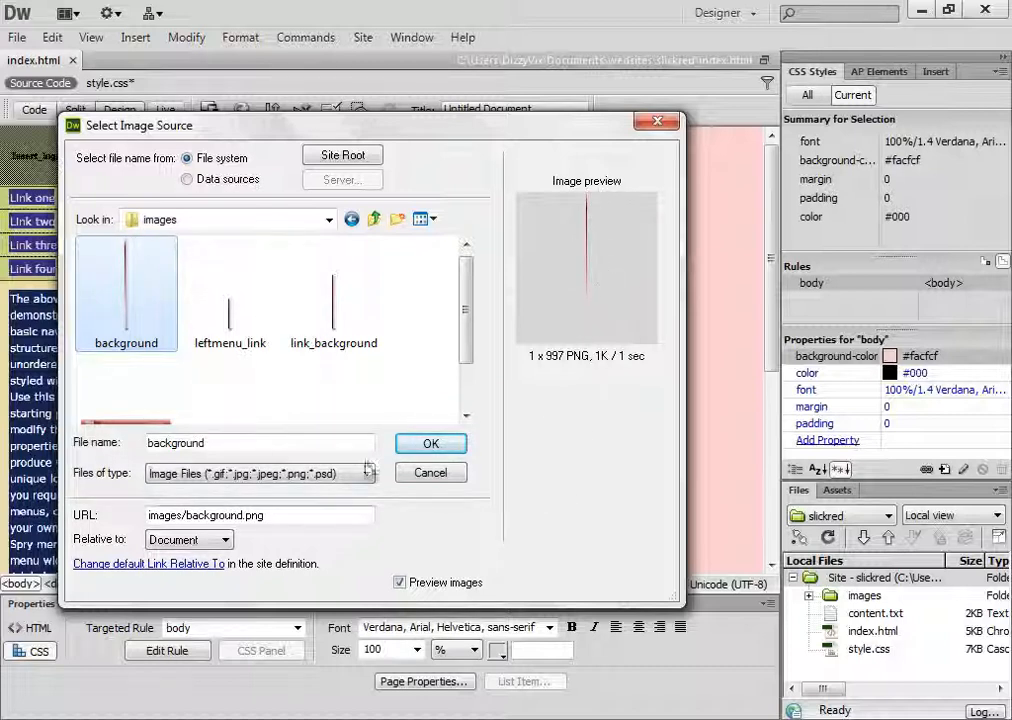
left_click(431, 453)
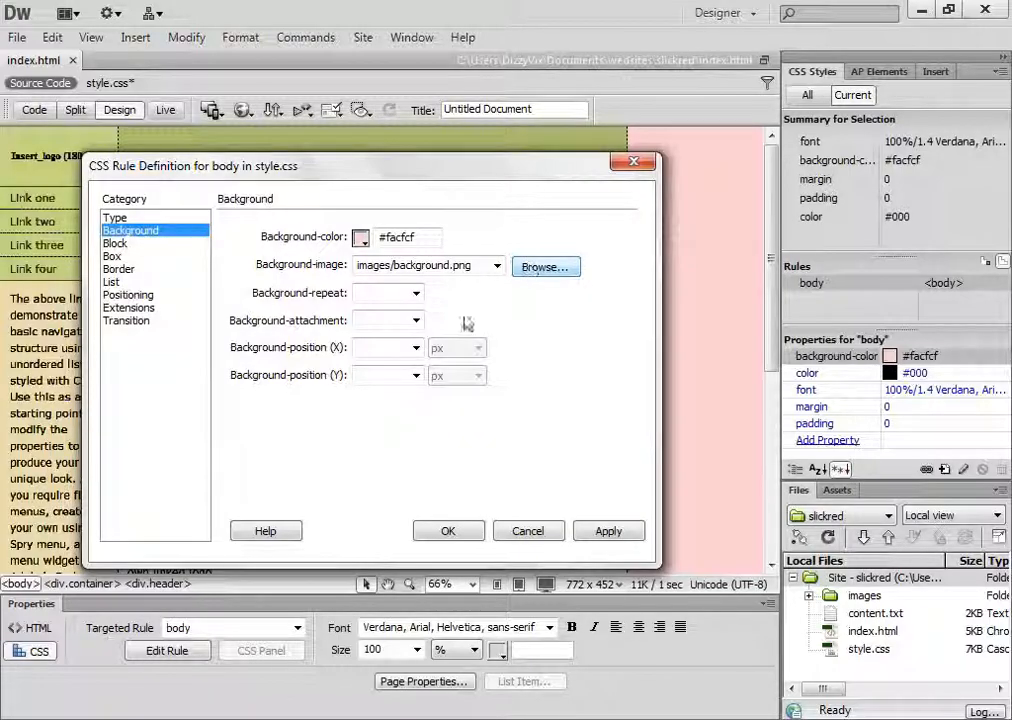
Set the body background image to repeat-x and apply the rule definition
left_click(416, 295)
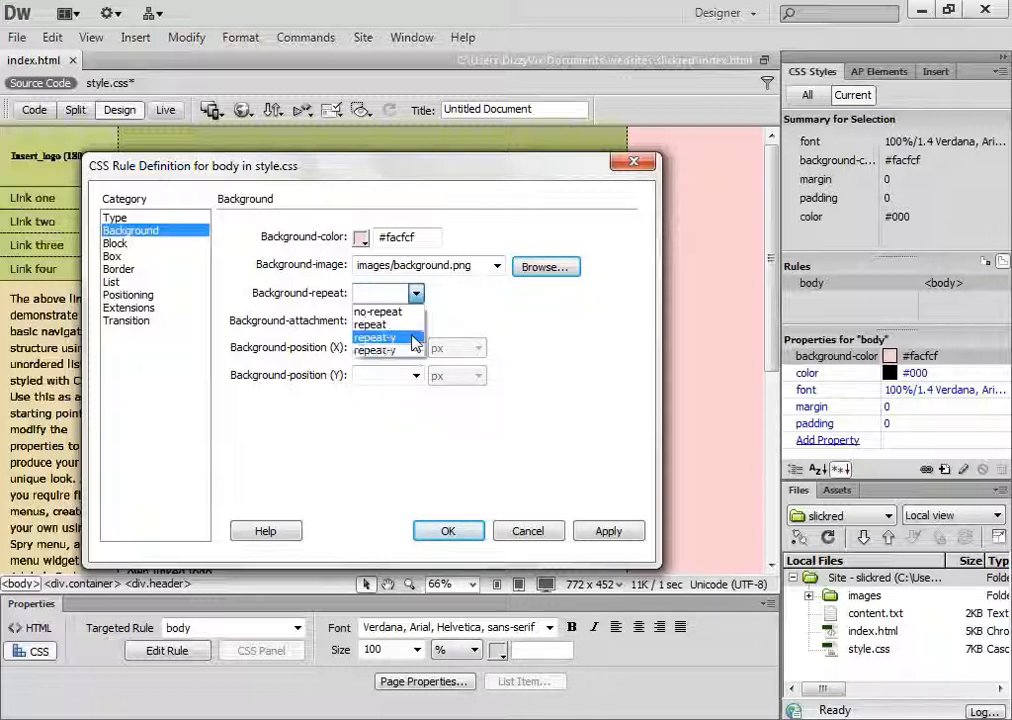
left_click(412, 338)
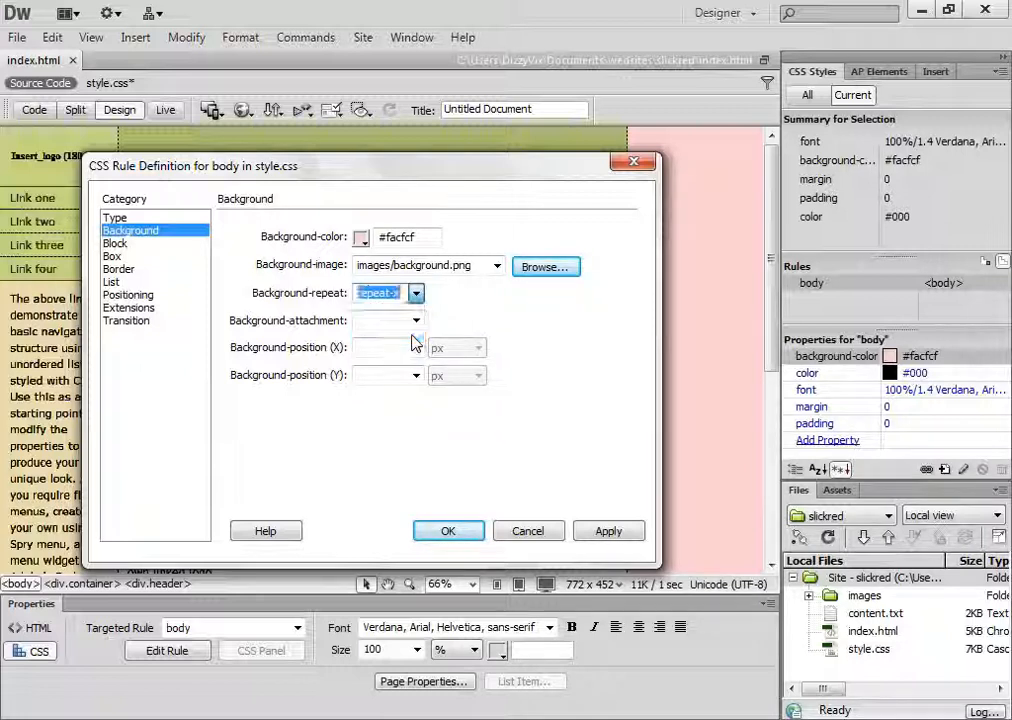
left_click(610, 534)
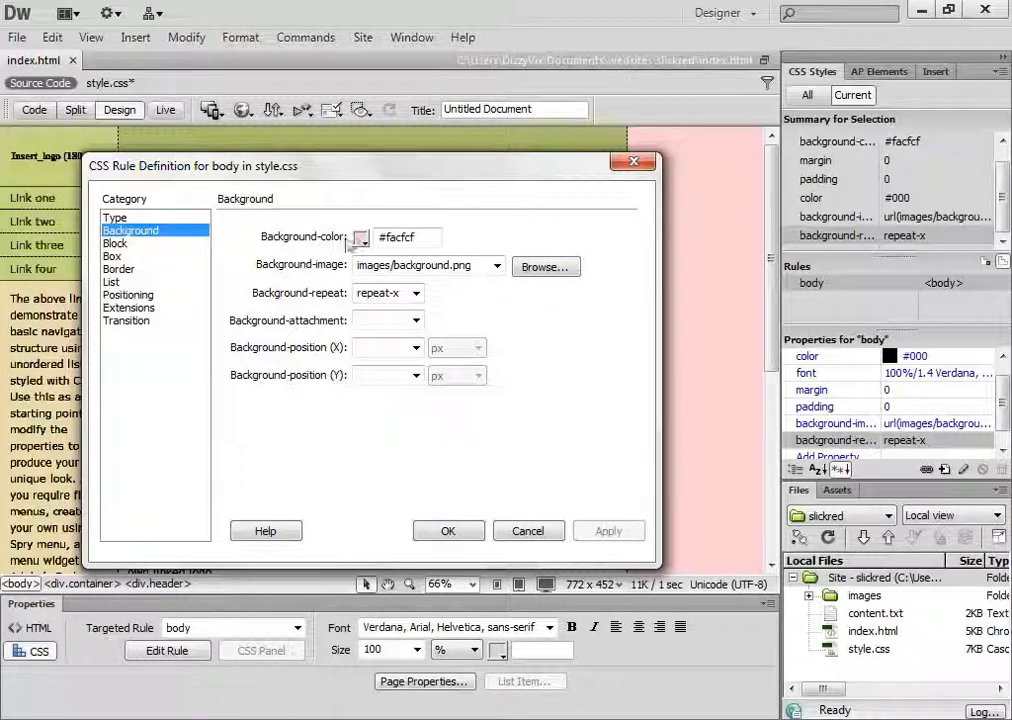
left_click(422, 524)
key("ctrl+a")
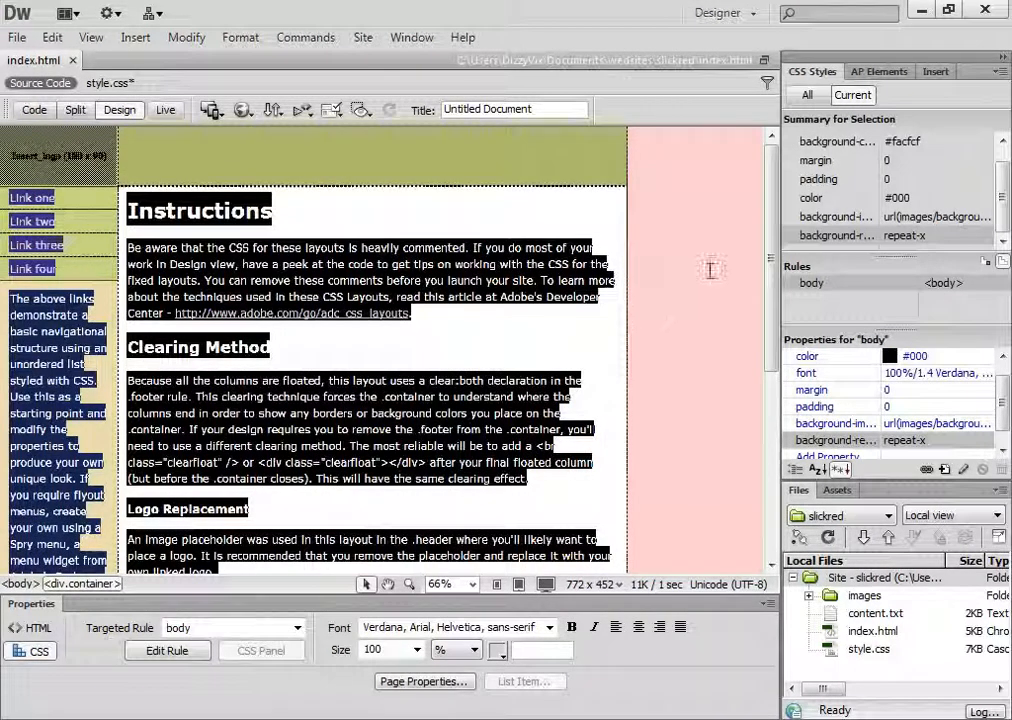
Preview the page in Live view at 66% magnification to check the body background around the container
left_click(158, 114)
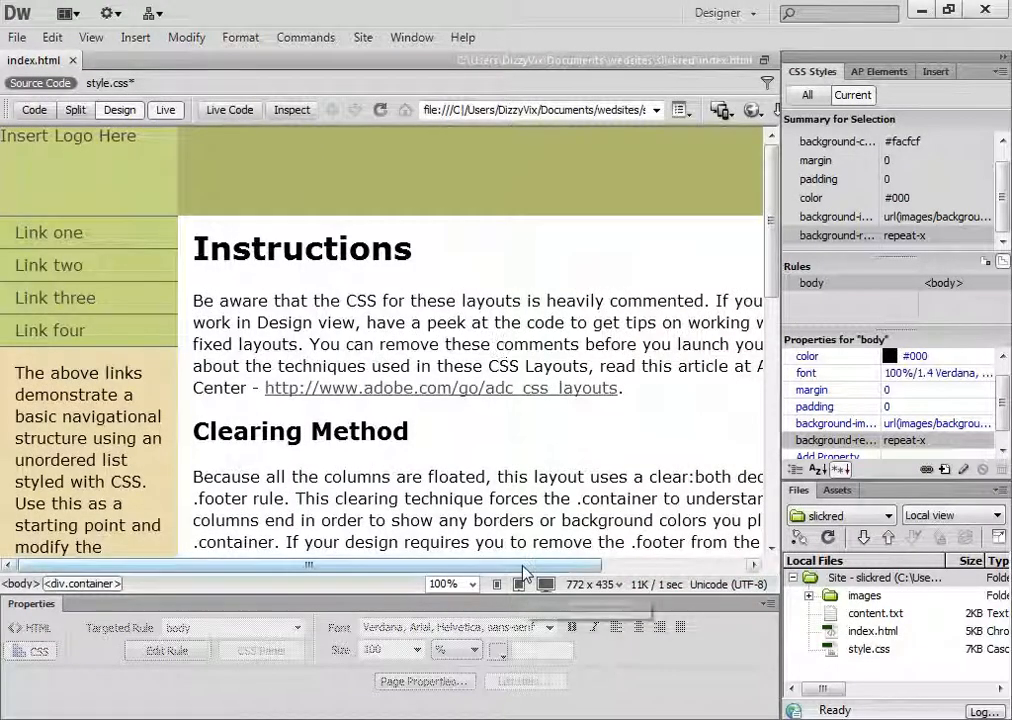
left_click_drag(523, 567, 722, 538)
left_click_drag(789, 537, 693, 512)
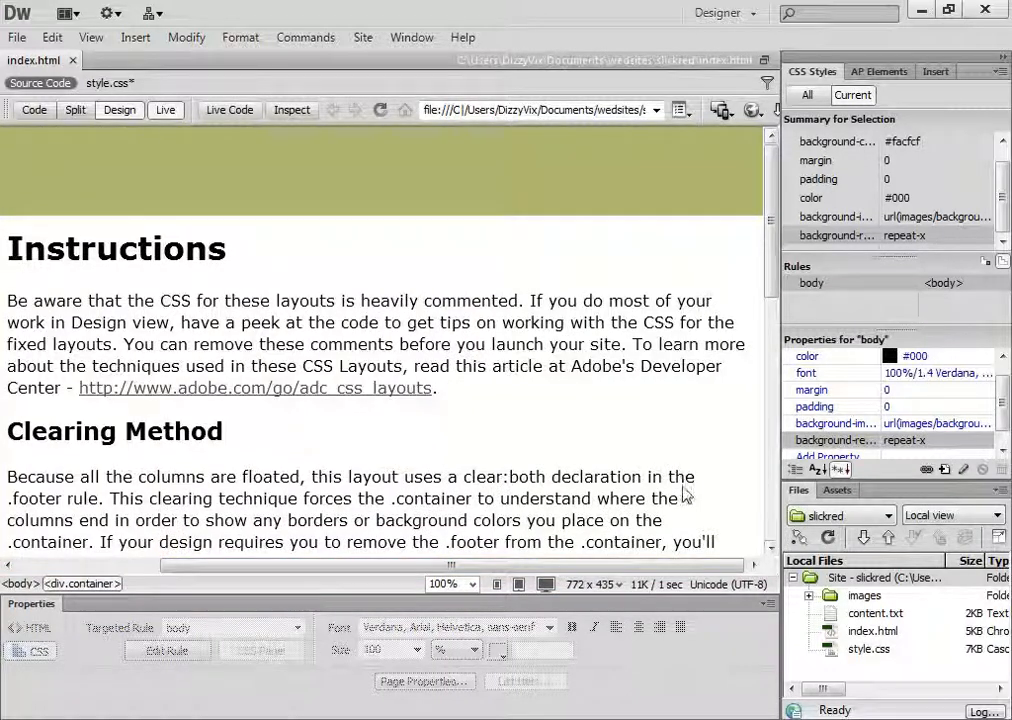
key("ctrl+minus")
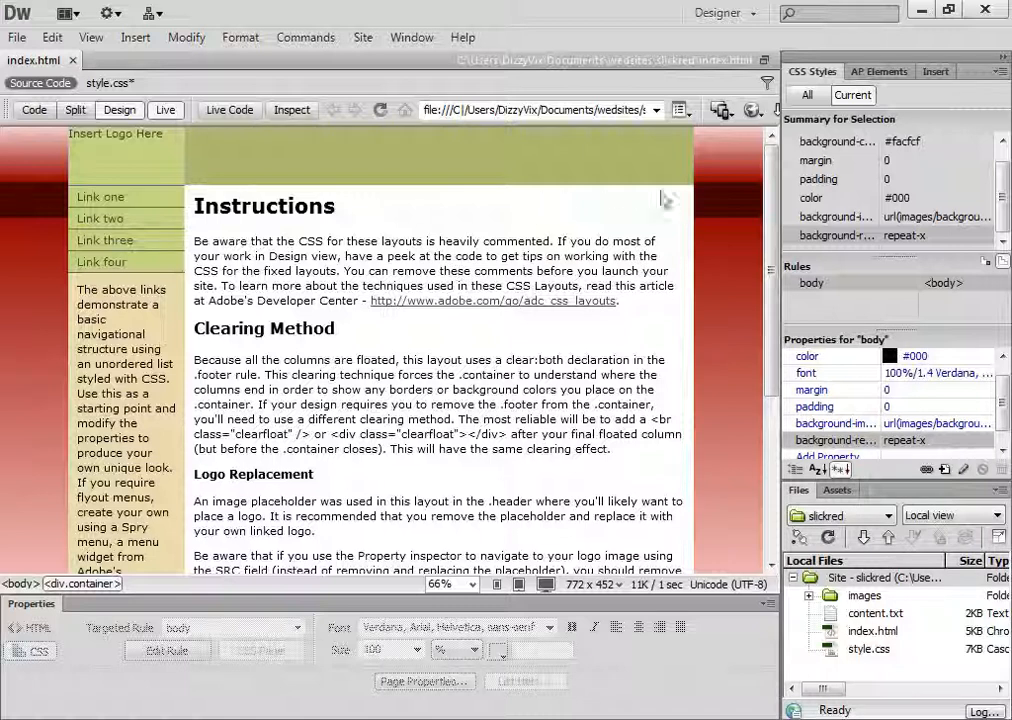
left_click(166, 111)
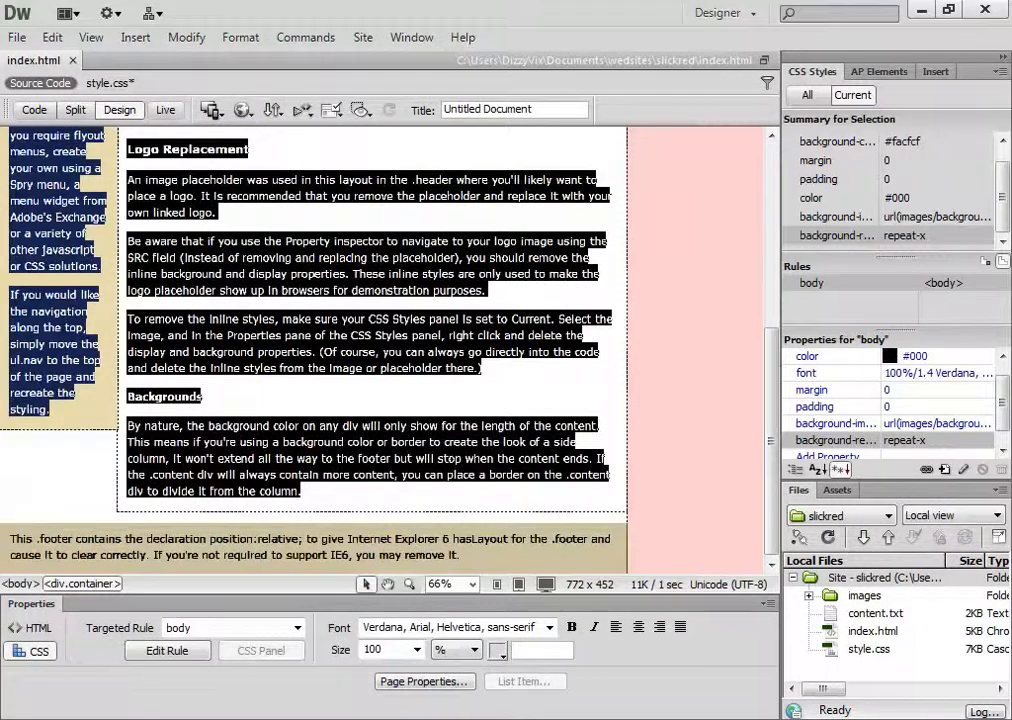
left_click(165, 110)
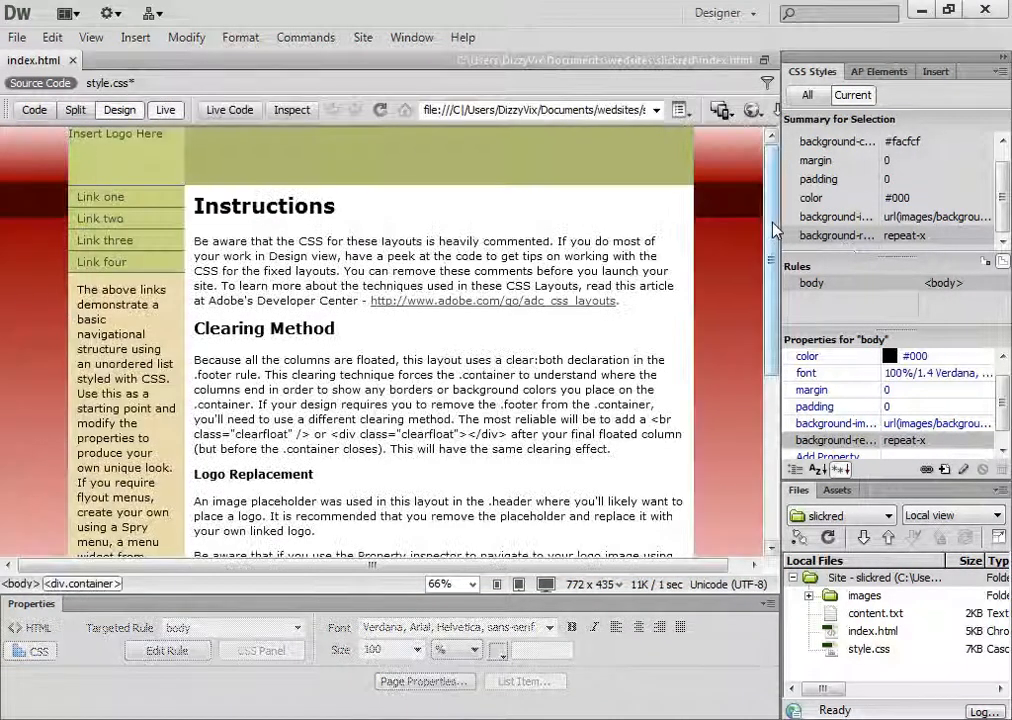
Examine the body background down the full length of the page in Live view
scroll(617, 225, "down", 5)
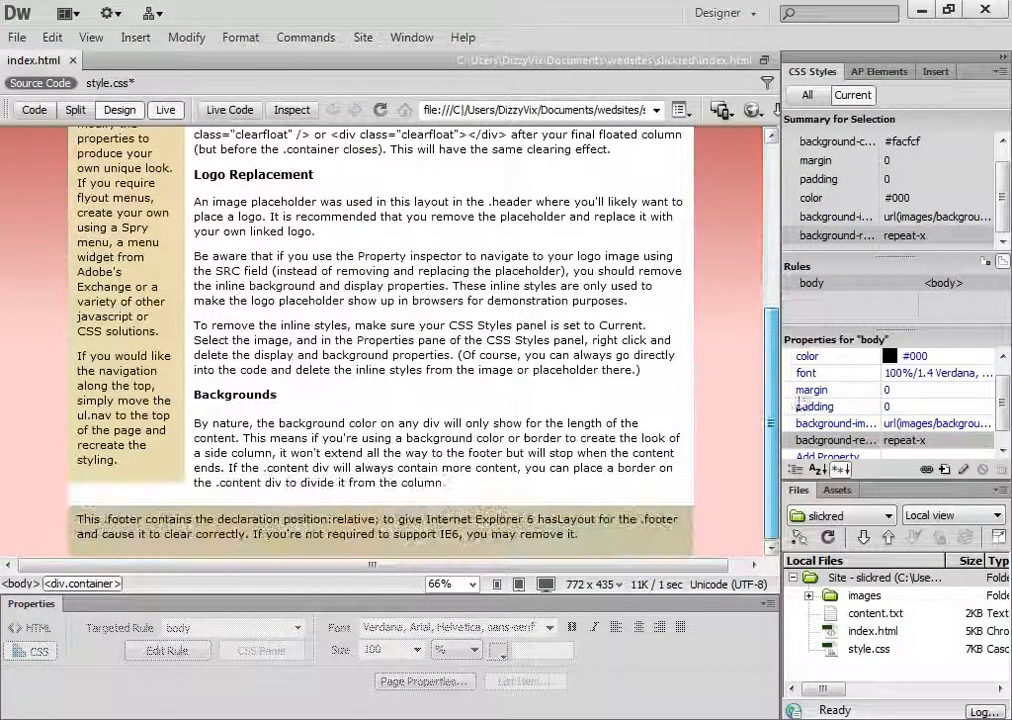
scroll(635, 345, "up", 3)
scroll(627, 415, "down", 3)
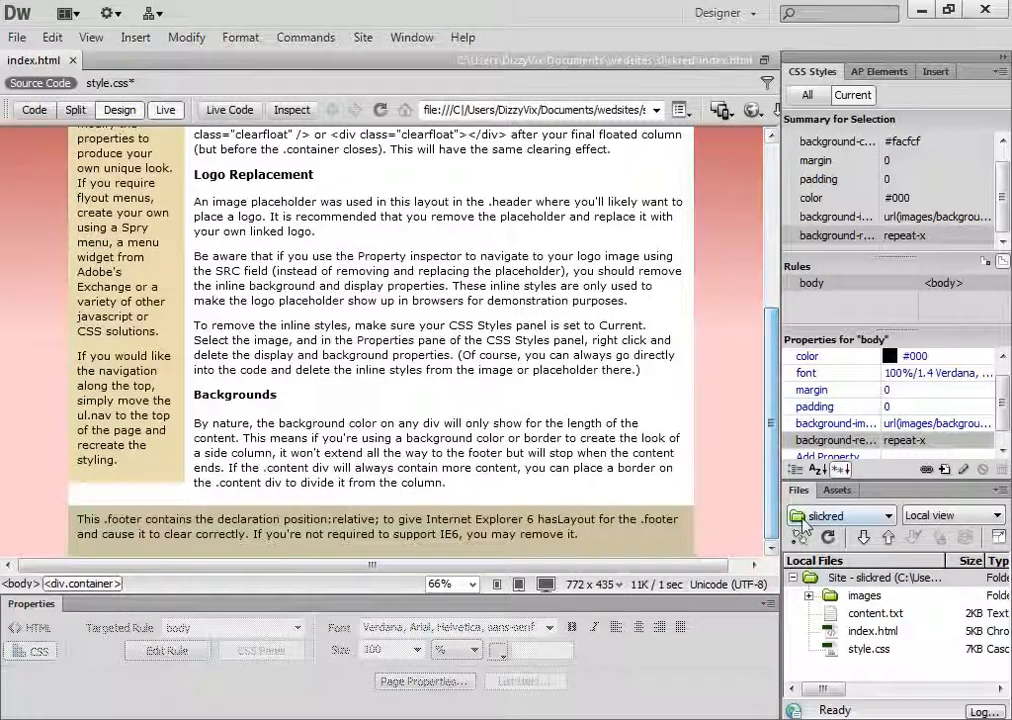
scroll(614, 387, "up", 5)
scroll(614, 387, "down", 5)
scroll(614, 220, "up", 5)
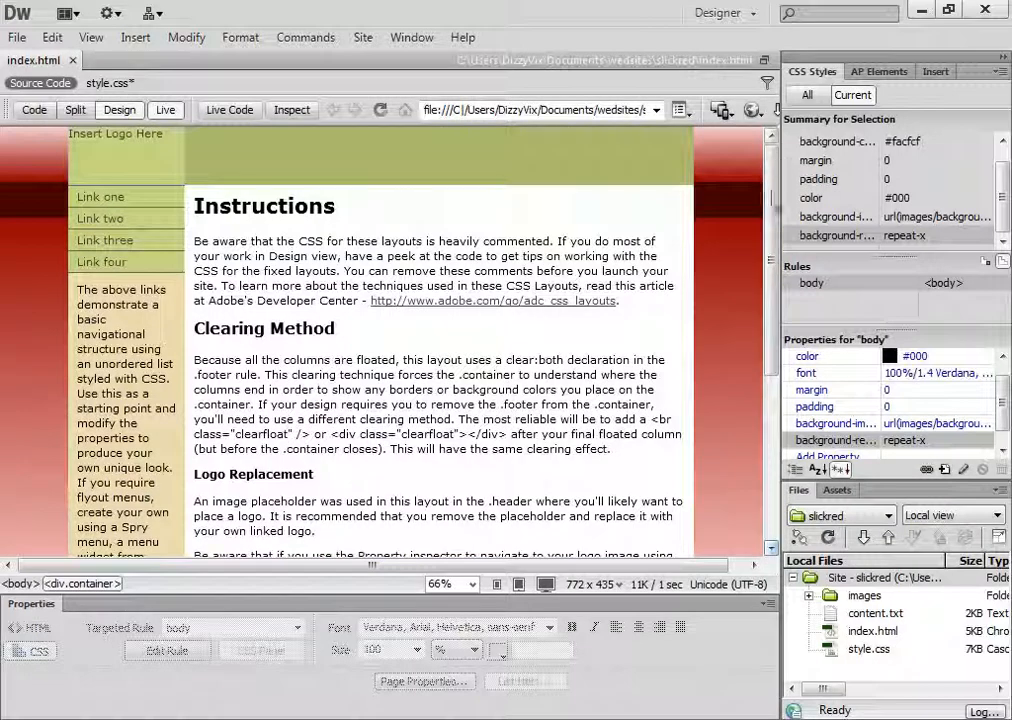
scroll(755, 512, "down", 5)
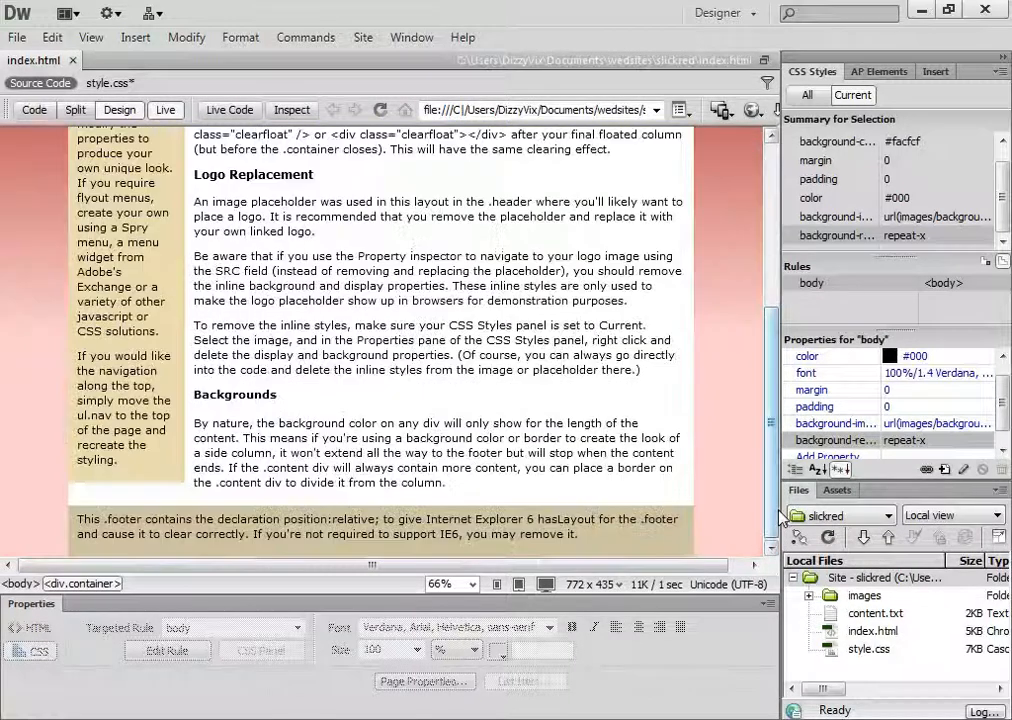
Check the repeating background in Live view at magnifications from 12% to 100%, and restore the magnification to 66%
key("ctrl+minus")
key("ctrl+minus")
key("ctrl+minus")
key("ctrl+minus")
key("ctrl+minus")
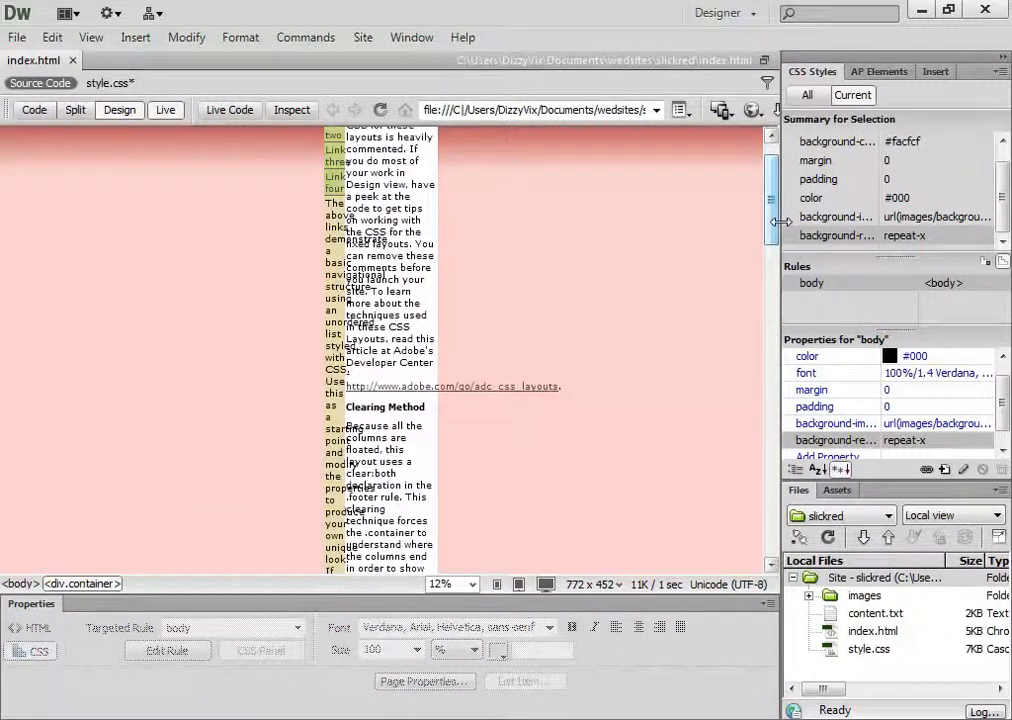
left_click_drag(775, 211, 782, 160)
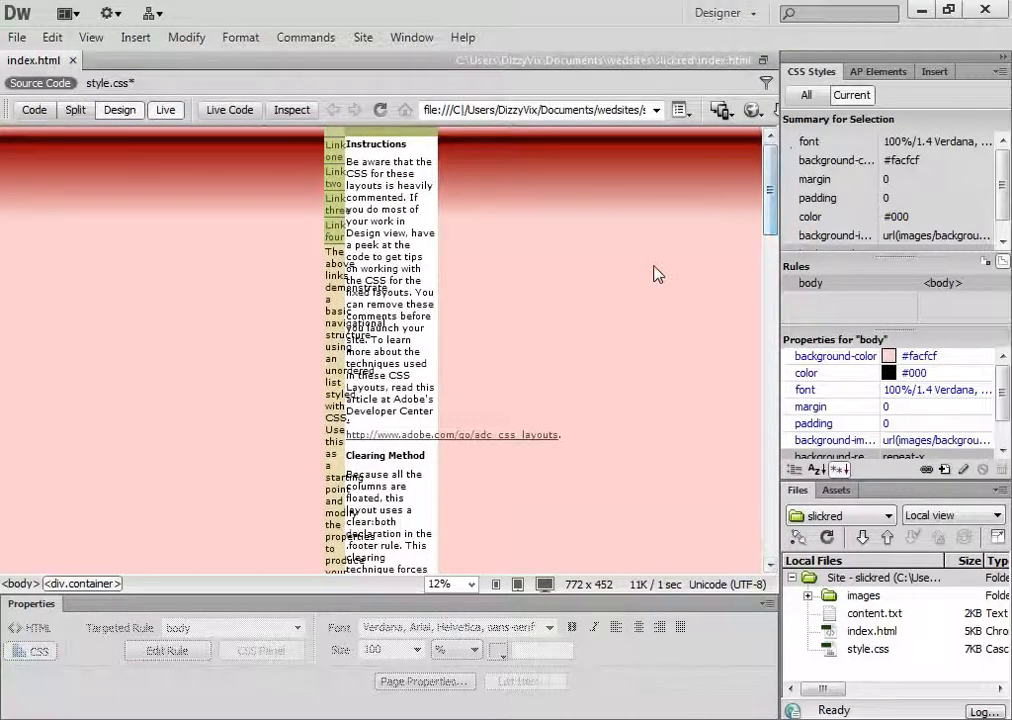
key("ctrl+equal")
key("ctrl+equal")
left_click(471, 585)
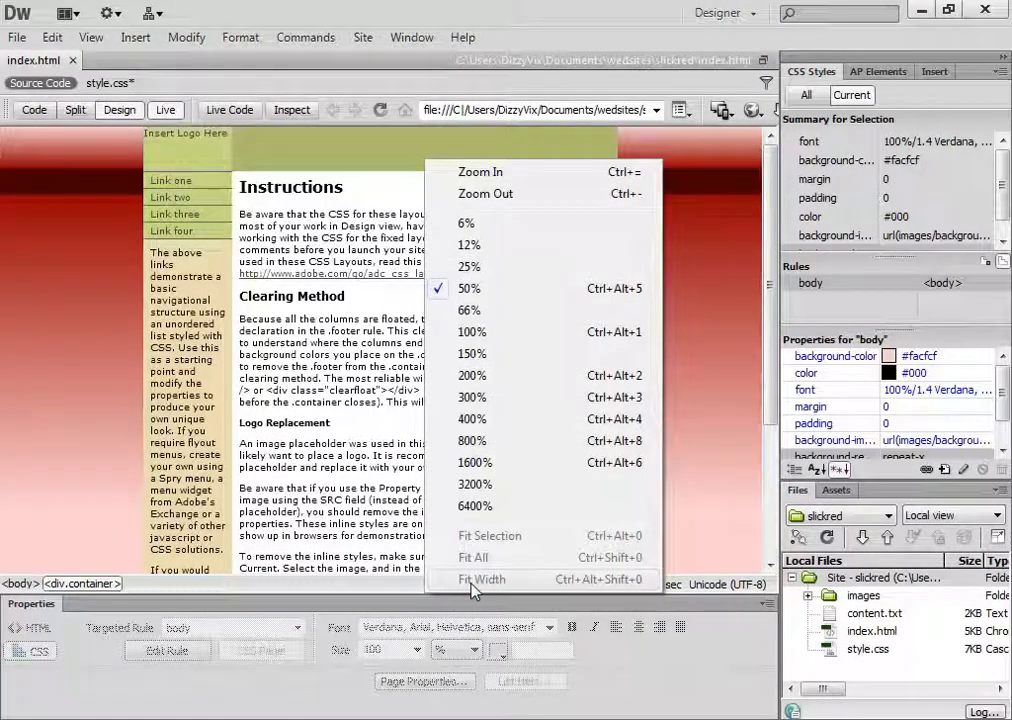
left_click(500, 336)
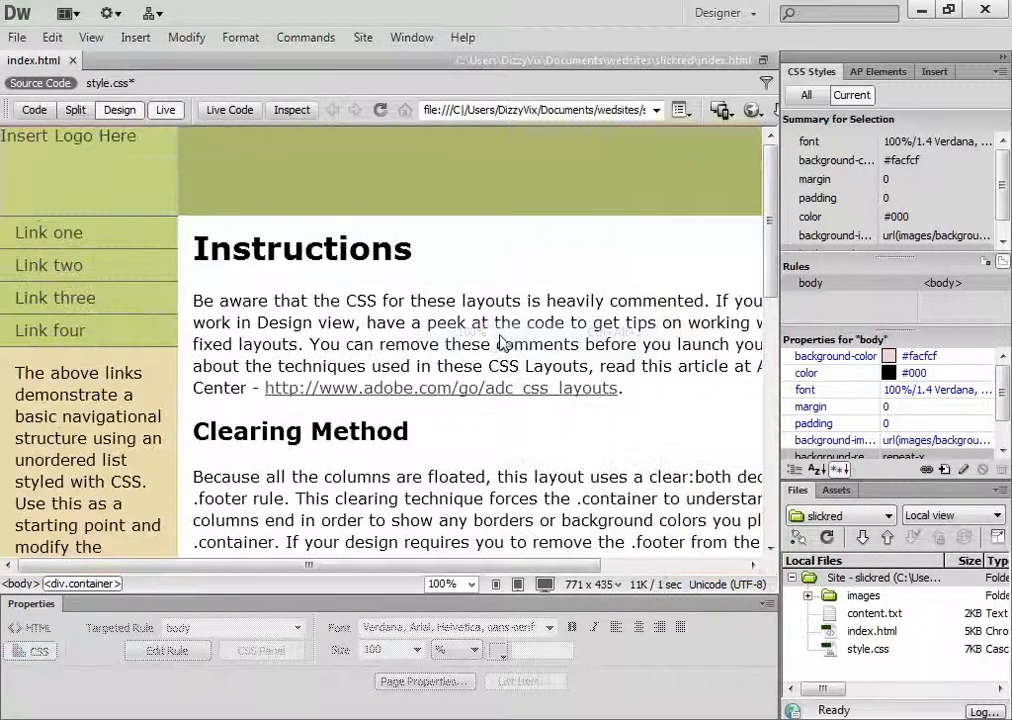
left_click(468, 585)
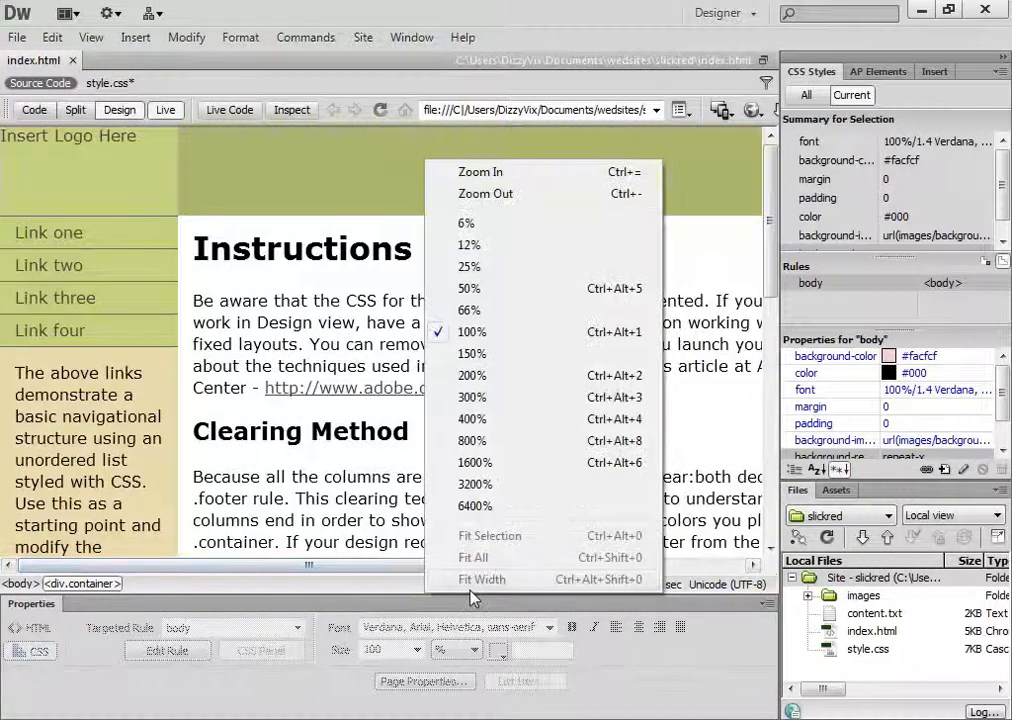
left_click(497, 318)
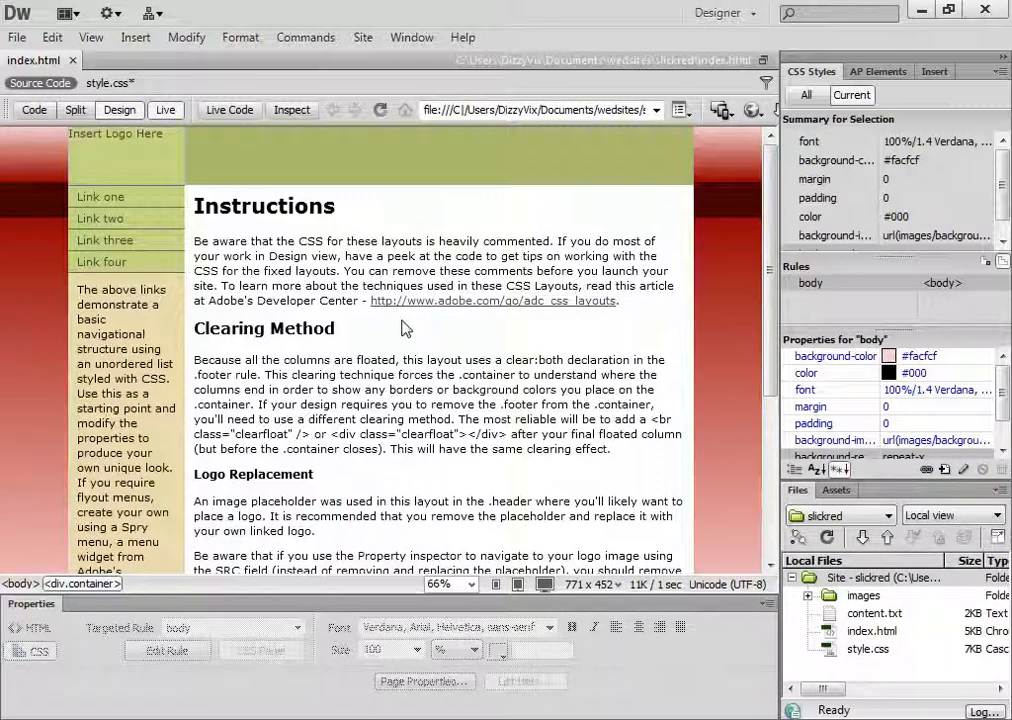
Leave Live view and save all open files, including the changed style.css
left_click(166, 111)
left_click(168, 112)
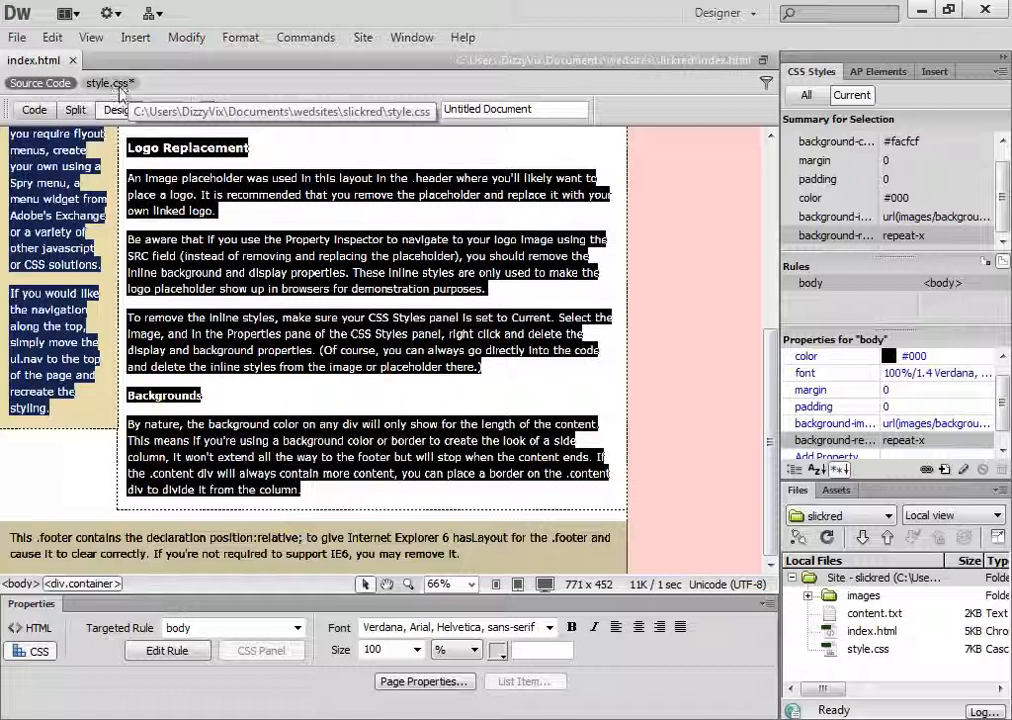
right_click(108, 84)
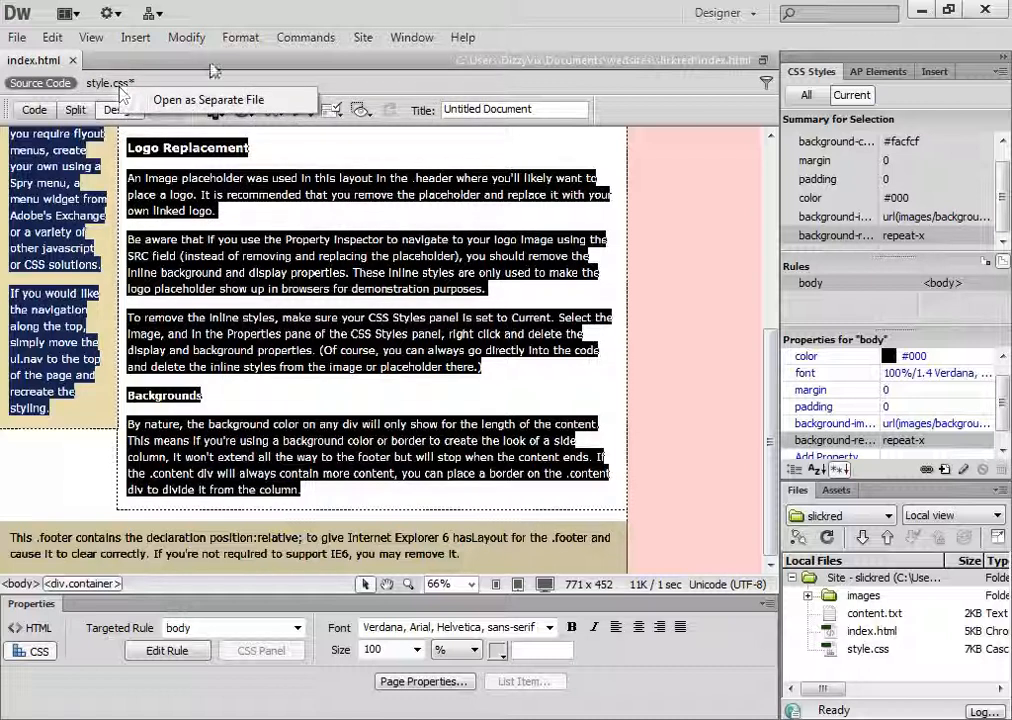
left_click(198, 87)
left_click(17, 38)
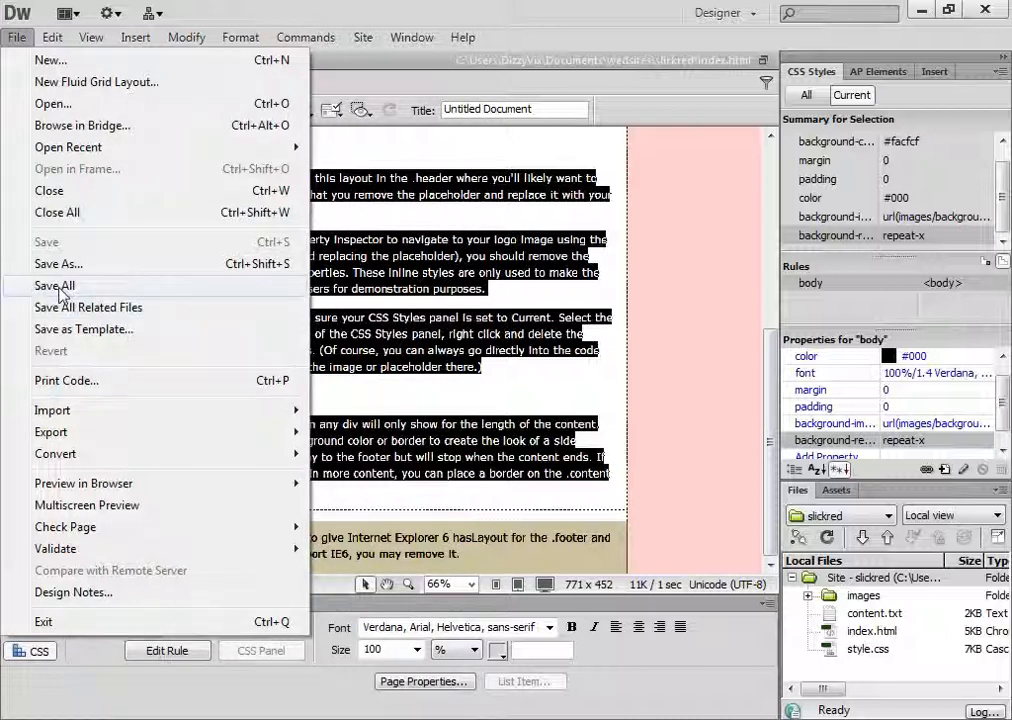
left_click(55, 287)
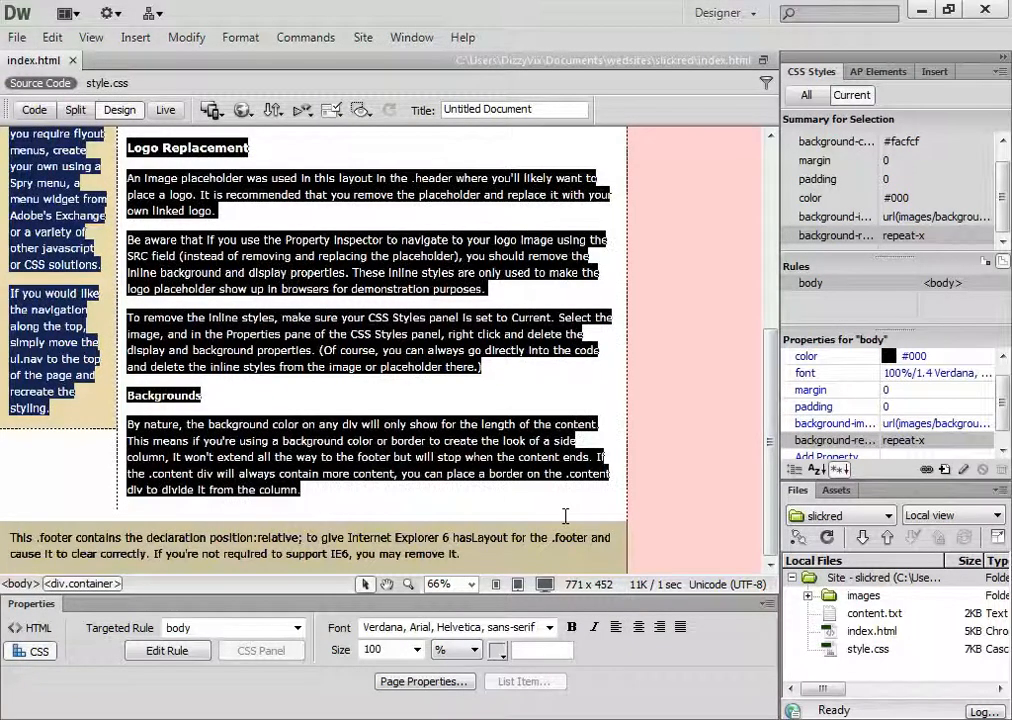
Delete the Insert_logo placeholder image from the header of the page
scroll(565, 499, "up", 2)
scroll(565, 499, "up", 5)
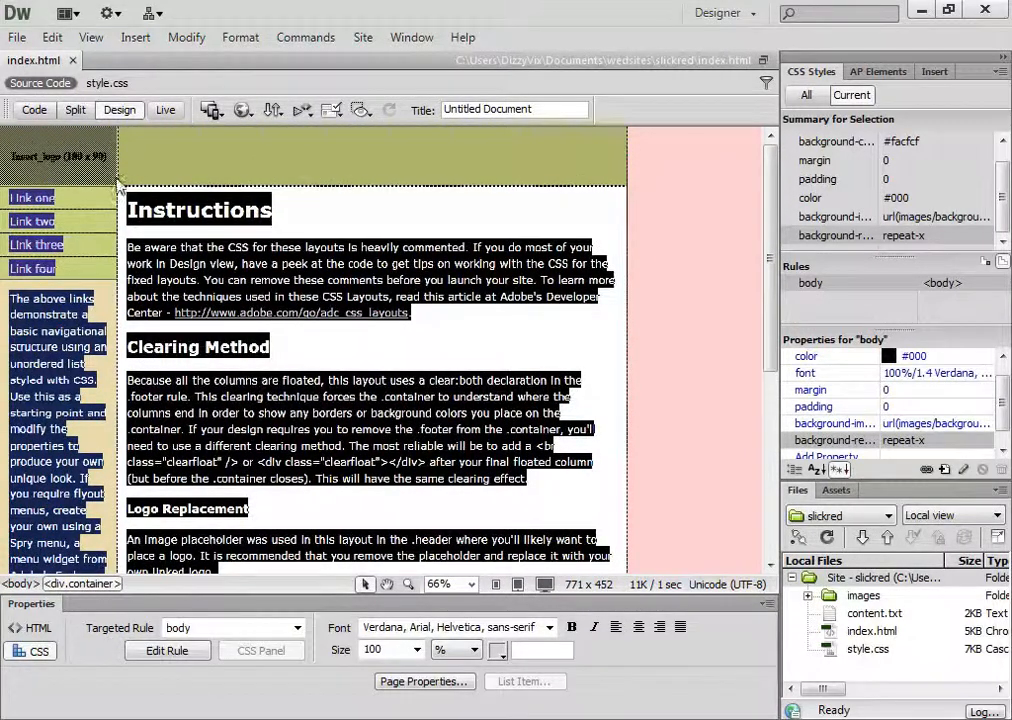
left_click(73, 163)
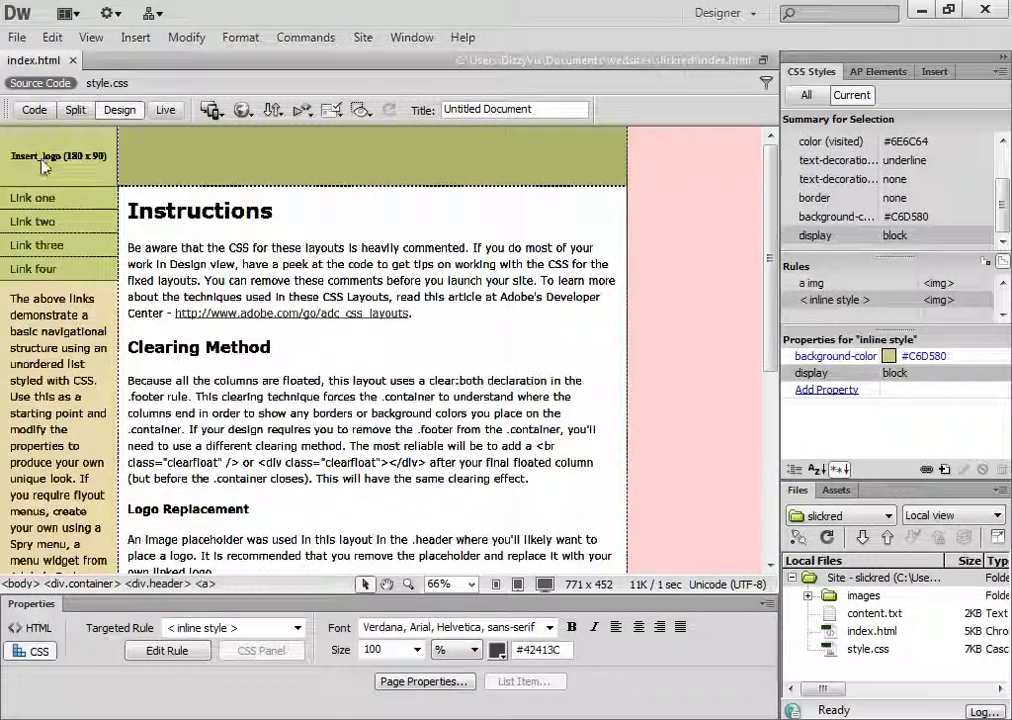
left_click(50, 160)
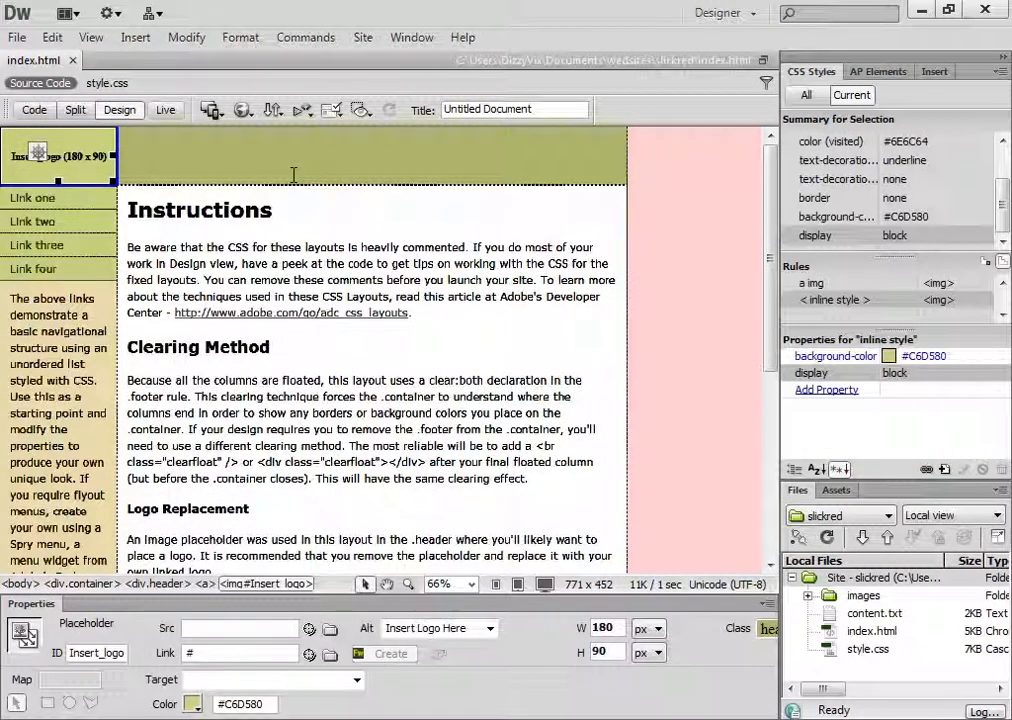
key("Delete")
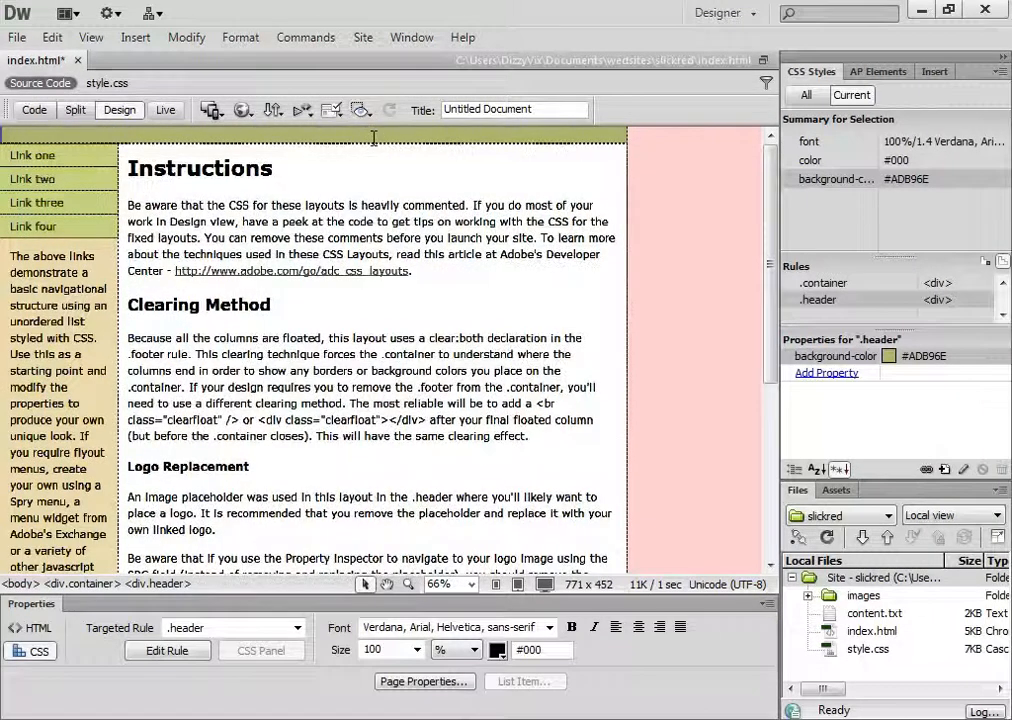
Select the header div and remove the background colour from its .header rule definition, applying the change
left_click(376, 140)
left_click(377, 144)
left_click(382, 136)
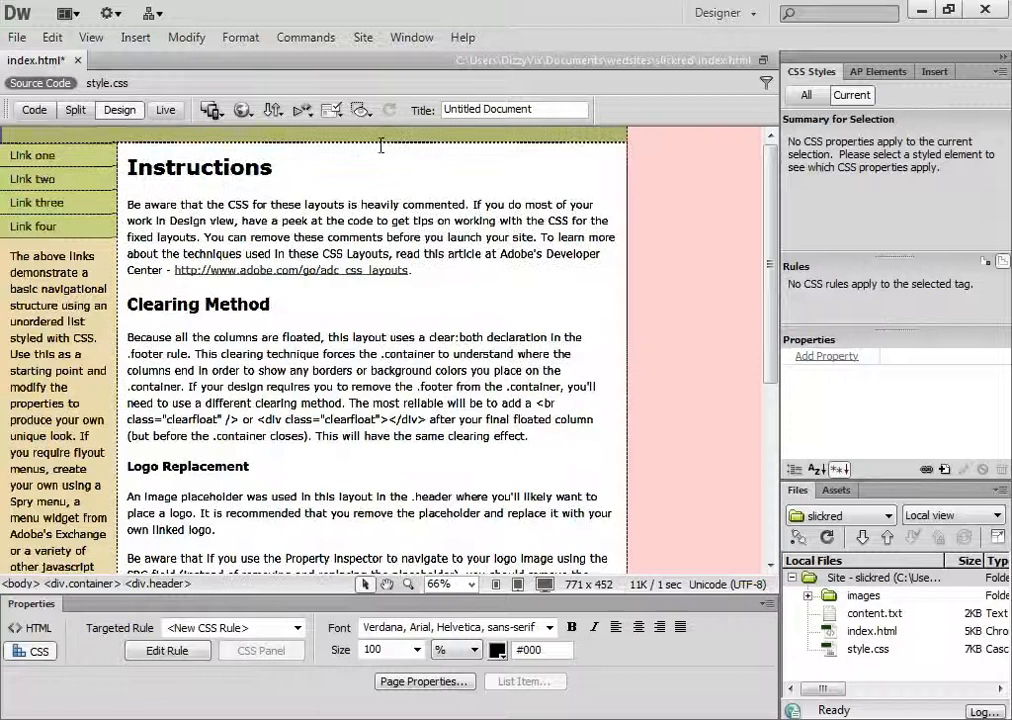
left_click(158, 584)
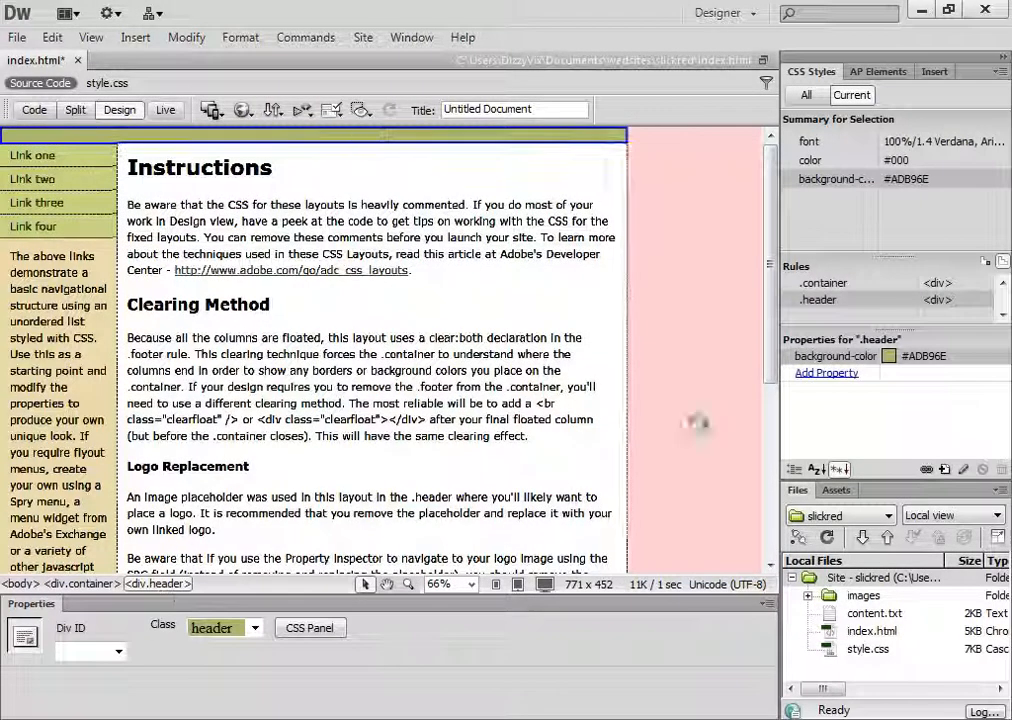
double_click(820, 300)
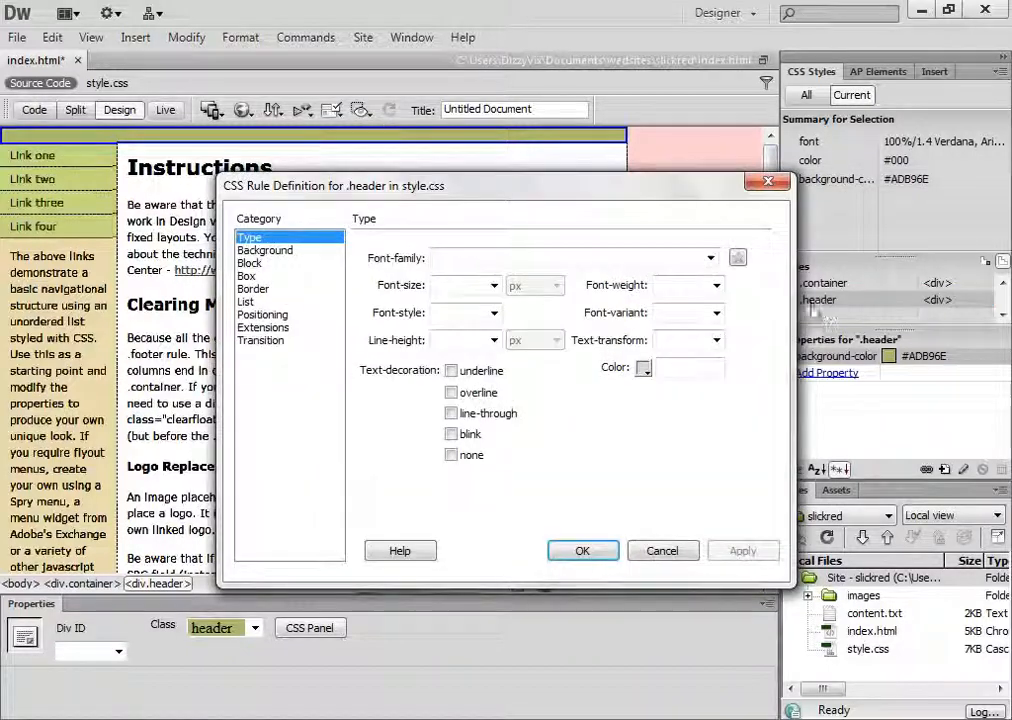
left_click(264, 250)
left_click_drag(522, 190, 380, 125)
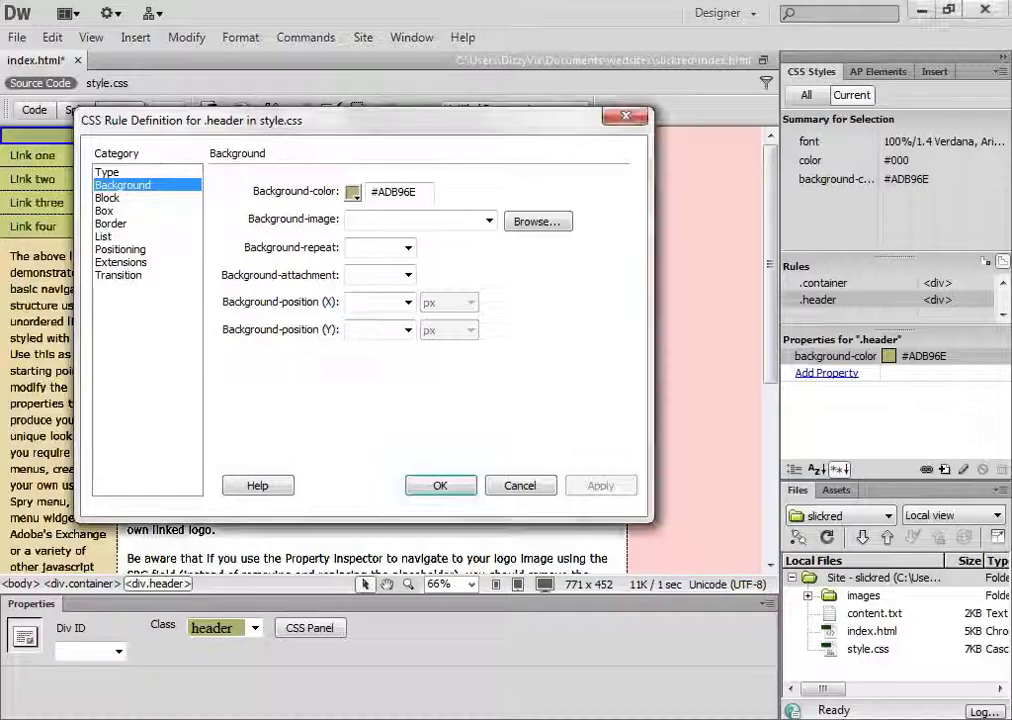
double_click(421, 198)
right_click(396, 198)
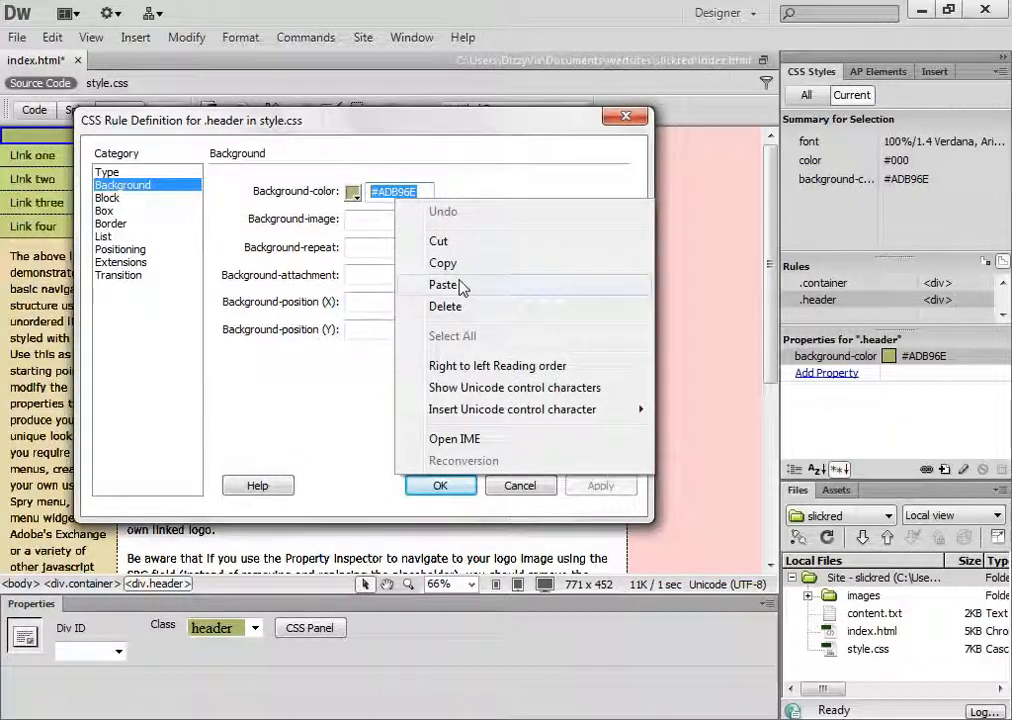
left_click(445, 306)
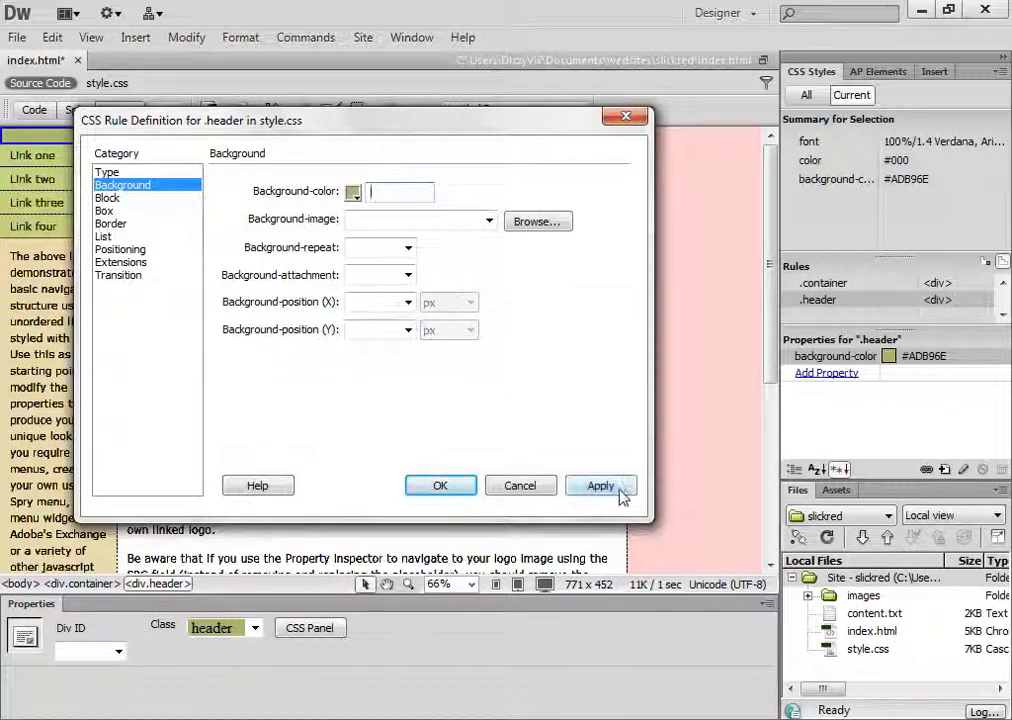
left_click(600, 485)
left_click(452, 486)
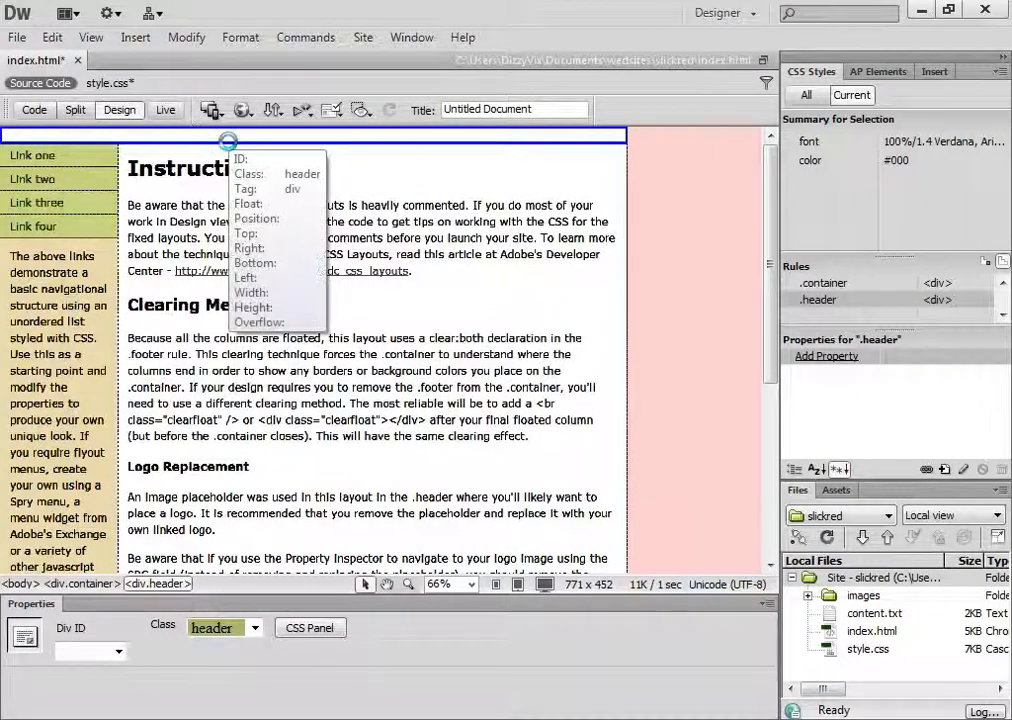
Enter the text "header" in the empty header div and preview the page in Live view before returning to Design view
left_click(230, 142)
type("header")
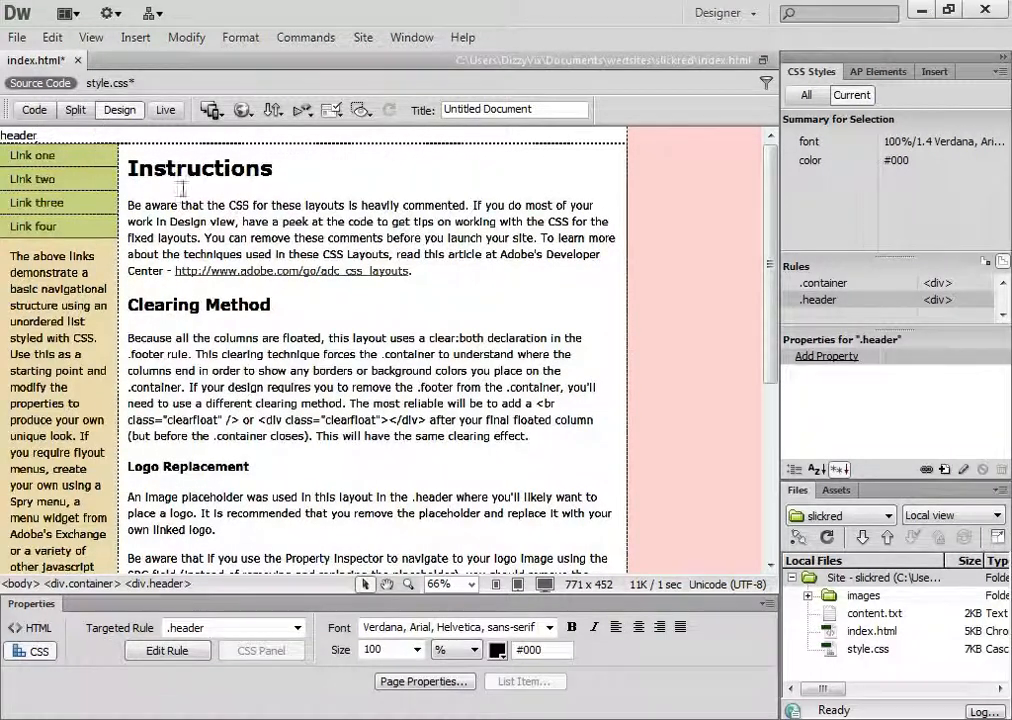
left_click(166, 110)
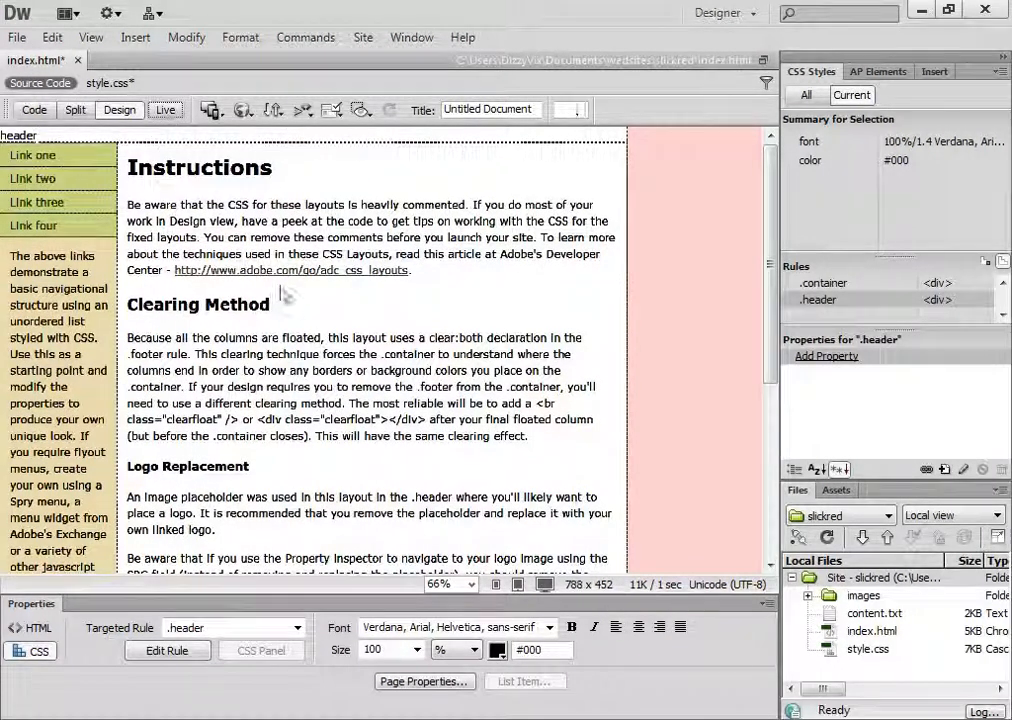
scroll(519, 277, "down", 1)
scroll(205, 215, "up", 1)
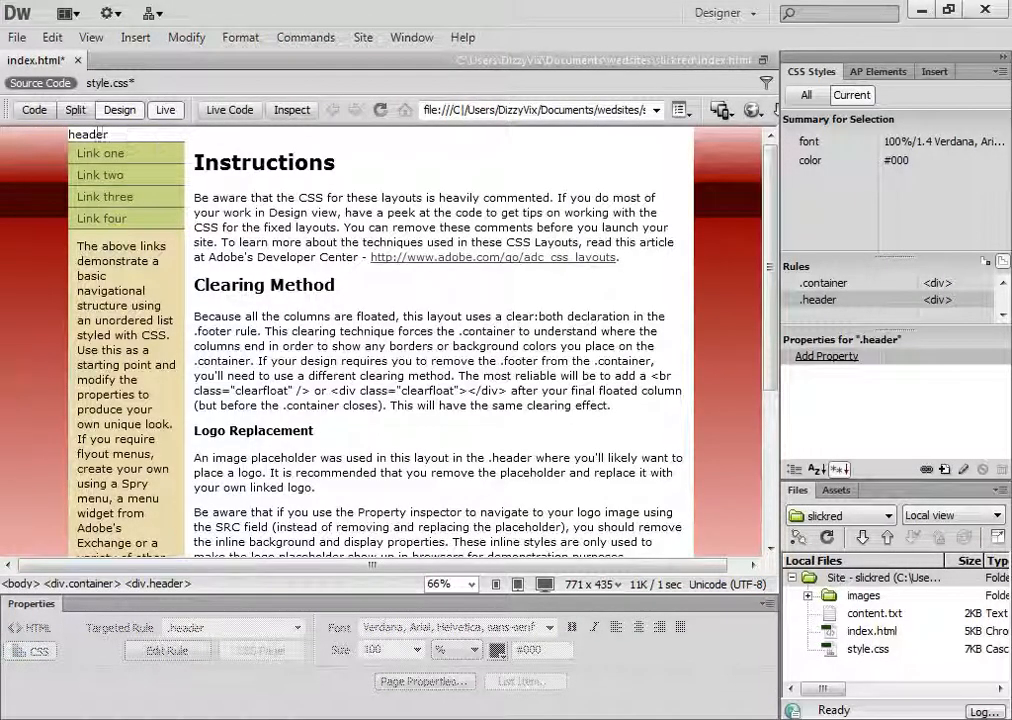
left_click(165, 110)
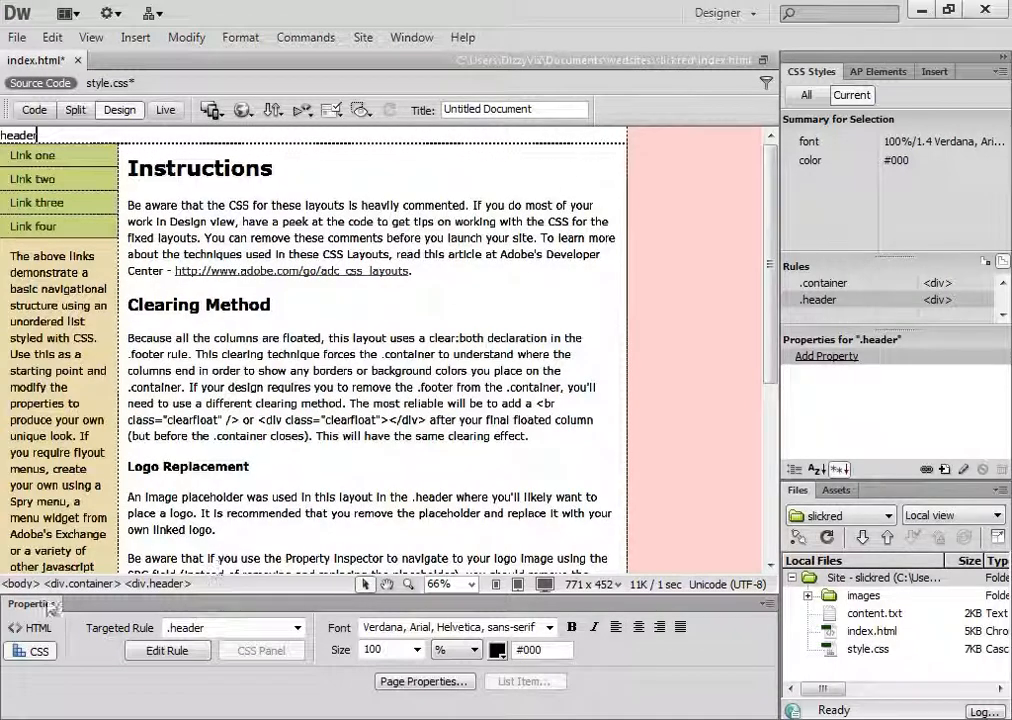
Select the container div and remove the background colour from its .container rule definition, applying the change
left_click(155, 583)
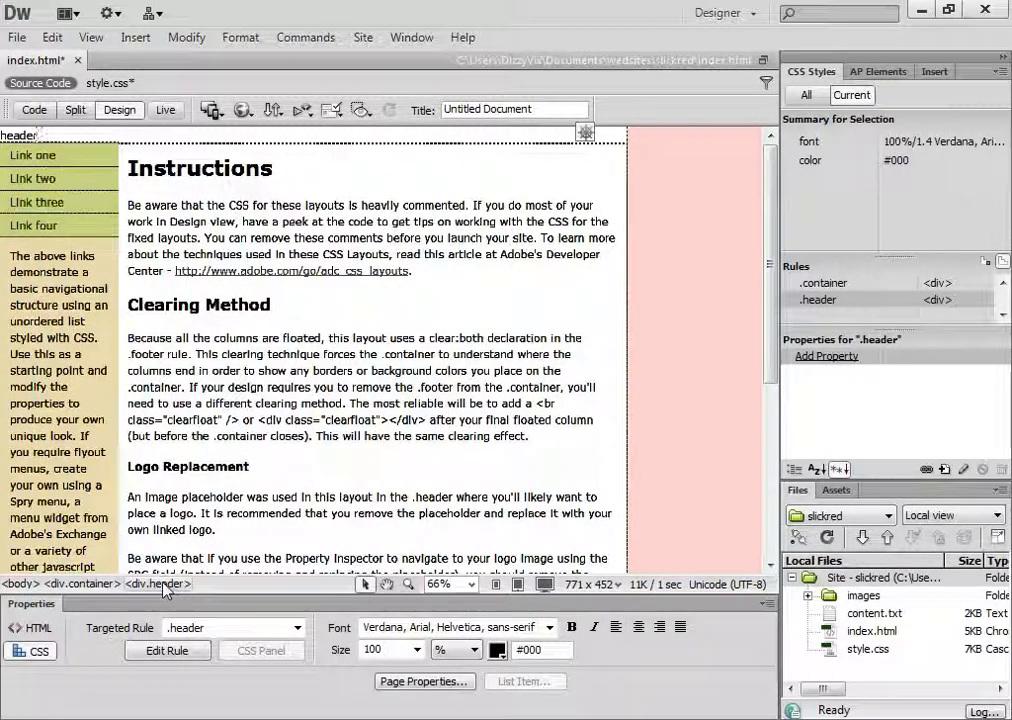
left_click(81, 590)
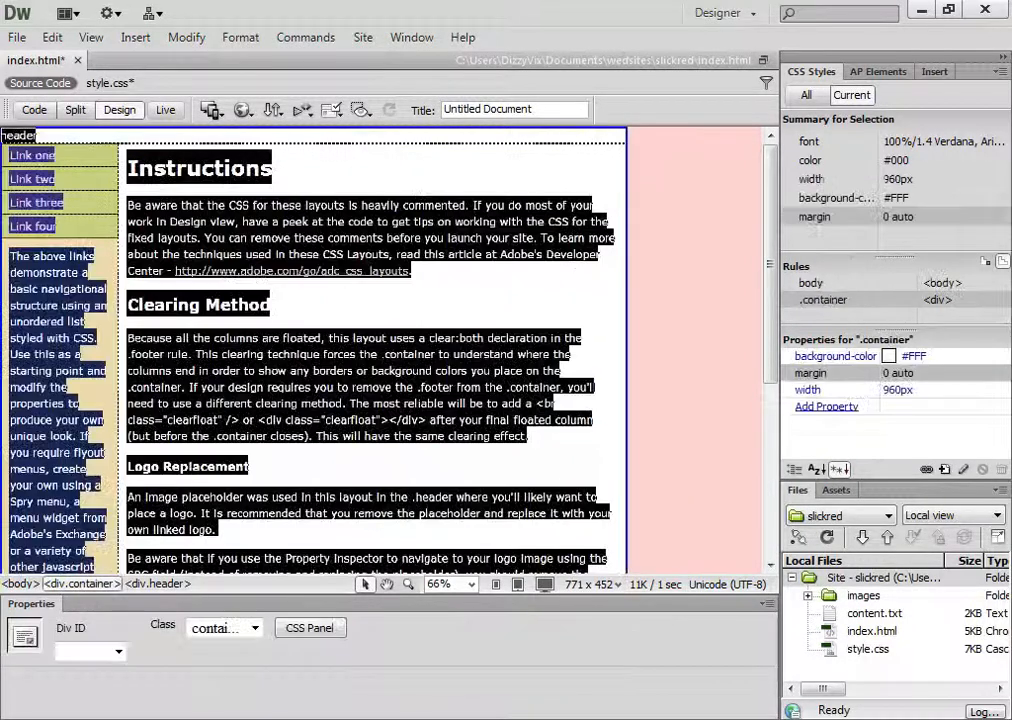
double_click(822, 300)
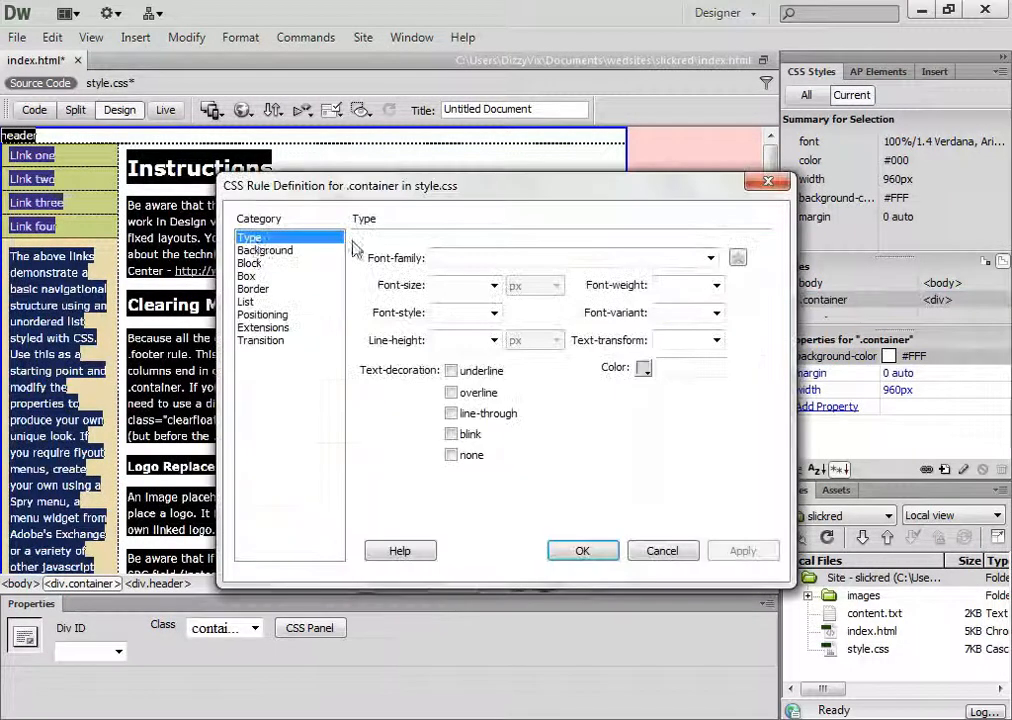
left_click(260, 251)
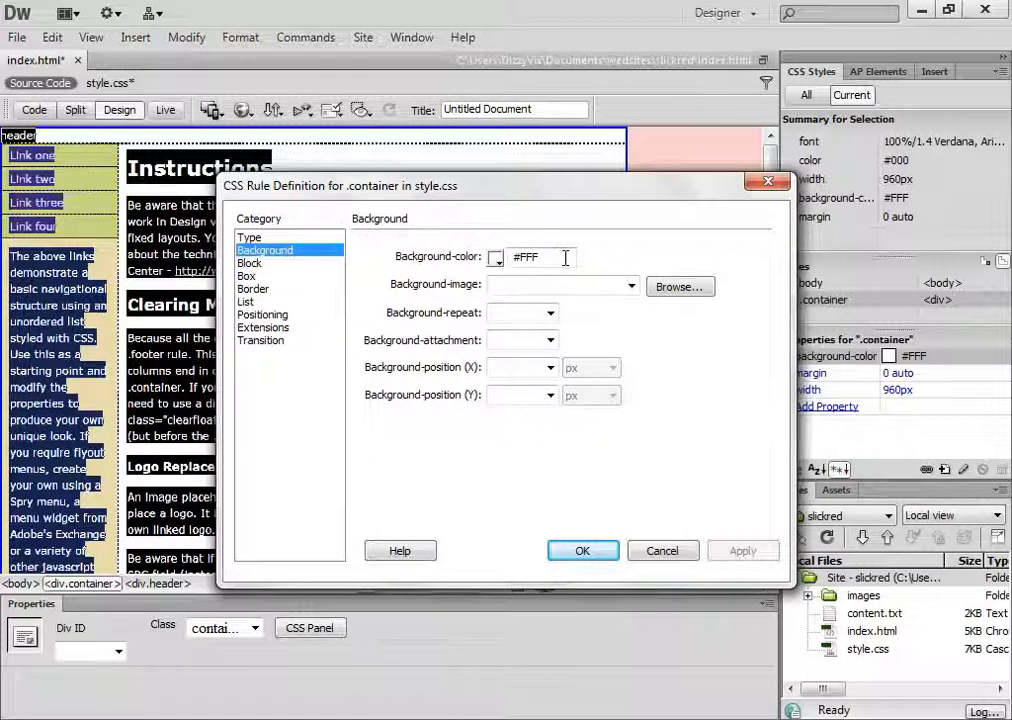
left_click_drag(559, 257, 512, 257)
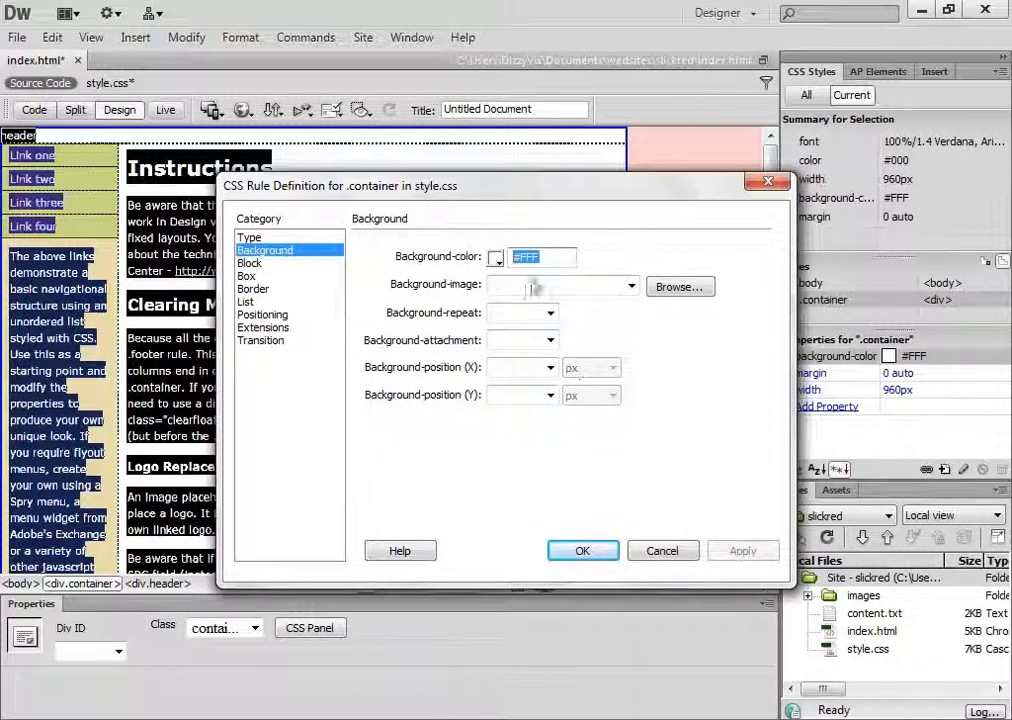
right_click(529, 255)
left_click(578, 361)
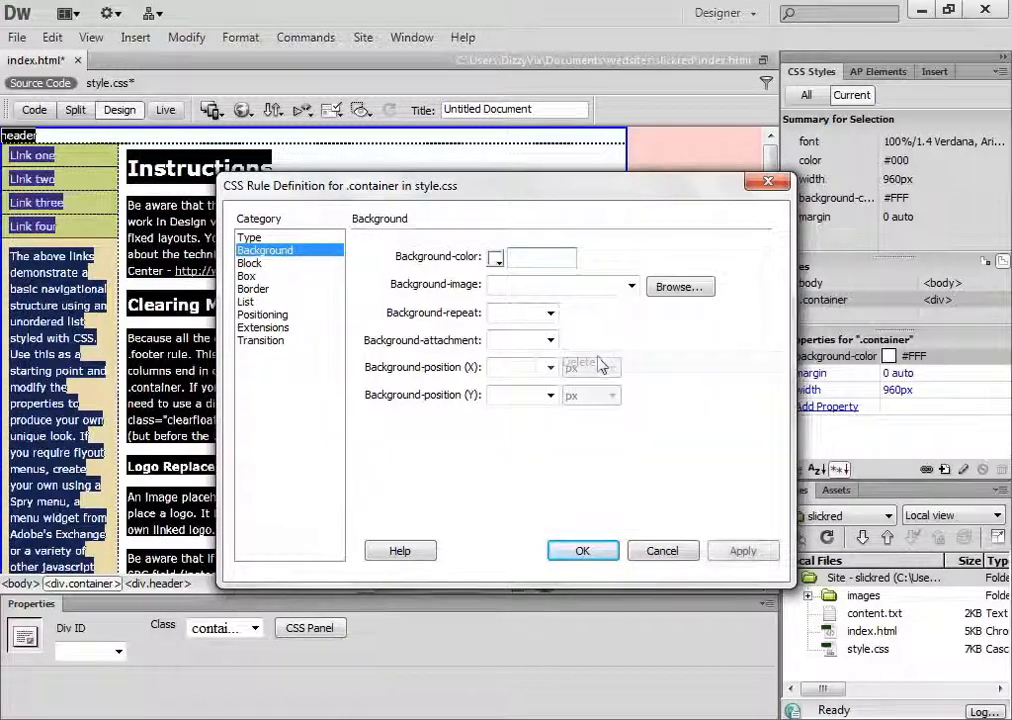
left_click(740, 550)
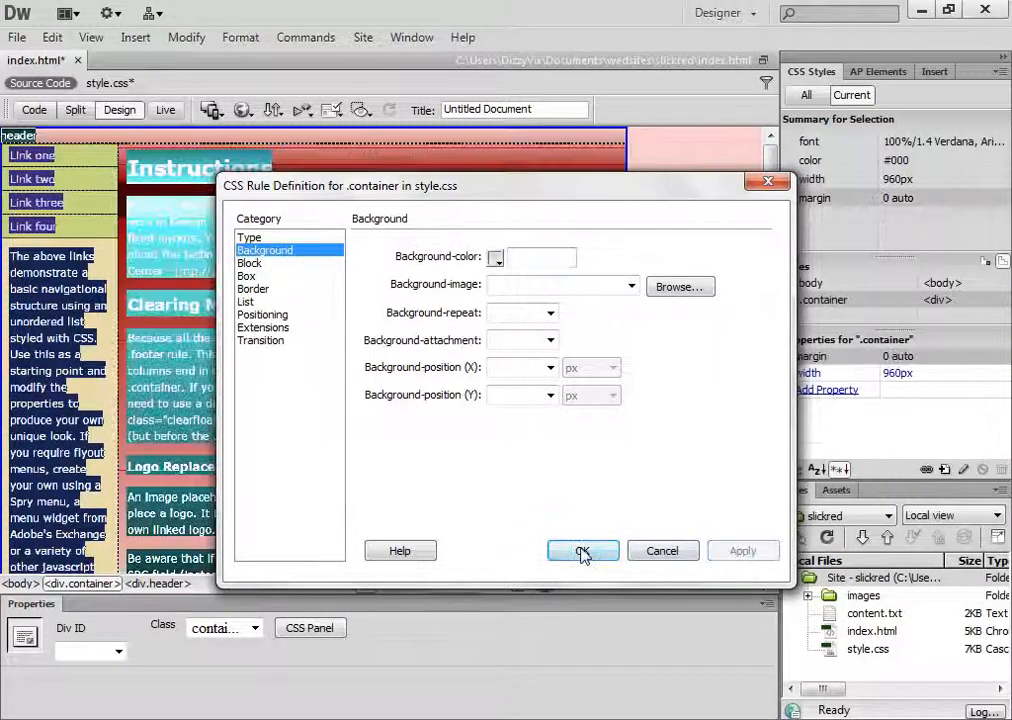
left_click(582, 551)
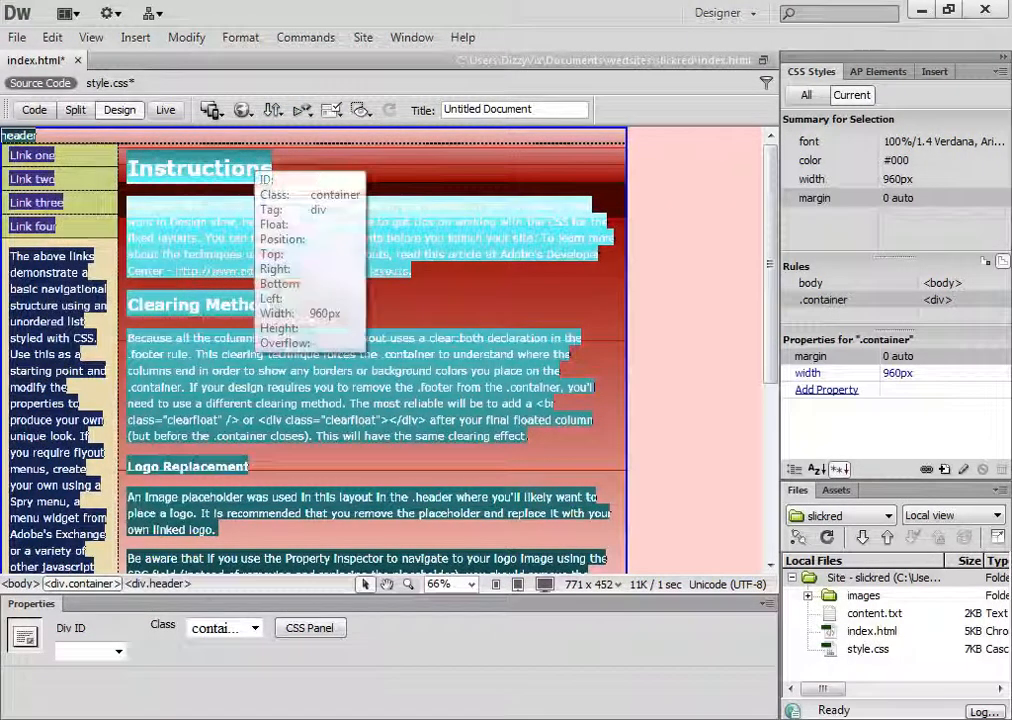
left_click(468, 169)
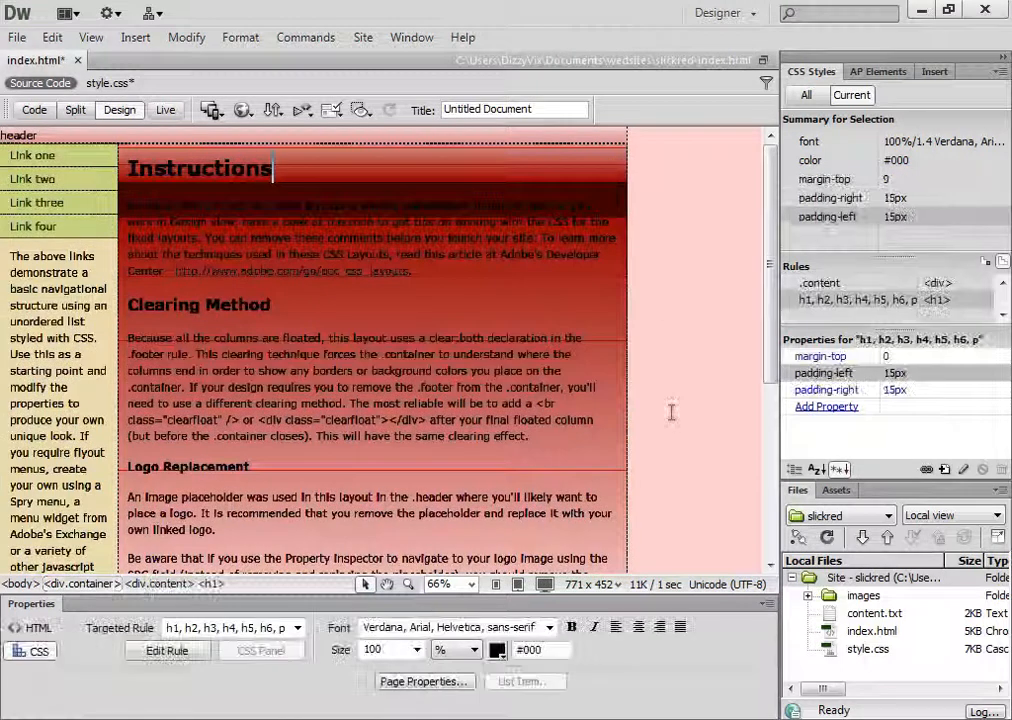
Select the sidebar div and remove the background colour from its .sidebar1 rule definition, applying the change
left_click(120, 385)
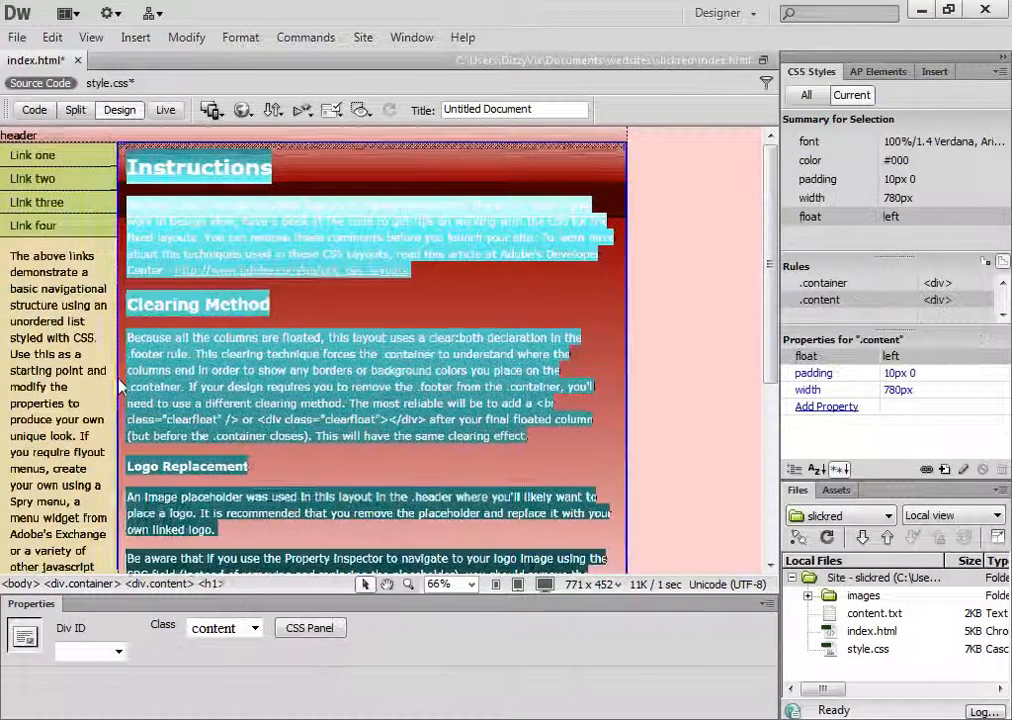
left_click(105, 386)
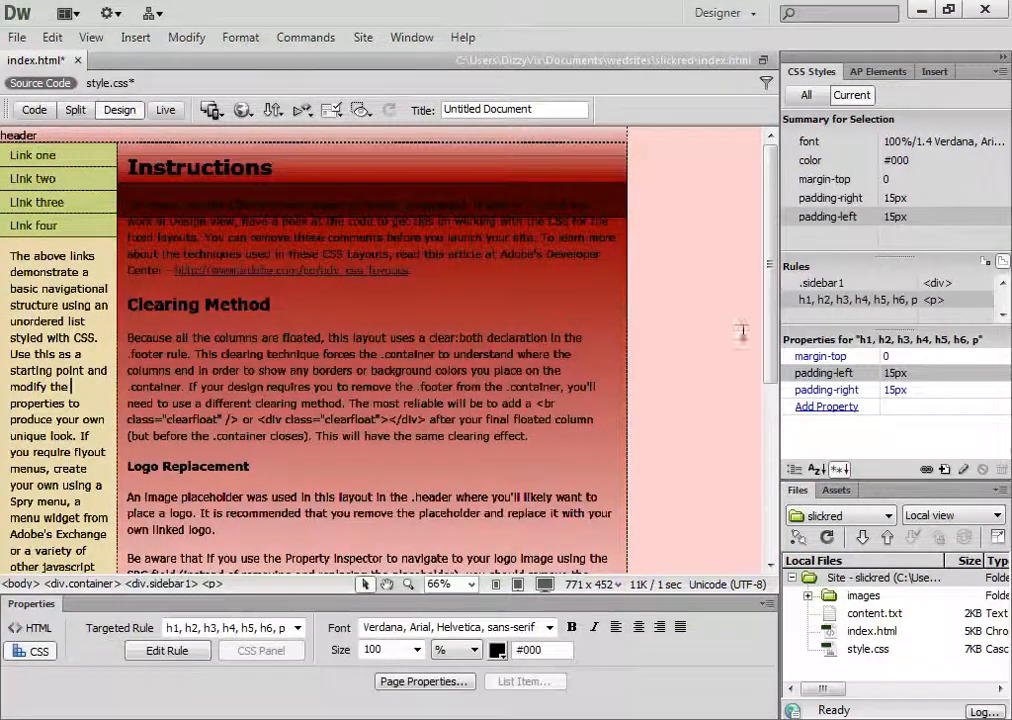
scroll(95, 350, "down", 5)
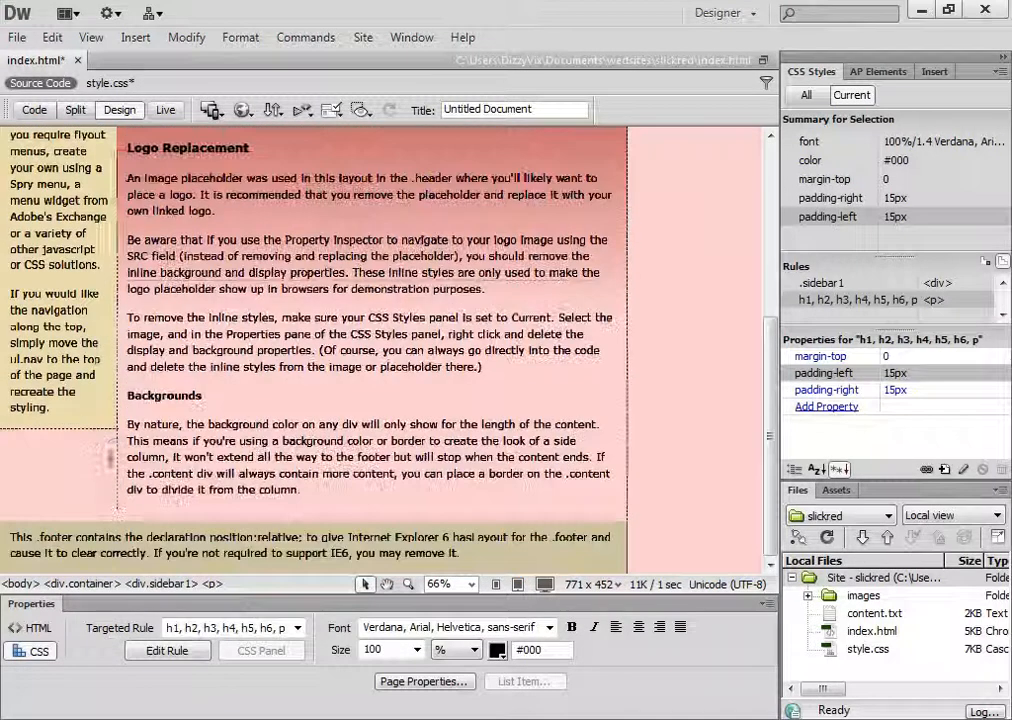
left_click(91, 430)
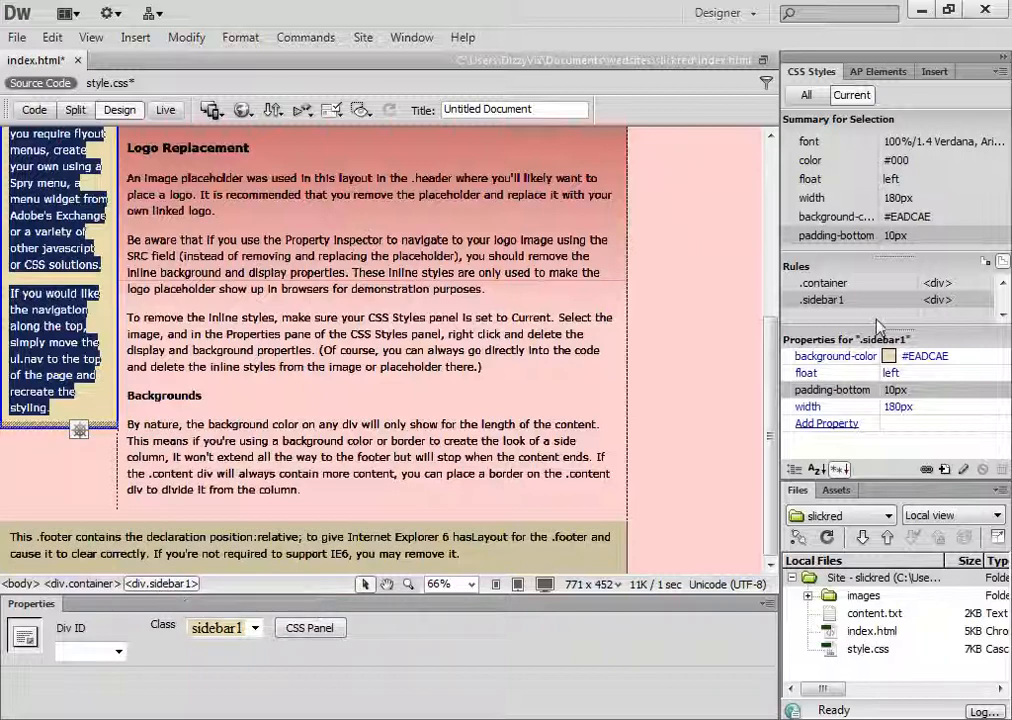
double_click(836, 300)
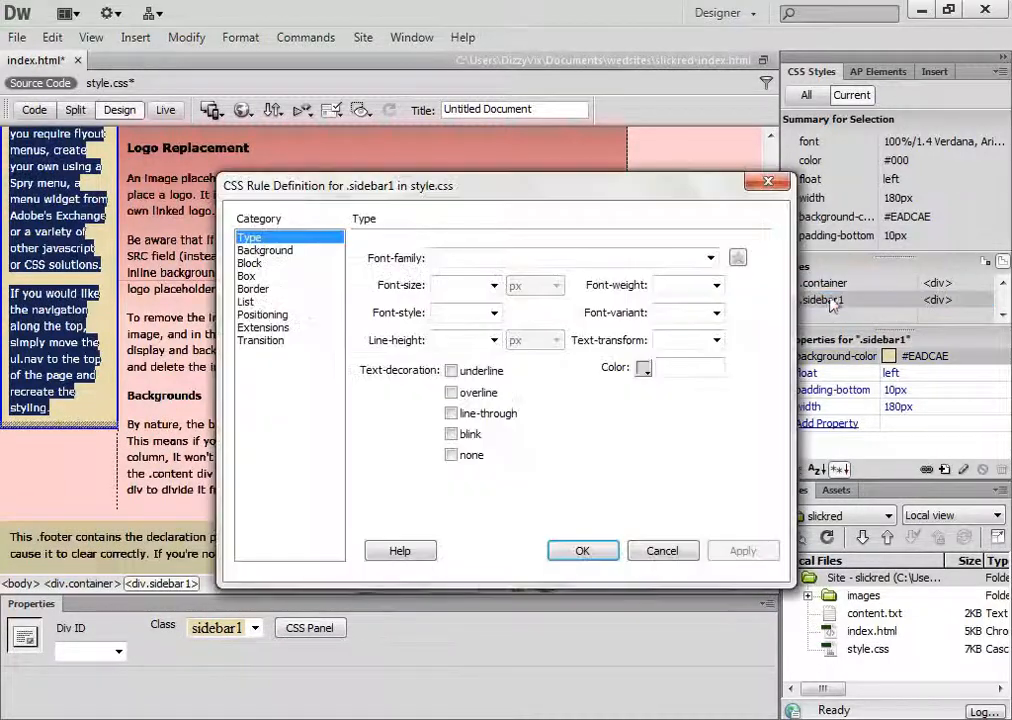
left_click(281, 252)
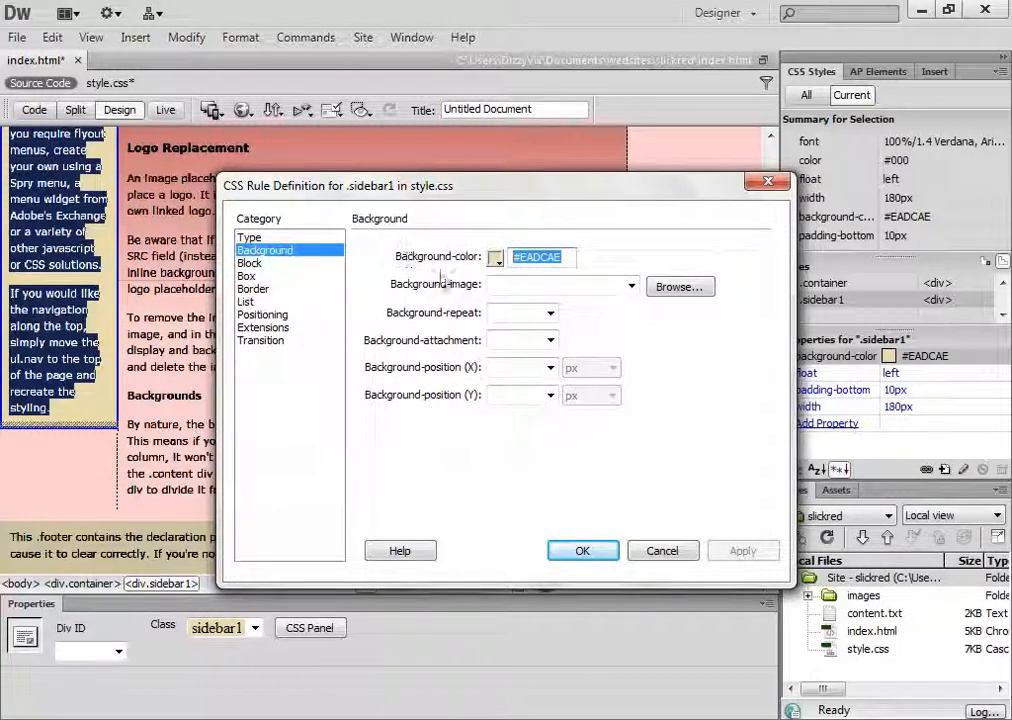
right_click(526, 263)
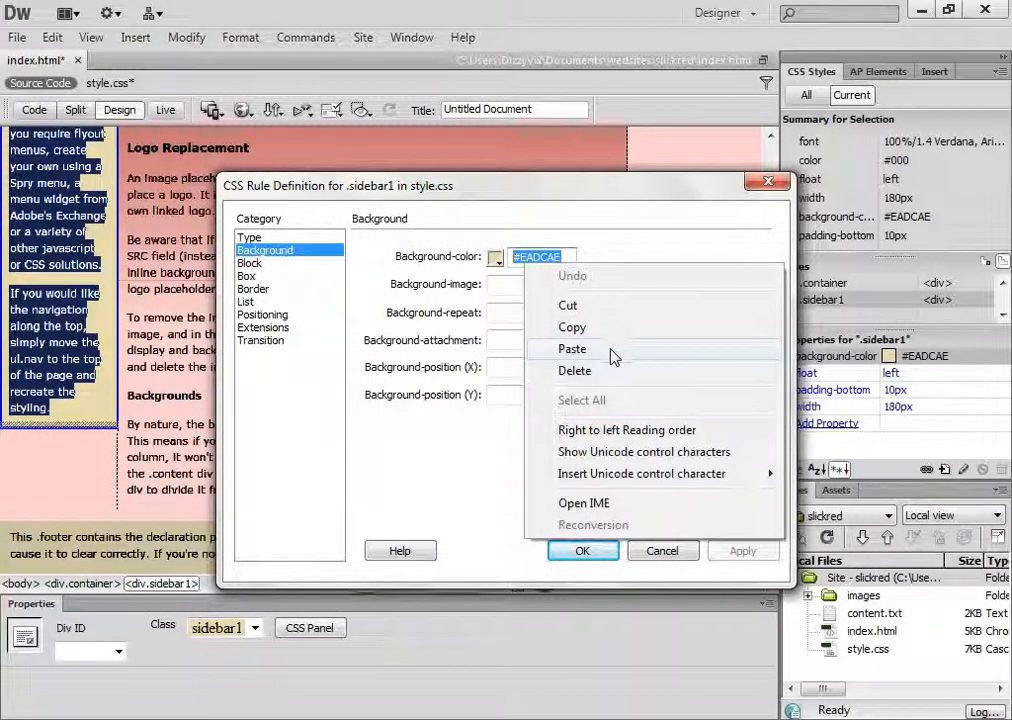
left_click(575, 371)
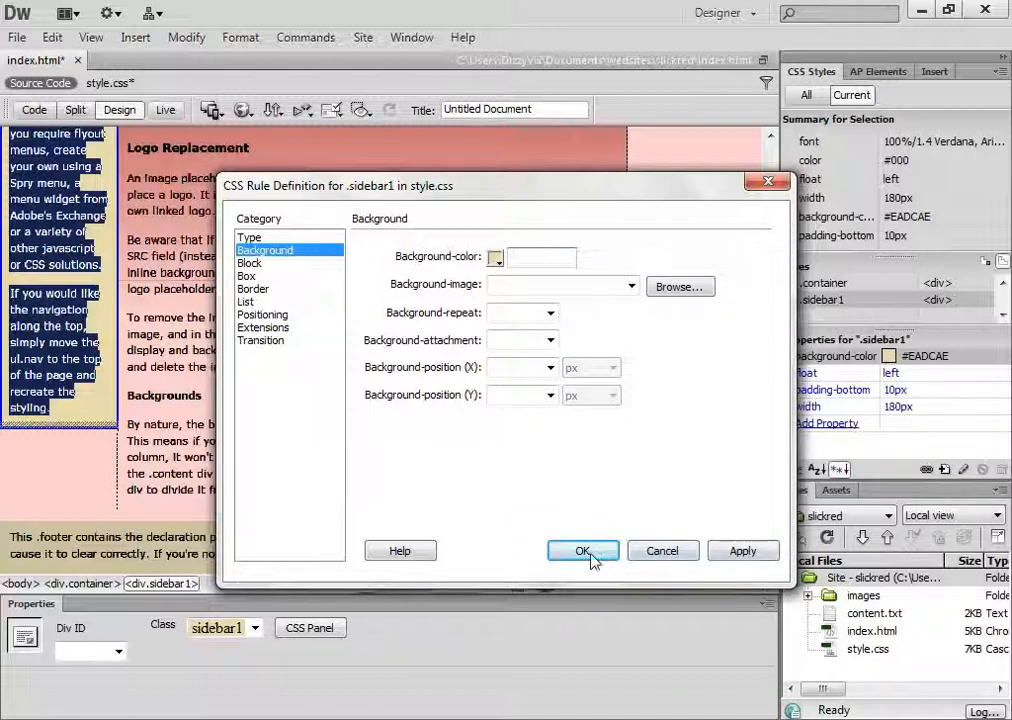
left_click(736, 550)
left_click(578, 554)
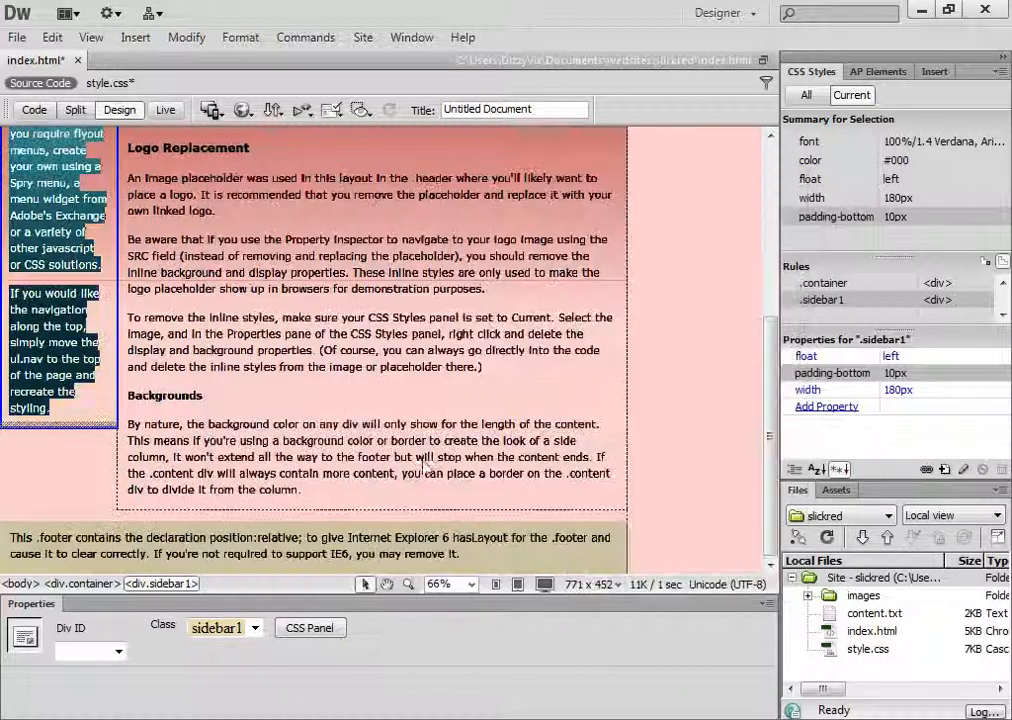
left_click(87, 449)
scroll(120, 430, "up", 6)
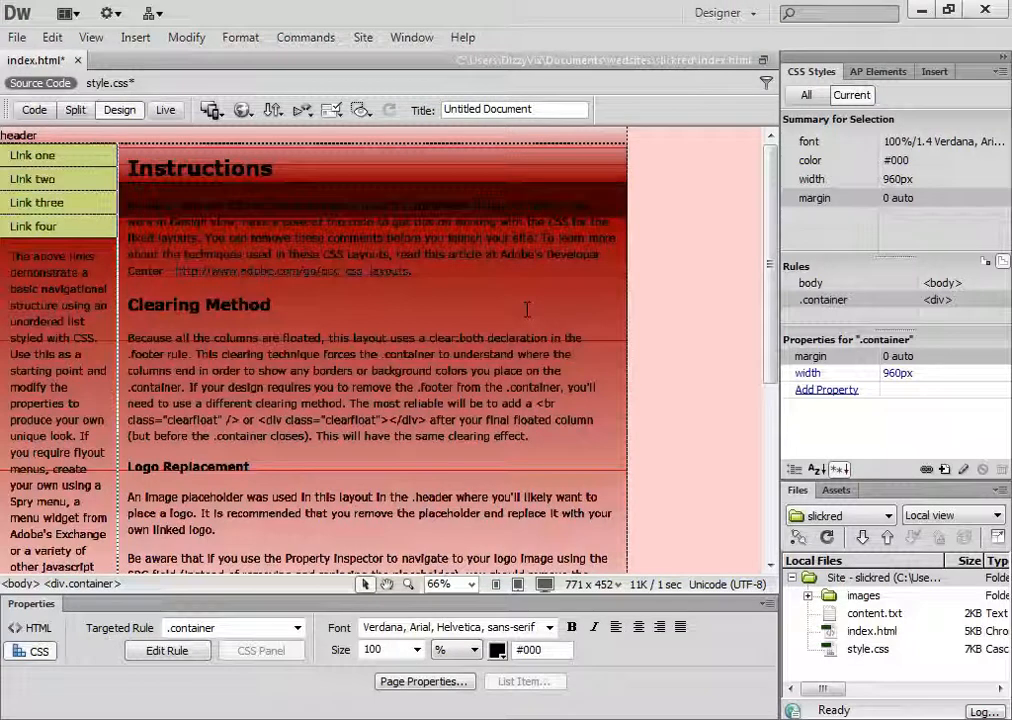
Select the content div and set the background colour of its .content rule to white #FFF, applying the change
left_click(456, 274)
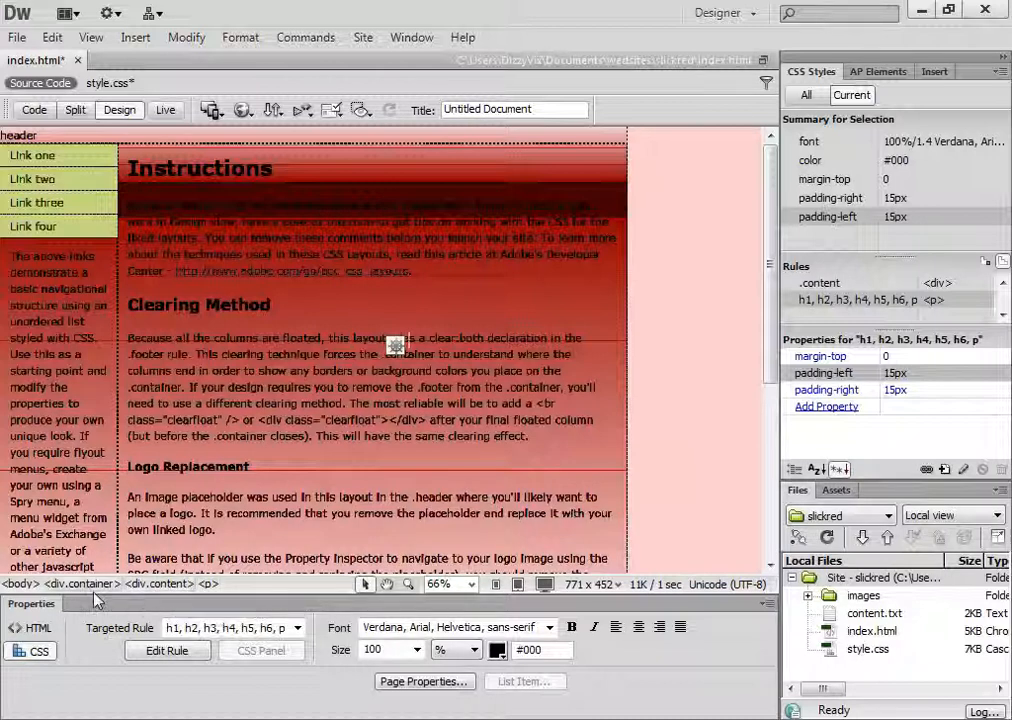
left_click(160, 584)
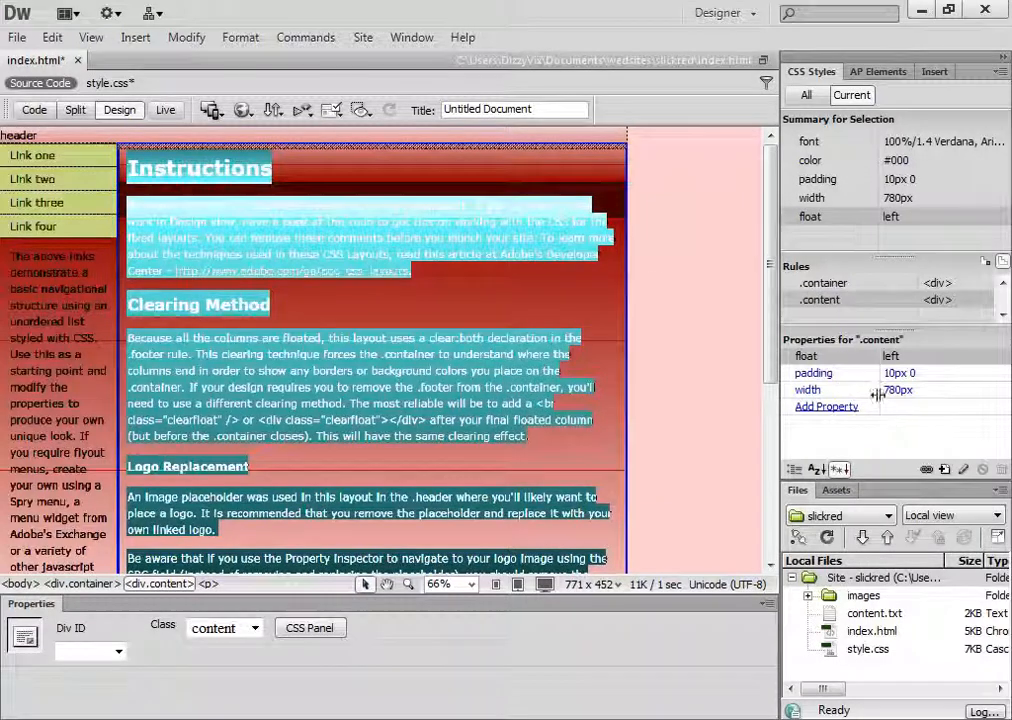
left_click(833, 300)
double_click(830, 306)
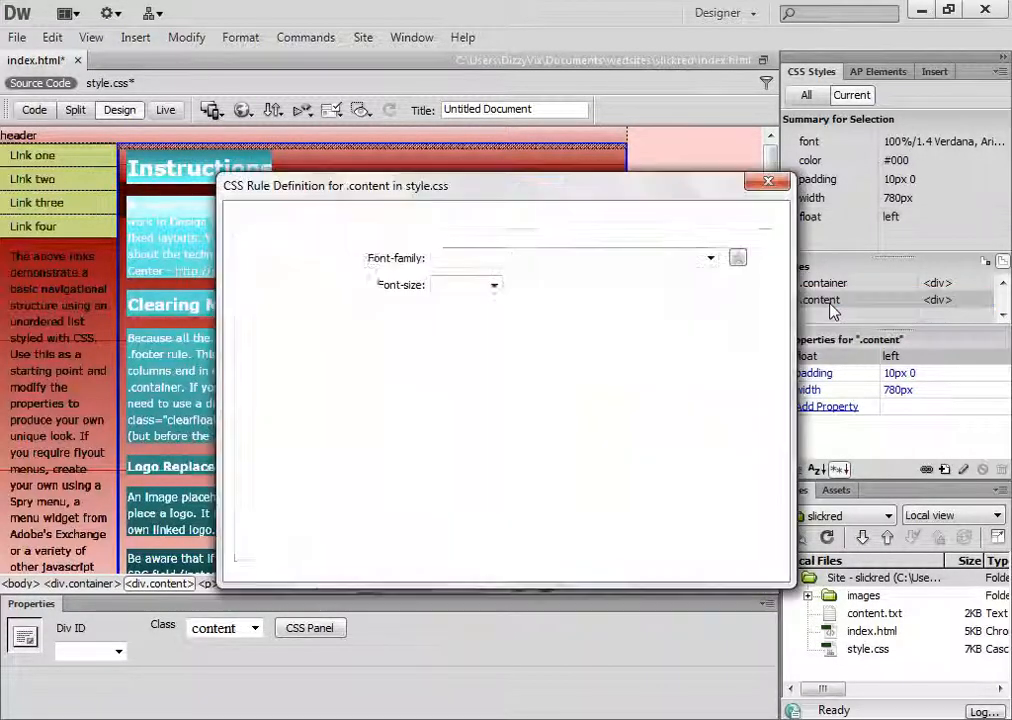
left_click_drag(675, 188, 860, 212)
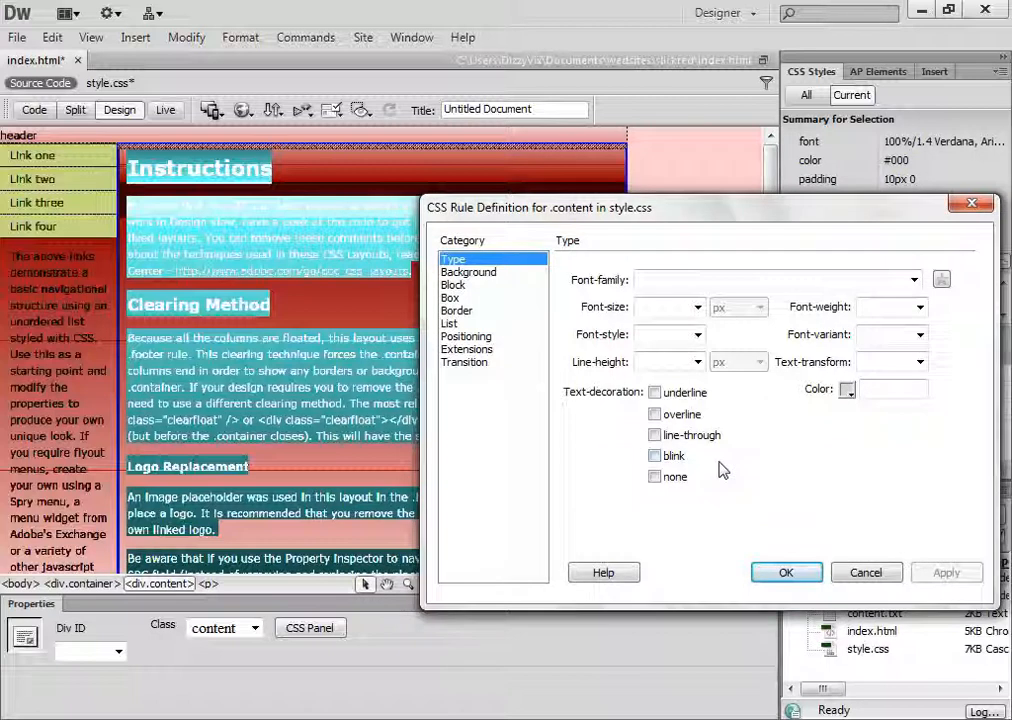
left_click(504, 276)
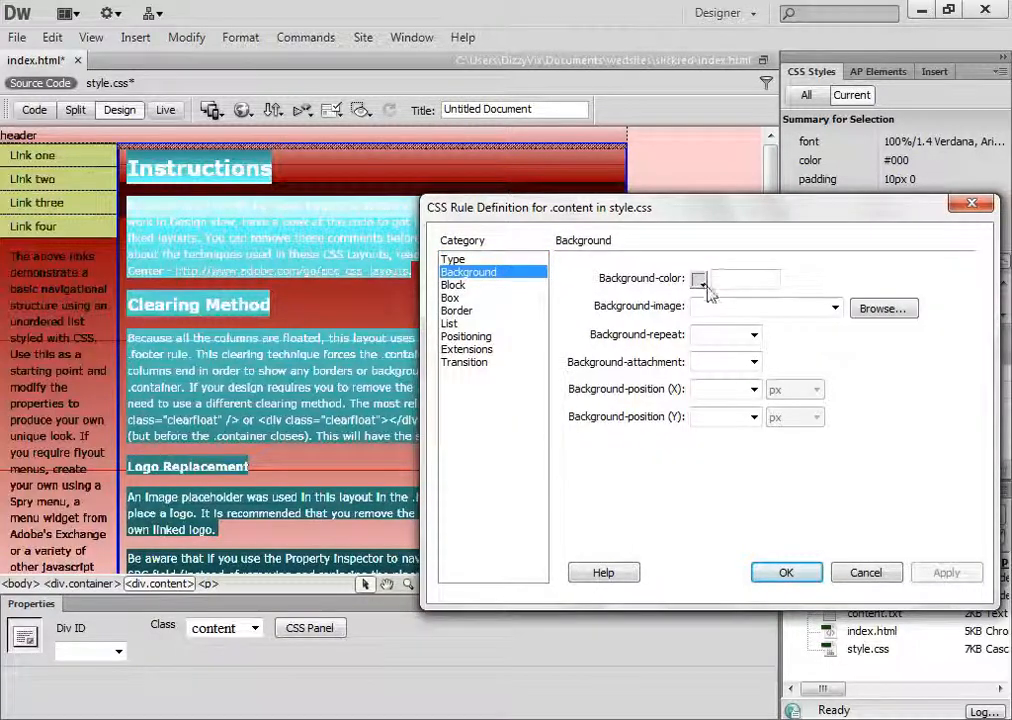
left_click(699, 281)
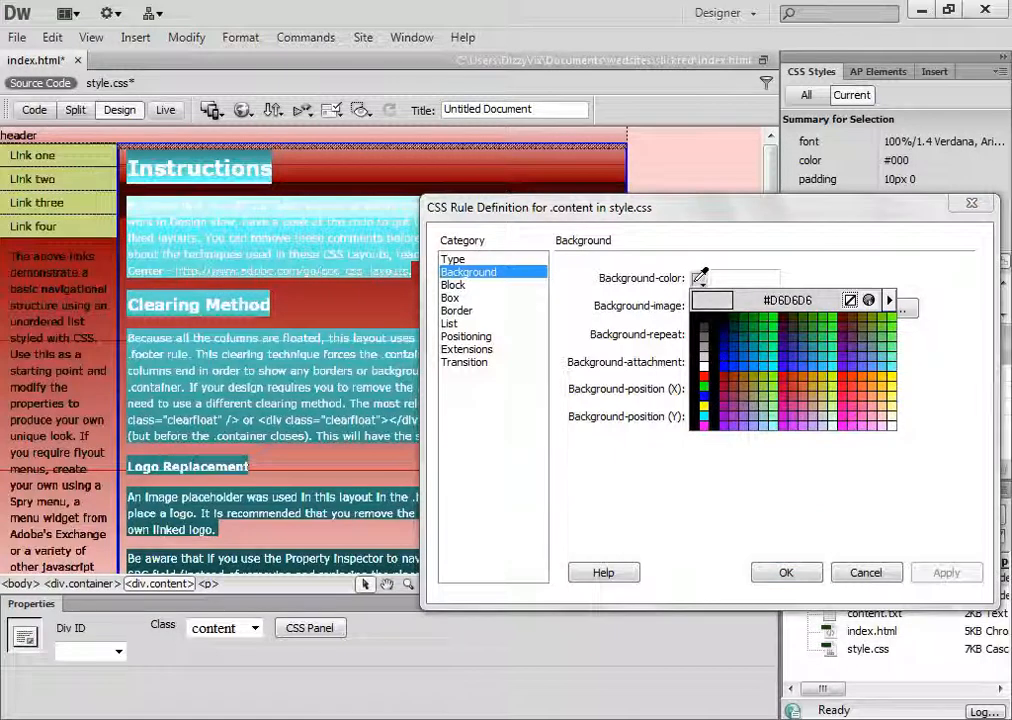
left_click(703, 285)
left_click(703, 285)
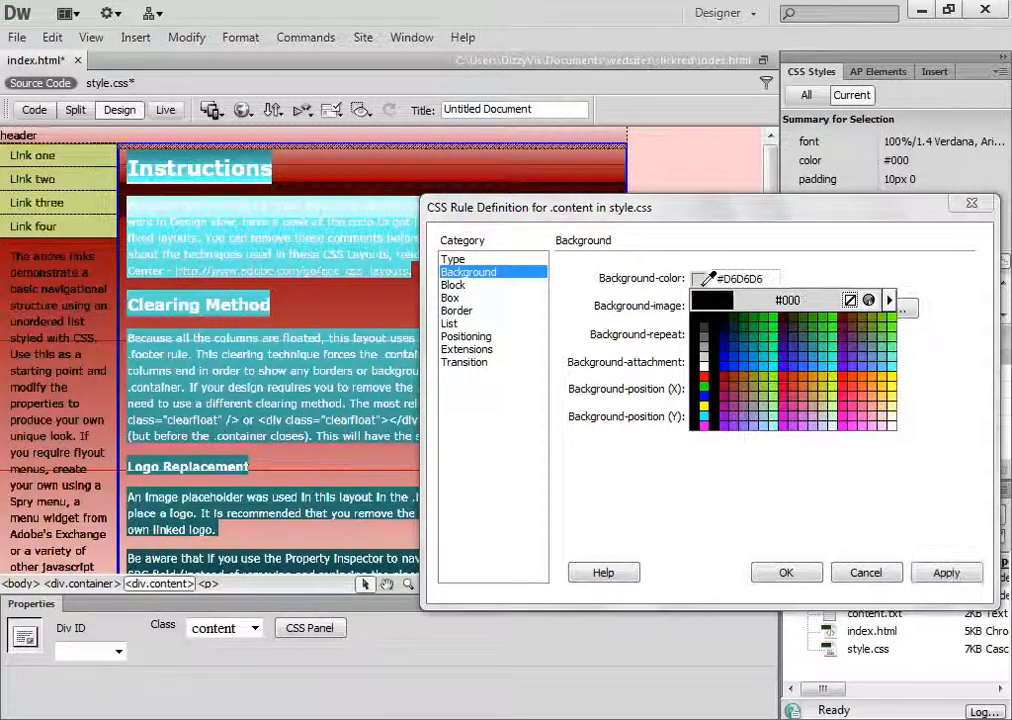
left_click(703, 378)
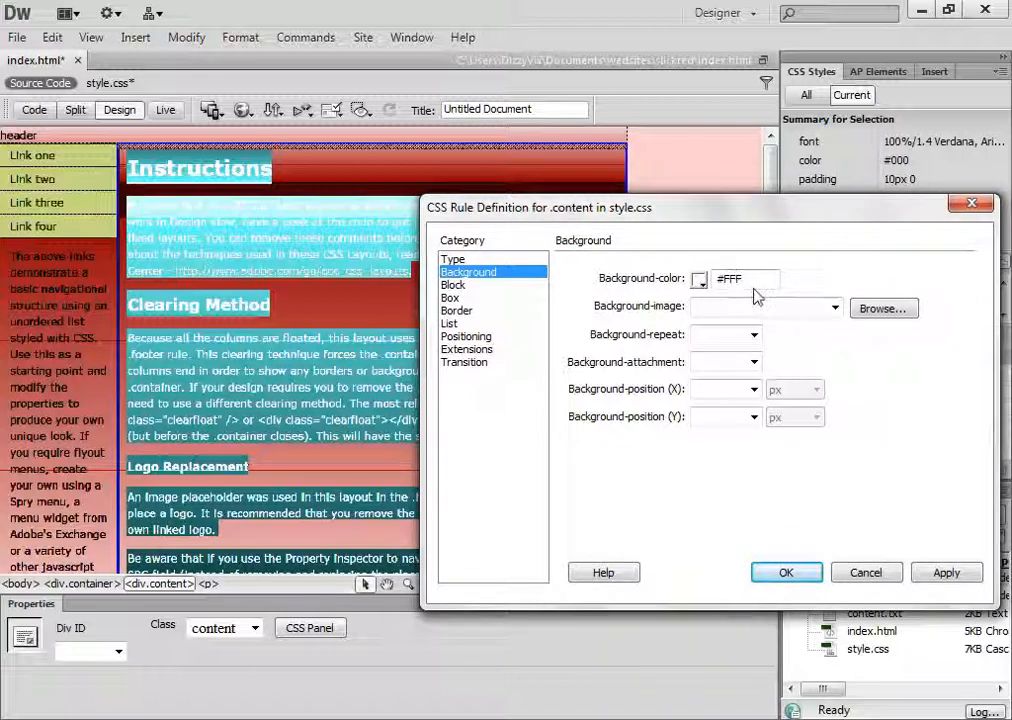
left_click(940, 578)
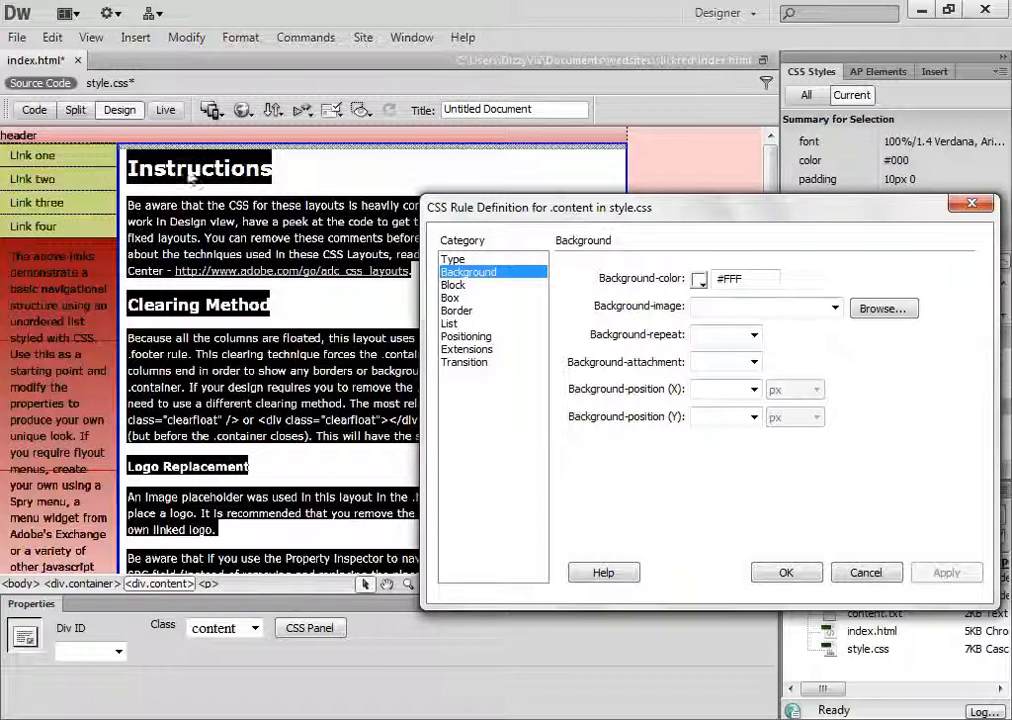
Set the box width of the .content rule to 700 px and apply the change
left_click(453, 286)
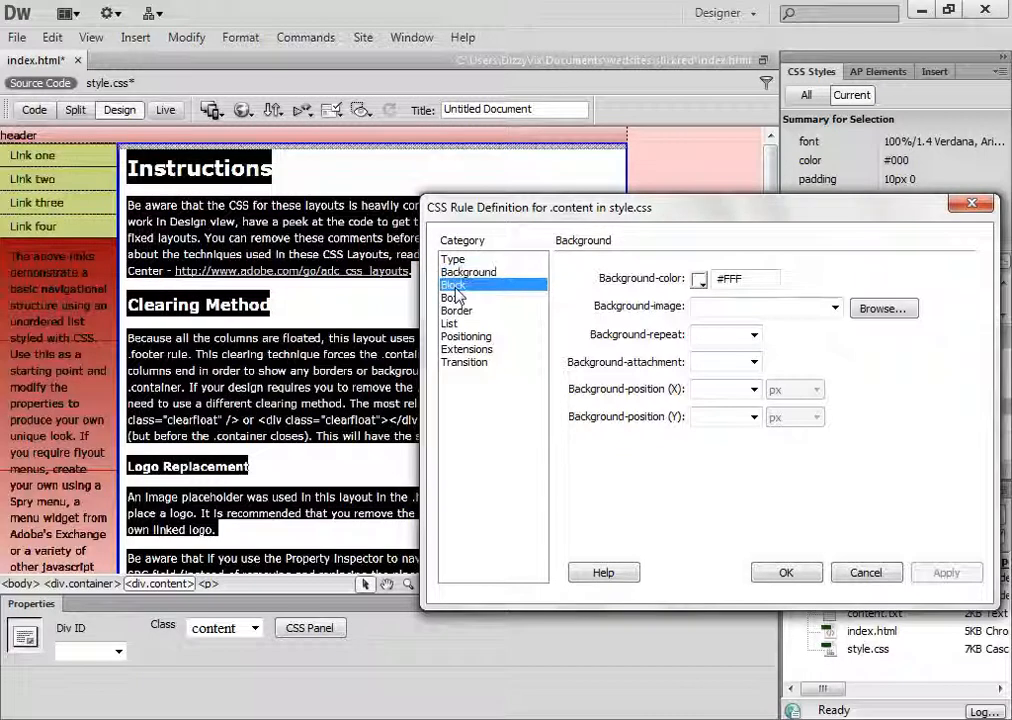
left_click(452, 298)
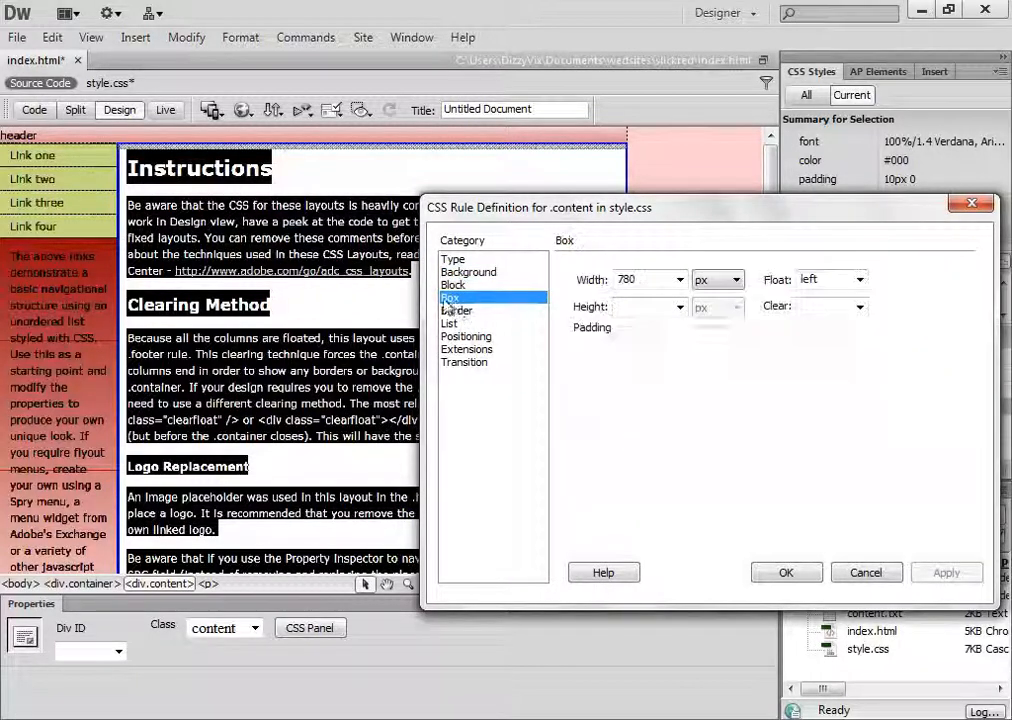
double_click(654, 280)
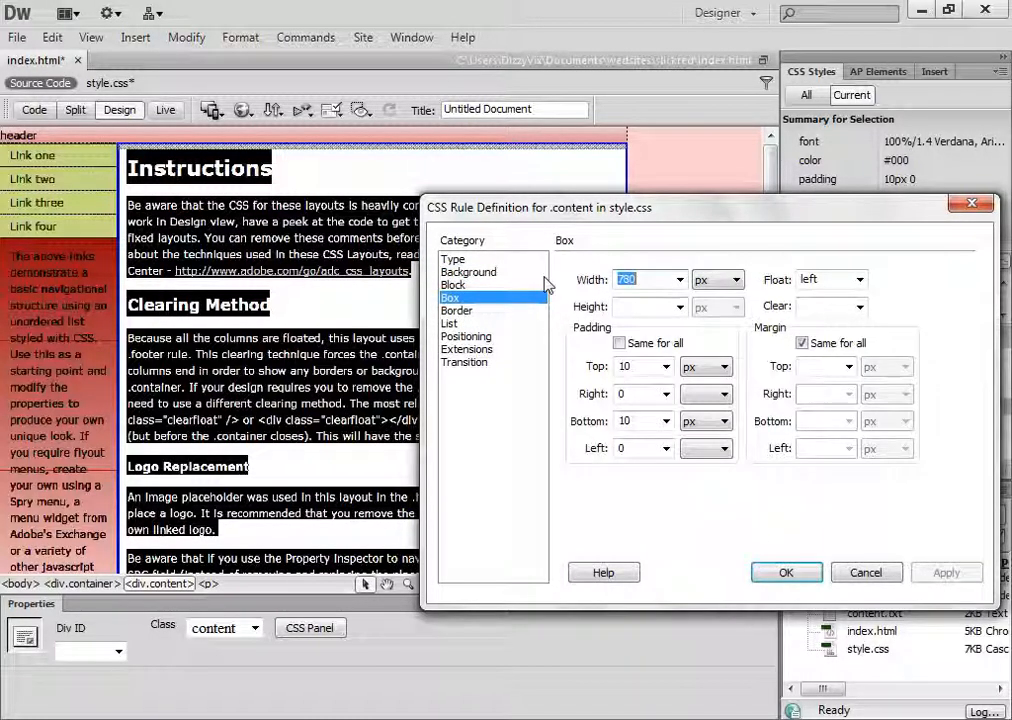
type("700")
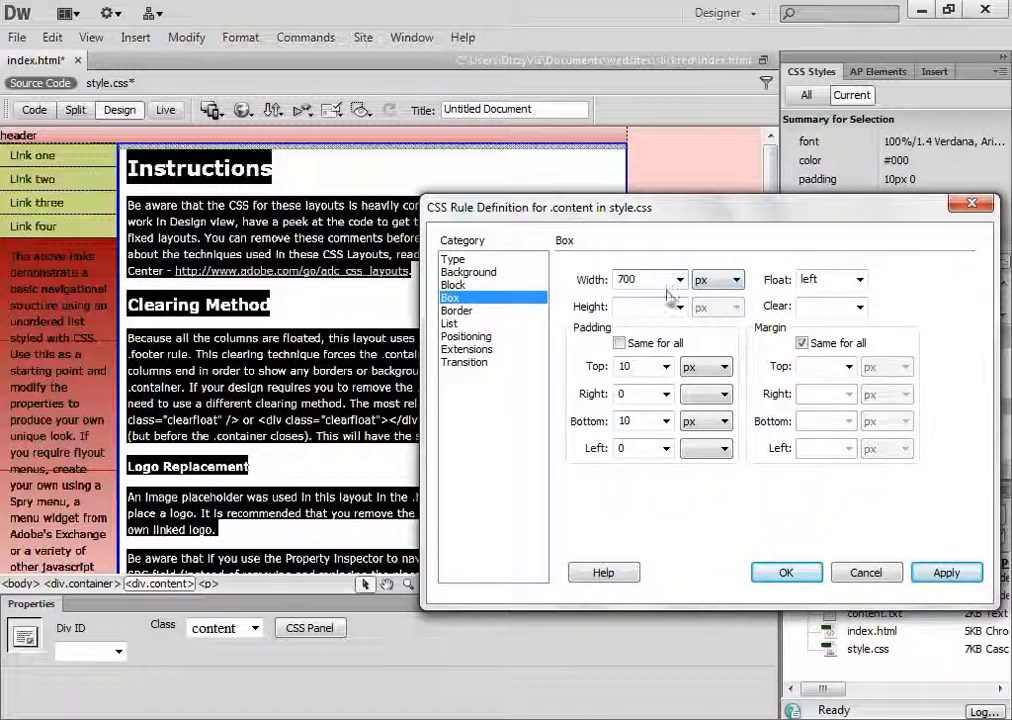
left_click(945, 574)
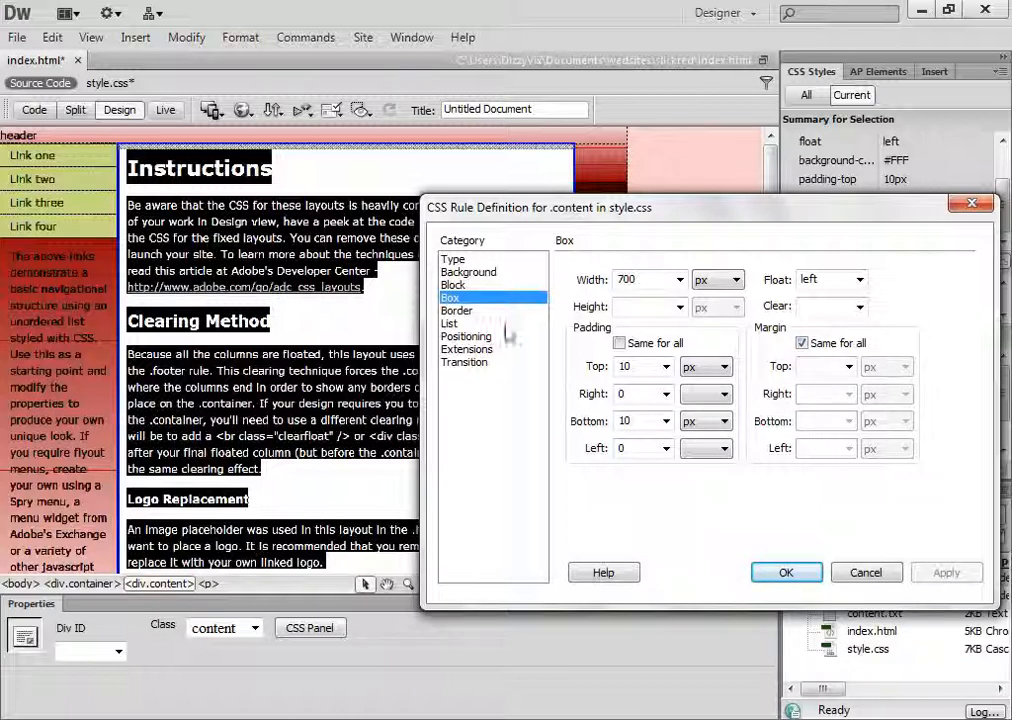
Show the border settings of the .content rule, switch to Notepad and copy the dark red code 420001
left_click(455, 312)
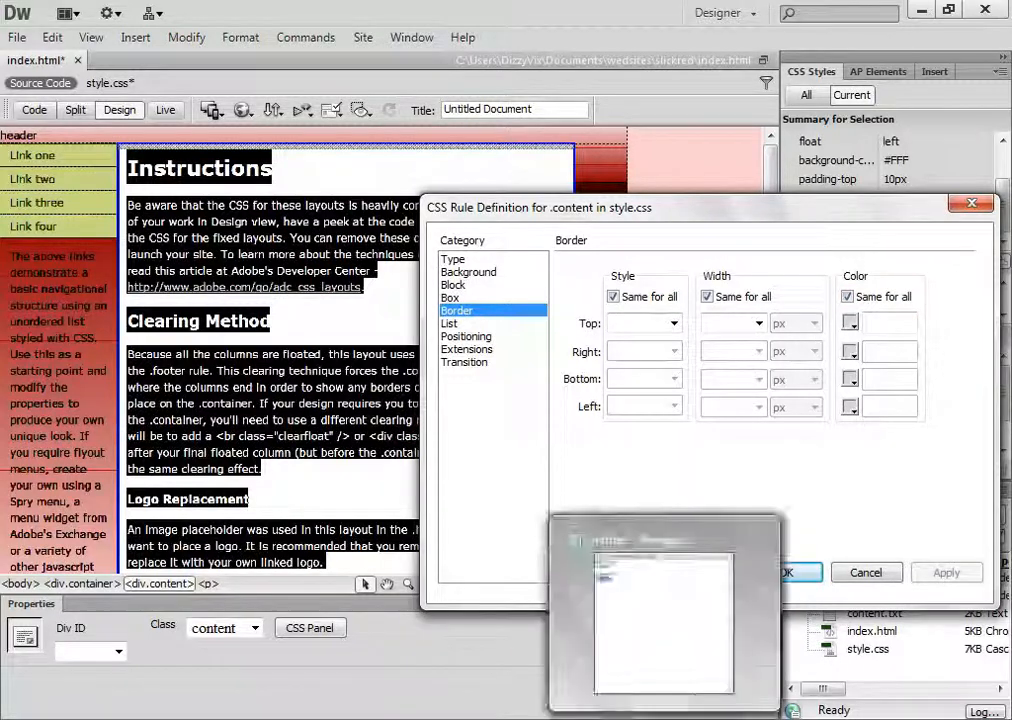
left_click(641, 706)
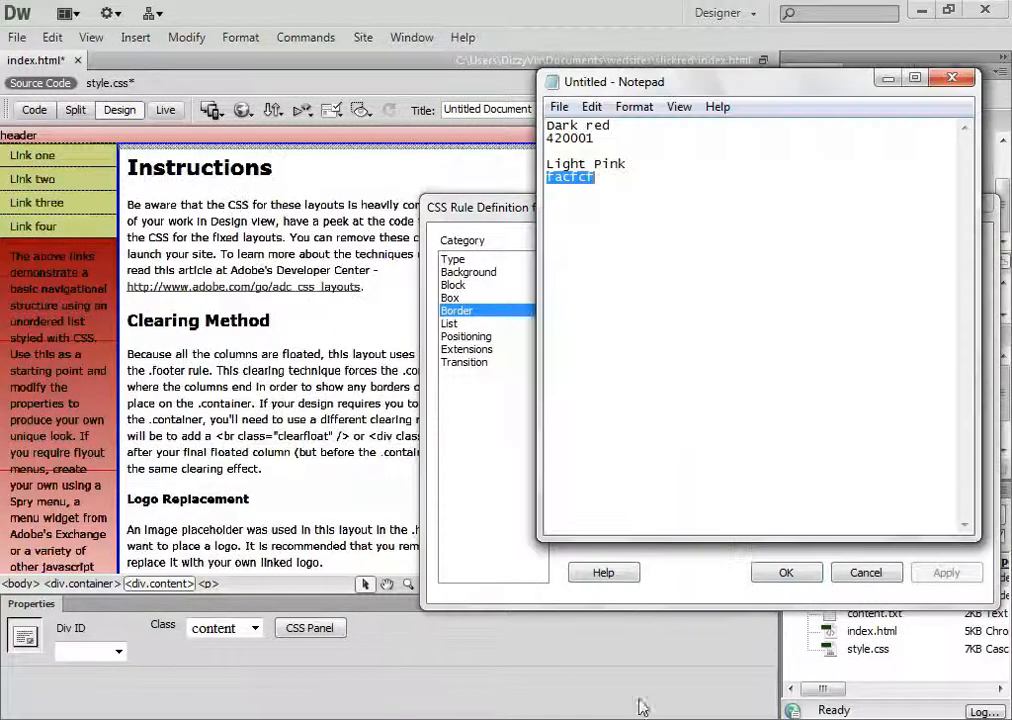
double_click(575, 139)
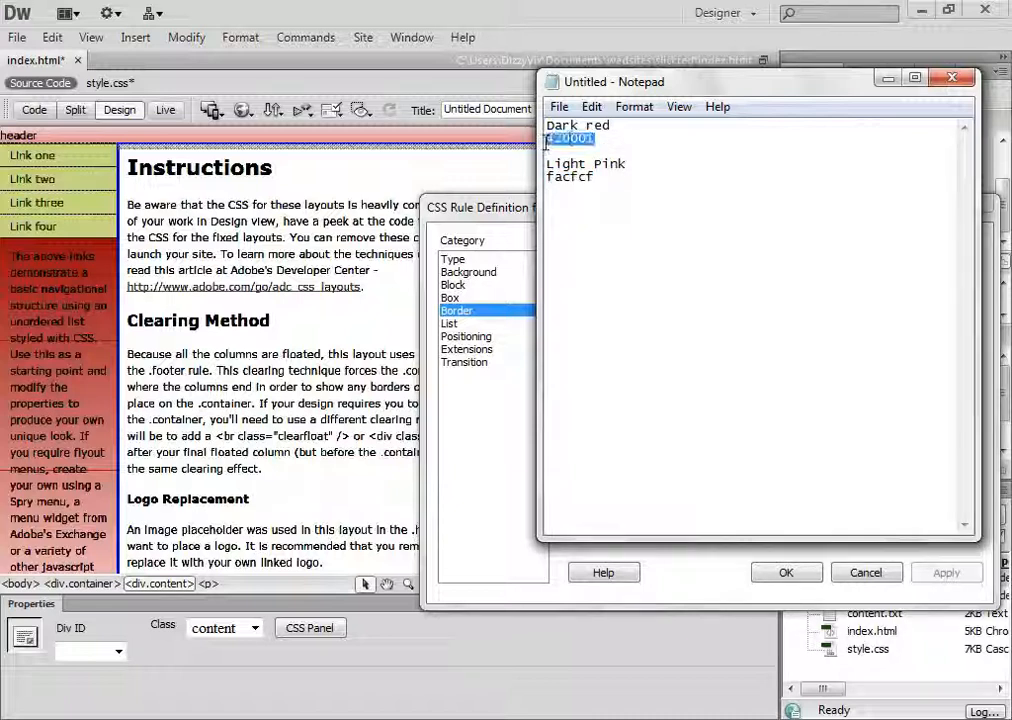
right_click(572, 146)
left_click(650, 203)
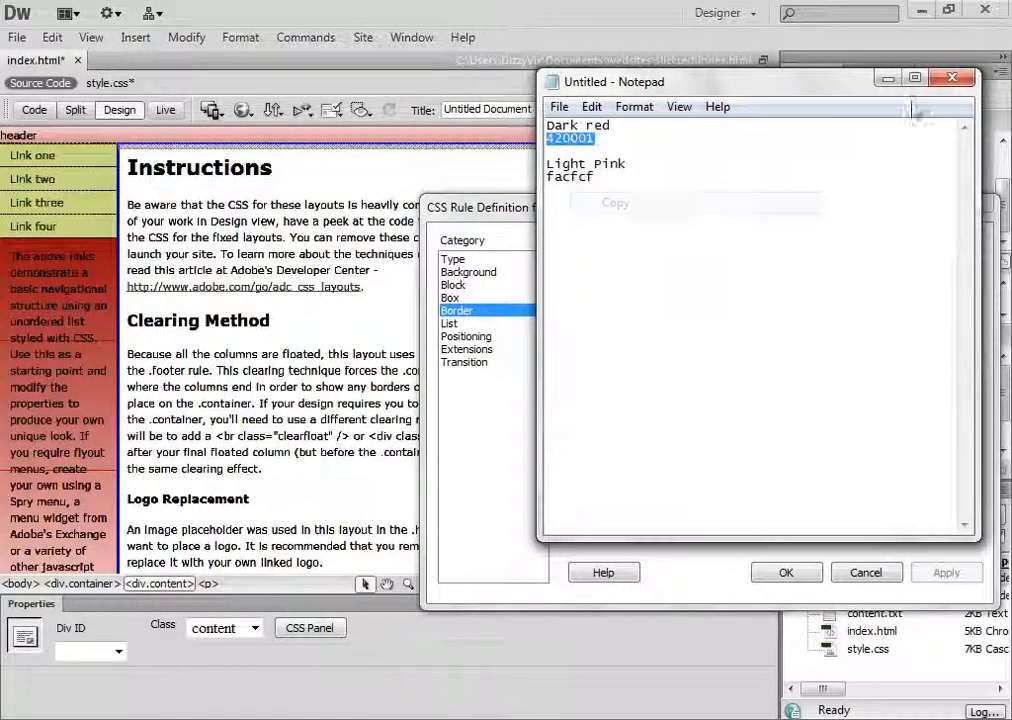
left_click(889, 78)
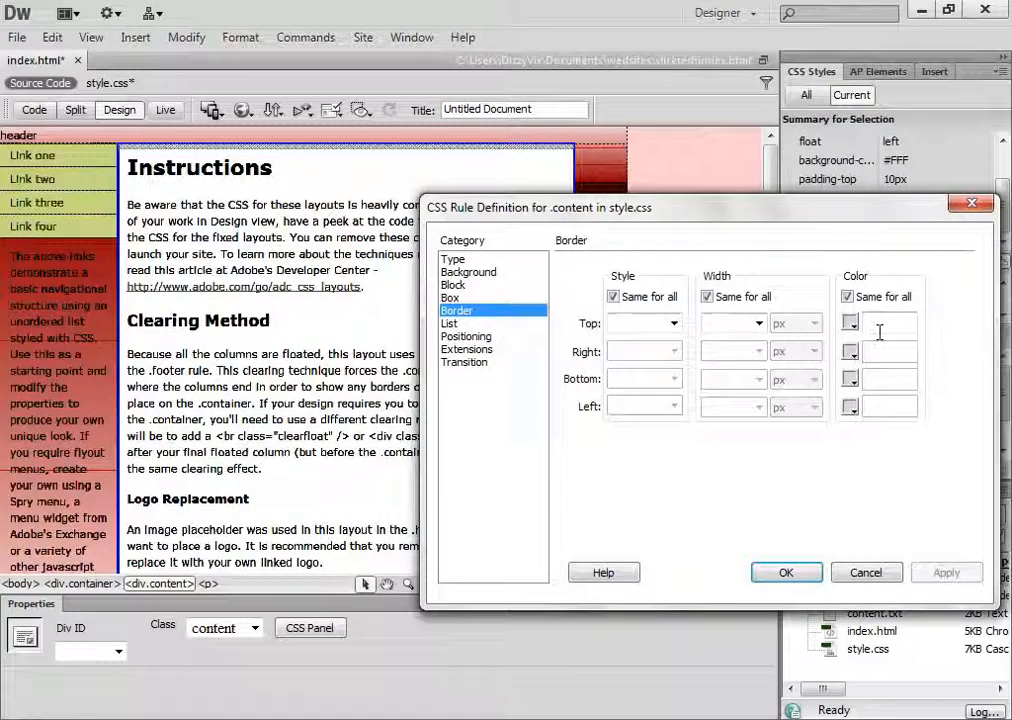
Set the border colour of the .content rule to #420001 on all sides and apply the change
type("#")
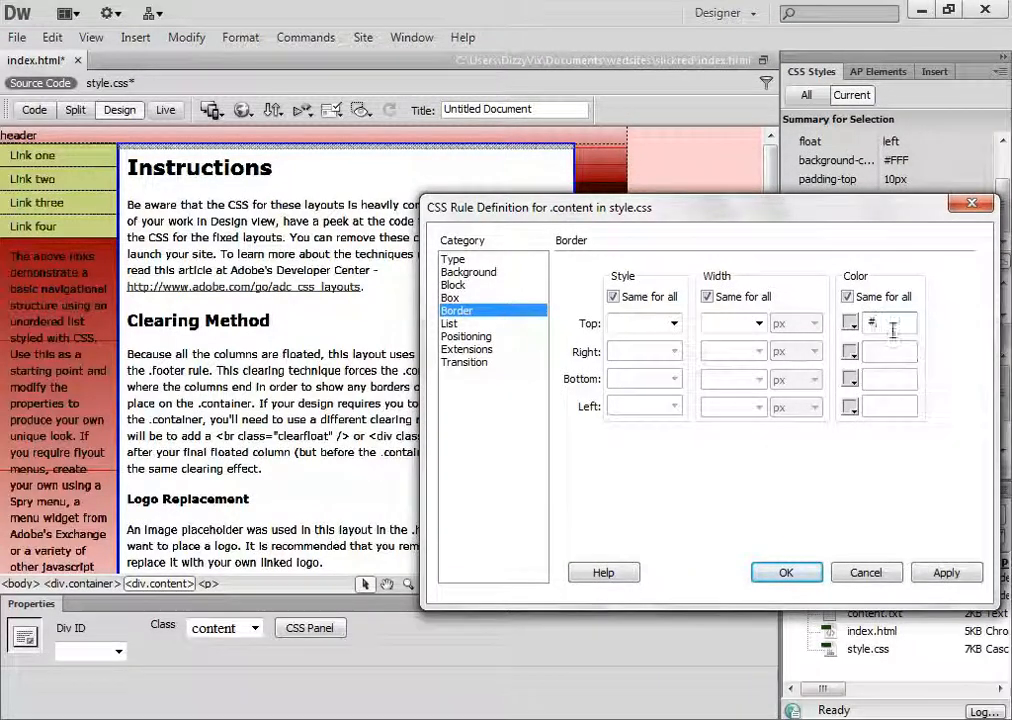
right_click(878, 324)
left_click(848, 424)
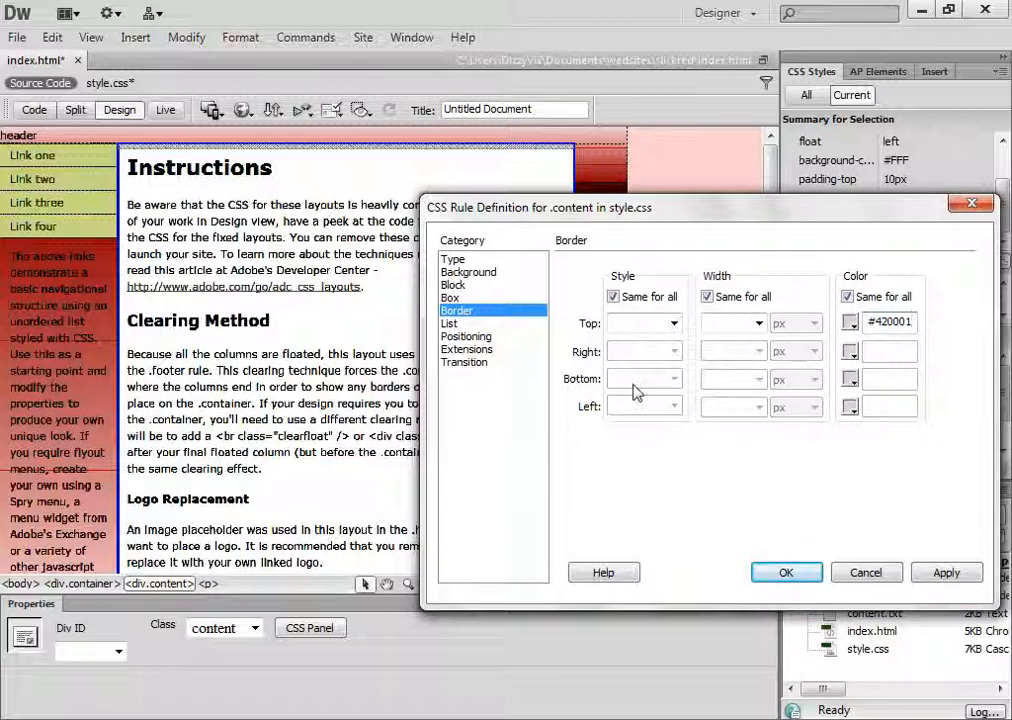
left_click(935, 578)
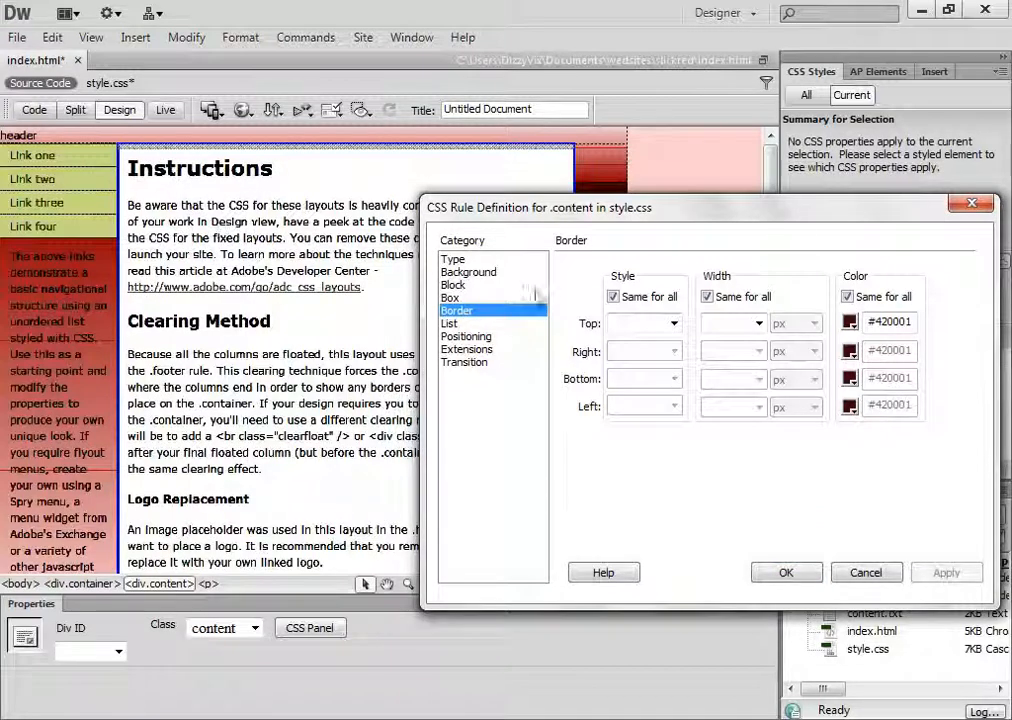
Set the .content border to thick width and solid style on all sides, applying the change
left_click(760, 324)
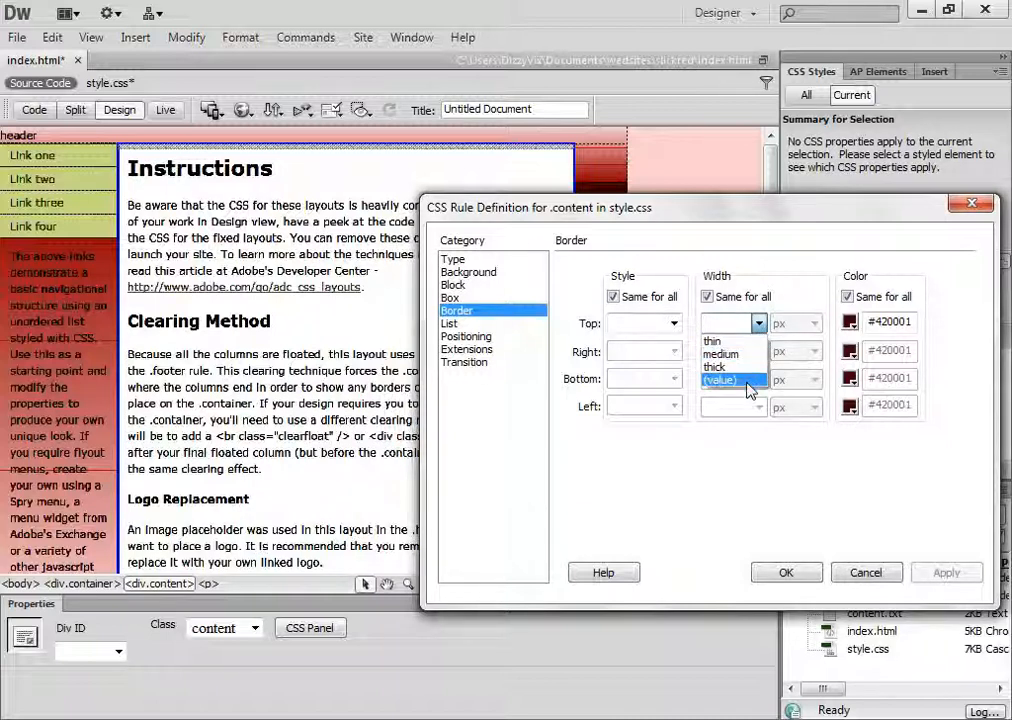
left_click(745, 368)
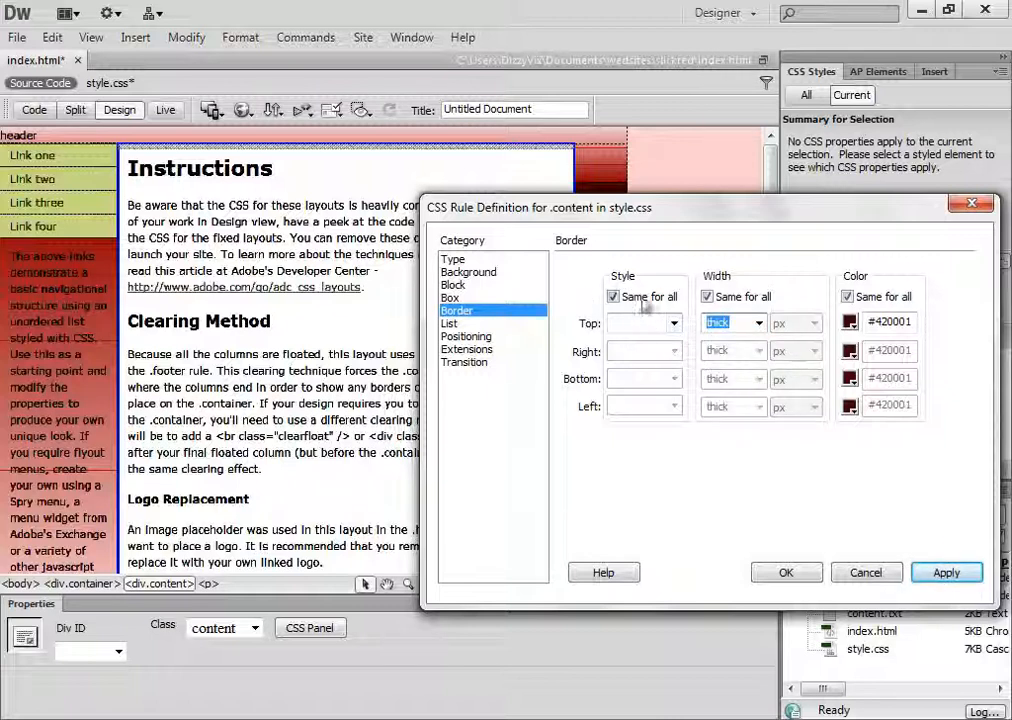
left_click(674, 323)
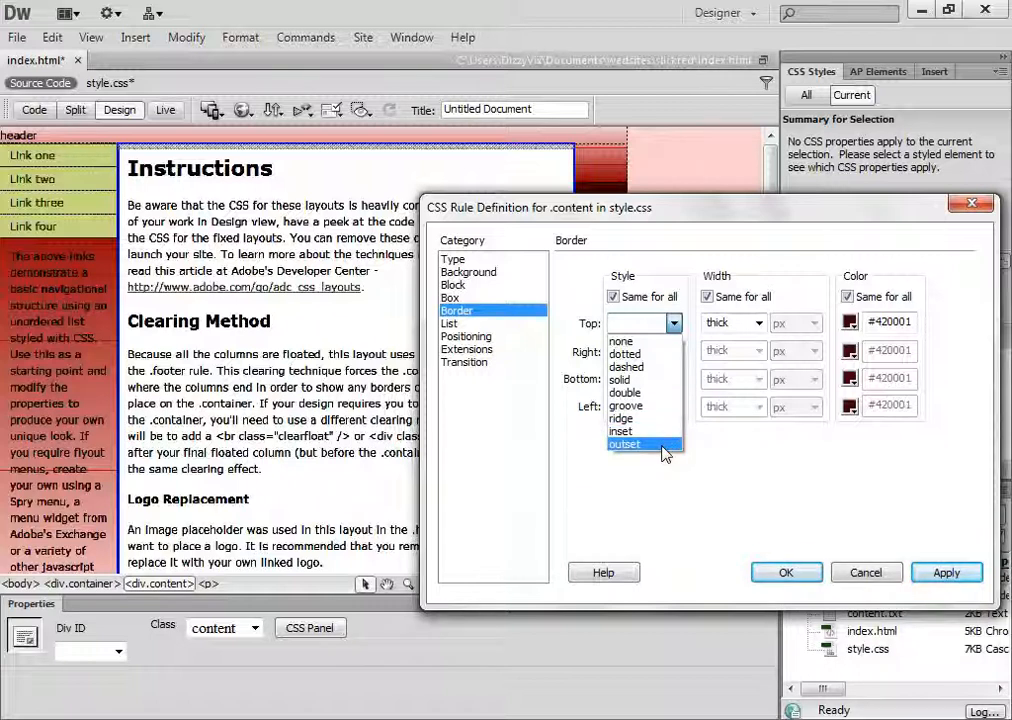
left_click(650, 382)
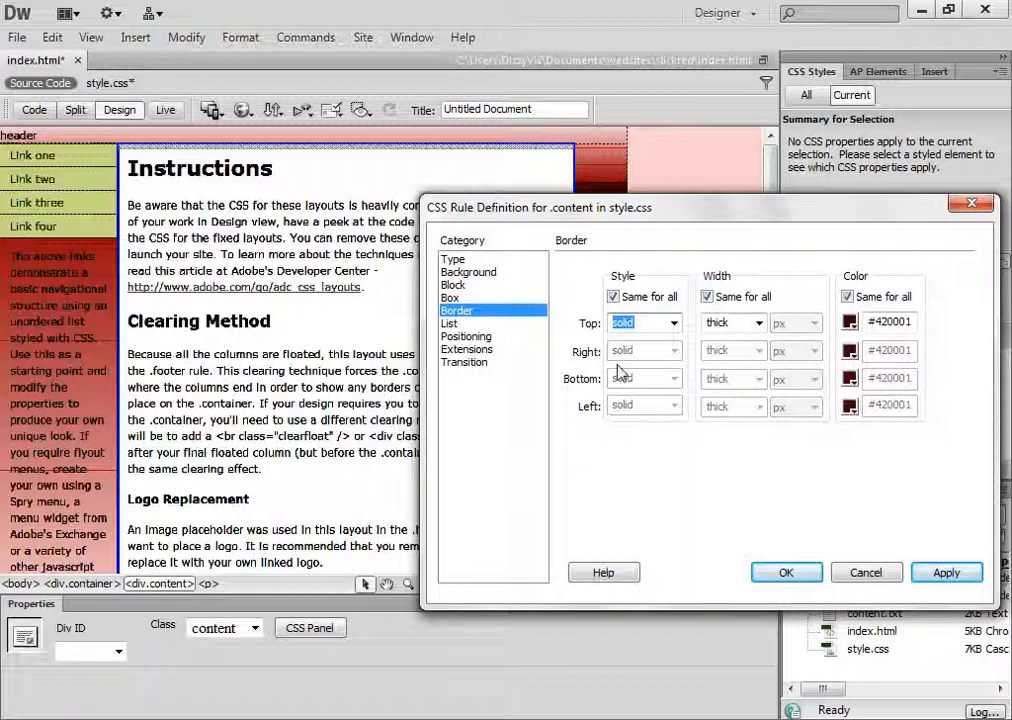
left_click(945, 572)
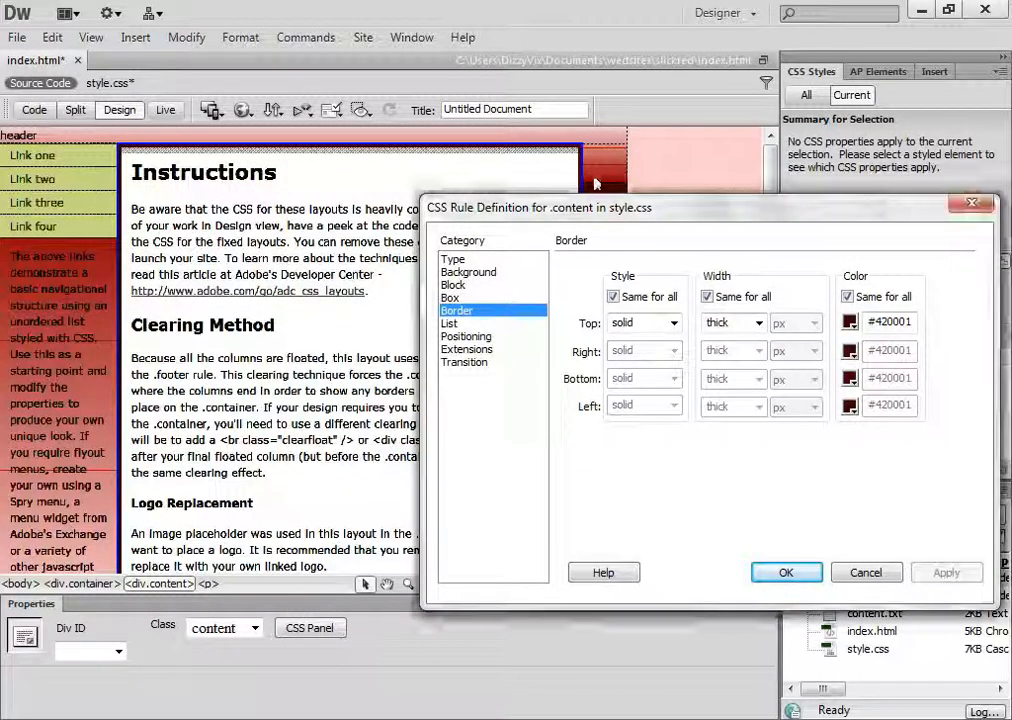
Give the .content border a custom width of 10 px on all sides and apply it
left_click_drag(765, 213, 735, 223)
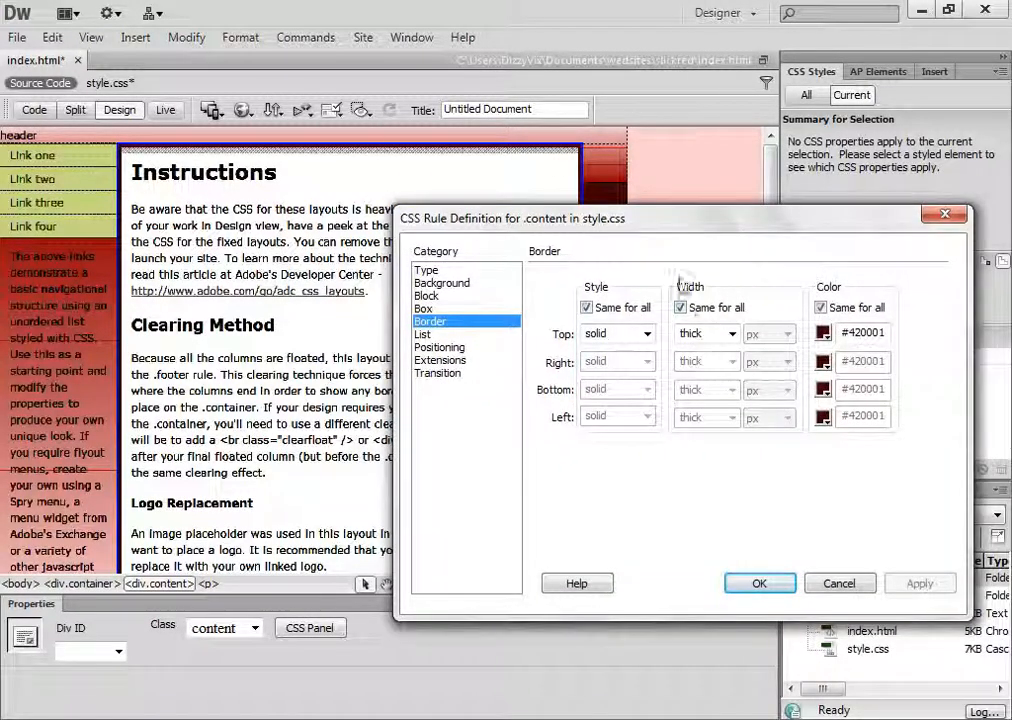
left_click(731, 334)
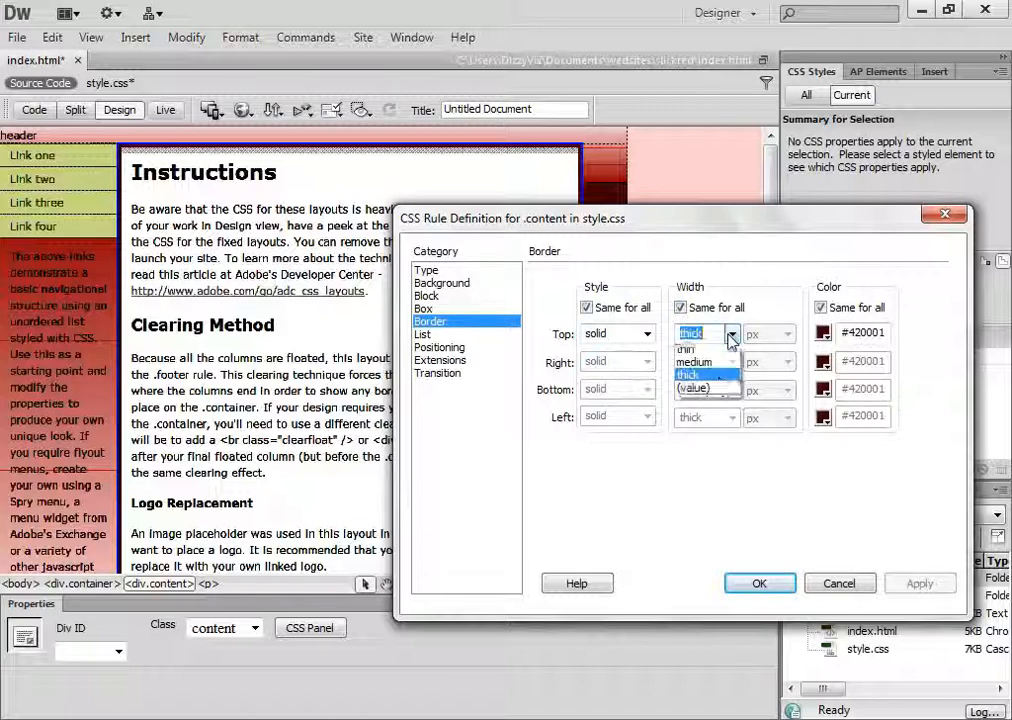
left_click(708, 391)
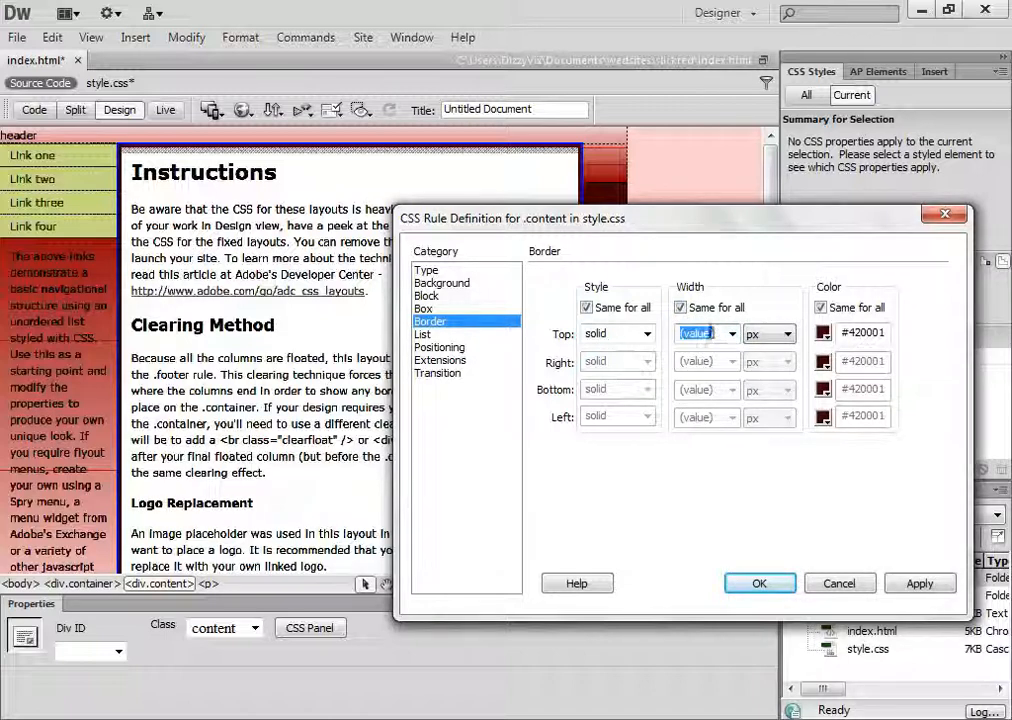
type("10")
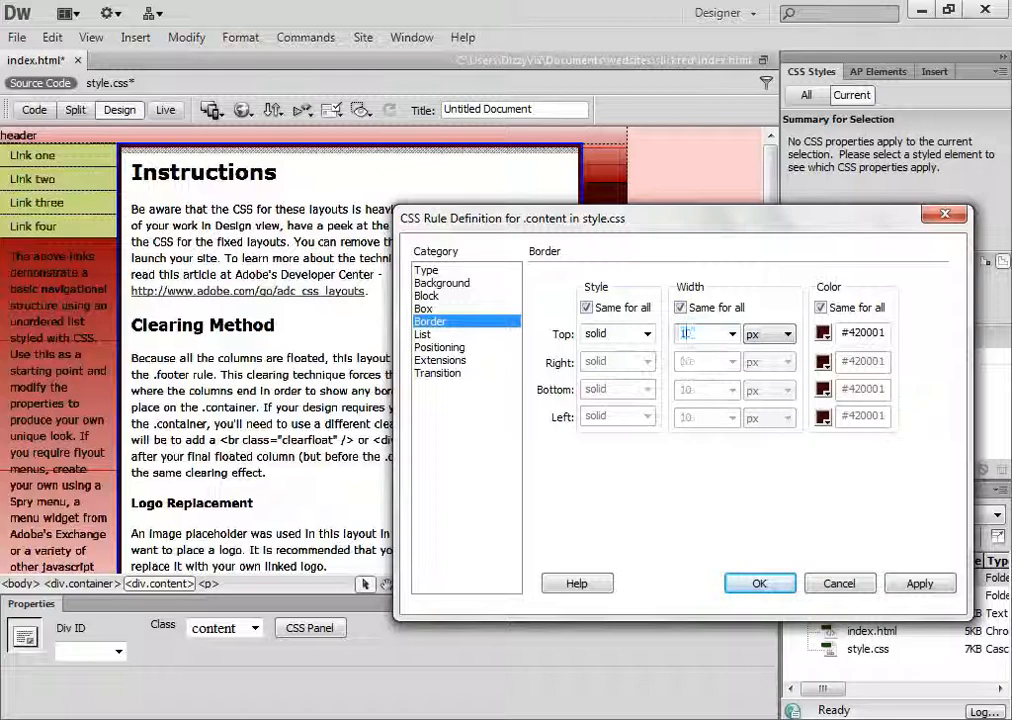
left_click(902, 590)
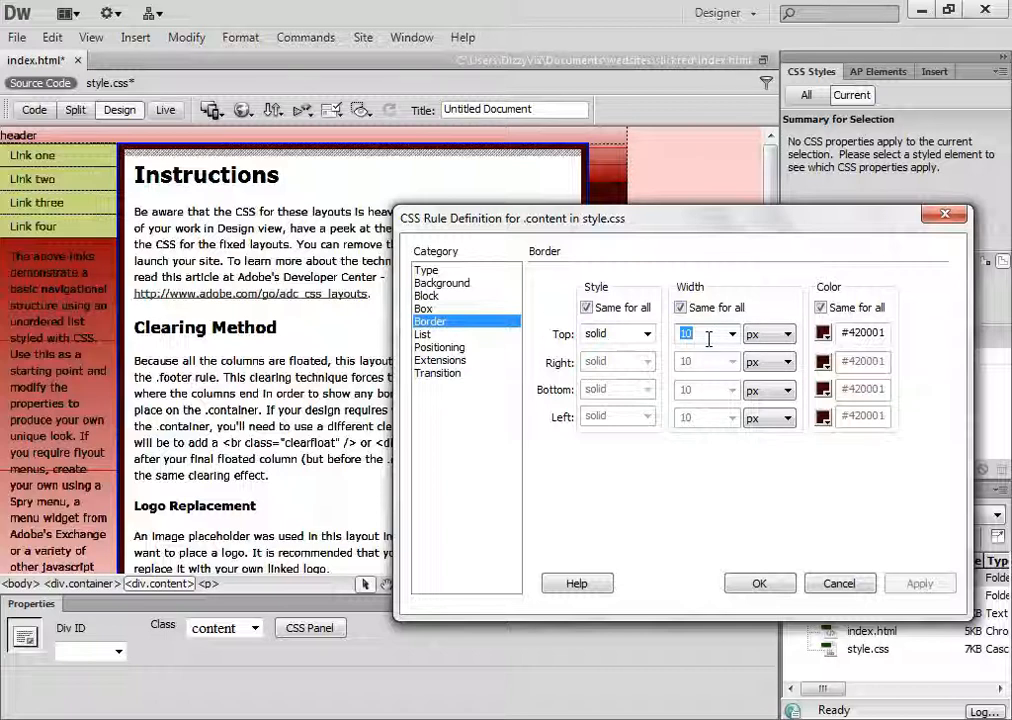
Try .content border widths of 7 px and 6 px, applying each one
type("7")
left_click(918, 585)
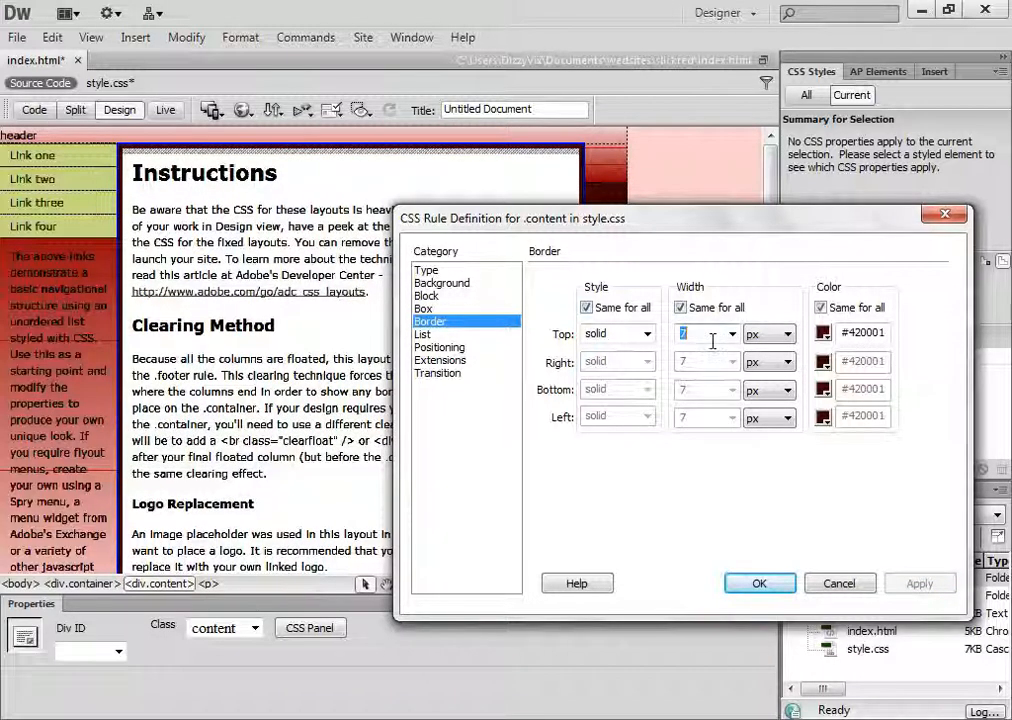
type("6")
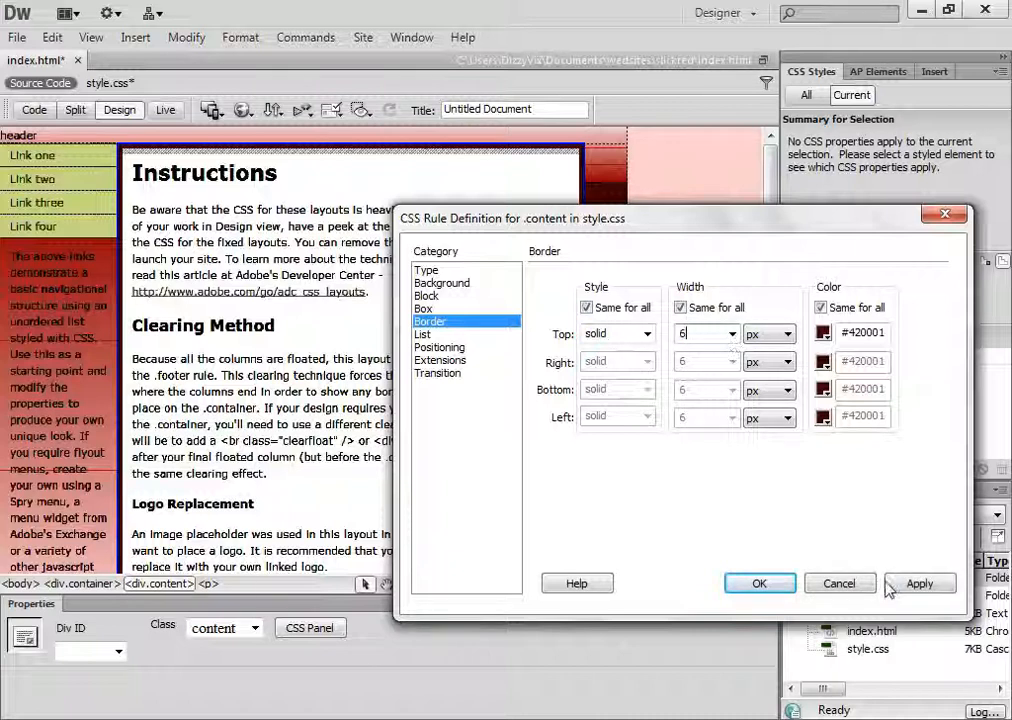
left_click(888, 586)
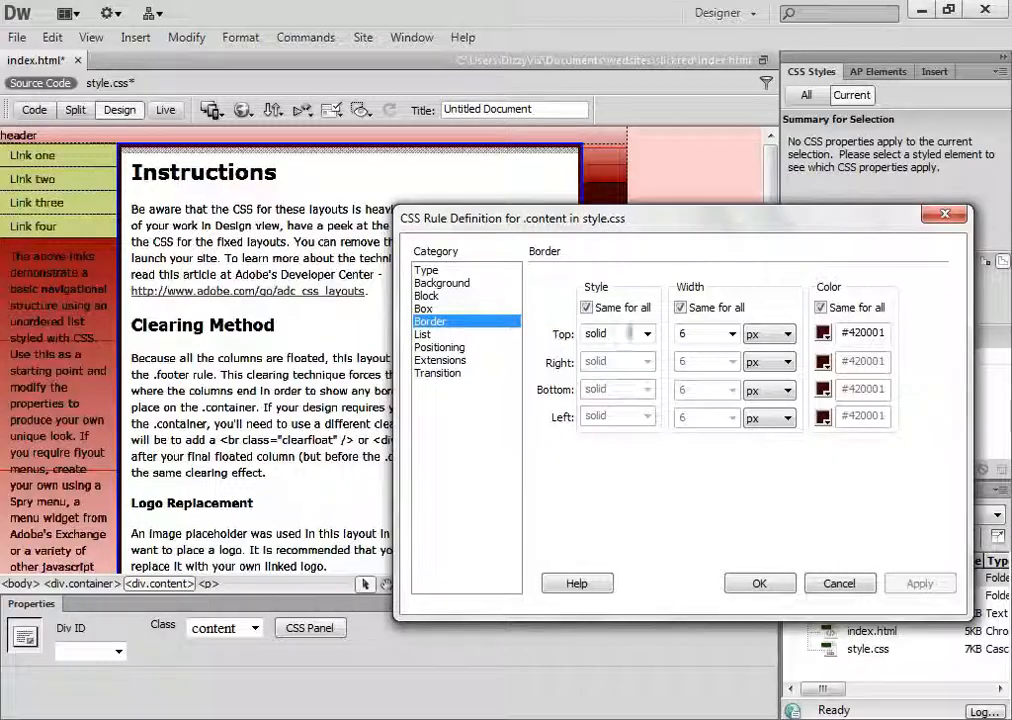
Set the .content border width to 7 px on all sides, apply it and close the rule definition
left_click_drag(703, 335, 595, 343)
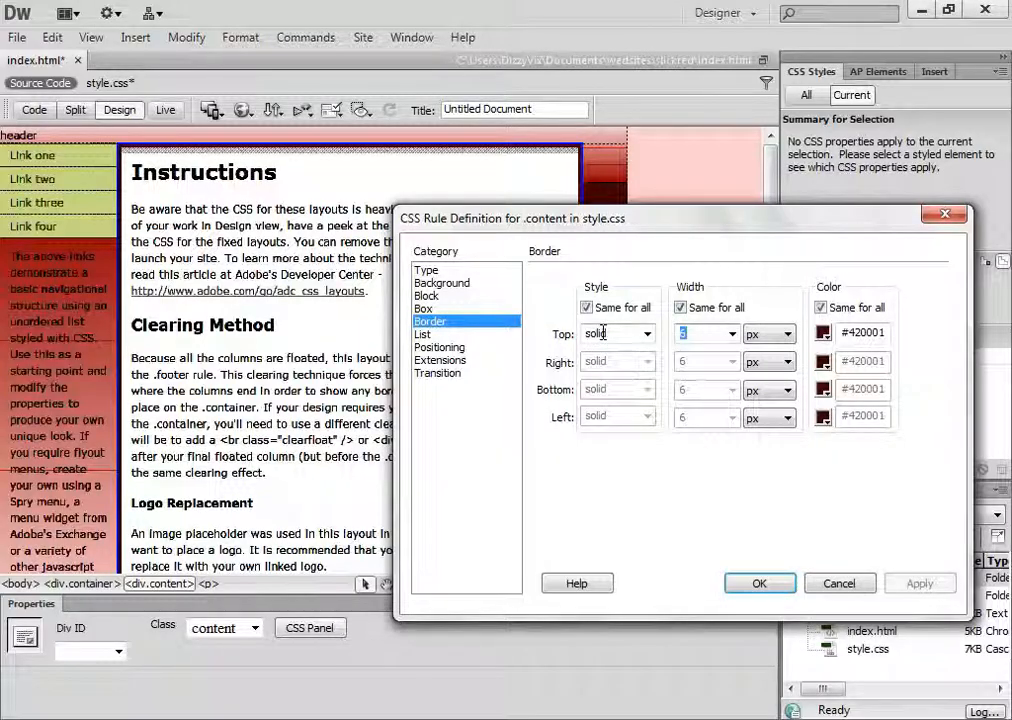
type("7")
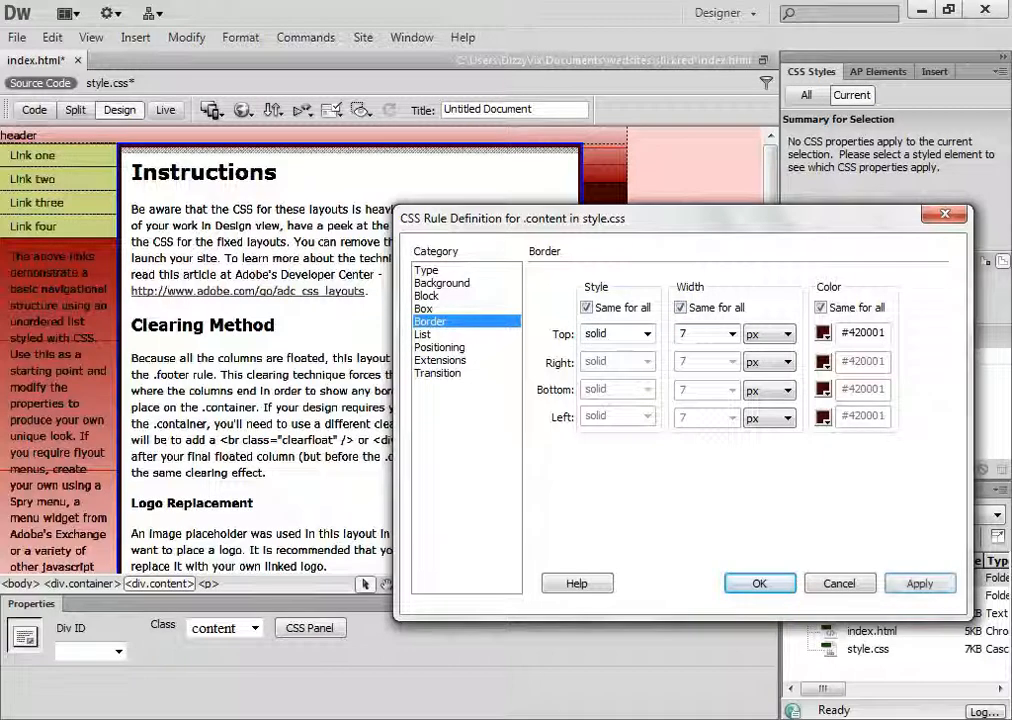
left_click(920, 584)
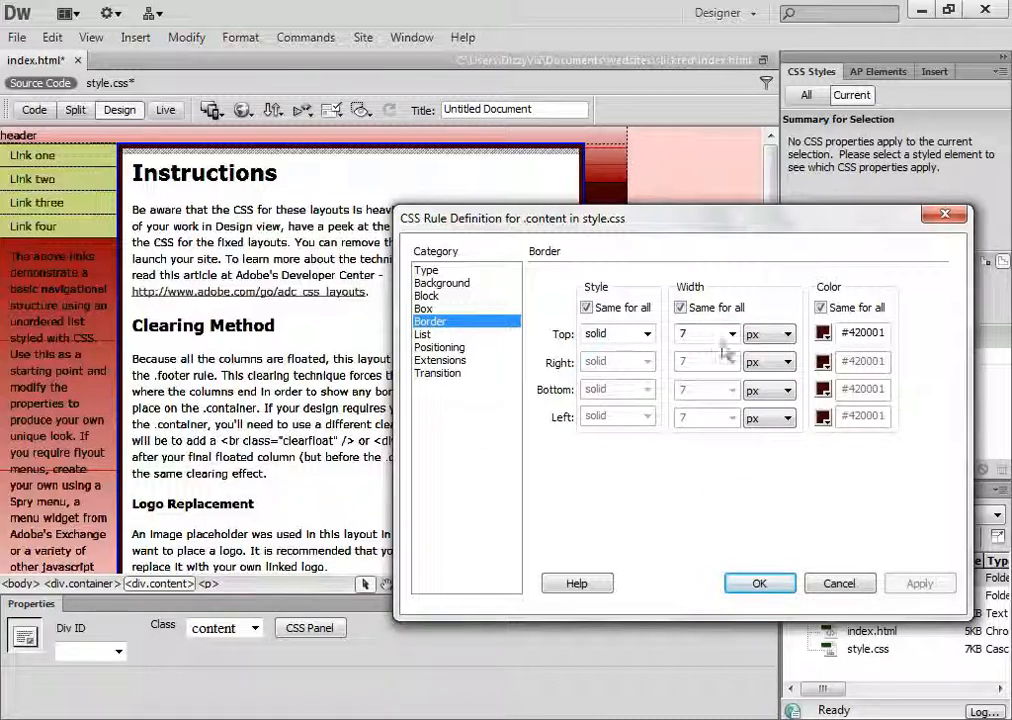
left_click(763, 583)
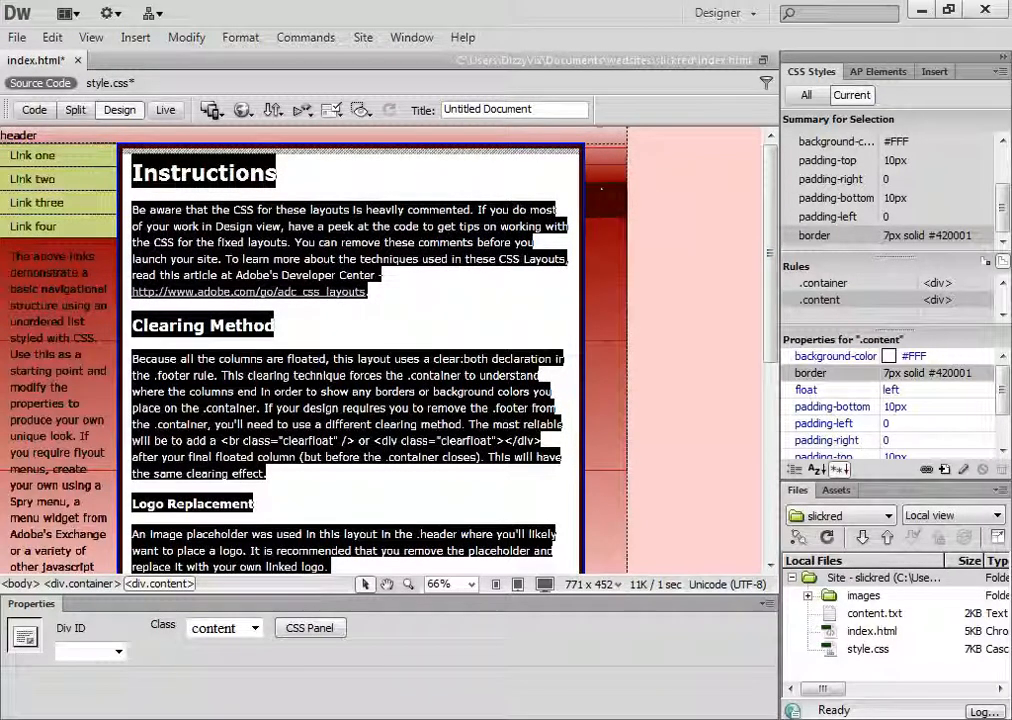
Add a border-radius property with the value 10 to the .content rule and preview the page briefly in Live view
mouse_move(506, 193)
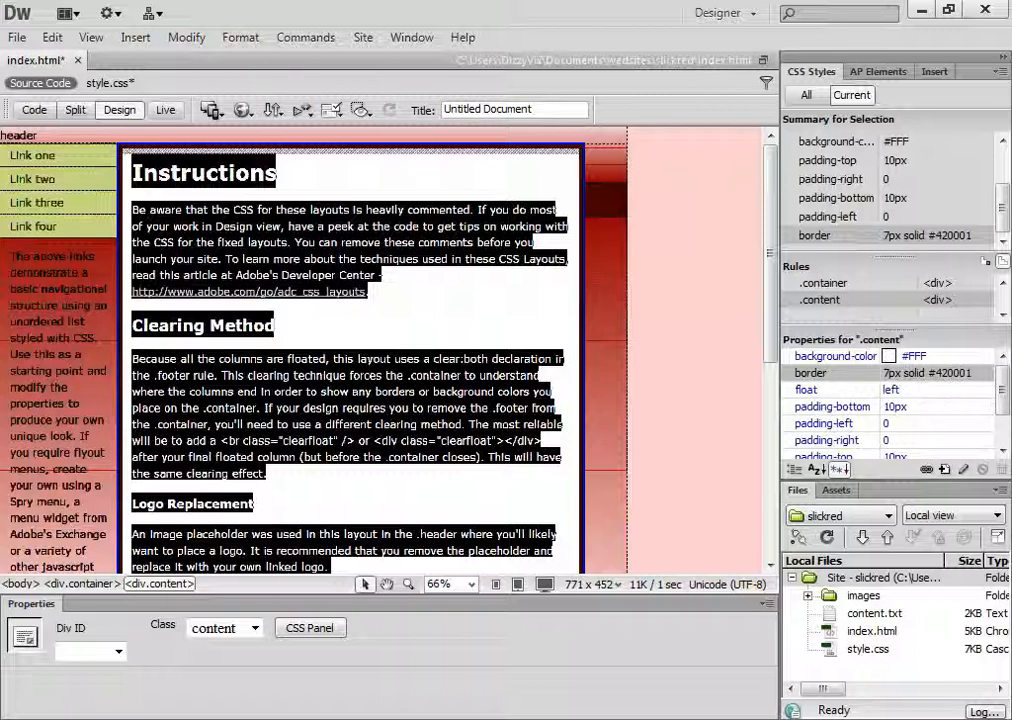
scroll(1005, 405, "down", 3)
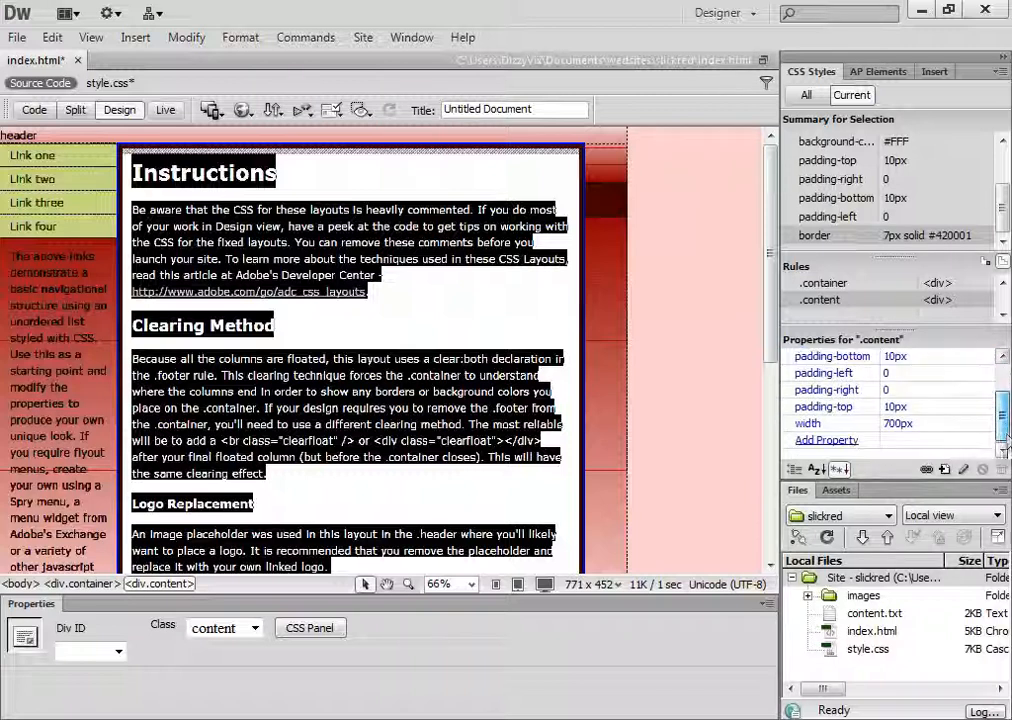
left_click(812, 441)
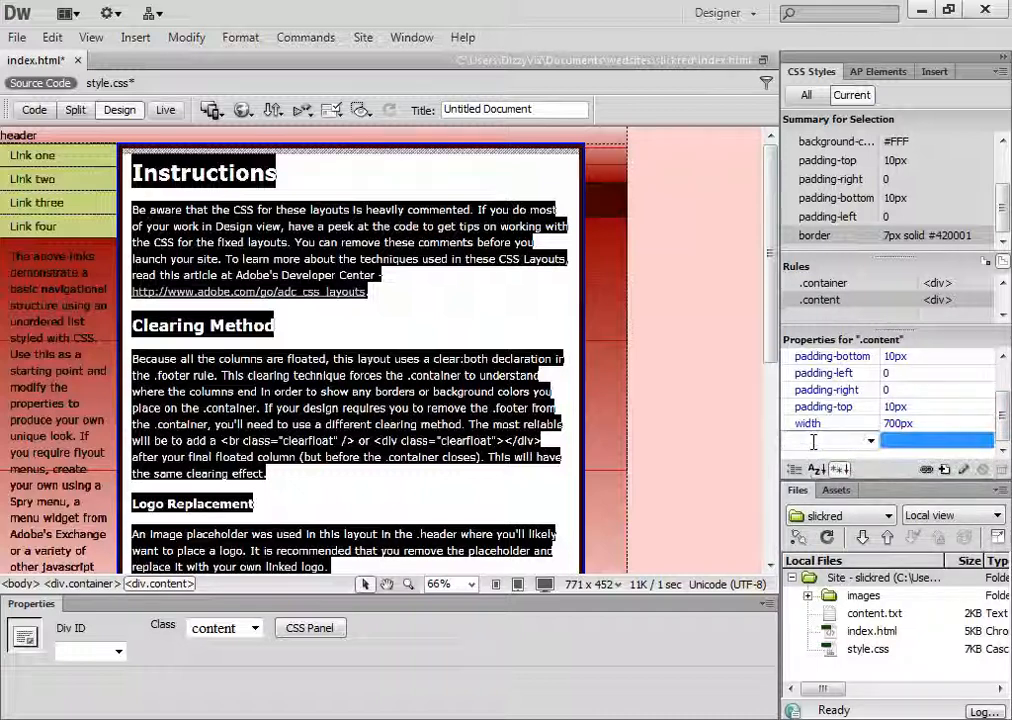
left_click(871, 441)
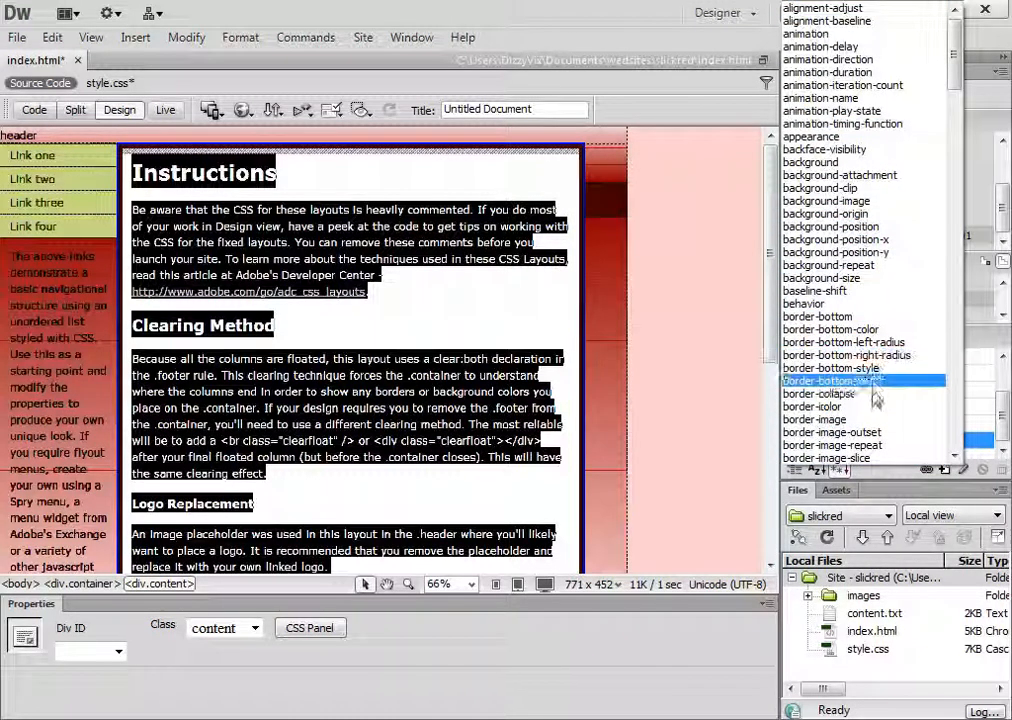
scroll(876, 385, "down", 2)
scroll(876, 400, "down", 2)
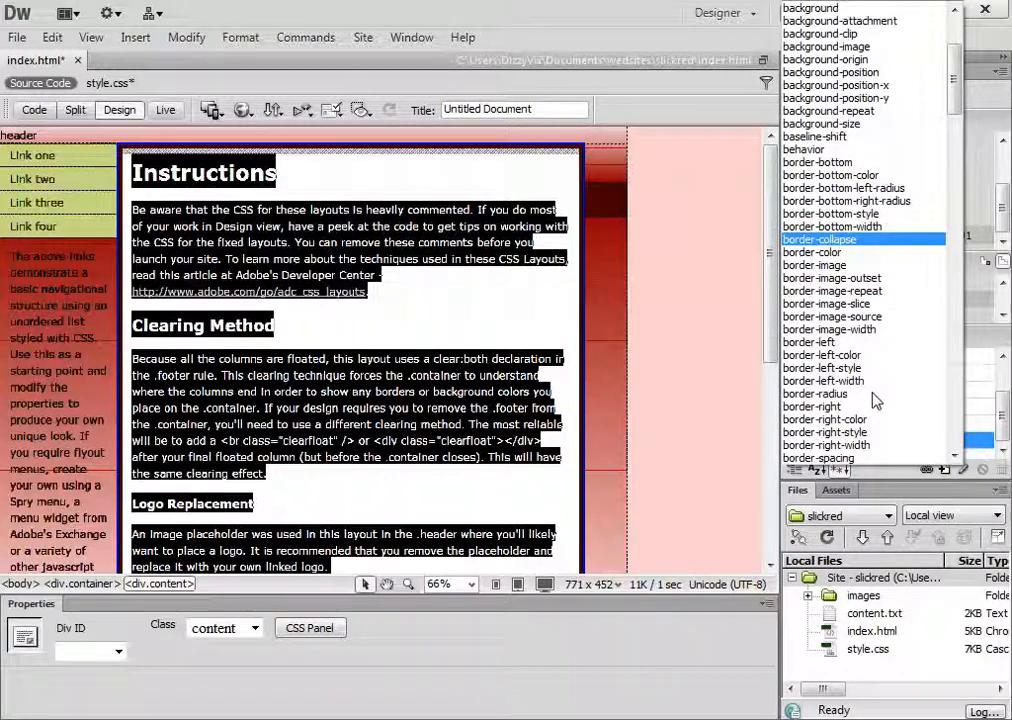
left_click(810, 394)
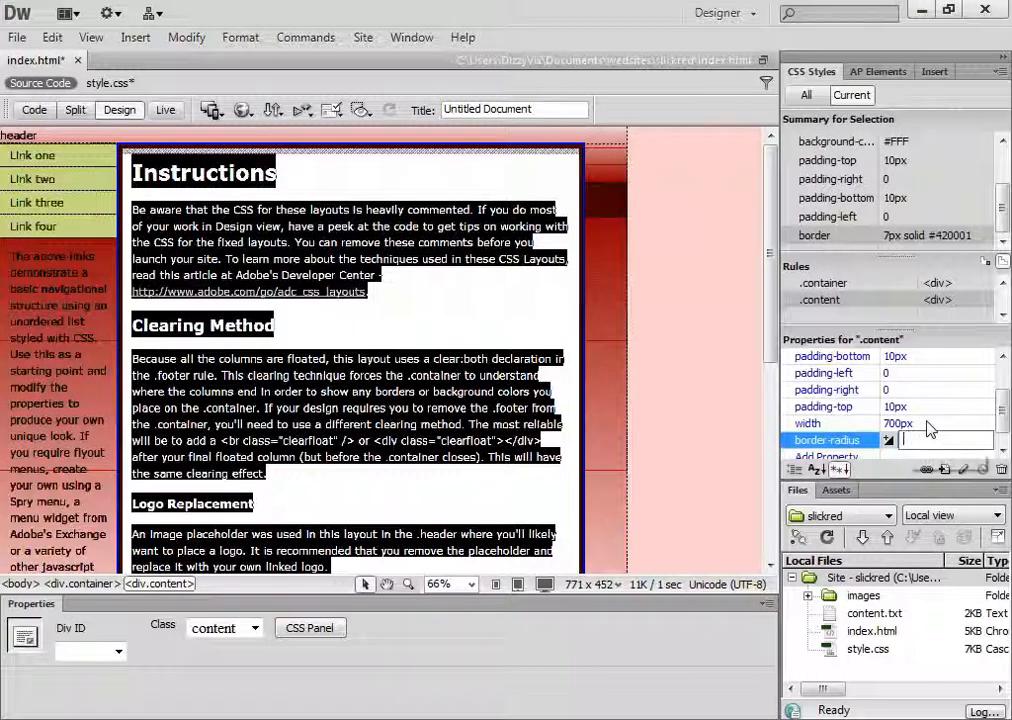
type("10")
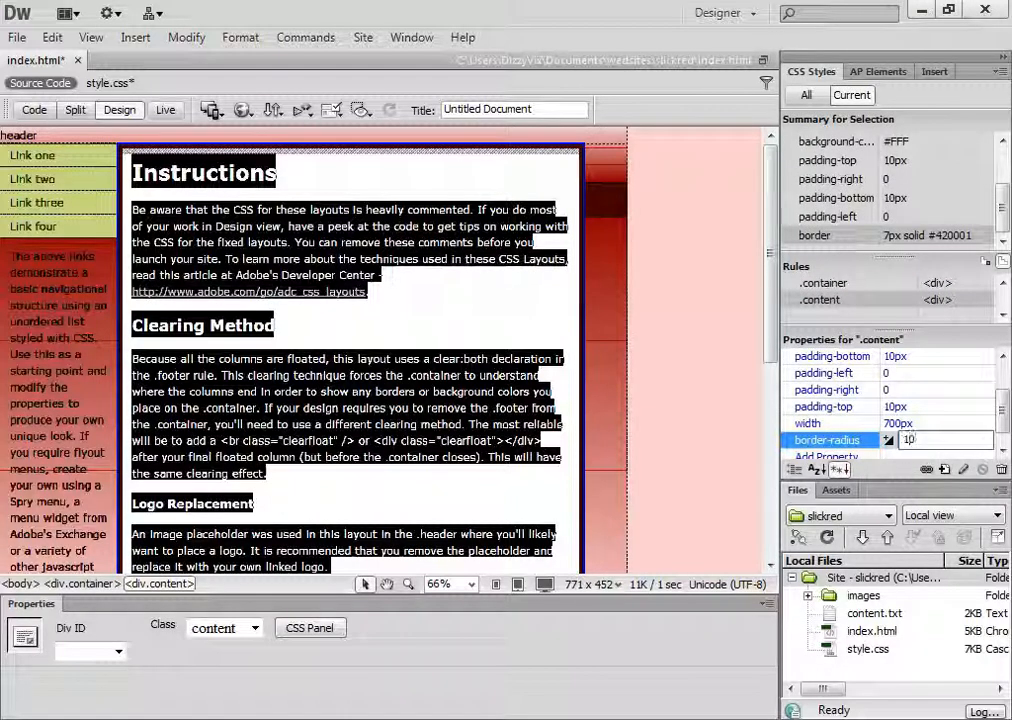
key("Return")
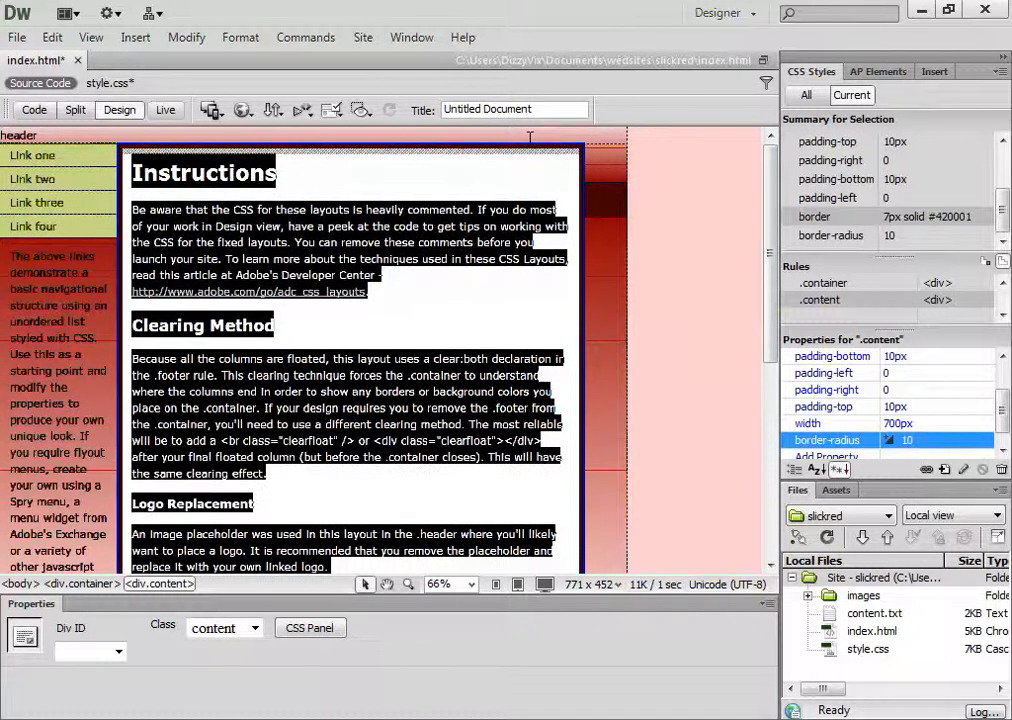
left_click(166, 110)
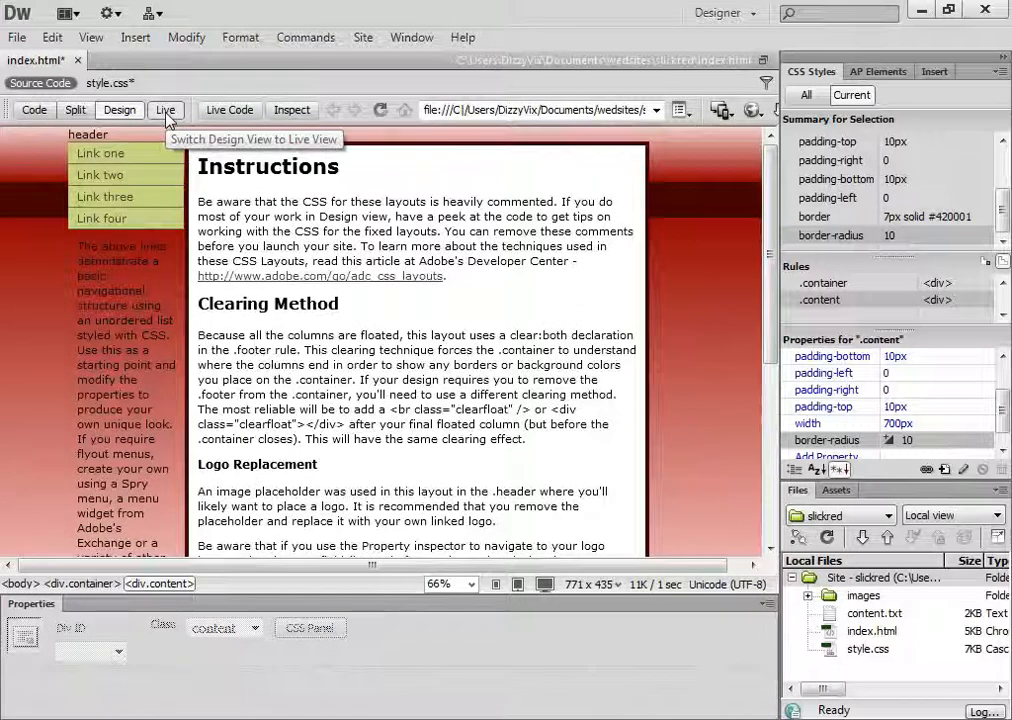
left_click(166, 112)
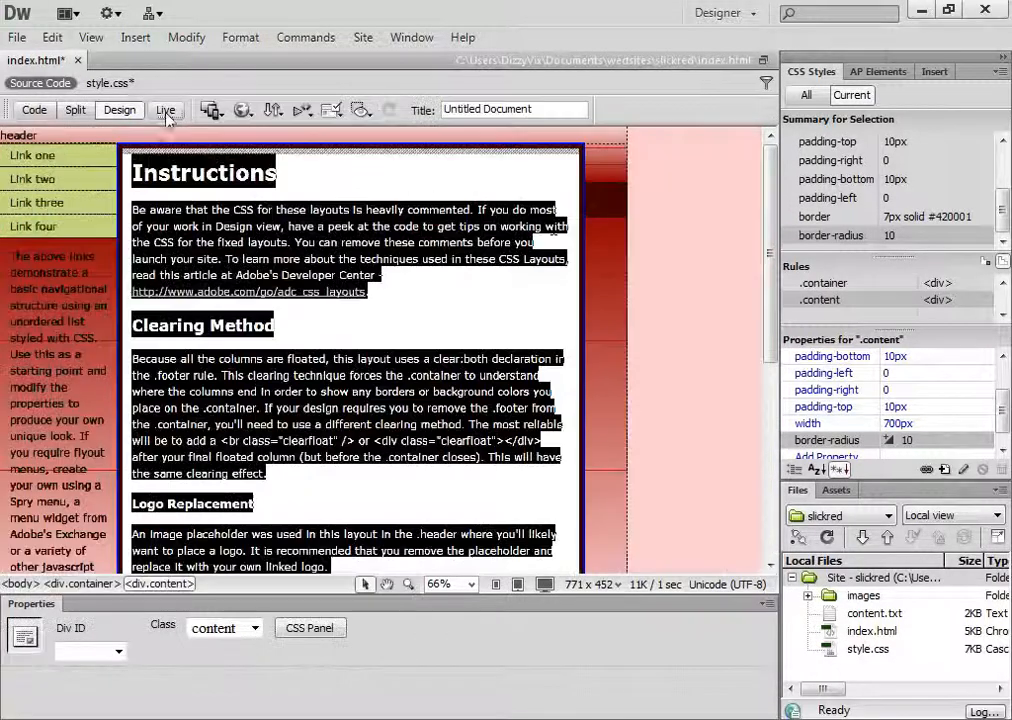
Set the .content rule's border-radius to 100 and save all open files
left_click(930, 441)
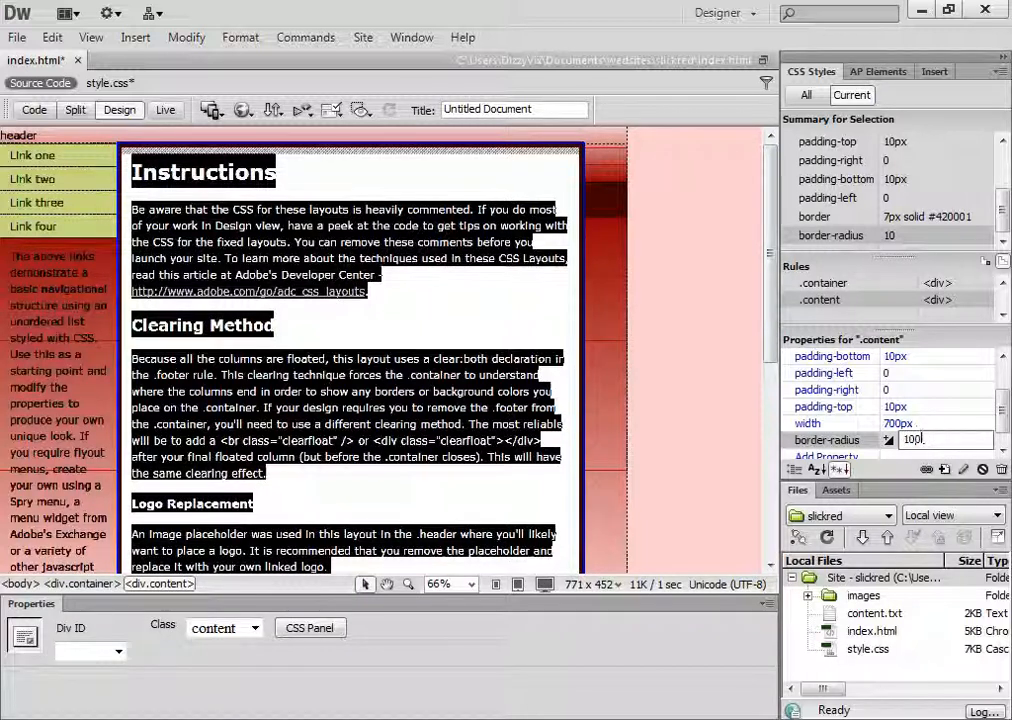
key("Return")
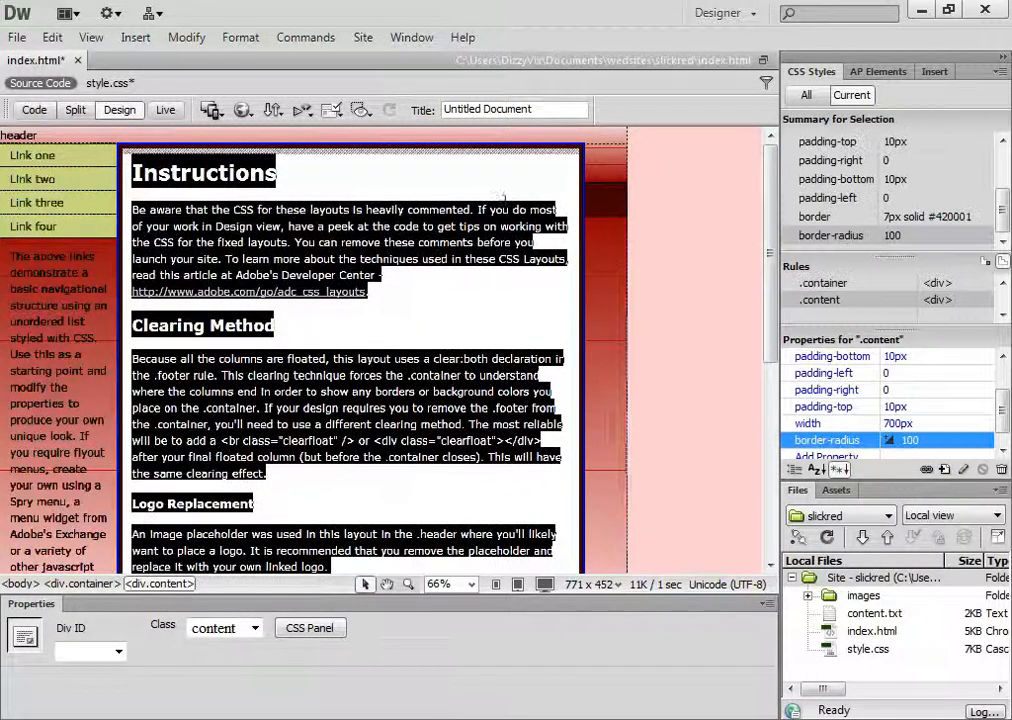
left_click(17, 37)
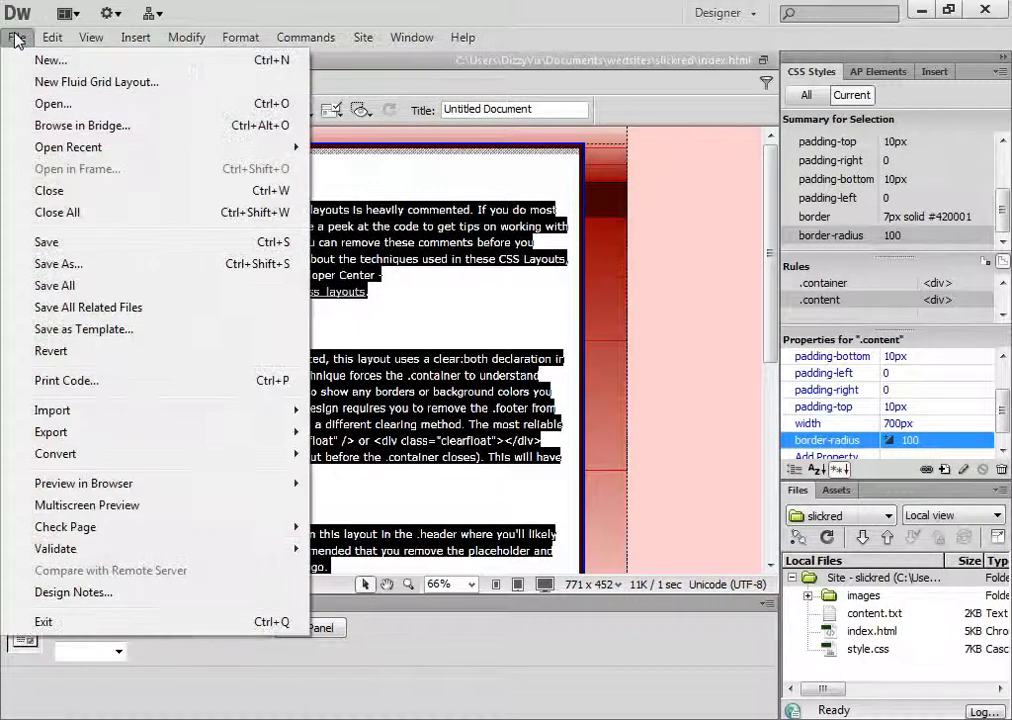
left_click(86, 289)
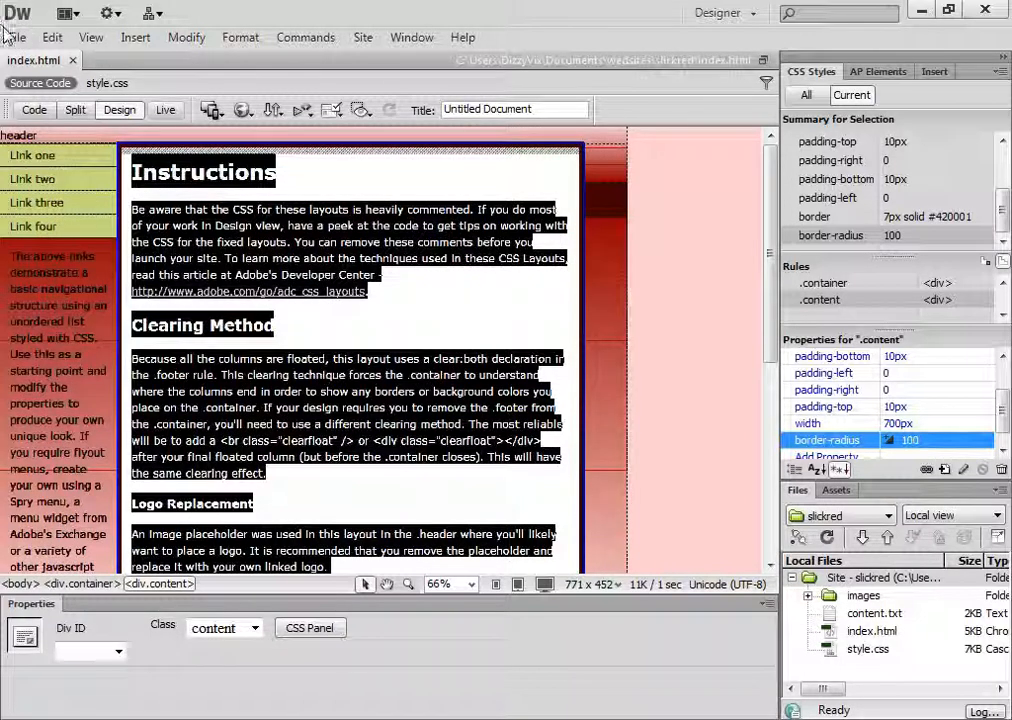
Check the page's rounded border in Live view, return to Design view and preview the page in Chrome
left_click(165, 110)
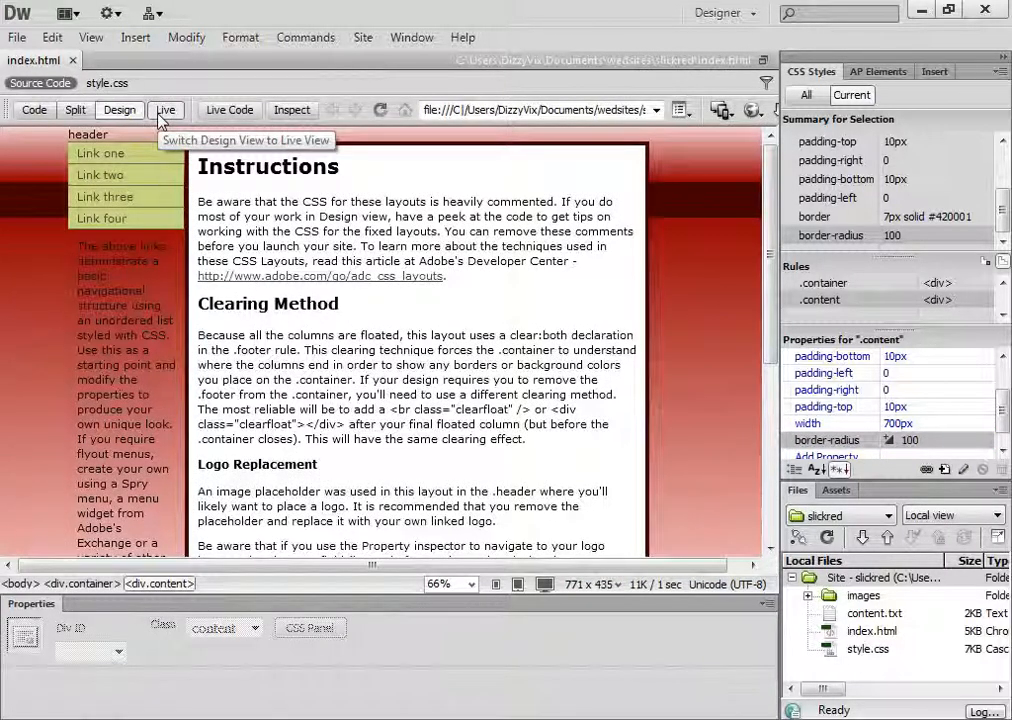
left_click(163, 111)
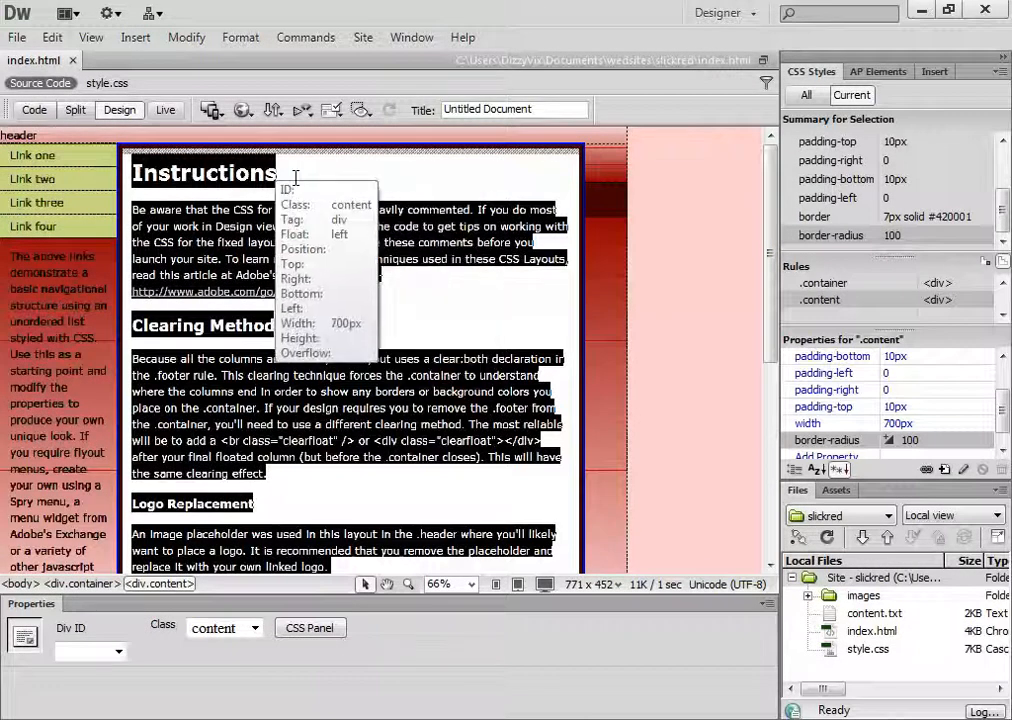
left_click(245, 113)
left_click(396, 178)
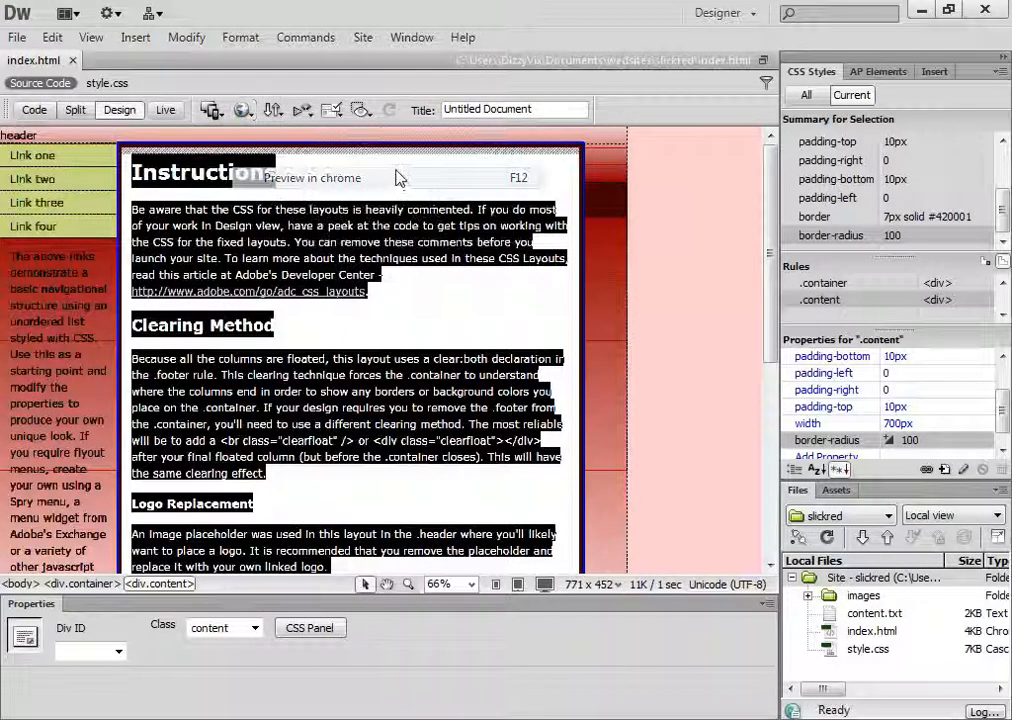
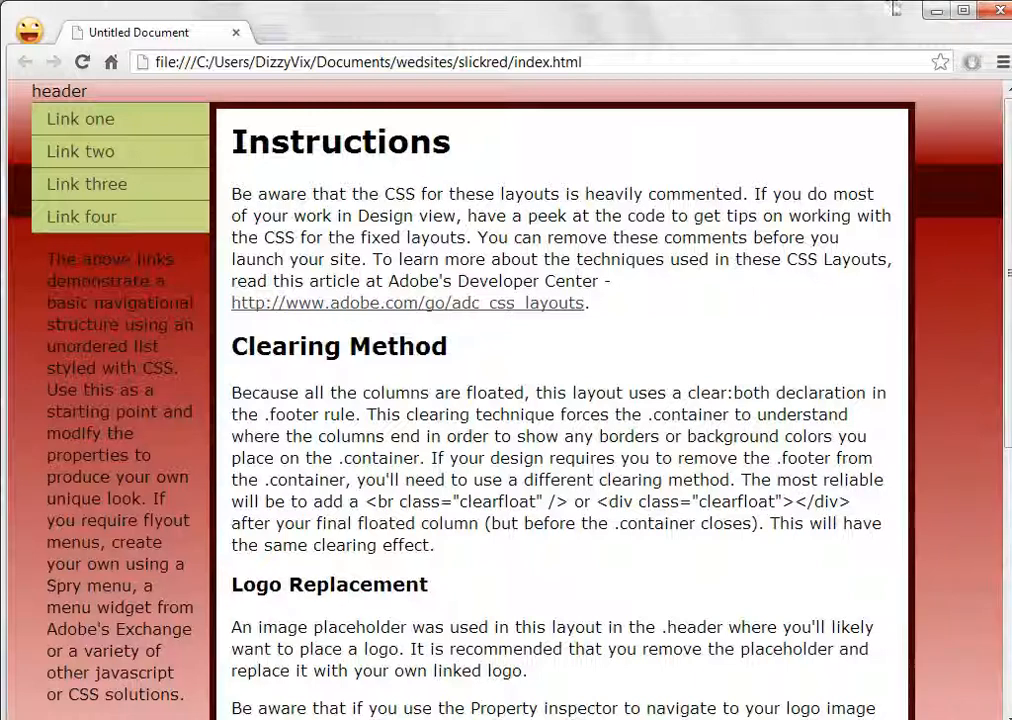
Close the Chrome preview and set the .content rule's border-radius to 200 px for all corners
left_click(1000, 11)
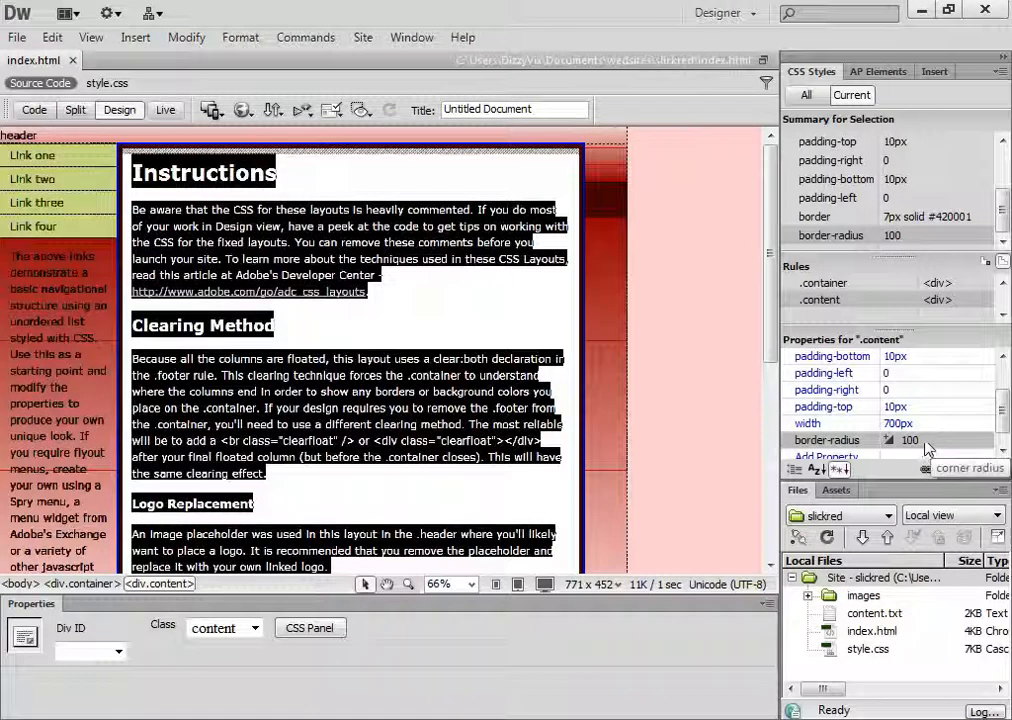
left_click(889, 445)
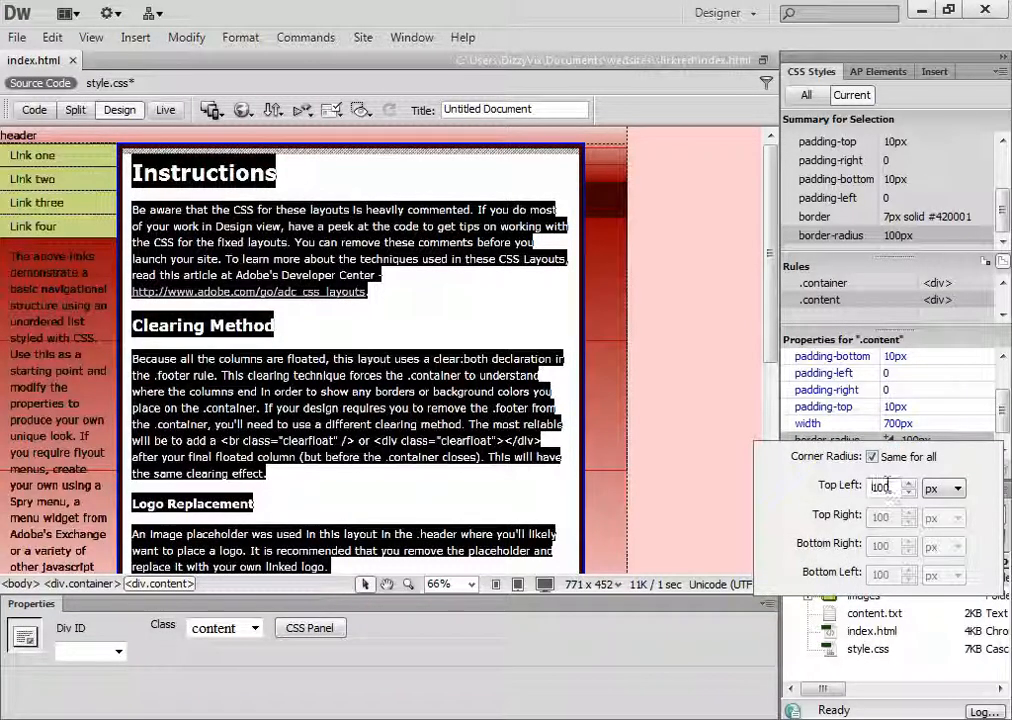
left_click_drag(893, 485, 856, 490)
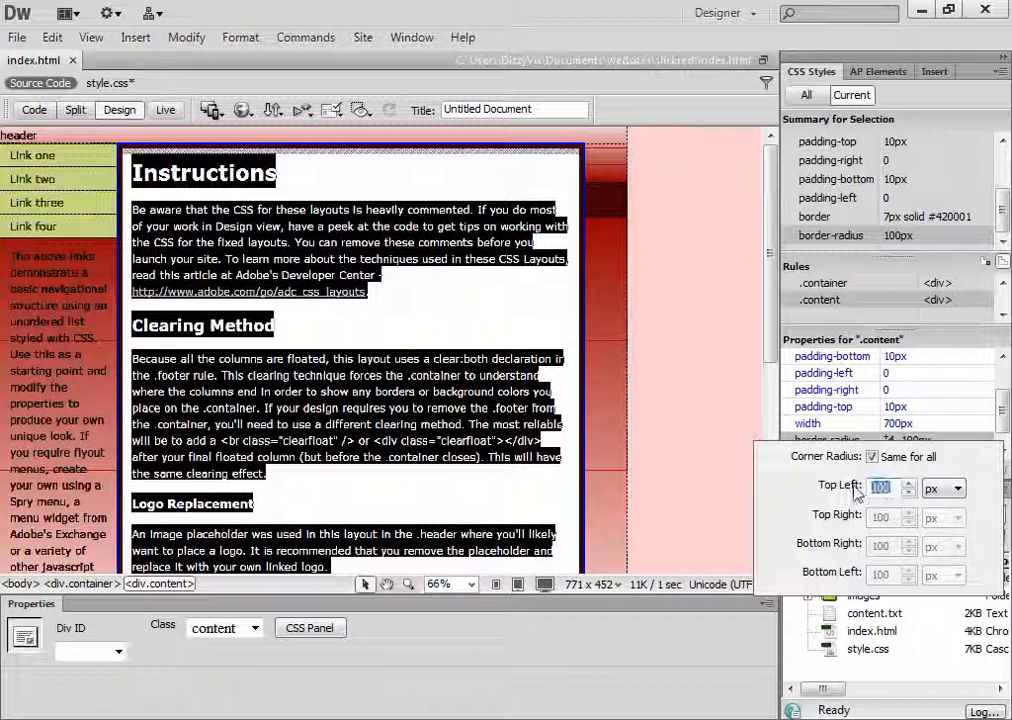
type("200")
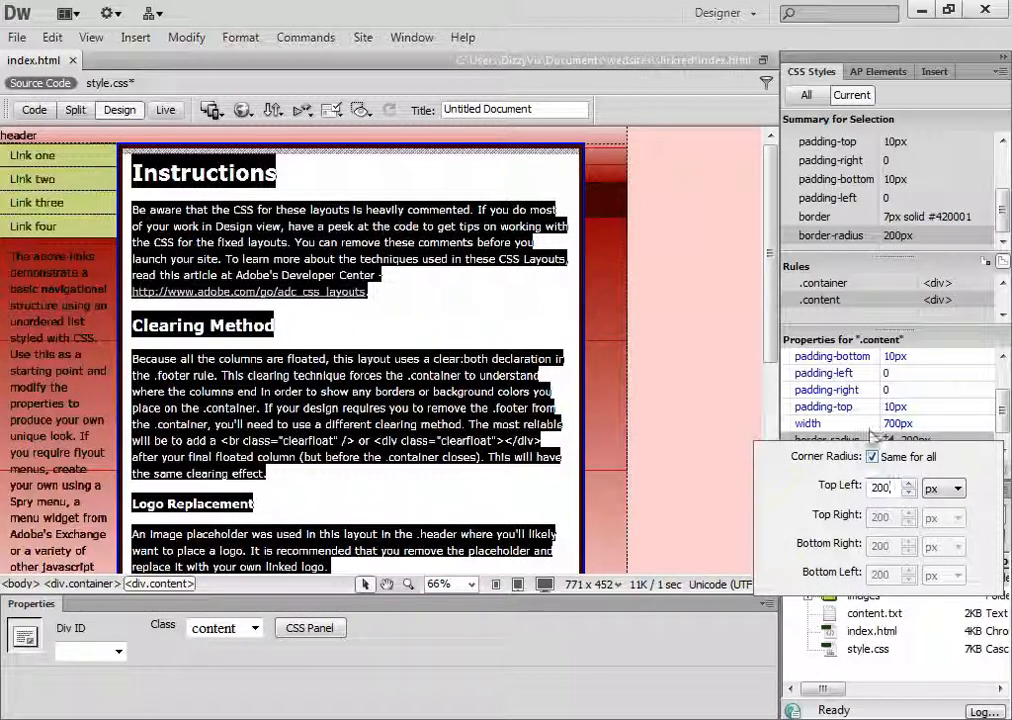
left_click(970, 431)
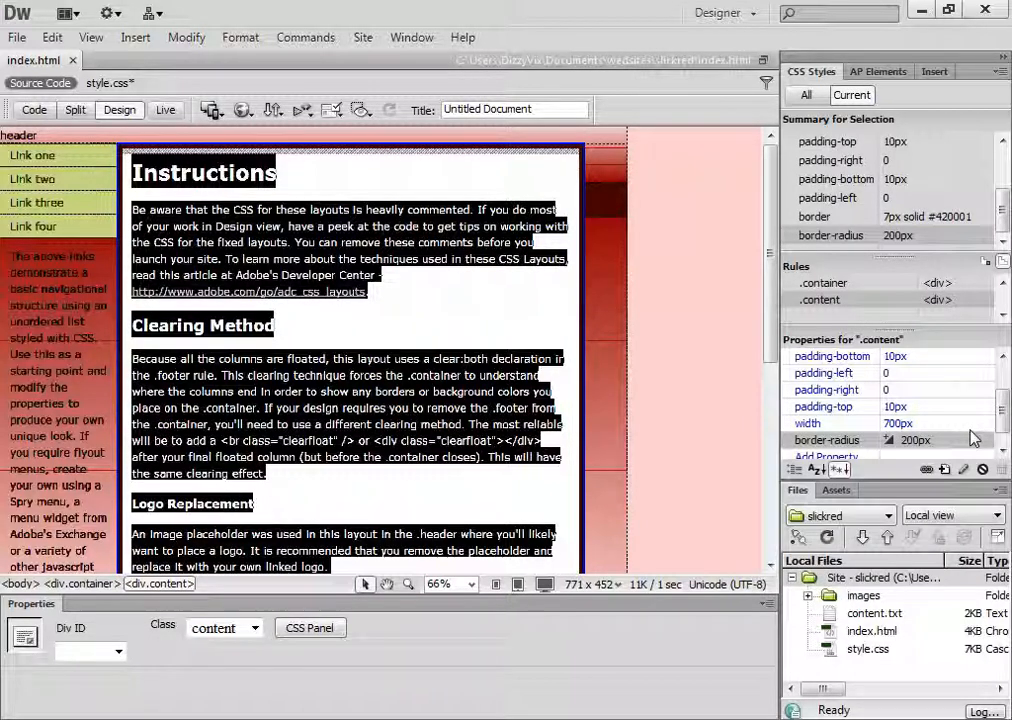
Preview the page in Chrome, examine the rounded content border along the whole page and switch back to Dreamweaver
left_click(104, 84)
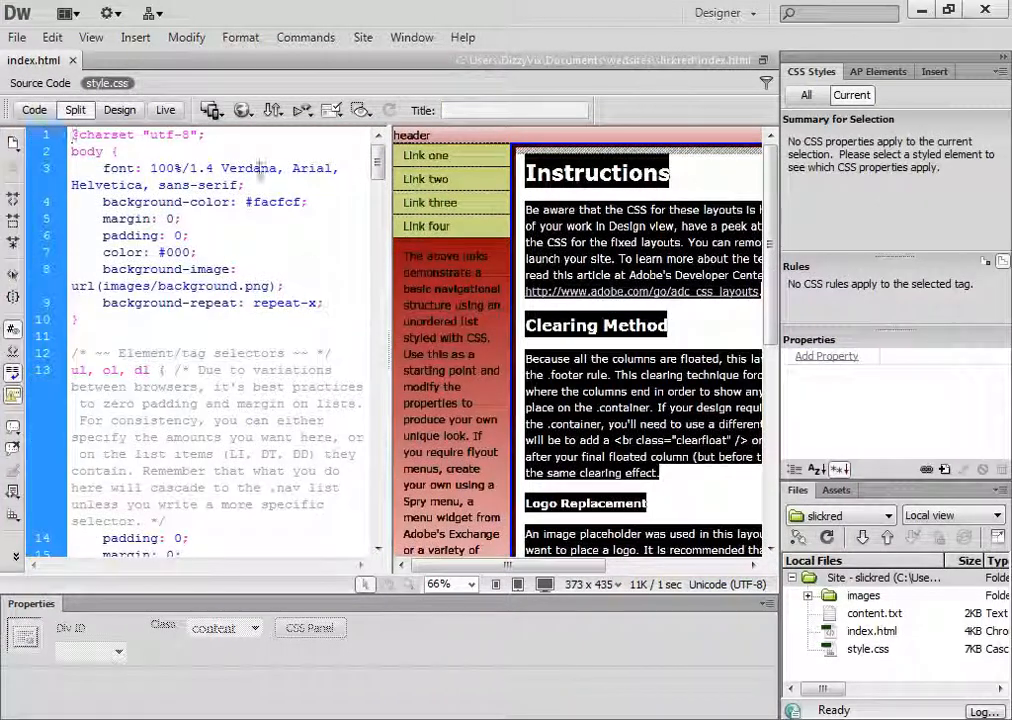
left_click(40, 83)
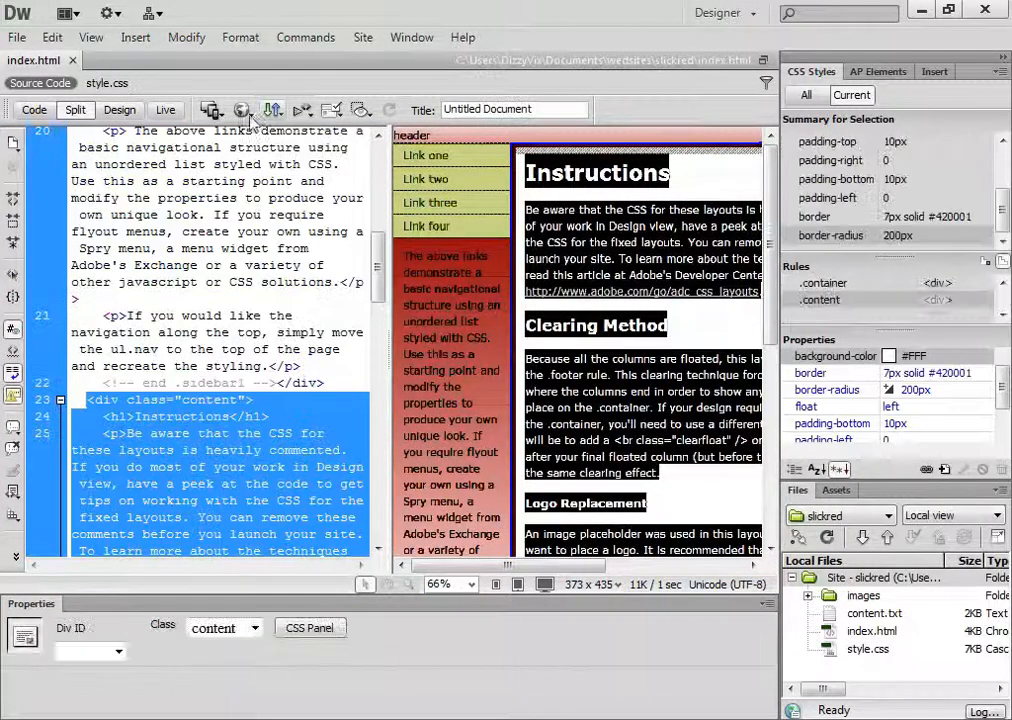
left_click(242, 110)
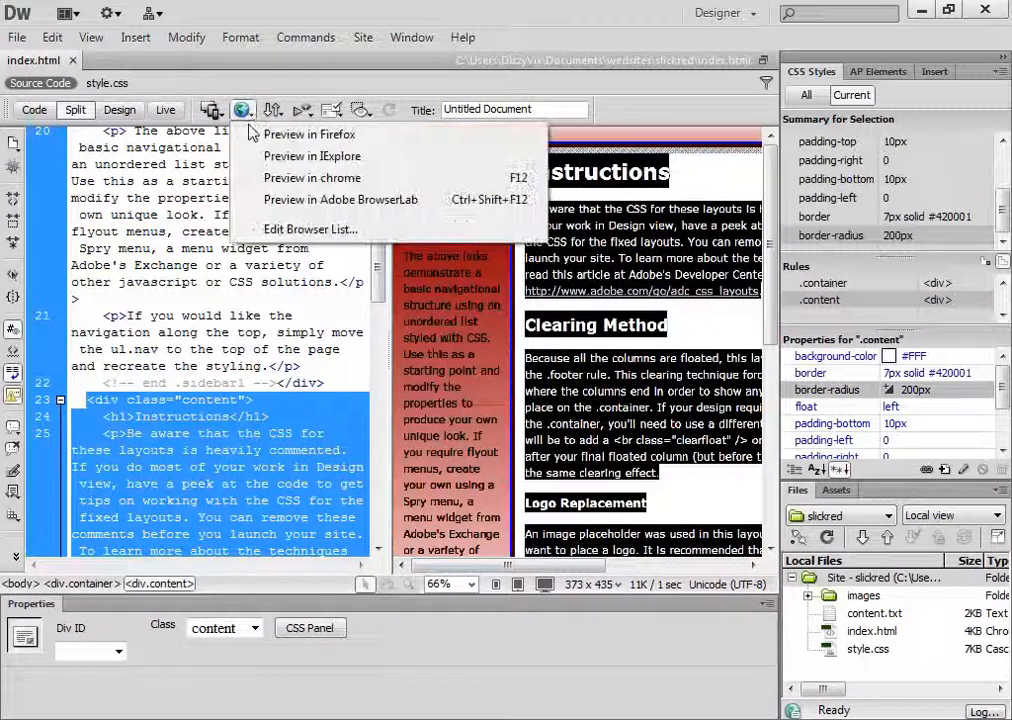
left_click(272, 180)
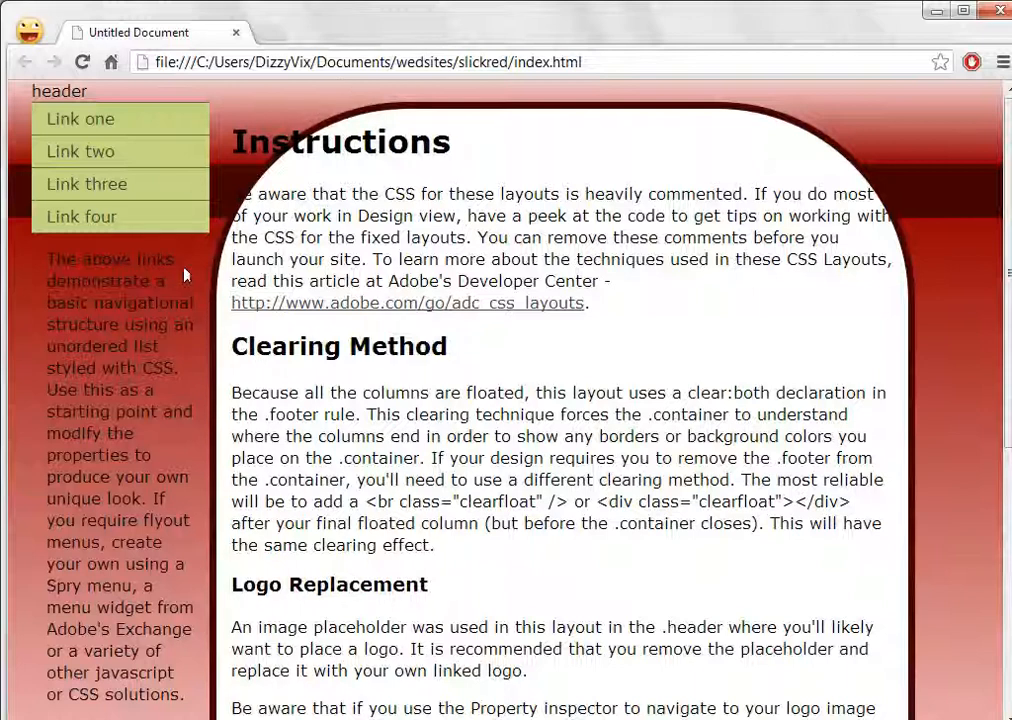
scroll(576, 237, "down", 5)
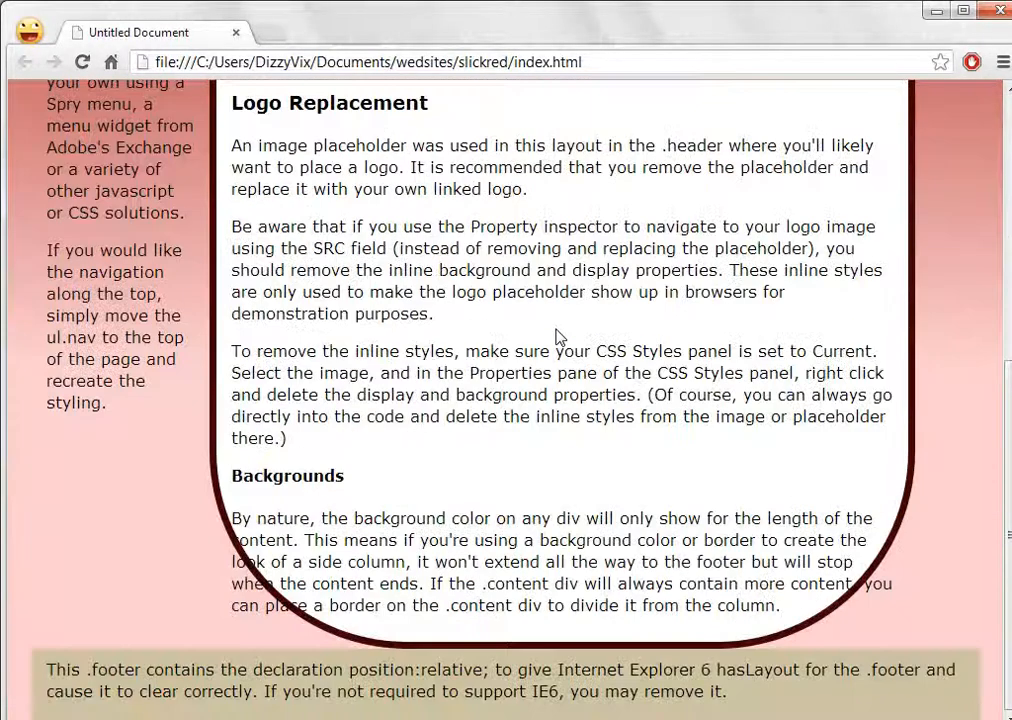
scroll(558, 337, "up", 5)
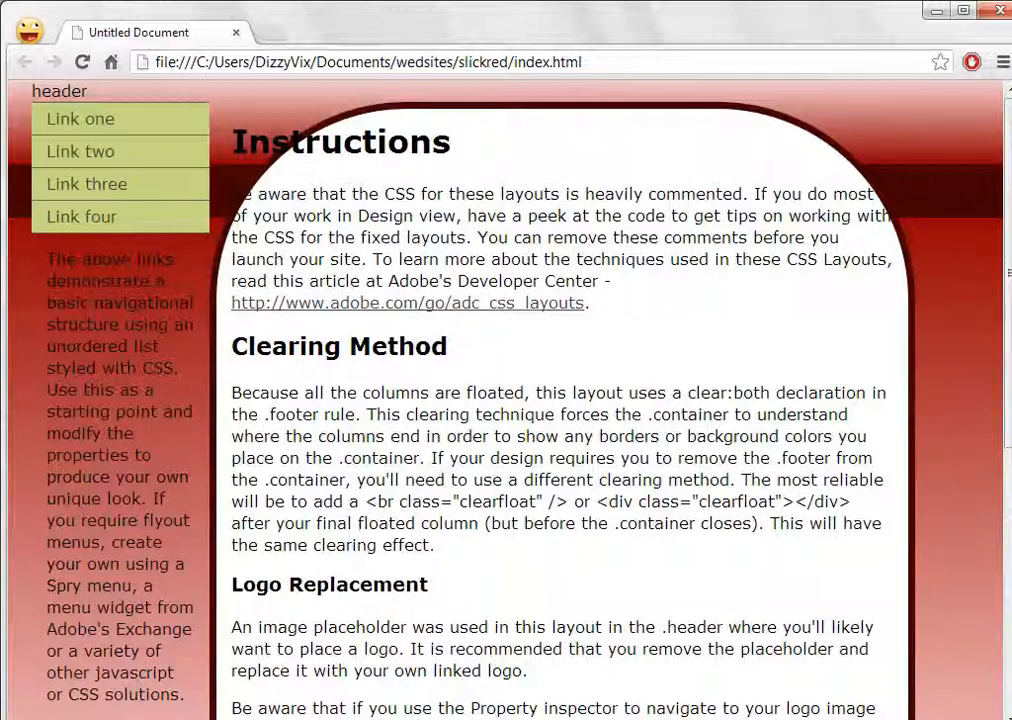
key("alt+Tab")
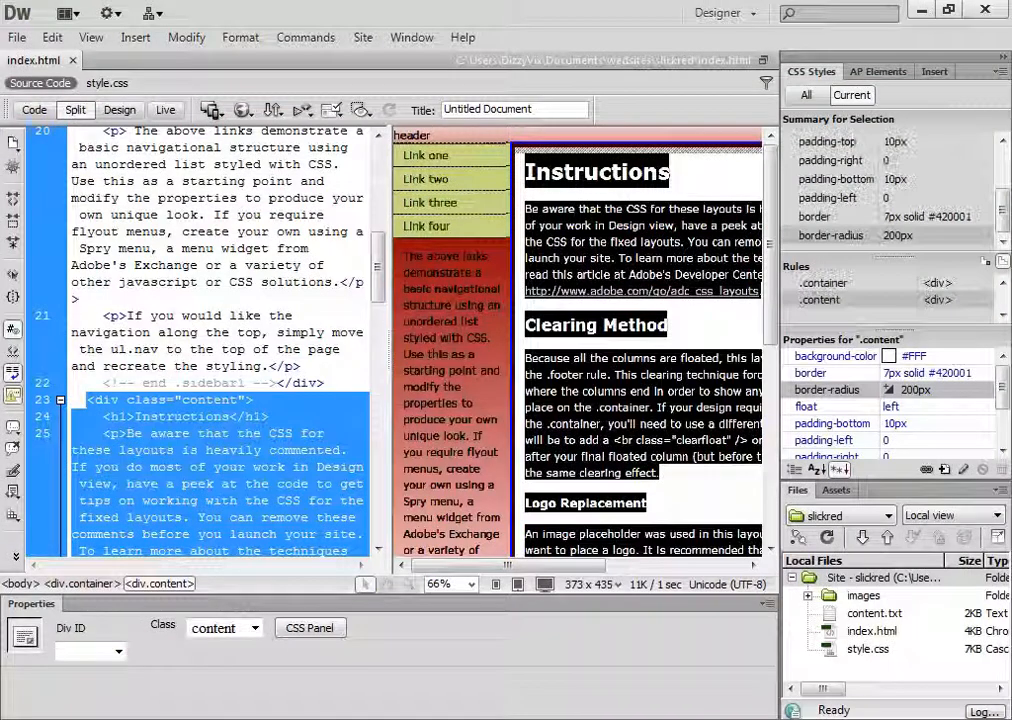
Return to Design view, set the .content rule's border-radius to 150px and check it briefly in Live view
scroll(898, 433, "down", 3)
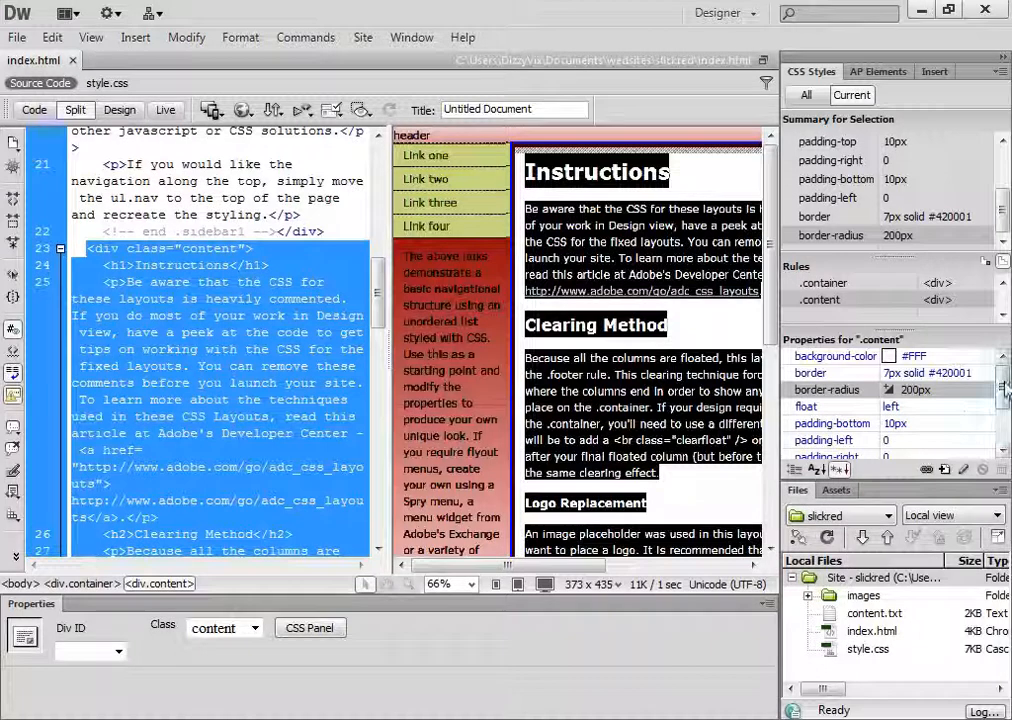
left_click_drag(1003, 387, 1004, 443)
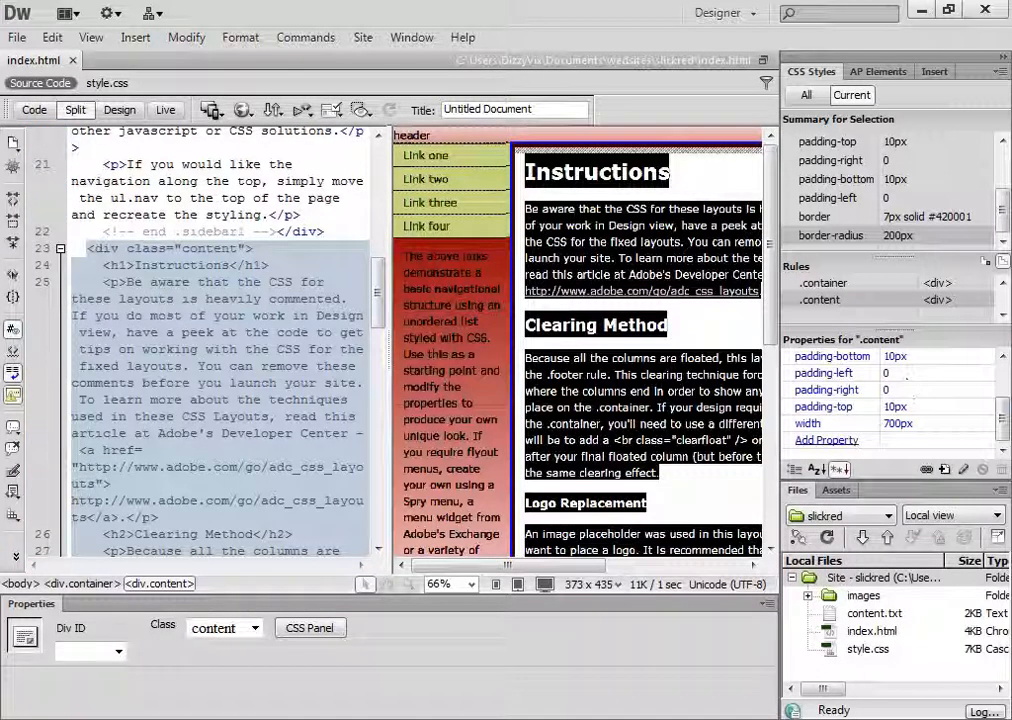
left_click(119, 110)
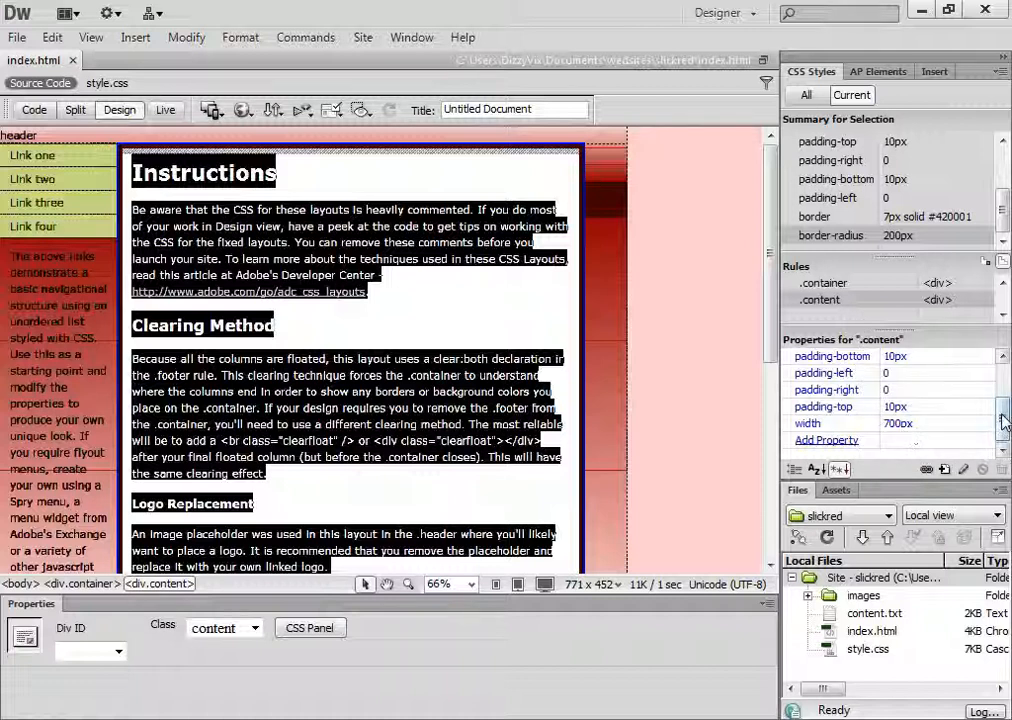
left_click_drag(1004, 423, 1004, 389)
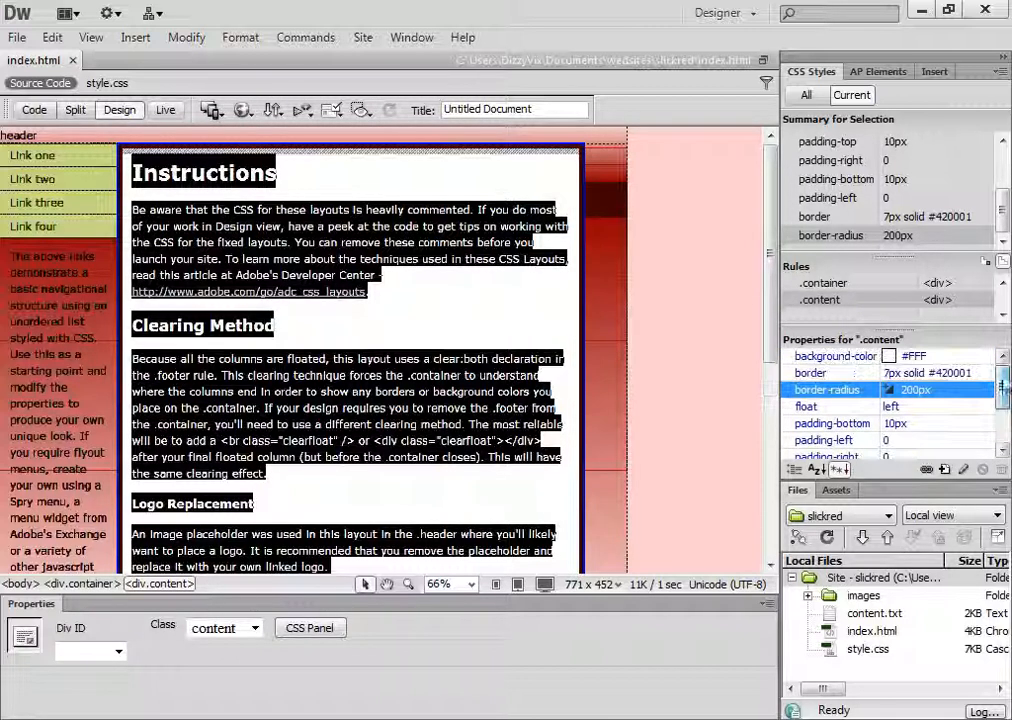
left_click(914, 392)
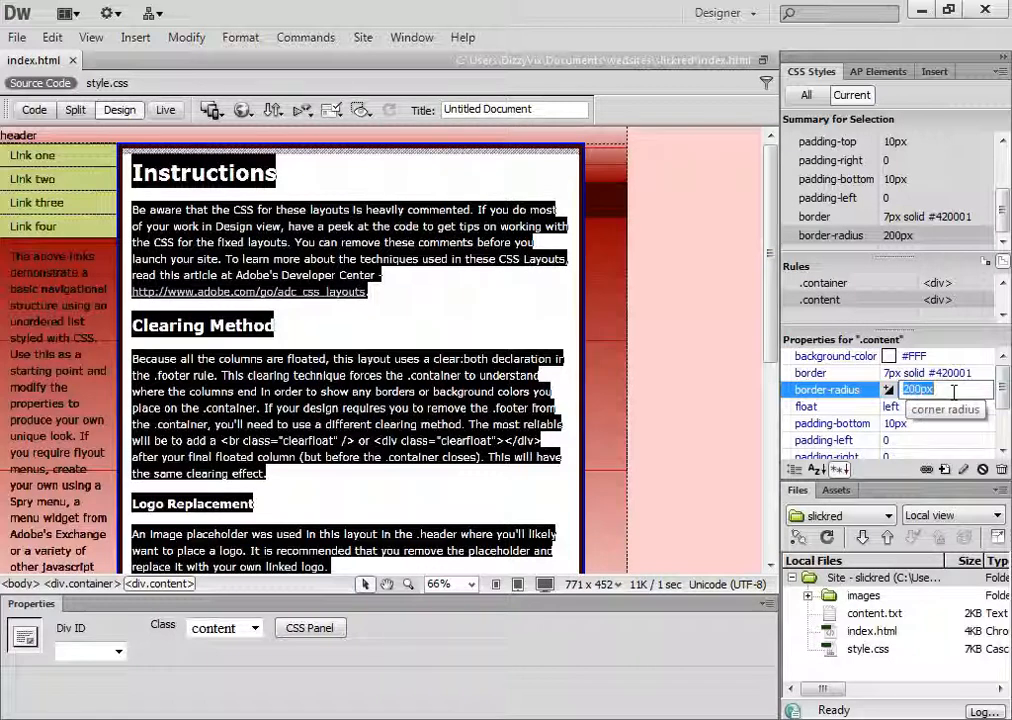
left_click(916, 390)
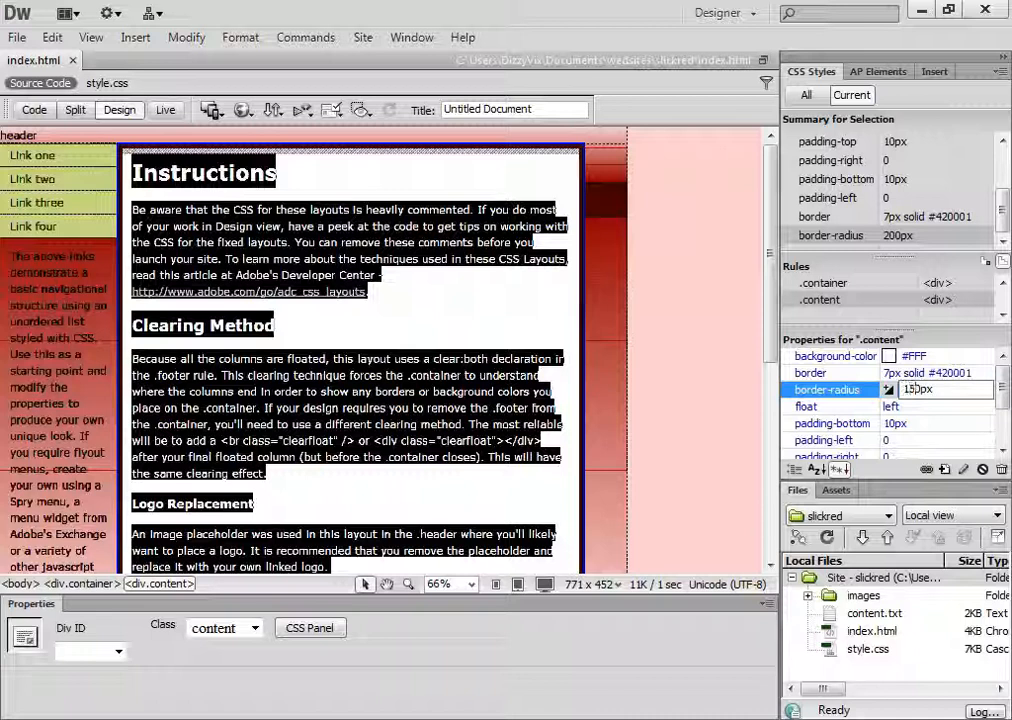
key("Return")
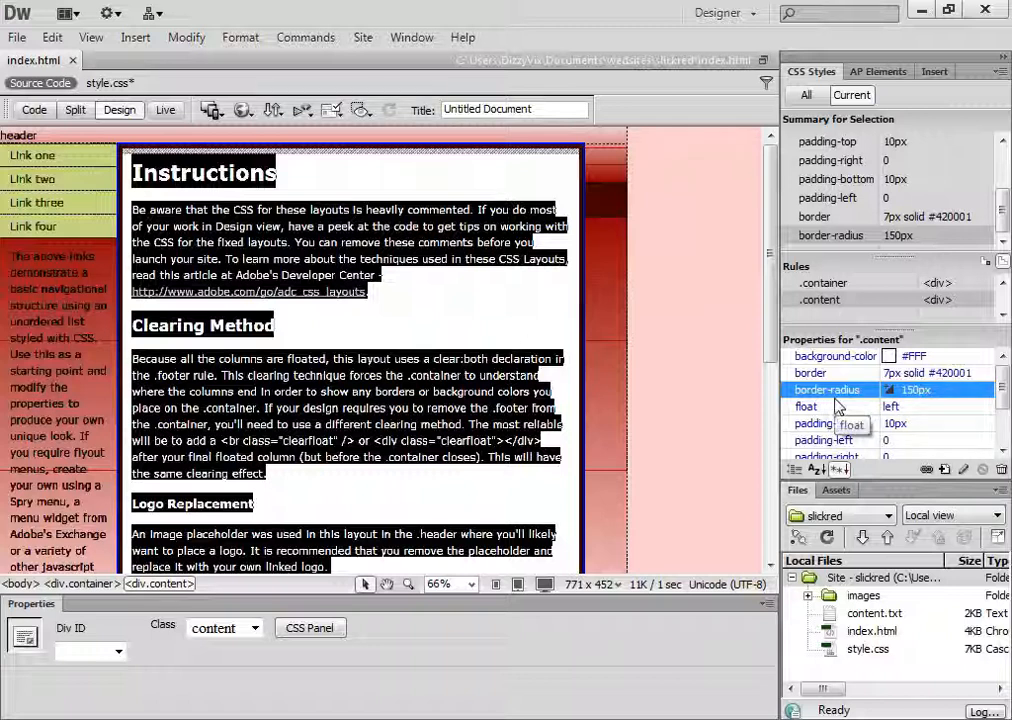
left_click(167, 110)
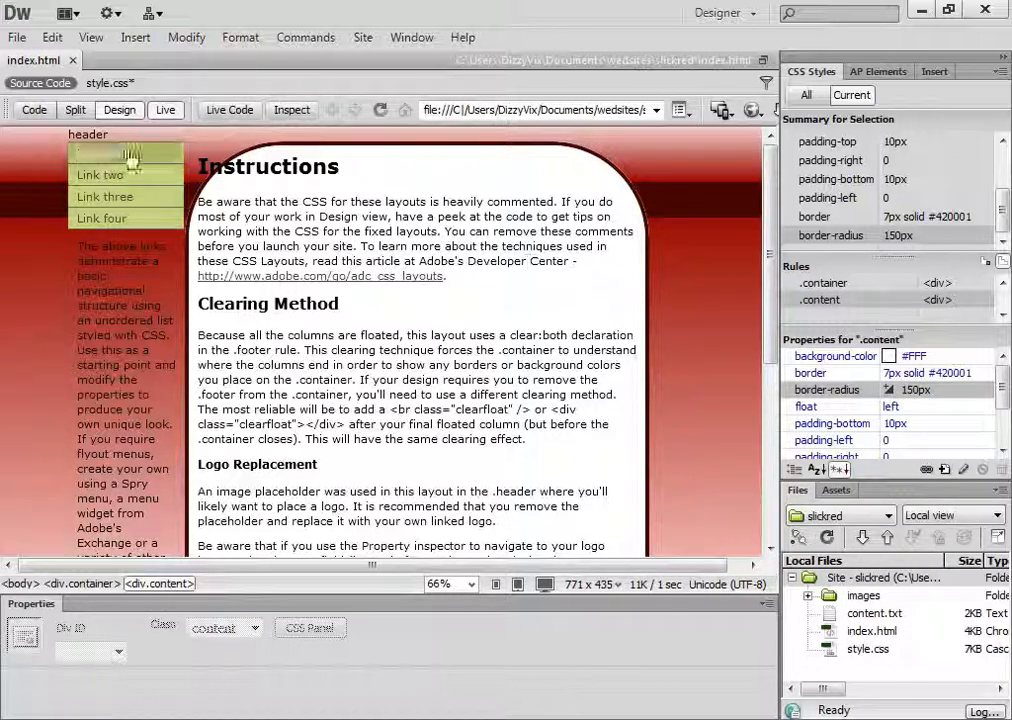
left_click(165, 110)
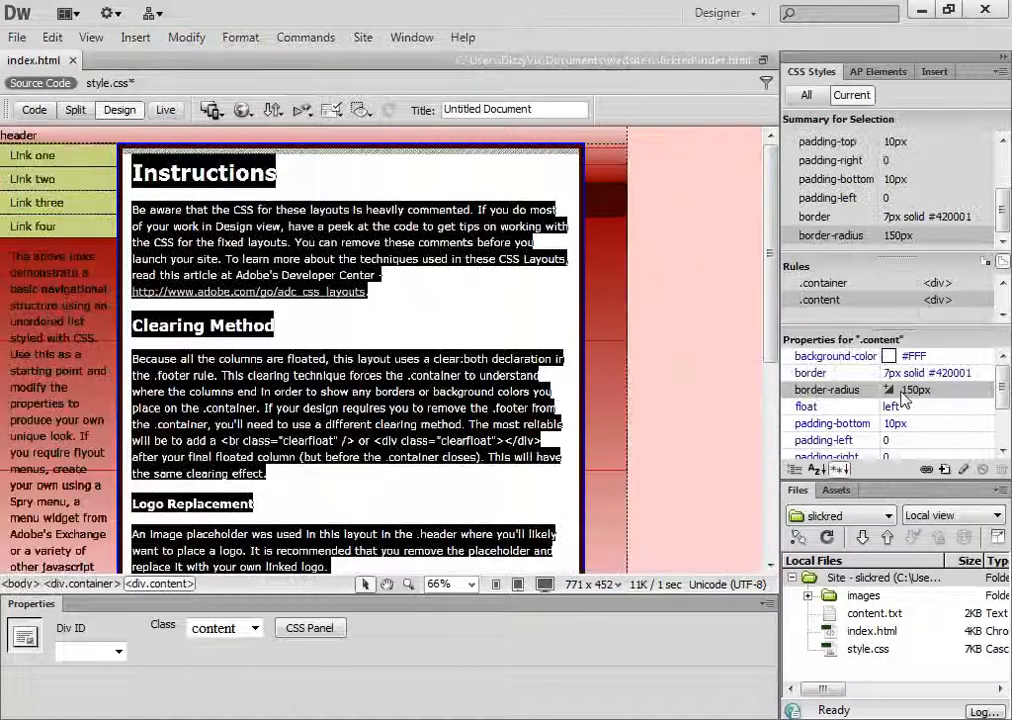
Set the .content rule's border-radius to 100px and compare the corners in Live view with the reference preview image
left_click(916, 389)
left_click(908, 389)
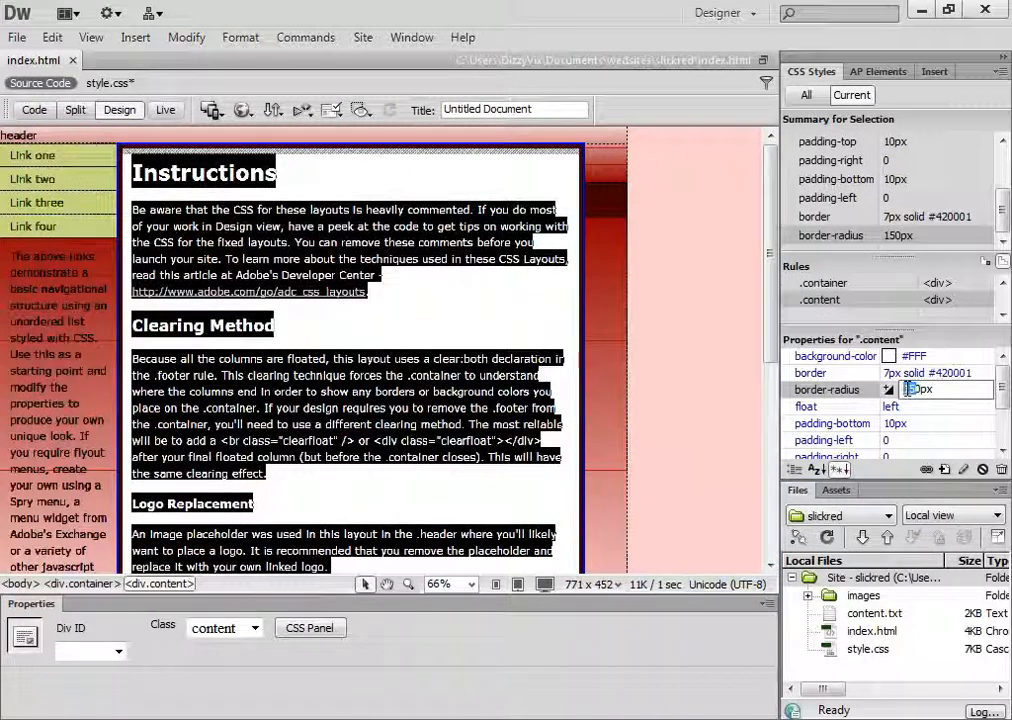
type("10")
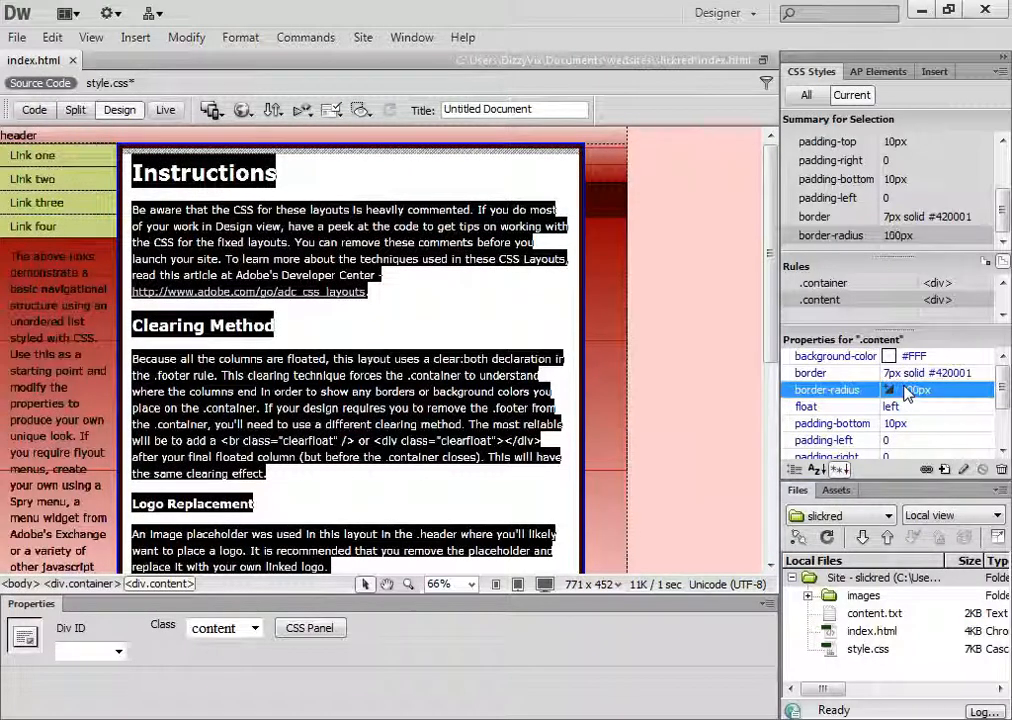
key("Return")
left_click(165, 110)
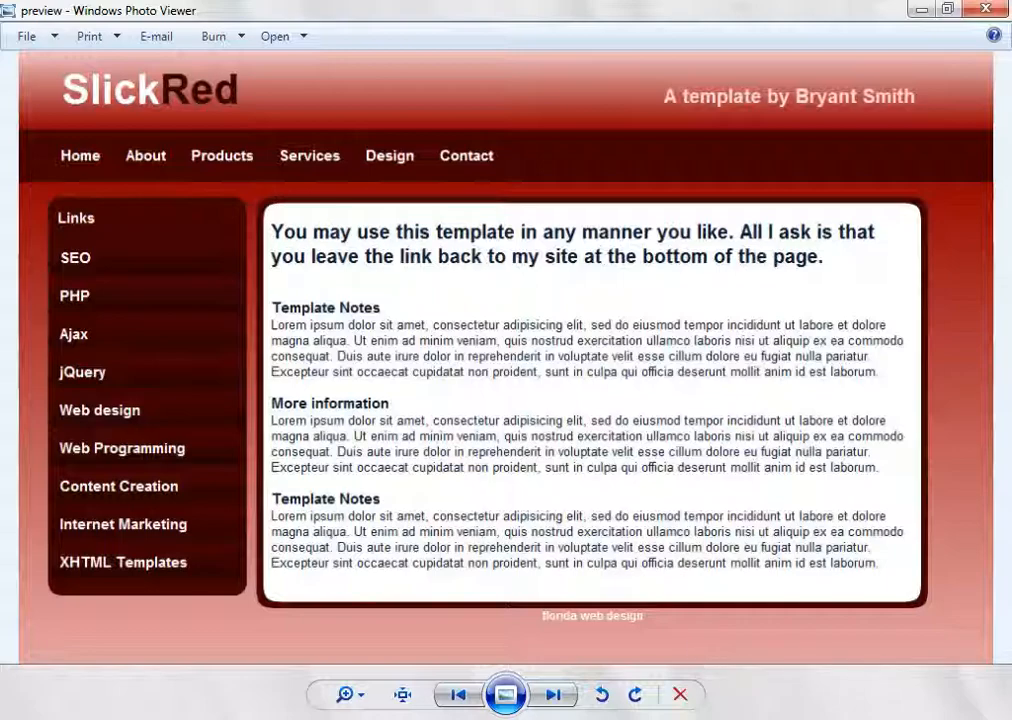
left_click(556, 612)
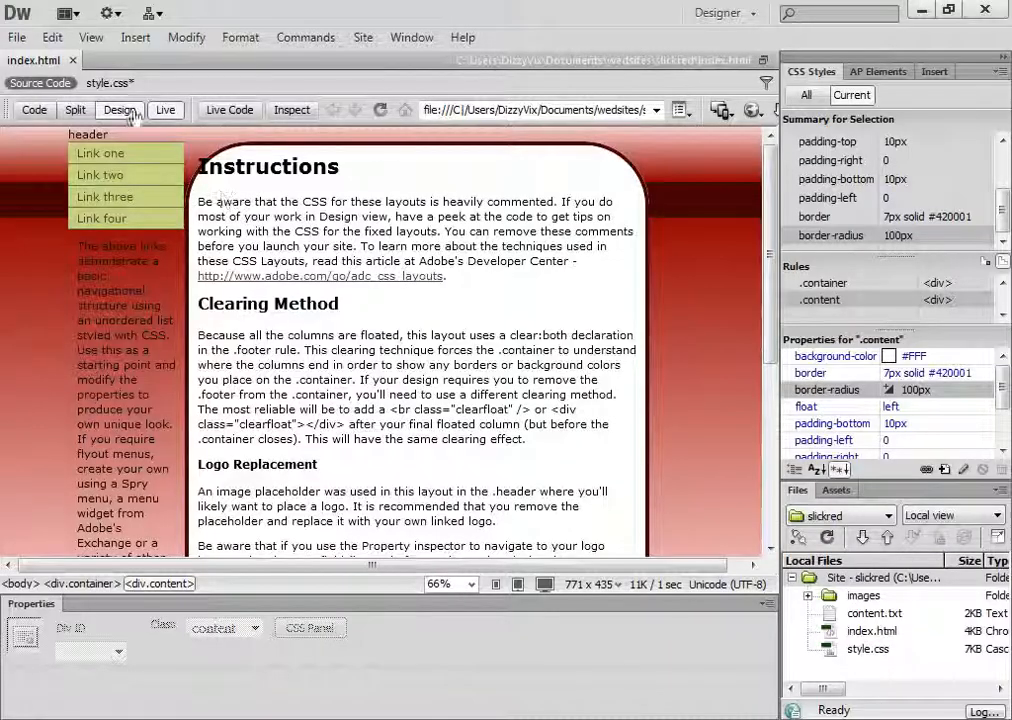
Reduce the .content rule's border-radius to 80px while staying in Live view
left_click(903, 390)
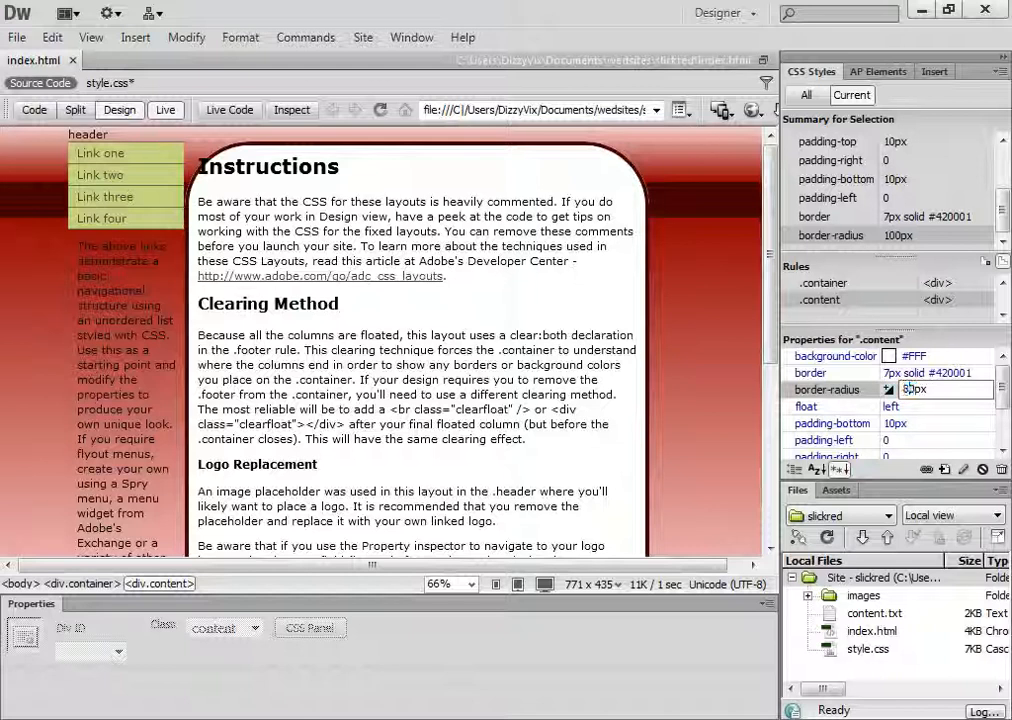
type("8")
key("Return")
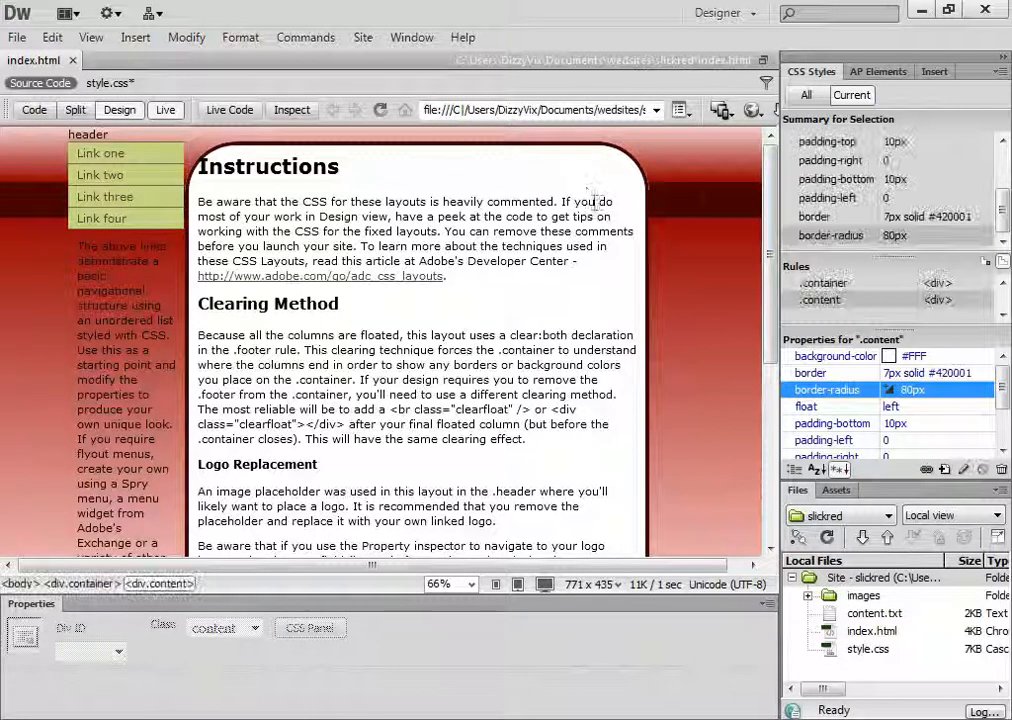
Lower the .content rule's border-radius to 60px and compare the page with the reference preview image
left_click(912, 390)
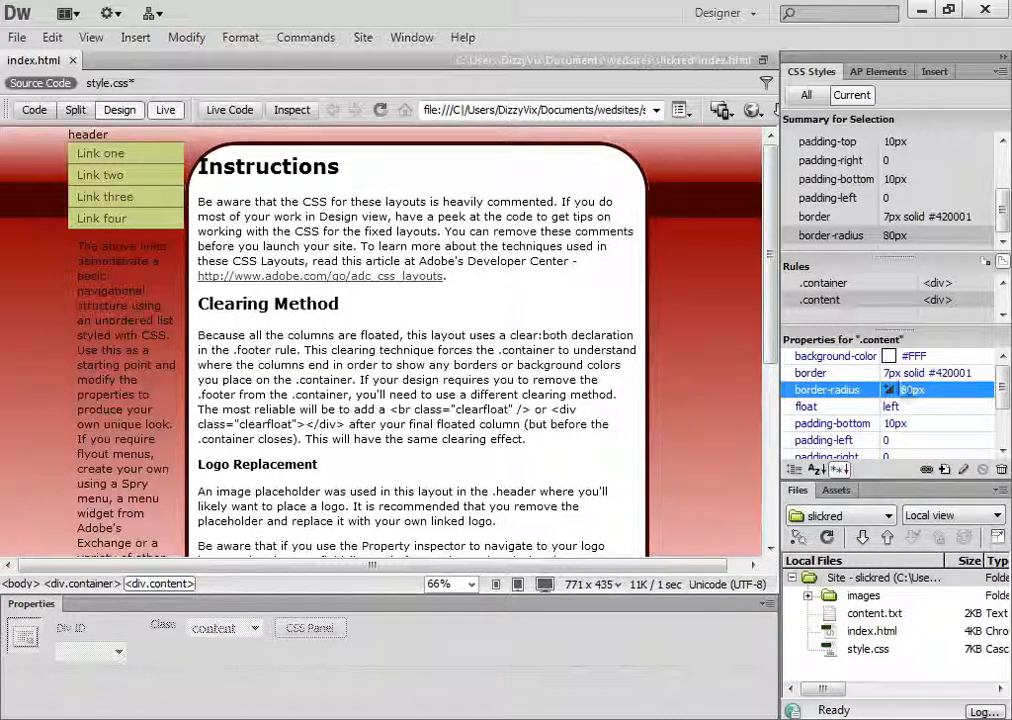
type("6")
key("Return")
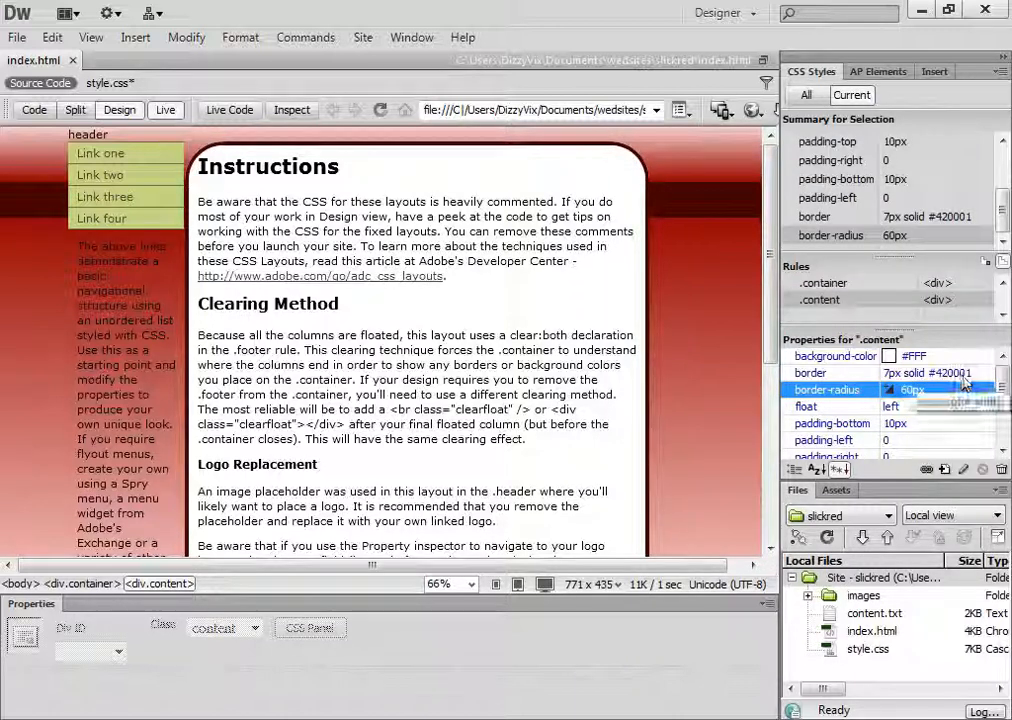
left_click(717, 719)
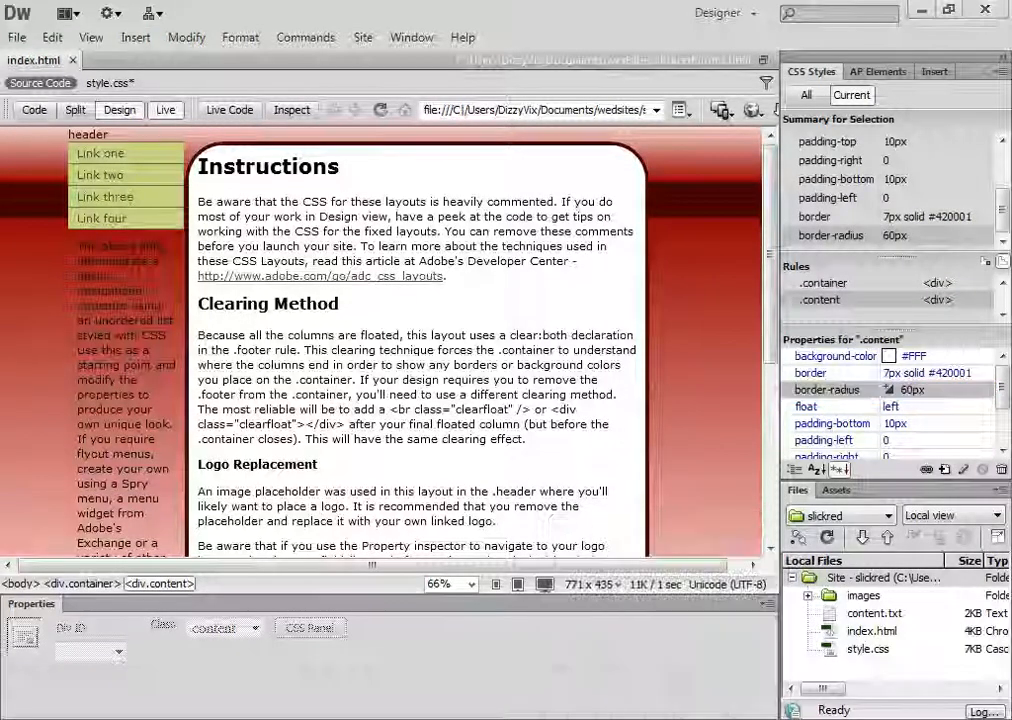
left_click(717, 719)
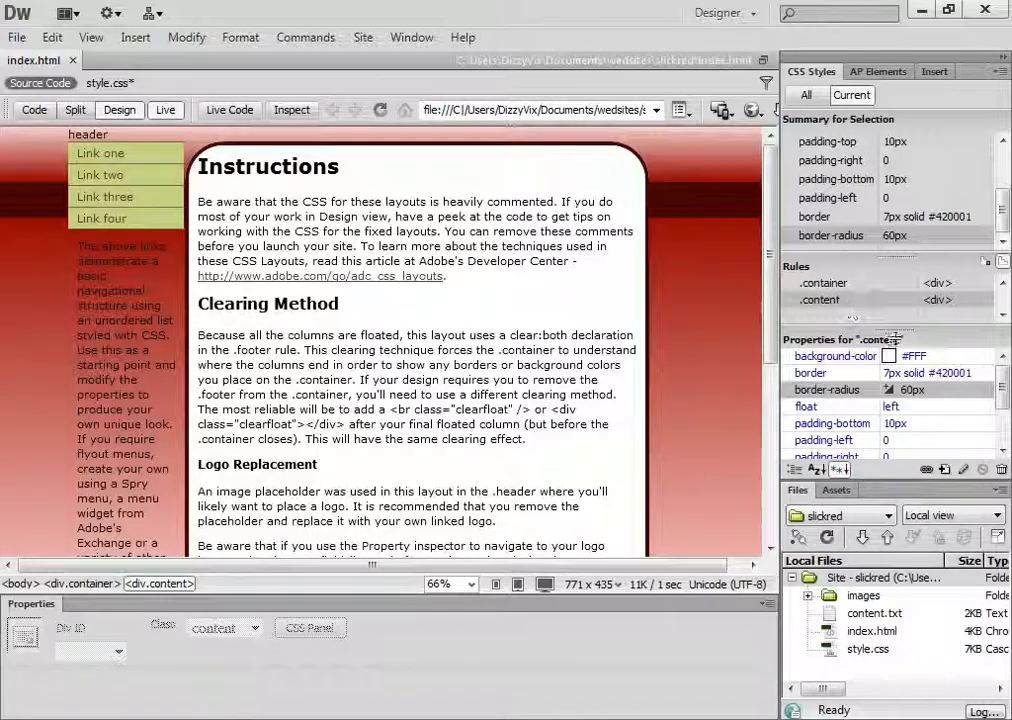
Change the .content rule's border-radius to 40px
left_click(907, 390)
left_click(908, 389)
key("BackSpace")
type("4")
key("Return")
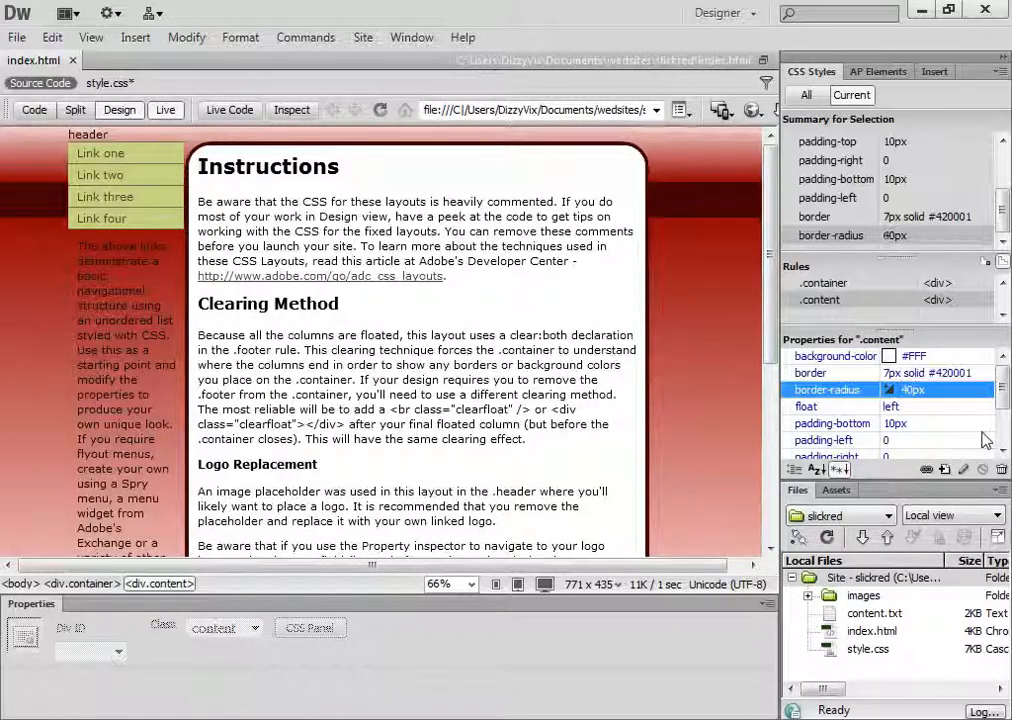
Set the .content rule's border-radius to 20px and open the reference preview image for comparison
left_click(912, 390)
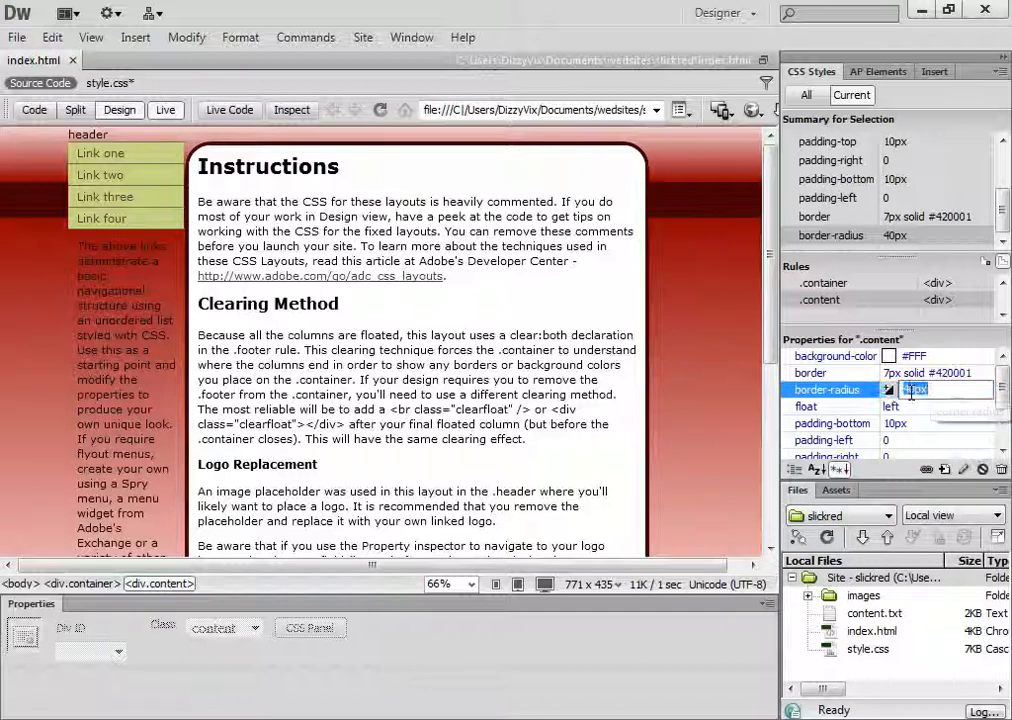
key("BackSpace")
type("2")
key("Return")
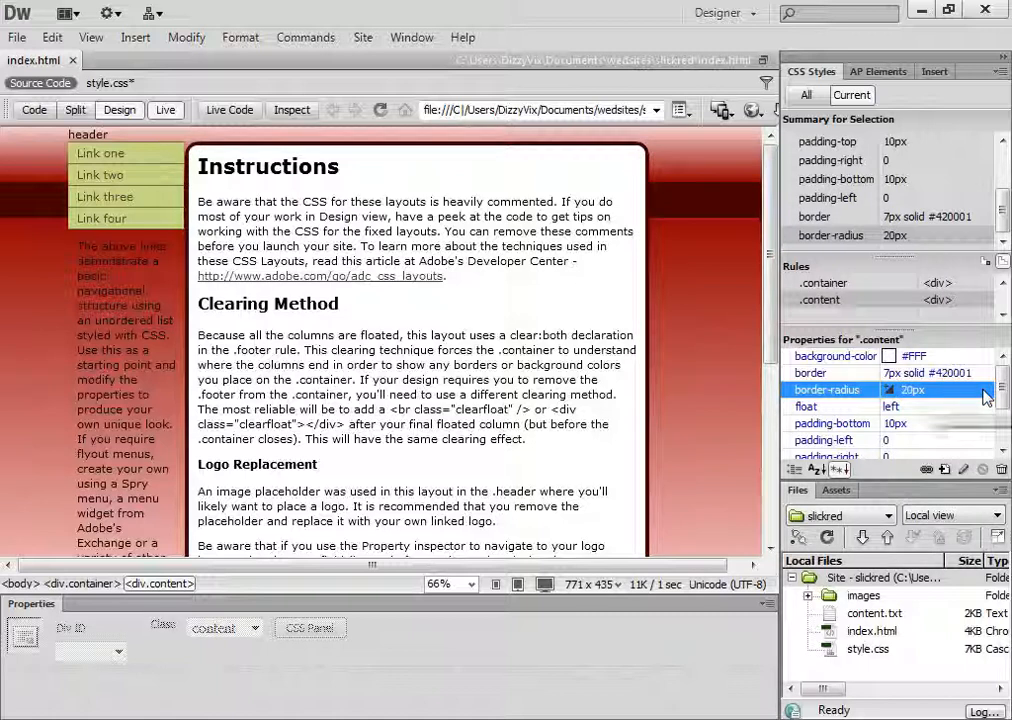
left_click(712, 719)
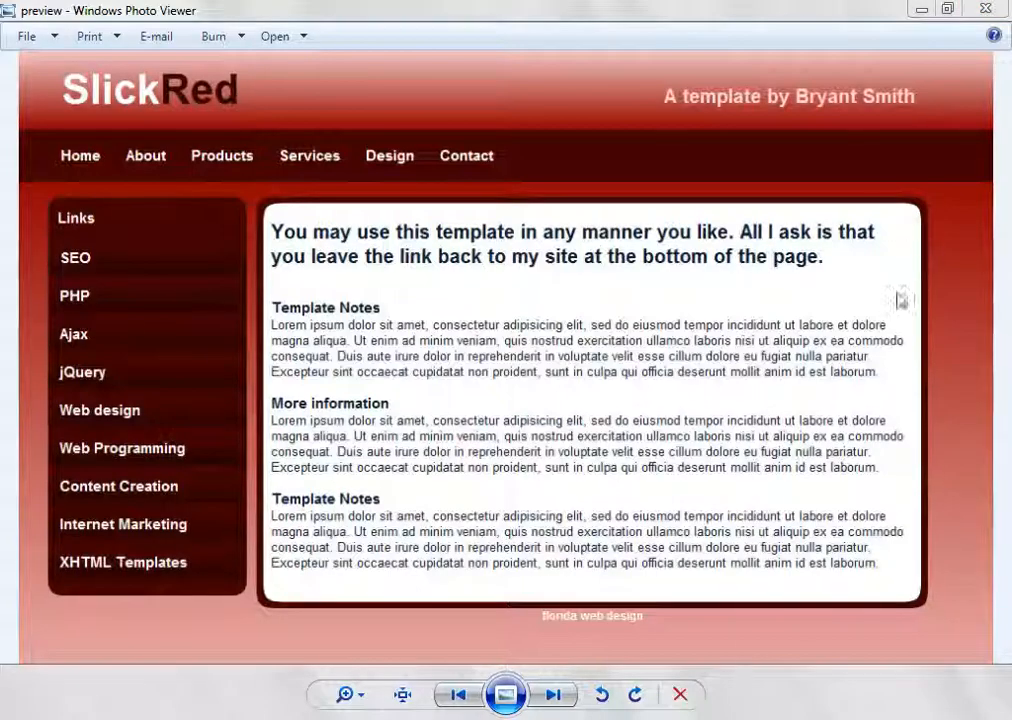
Return to Dreamweaver and set the .content rule's border to 8px solid #420001
left_click(578, 719)
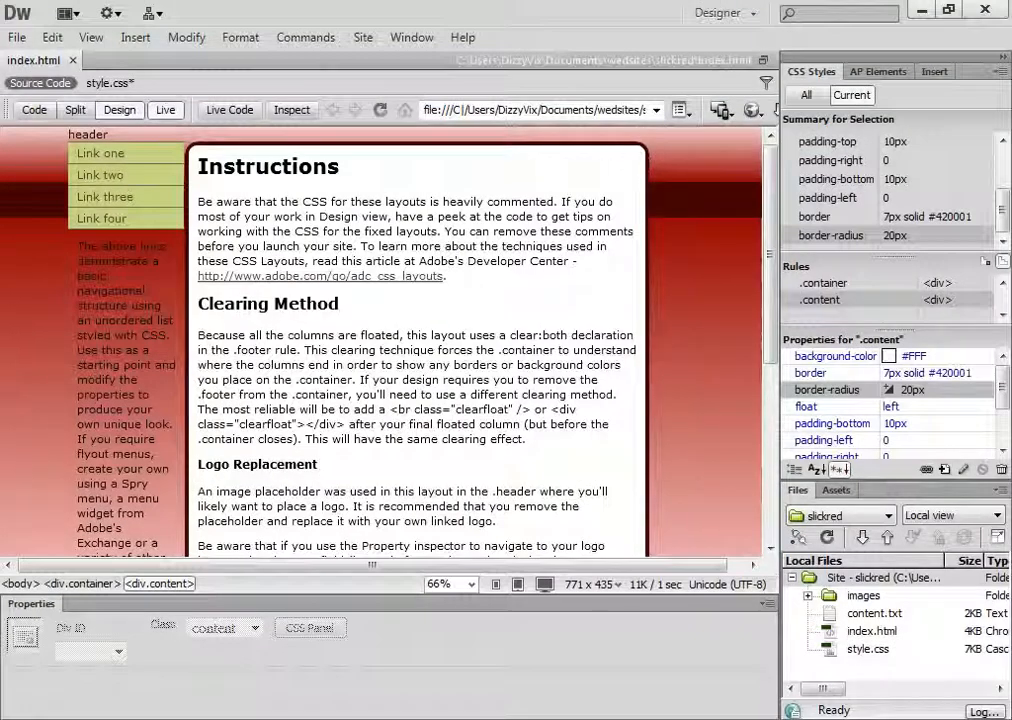
left_click(894, 376)
key("BackSpace")
key("Return")
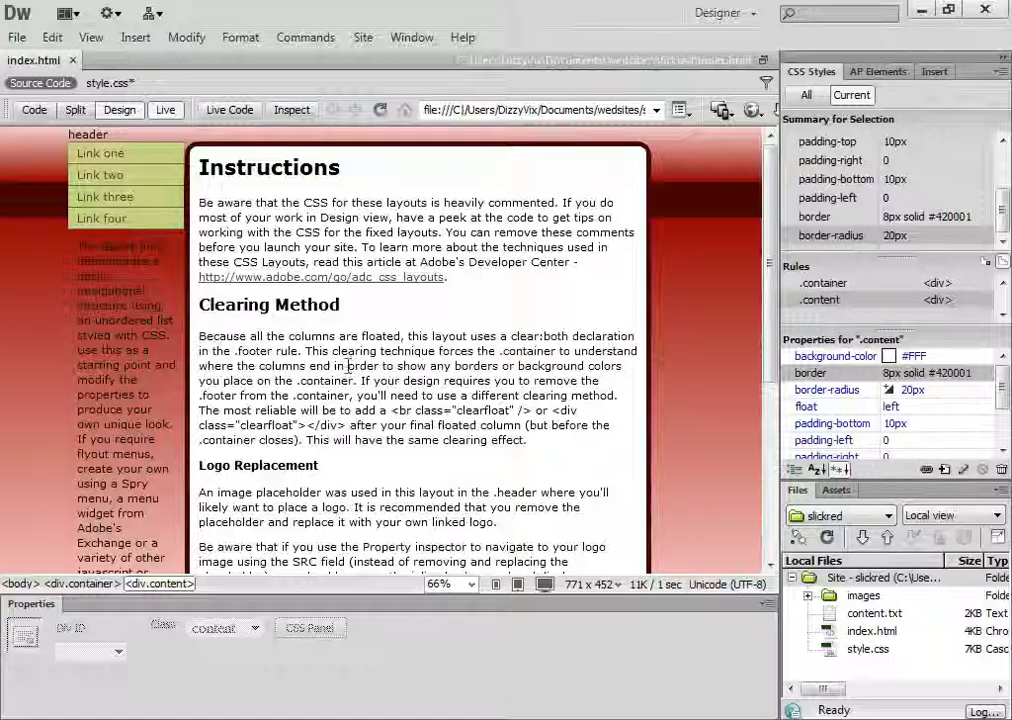
scroll(388, 474, "down", 3)
scroll(388, 474, "up", 3)
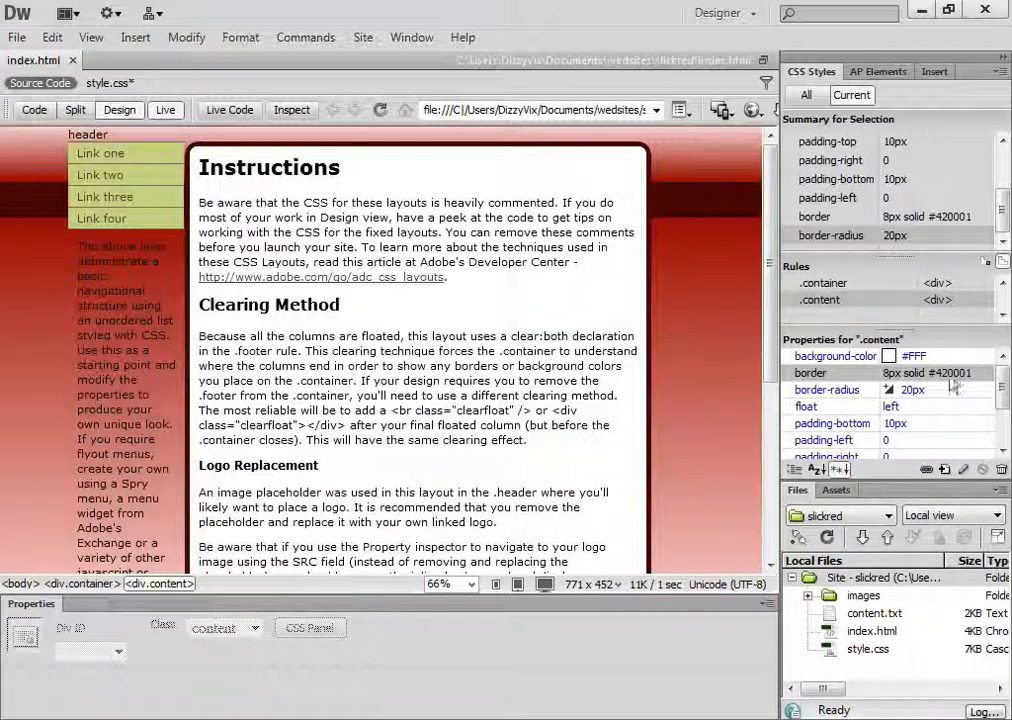
Disable the .content rule's border-radius property and enable it again
scroll(893, 407, "down", 2)
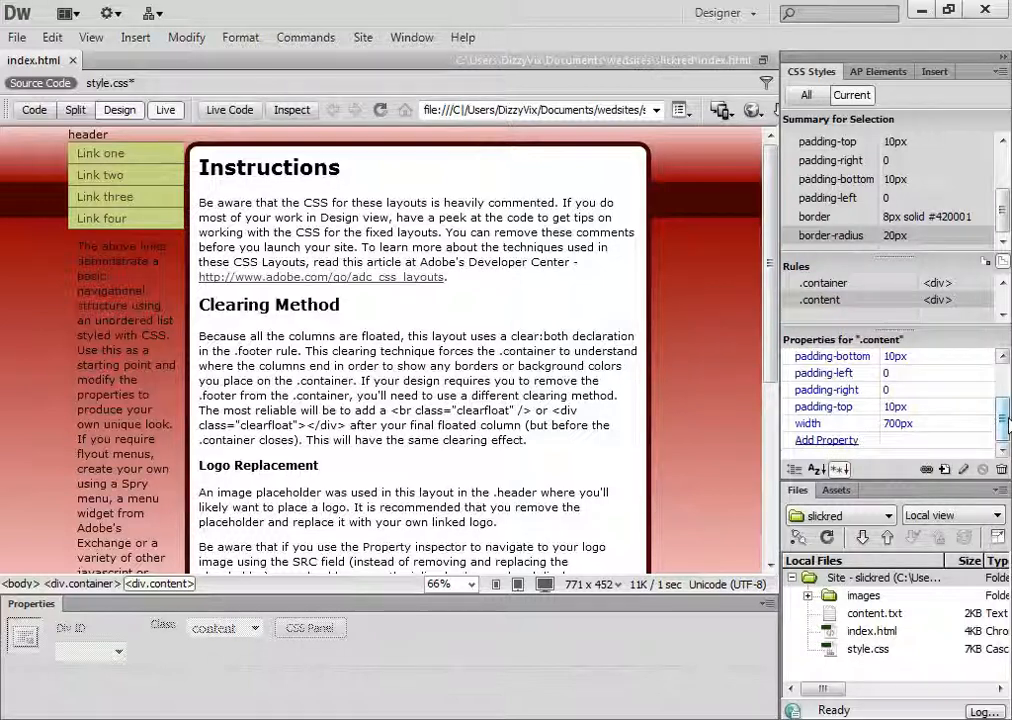
scroll(1004, 408, "up", 2)
left_click(900, 373)
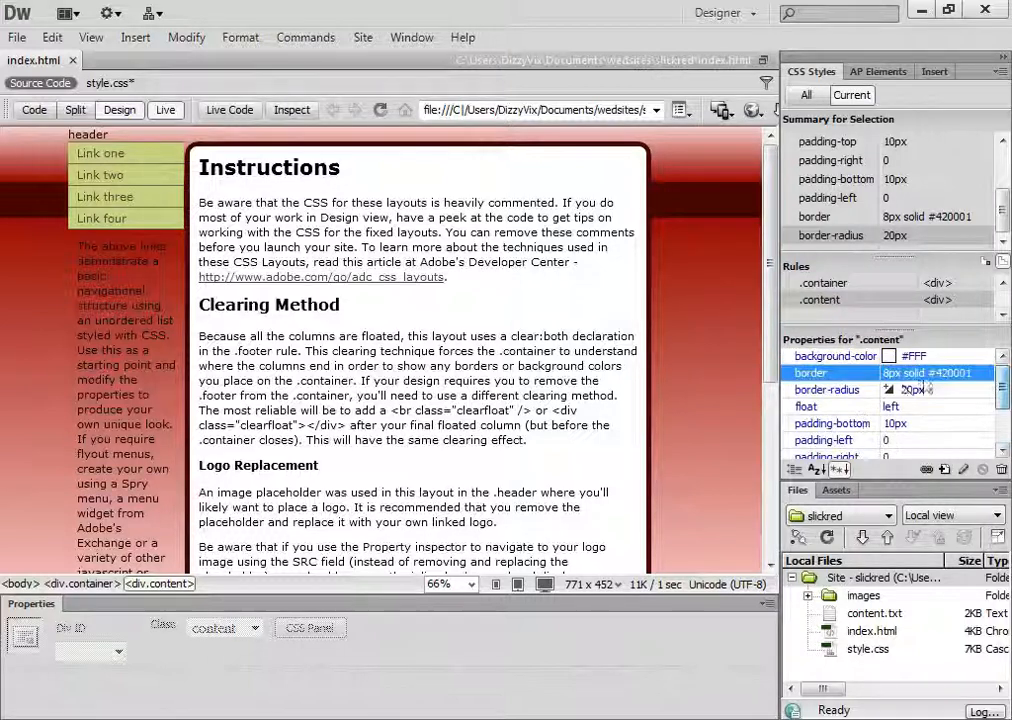
left_click(847, 390)
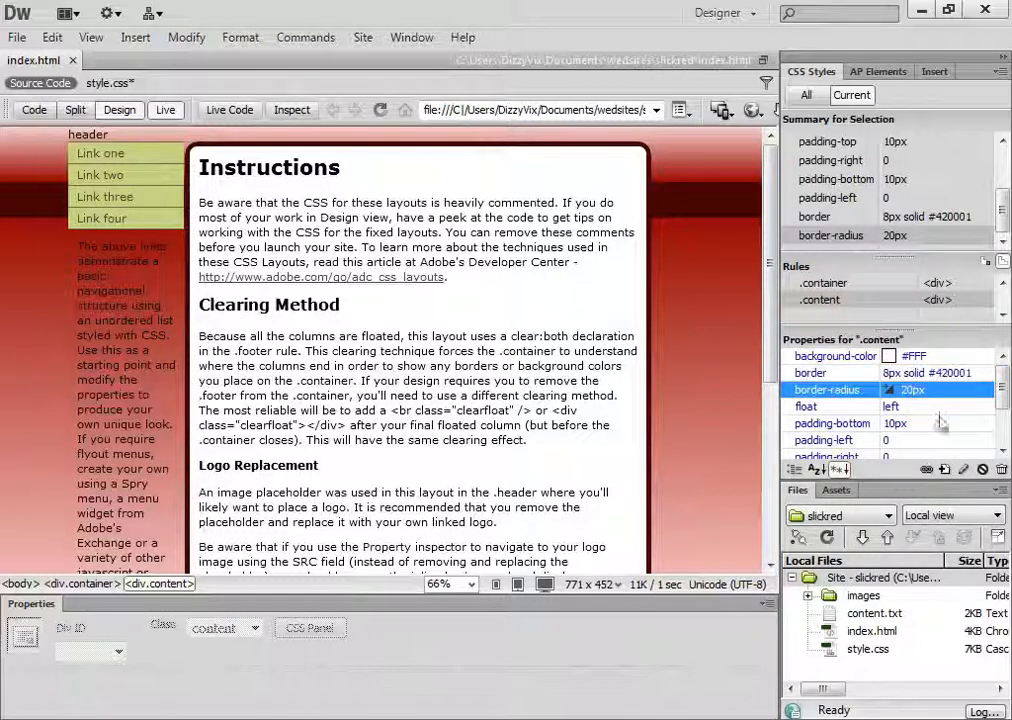
left_click(983, 470)
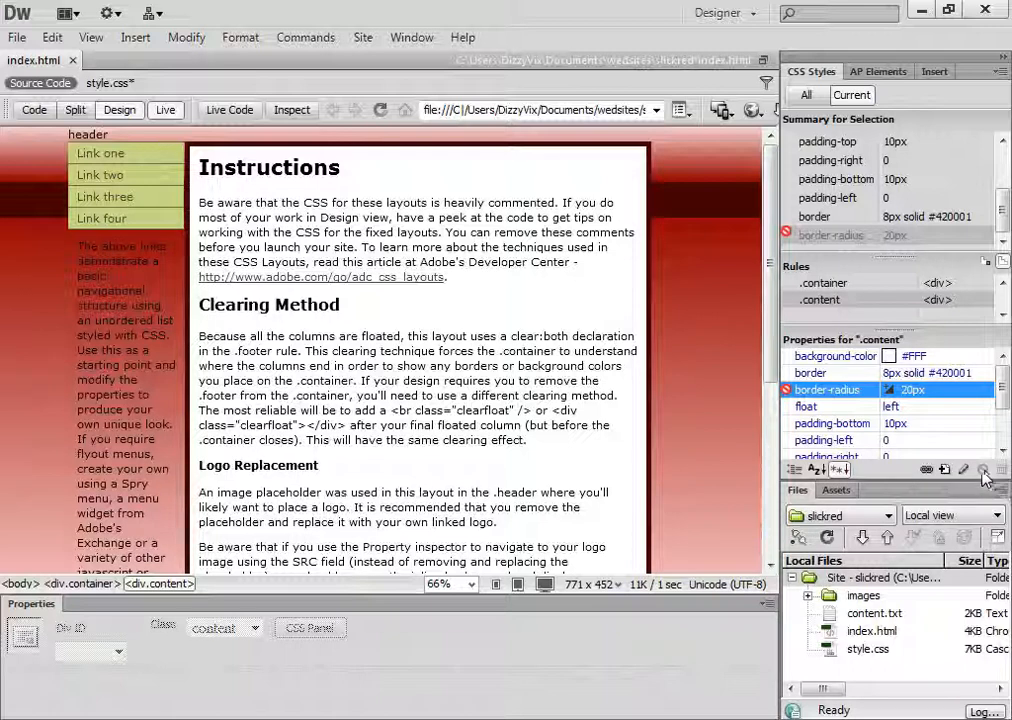
right_click(792, 392)
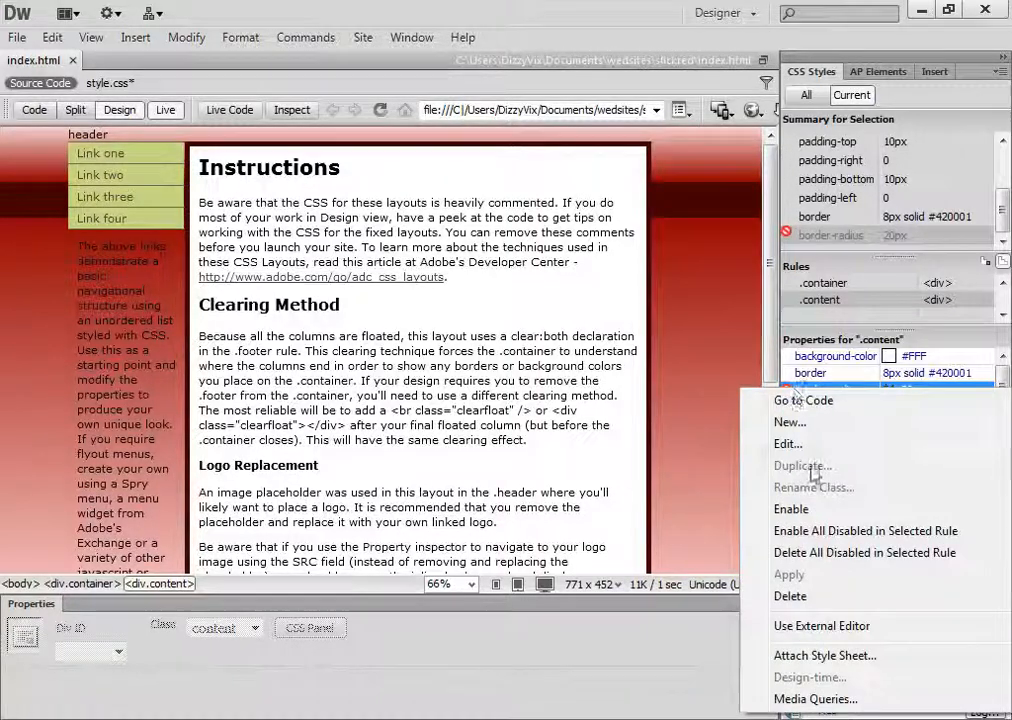
left_click(791, 509)
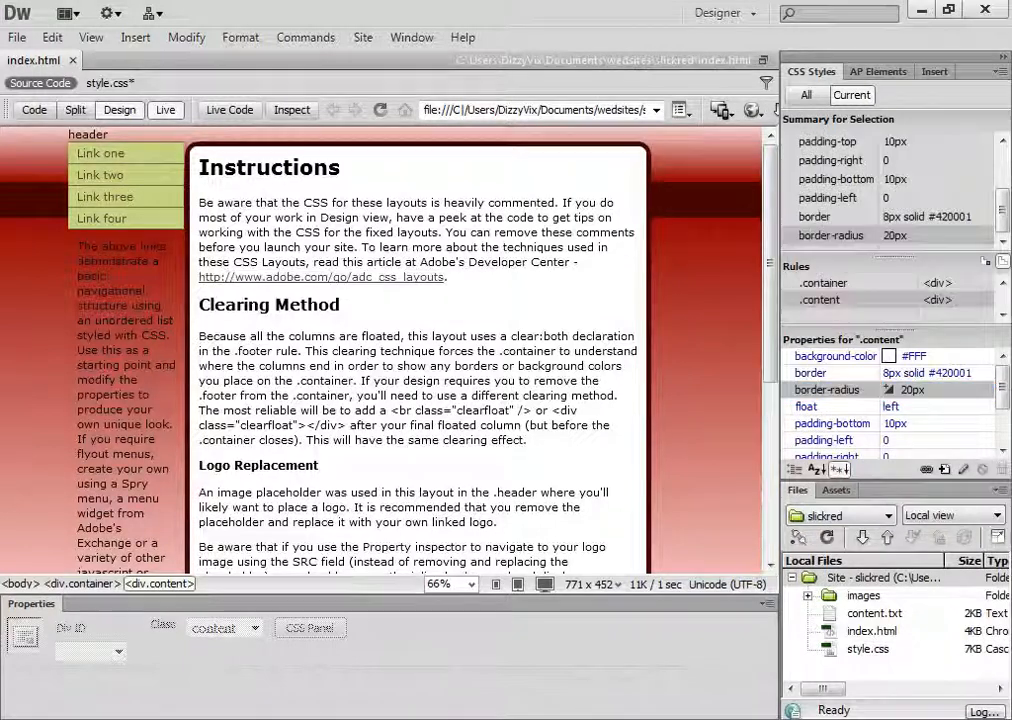
Delete the border-radius property from the .content rule and leave Live view for the plain Design view
left_click(934, 394)
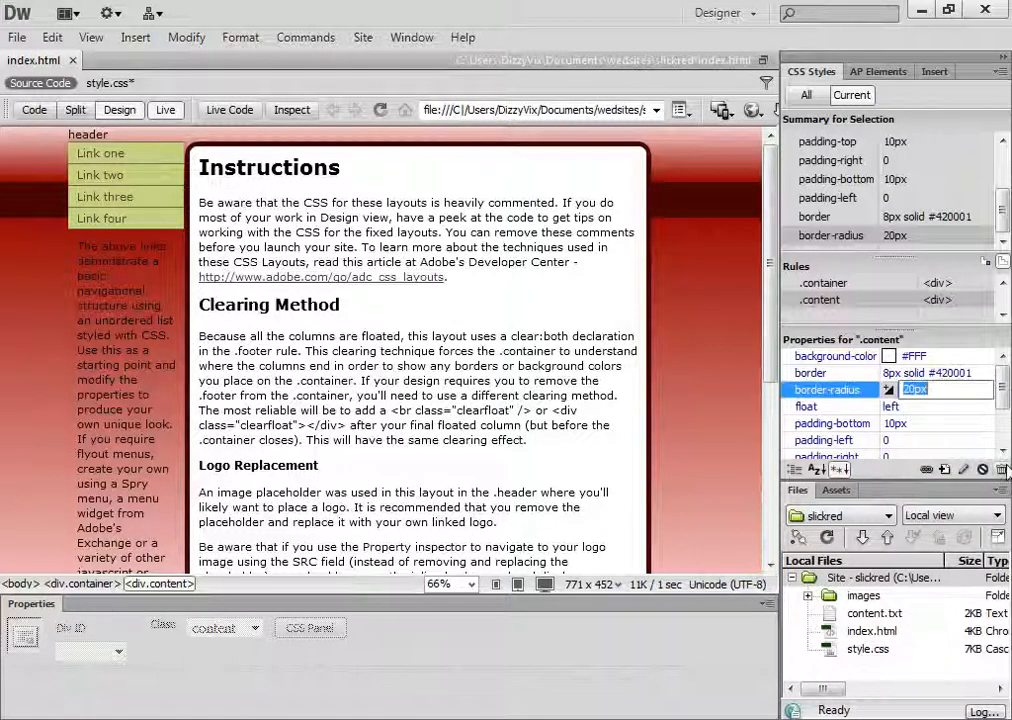
left_click(1001, 469)
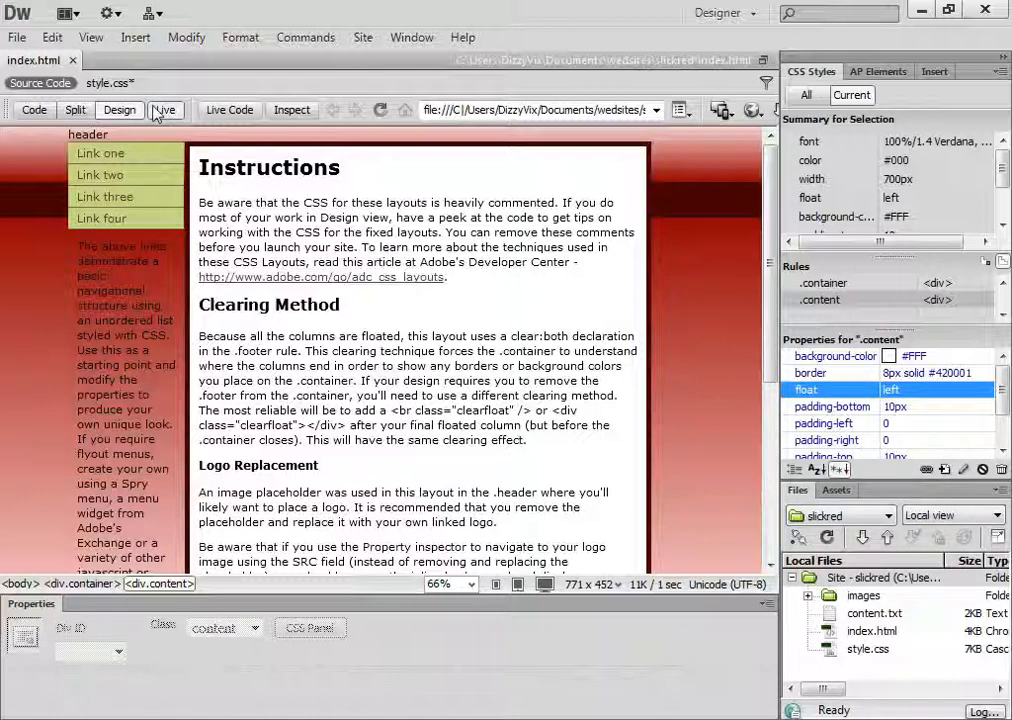
left_click(117, 112)
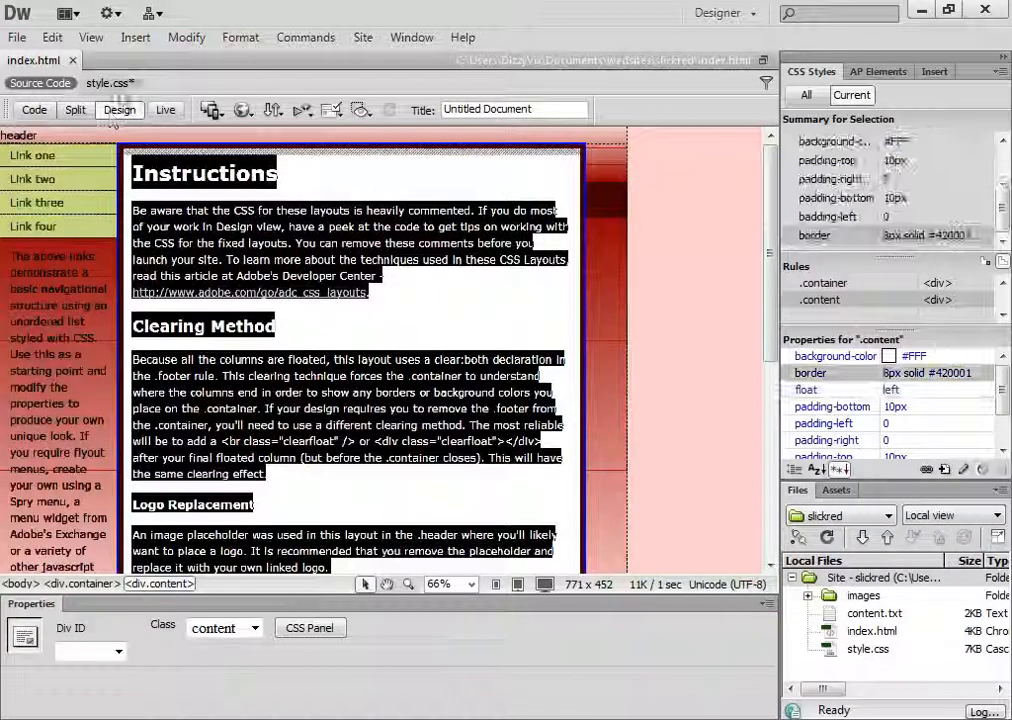
Show the style.css source beside the design and place the insertion point after the border declaration in the .content rule
left_click(77, 111)
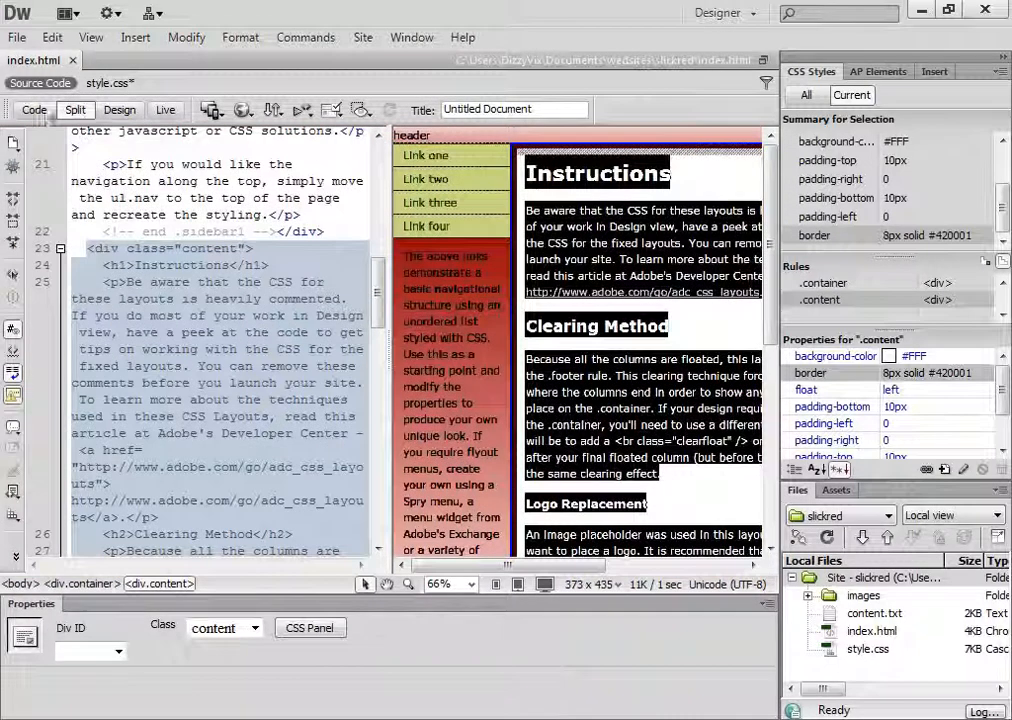
left_click(108, 84)
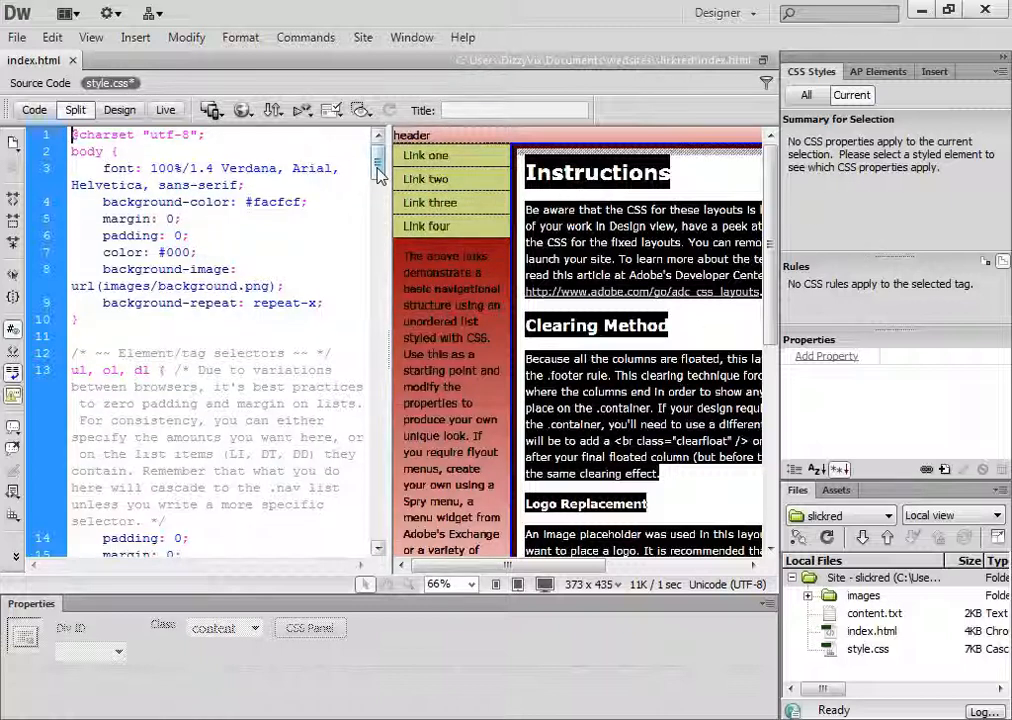
scroll(243, 430, "down", 1)
scroll(243, 430, "down", 6)
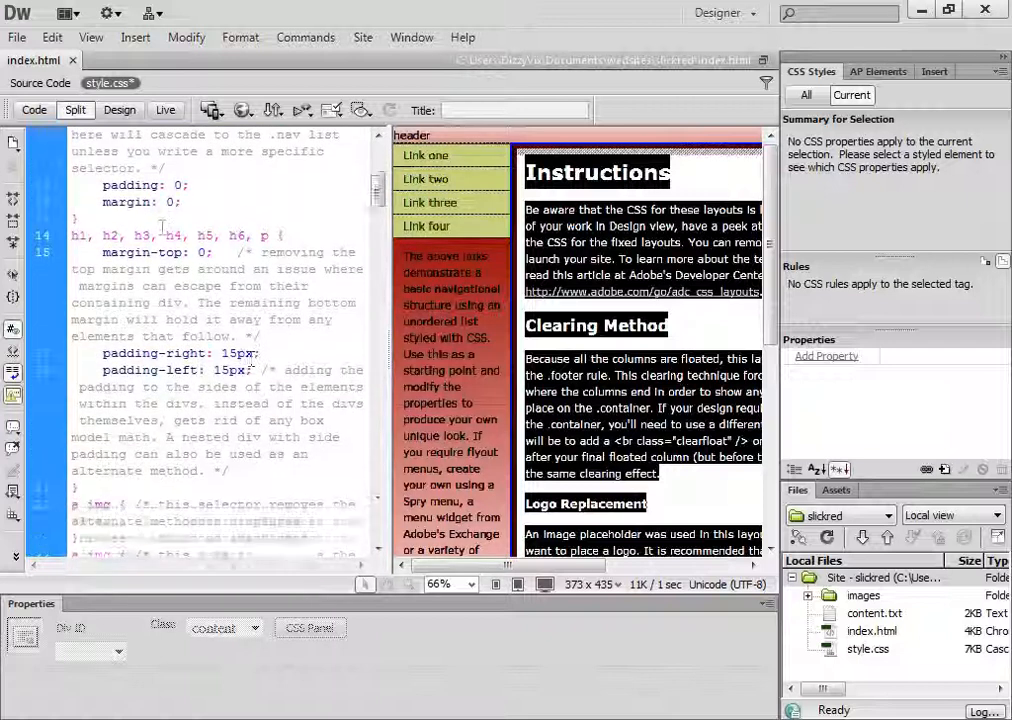
scroll(244, 332, "up", 1)
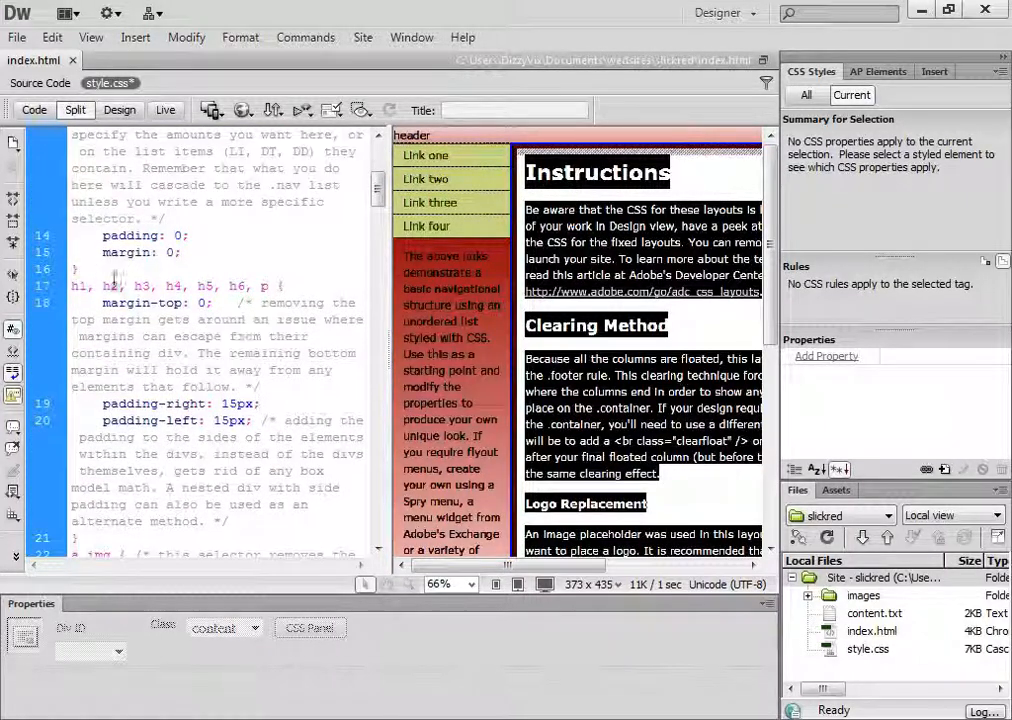
scroll(200, 315, "down", 6)
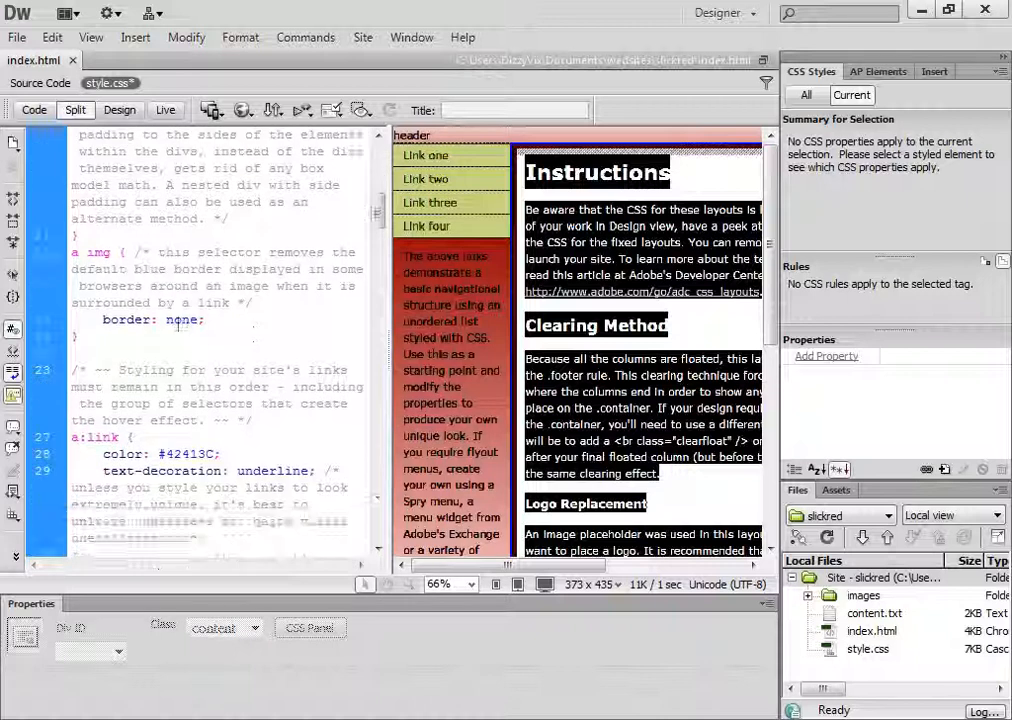
scroll(118, 245, "down", 2)
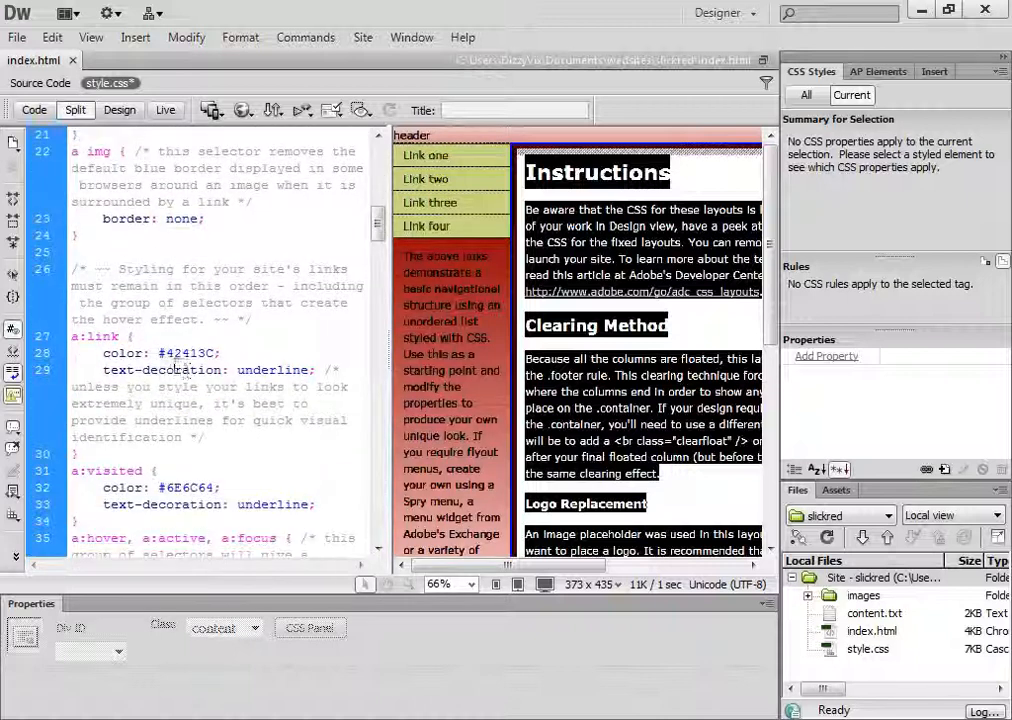
scroll(175, 367, "down", 3)
scroll(157, 424, "down", 2)
scroll(157, 424, "down", 3)
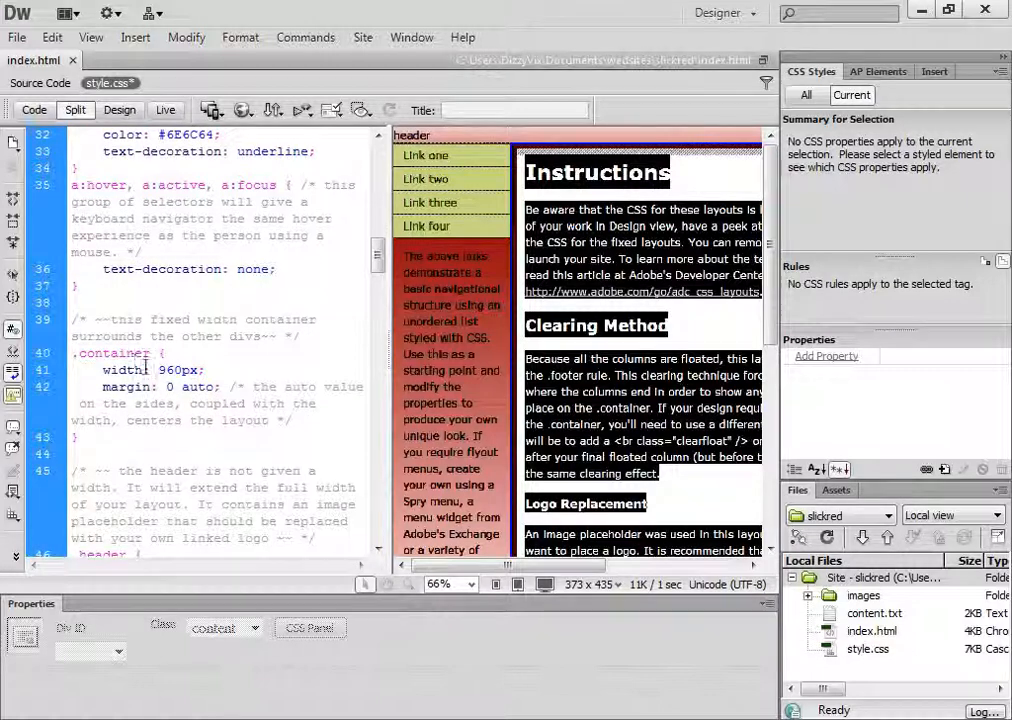
scroll(155, 410, "down", 5)
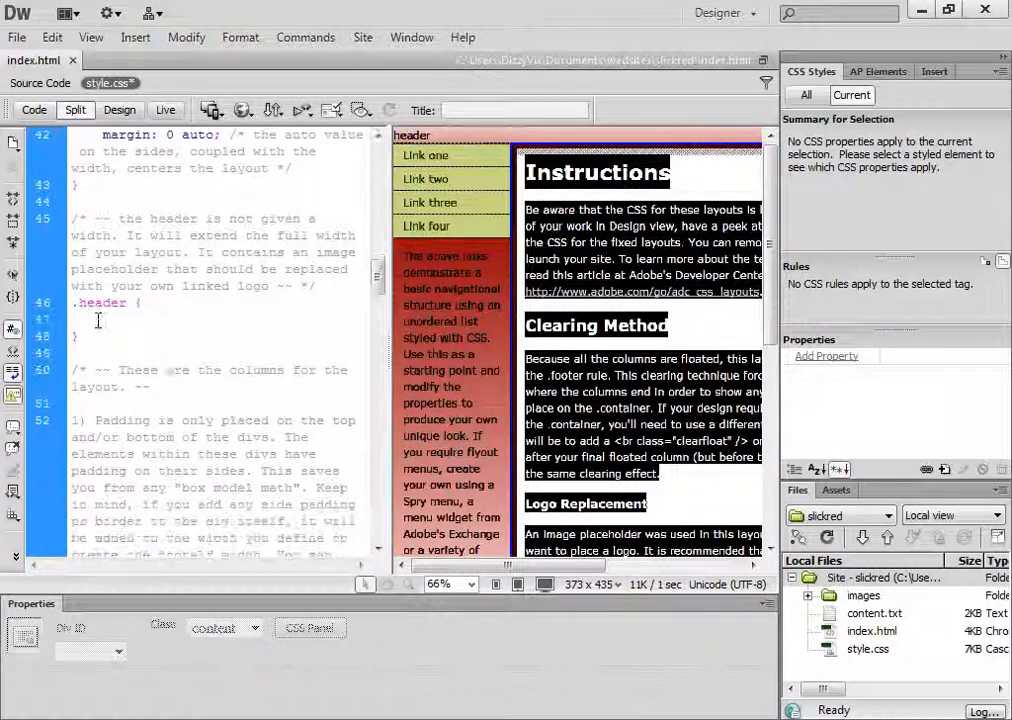
scroll(208, 386, "down", 4)
scroll(208, 386, "down", 5)
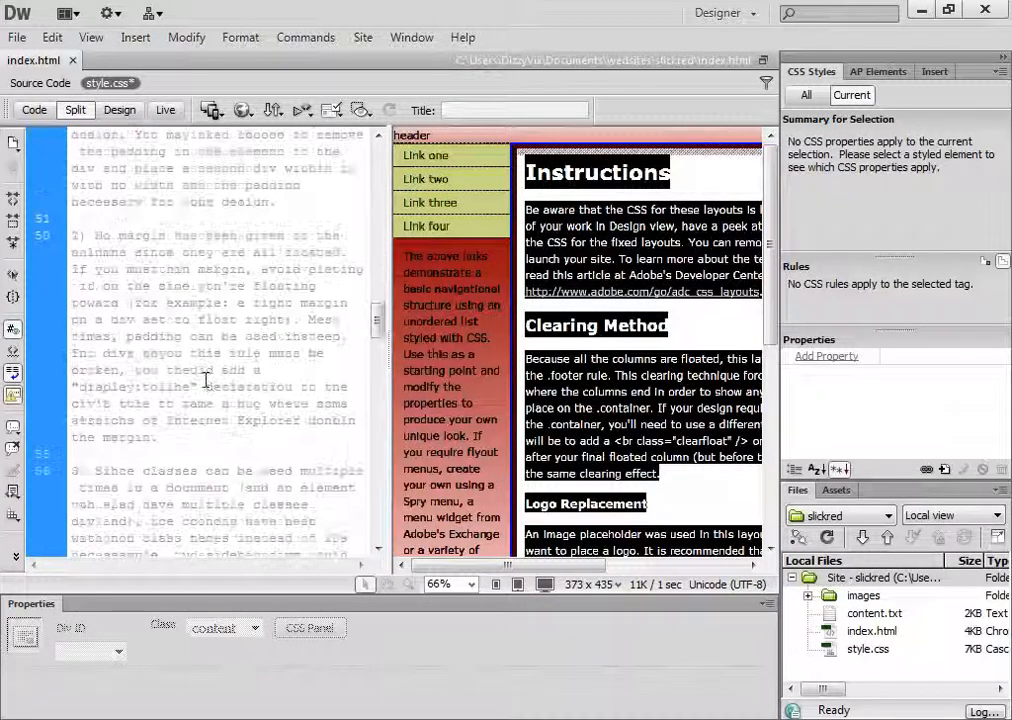
scroll(203, 401, "down", 2)
double_click(131, 353)
left_click(324, 487)
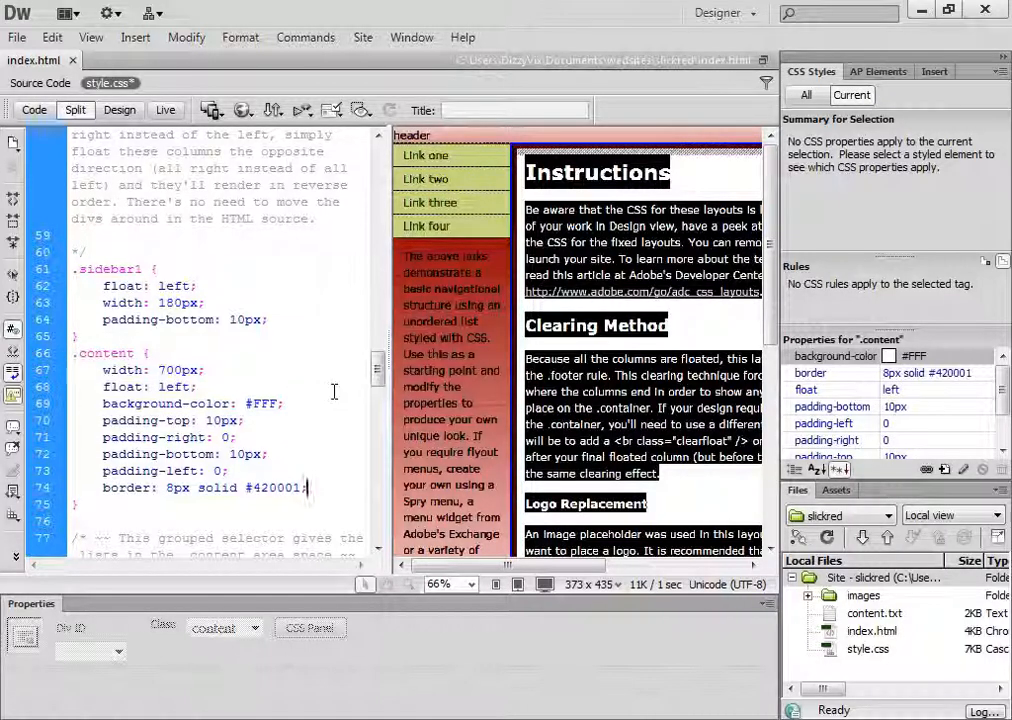
Add the declaration border-radius:20px; on a new line after the border declaration in the .content rule
key("Return")
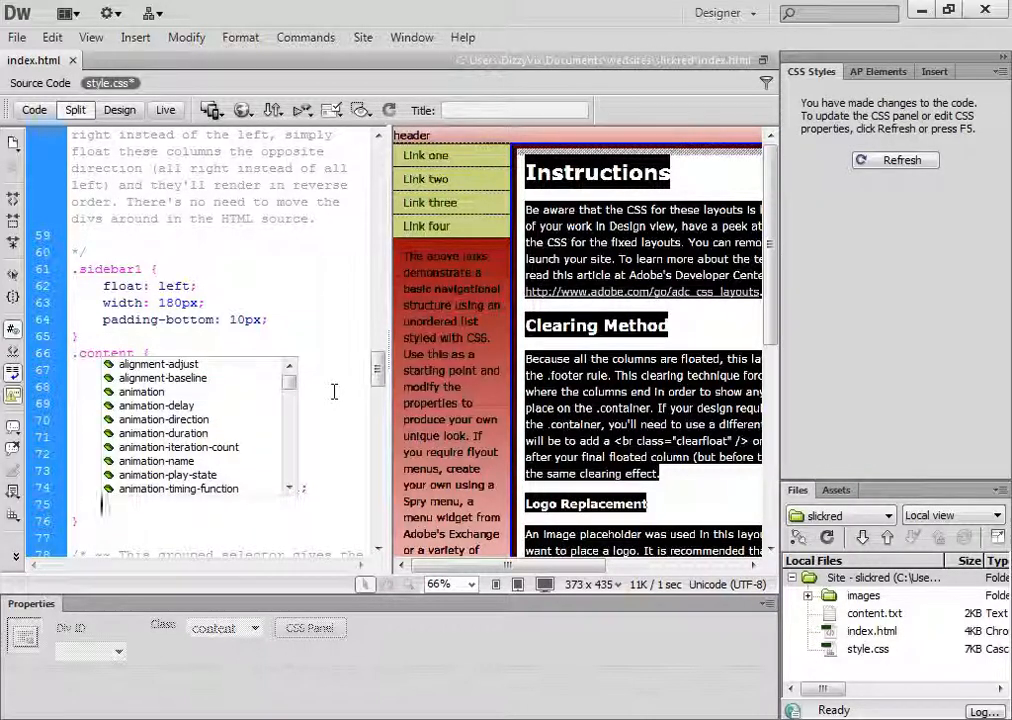
type("boa")
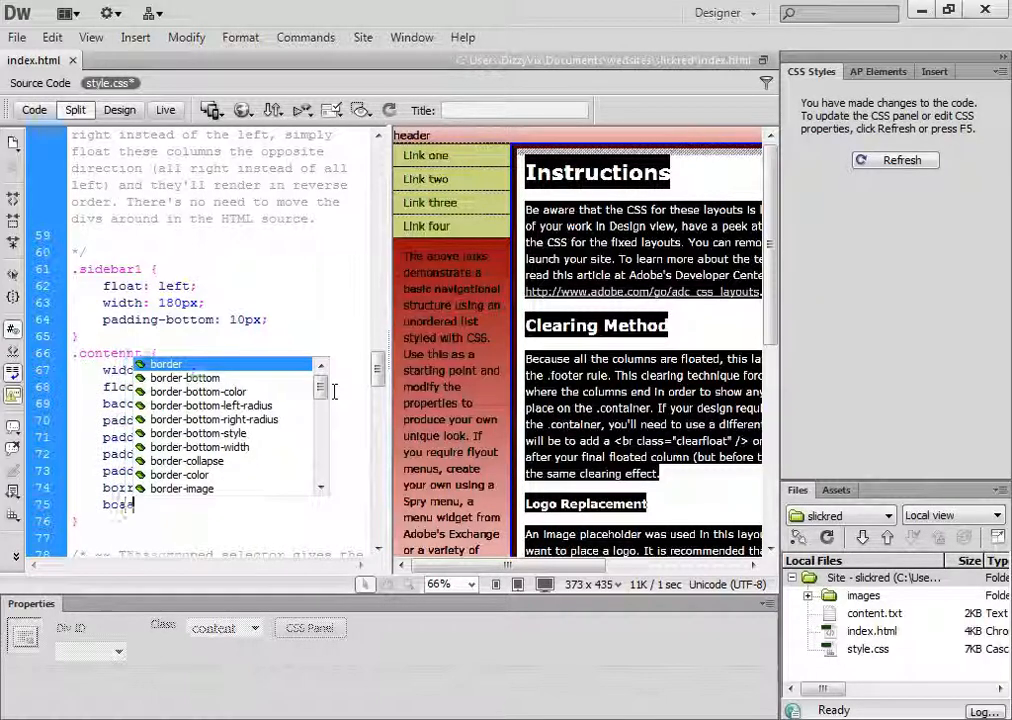
key("BackSpace")
type("r")
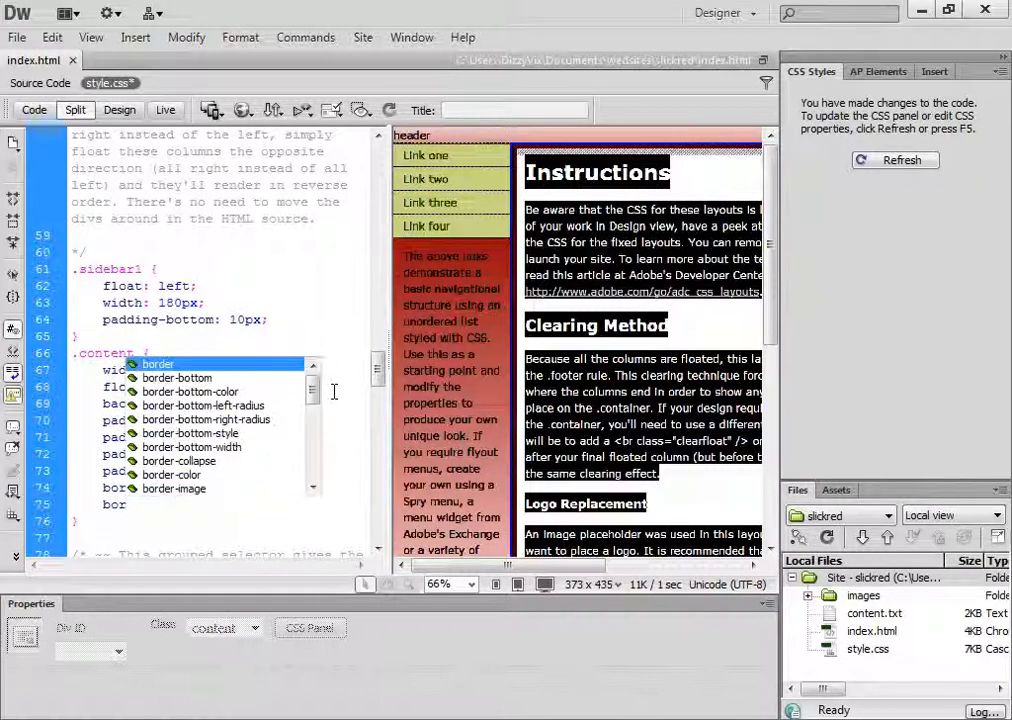
type("der")
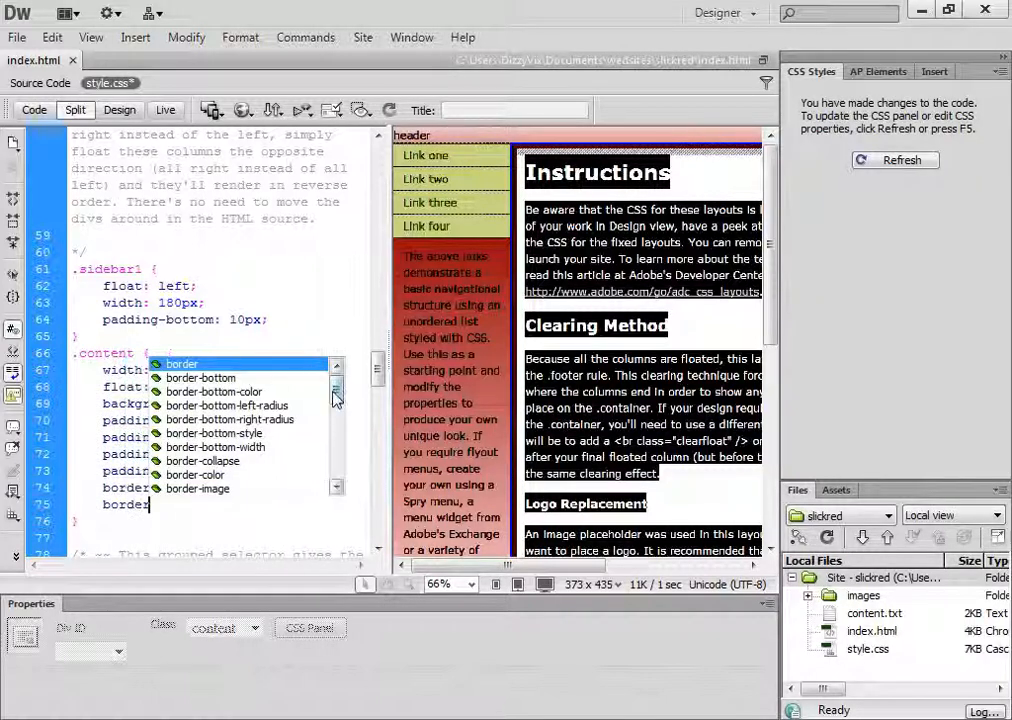
type("-ra")
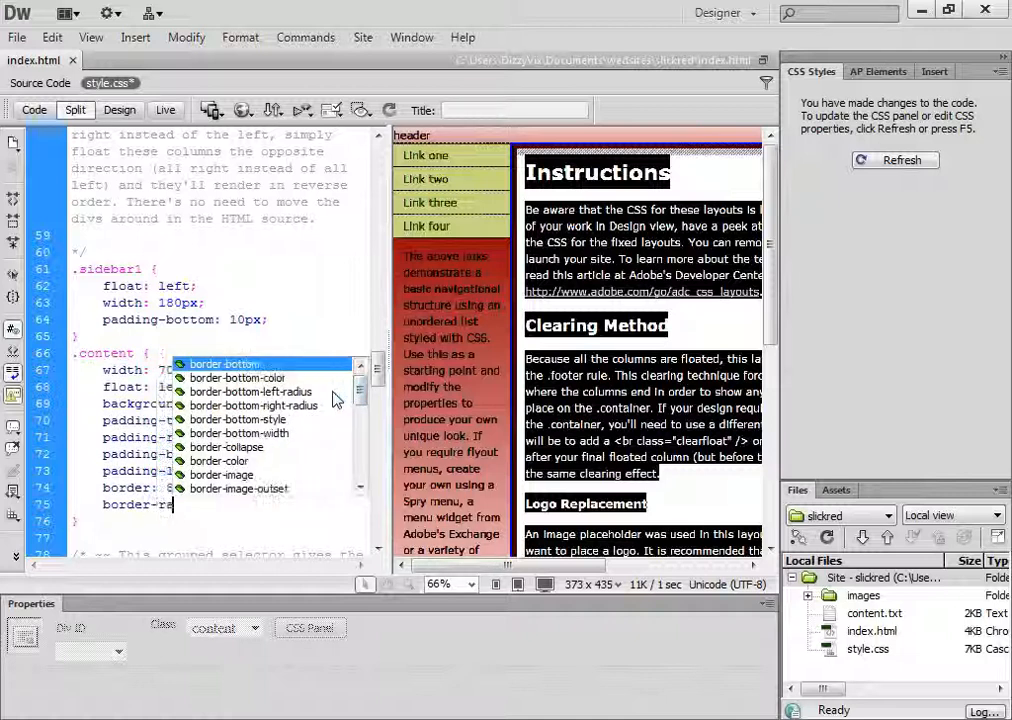
type("dius")
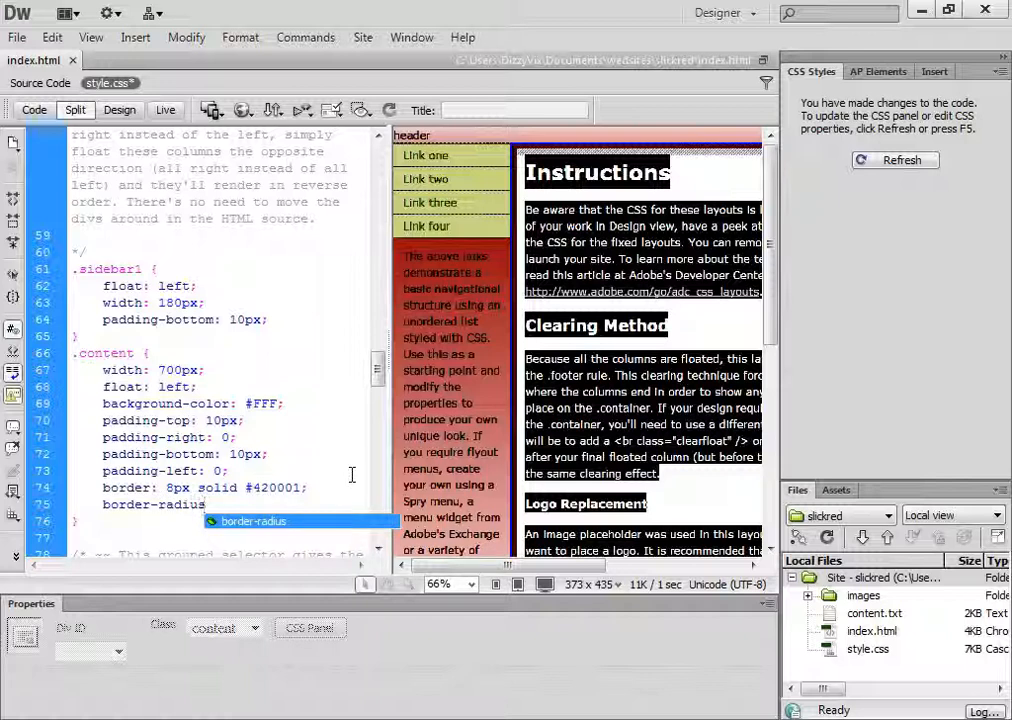
type(":20px;")
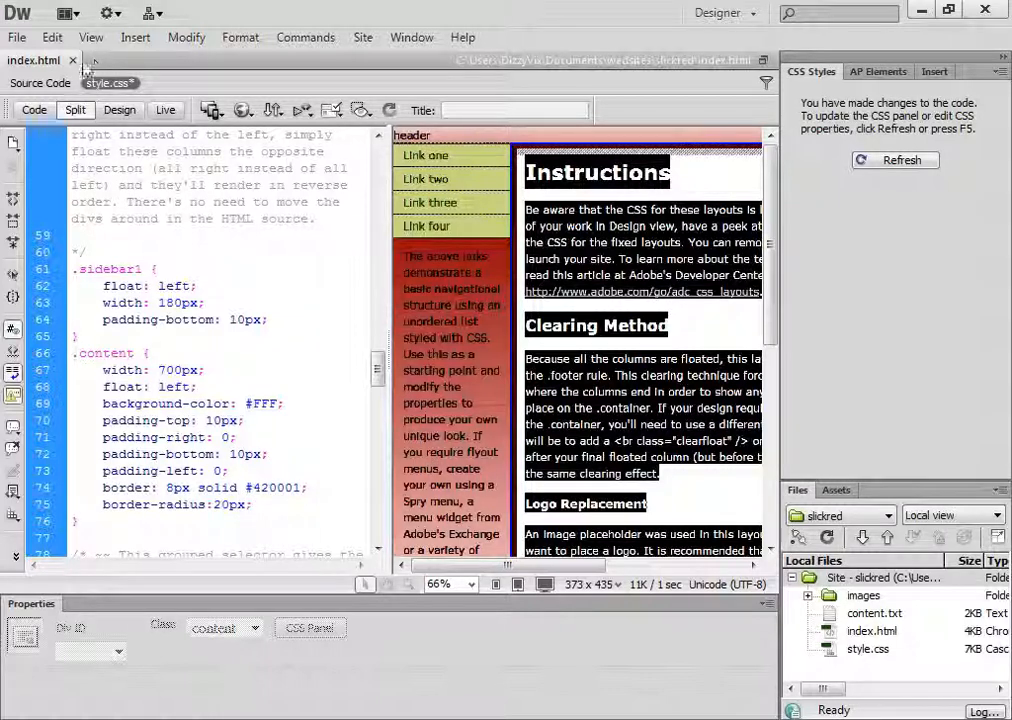
Save all open files, show the page in Live view without the code pane, and select the content block
left_click(17, 38)
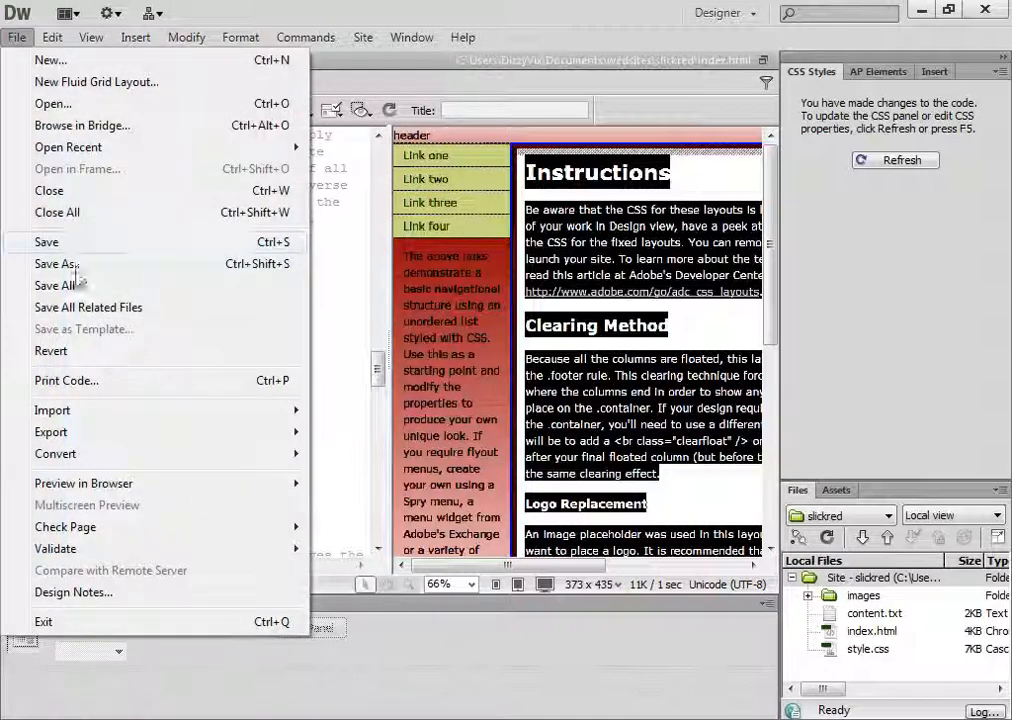
left_click(70, 285)
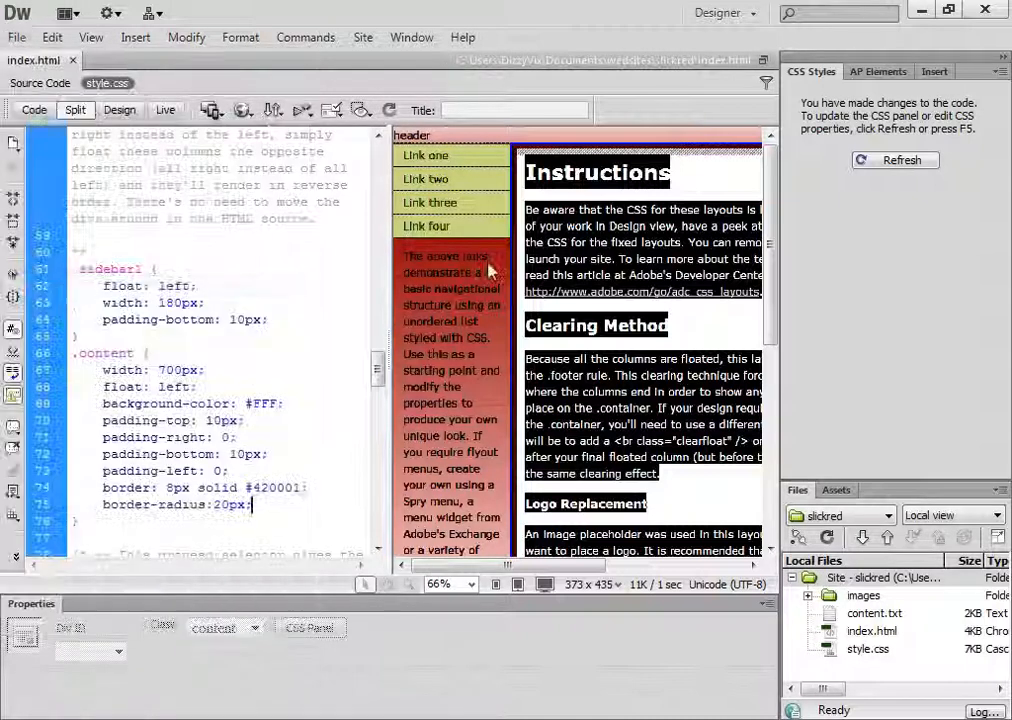
left_click(165, 110)
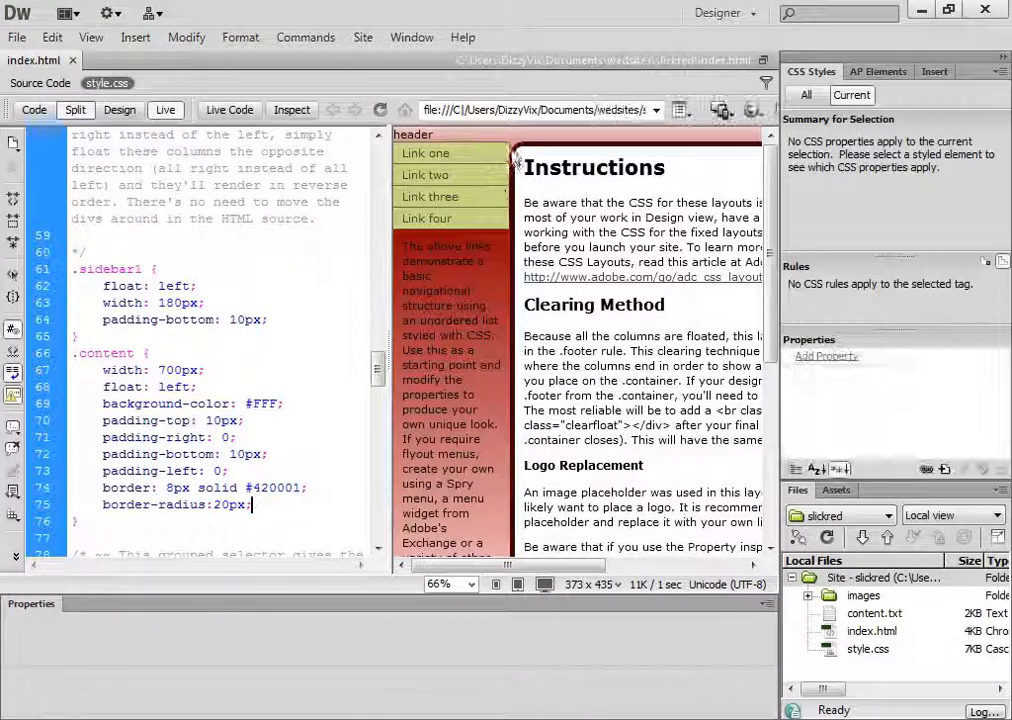
left_click(119, 110)
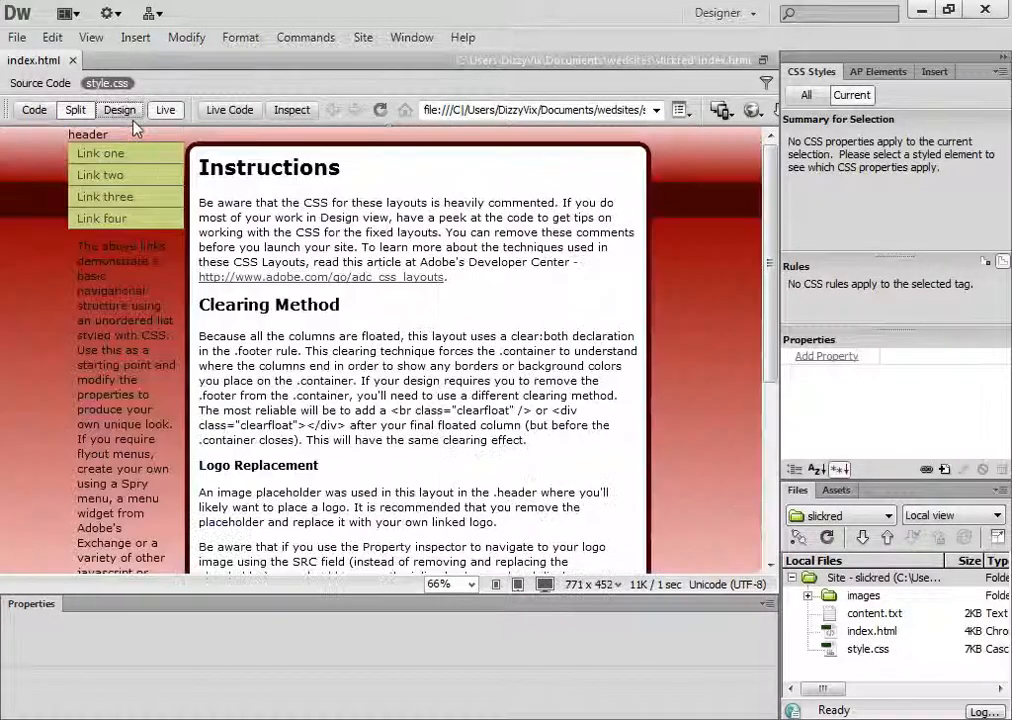
left_click(535, 372)
scroll(533, 370, "down", 3)
scroll(533, 370, "up", 3)
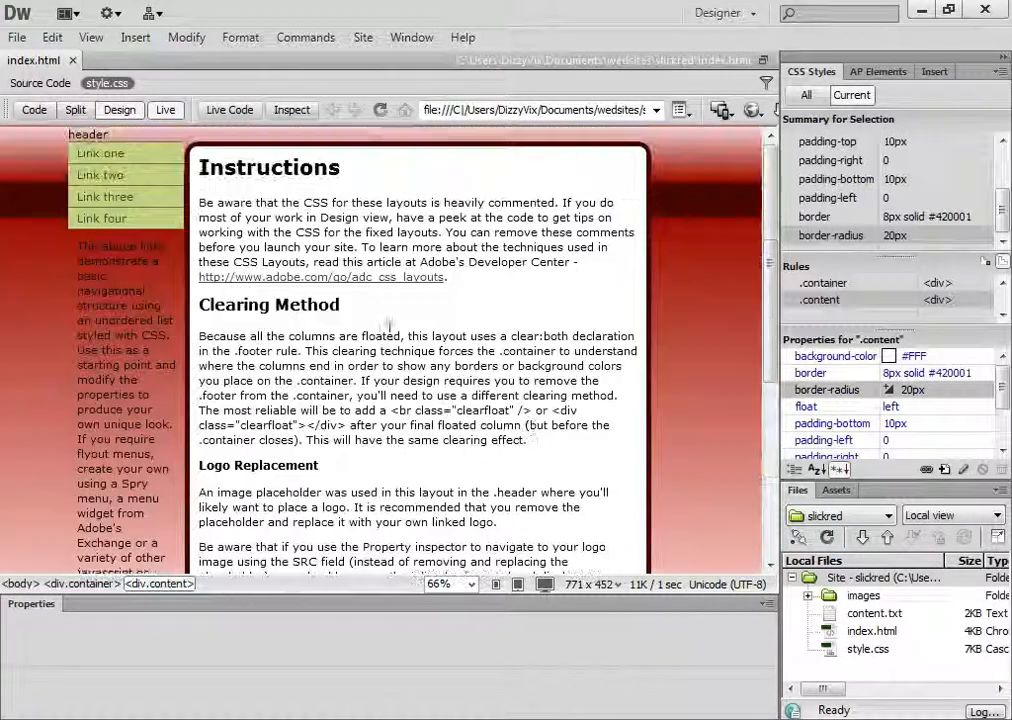